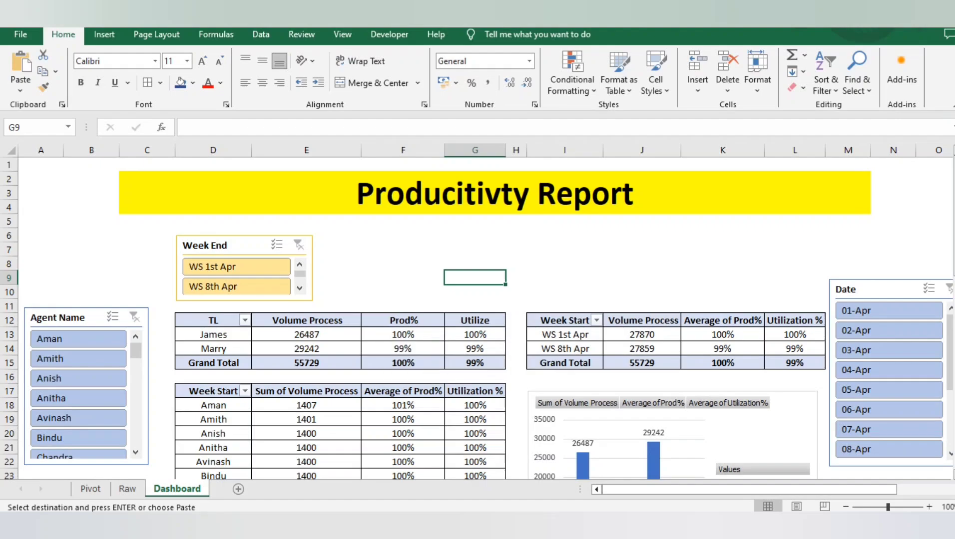
Open the Raw sheet and examine its Date column down to the last record
{"action": "left_click", "coordinate": [403, 278]}
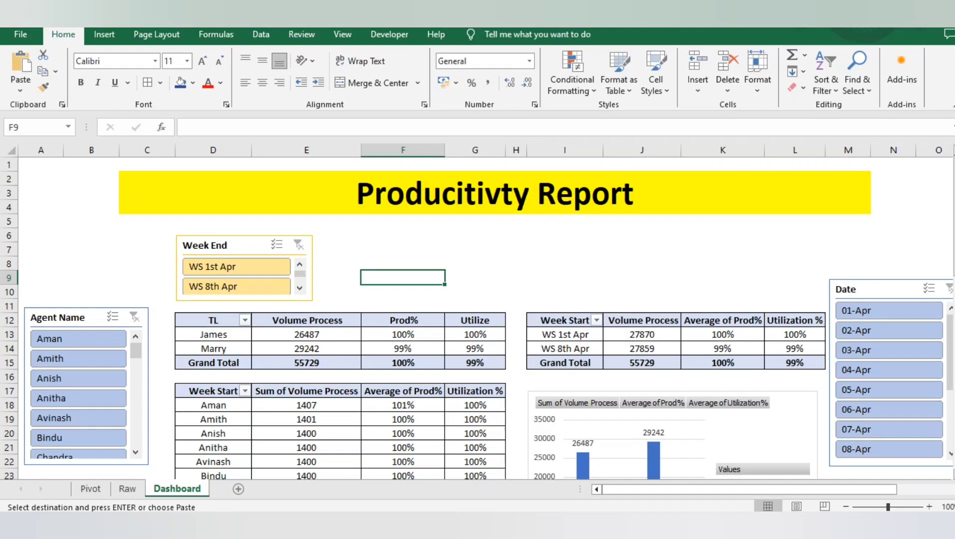
{"action": "left_click", "coordinate": [147, 250]}
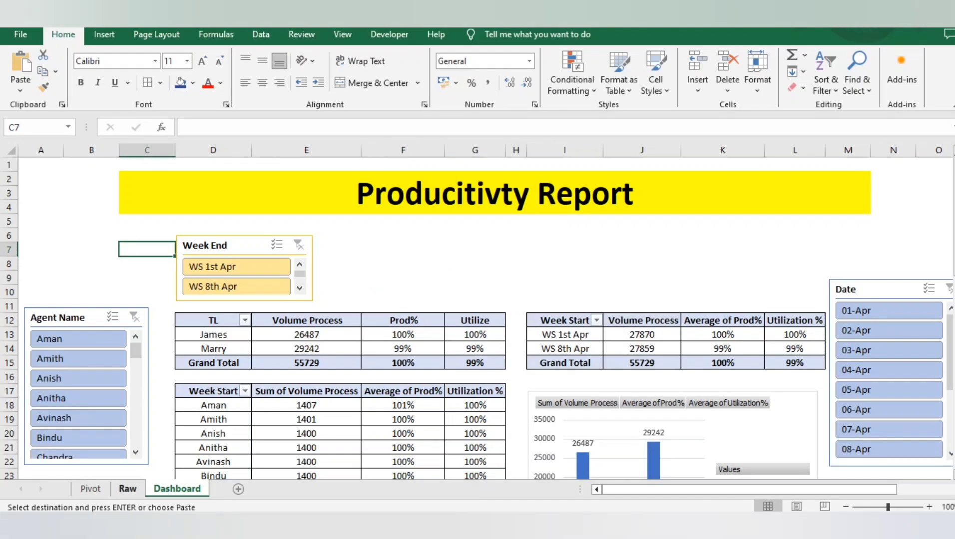
{"action": "left_click", "coordinate": [127, 489]}
{"action": "left_click", "coordinate": [142, 264]}
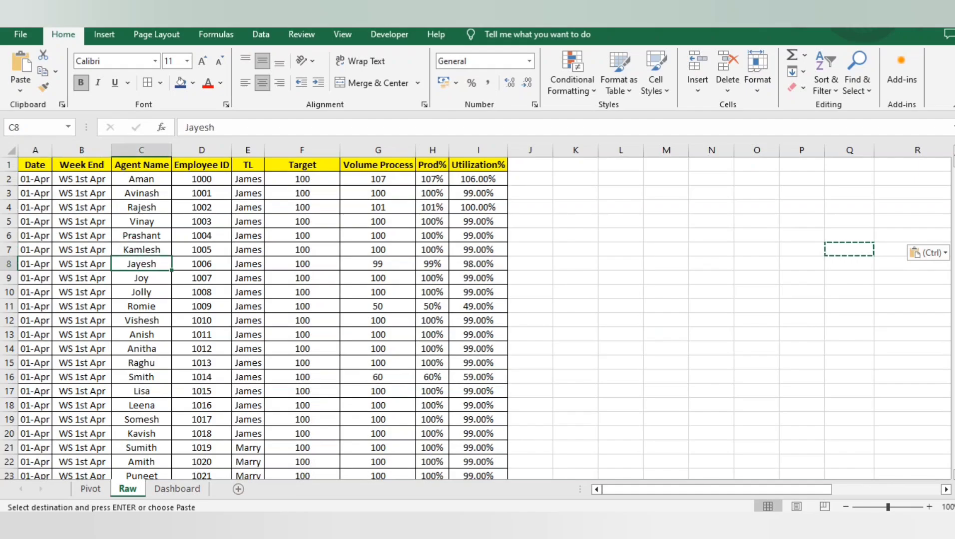
{"action": "left_click", "coordinate": [35, 179]}
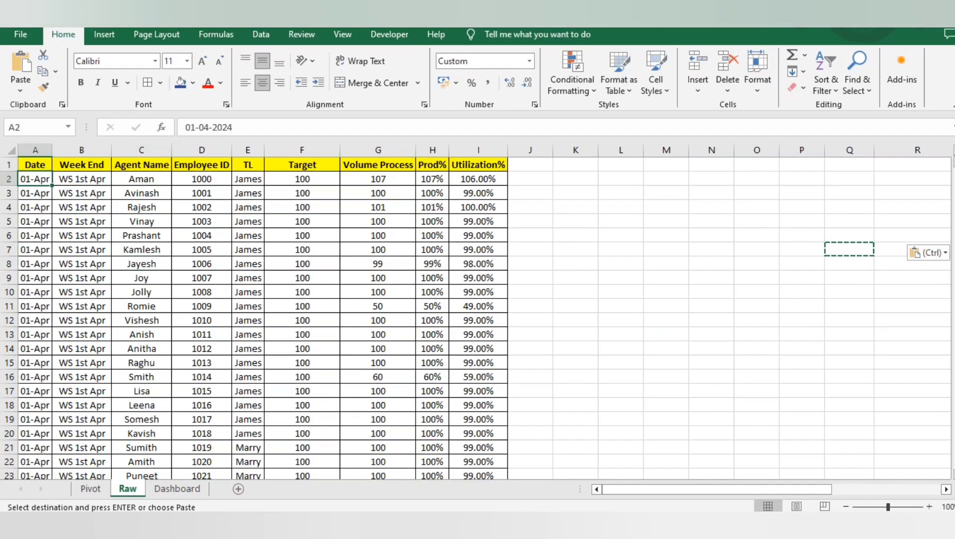
{"action": "key", "text": "ctrl+shift+Down"}
{"action": "key", "text": "ctrl+Up"}
{"action": "key", "text": "Down"}
{"action": "key", "text": "Up"}
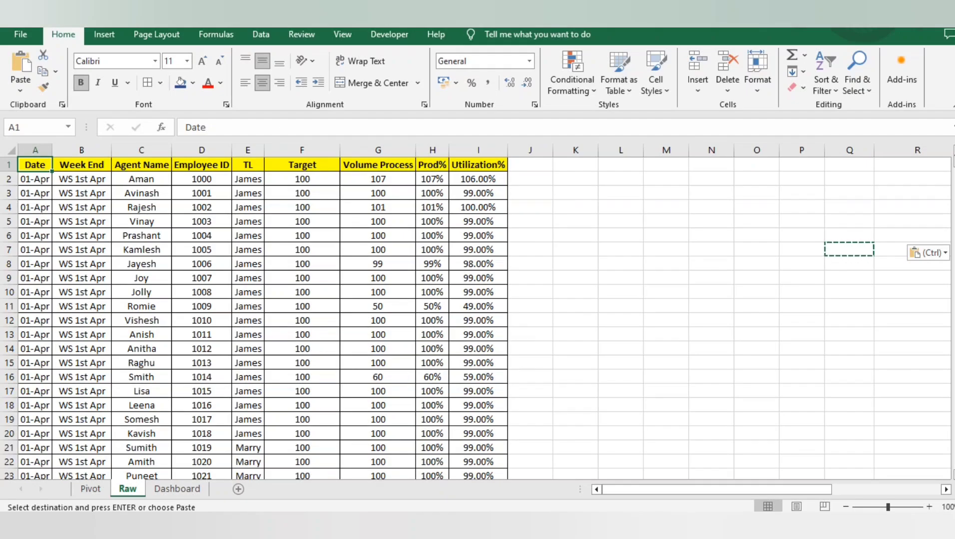
{"action": "key", "text": "ctrl+Down"}
{"action": "key", "text": "ctrl+Up"}
{"action": "key", "text": "Right"}
{"action": "key", "text": "Right"}
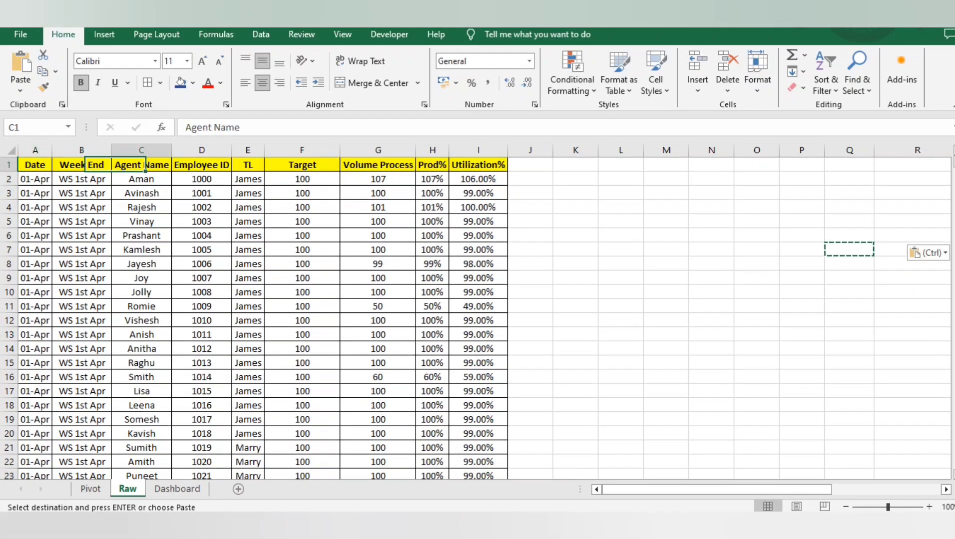
Examine the Agent Name and TL columns of the raw data down to their last rows
{"action": "key", "text": "ctrl+shift+Down"}
{"action": "key", "text": "ctrl+Up"}
{"action": "key", "text": "Down"}
{"action": "key", "text": "Right"}
{"action": "key", "text": "Right"}
{"action": "key", "text": "Up"}
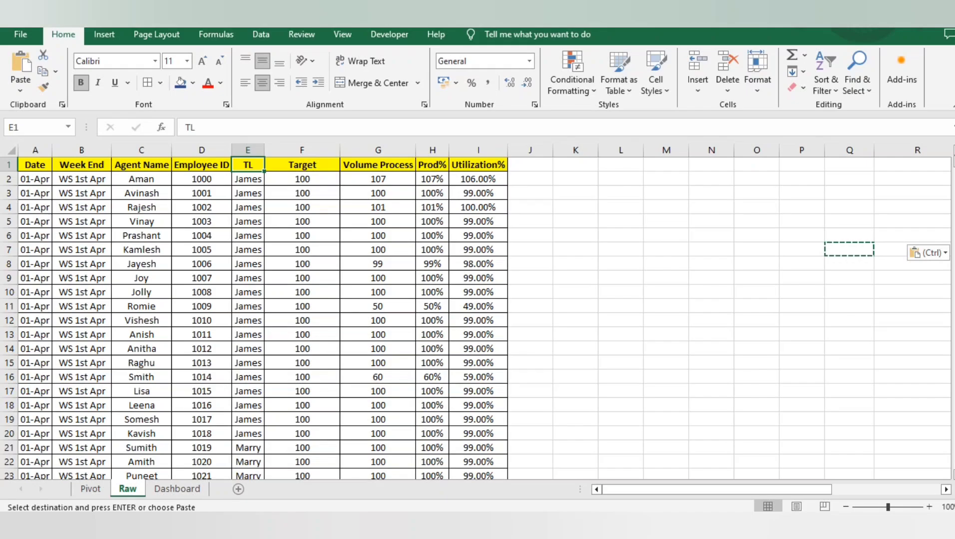
{"action": "key", "text": "ctrl+shift+Down"}
{"action": "key", "text": "ctrl+Up"}
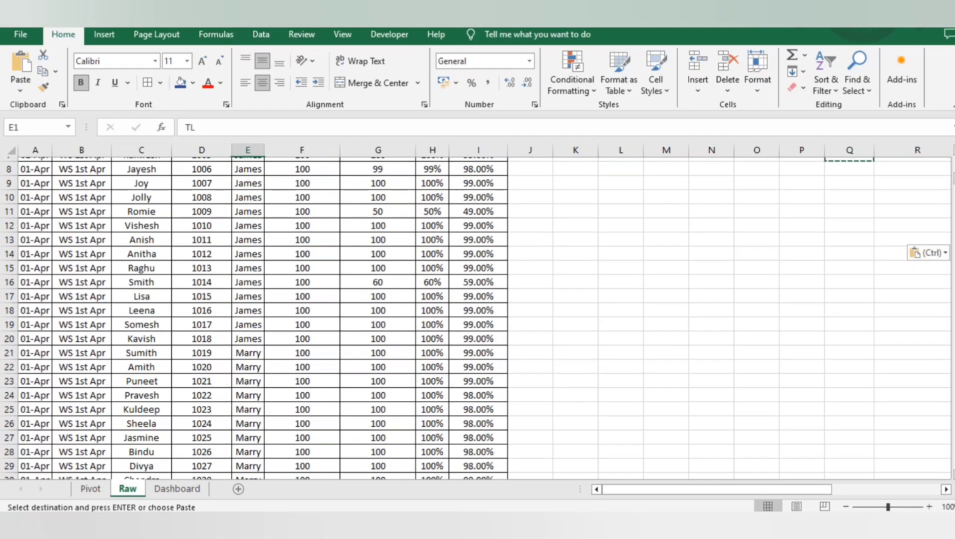
Examine the Target and Volume Process columns of the raw data down to their last rows
{"action": "key", "text": "Right"}
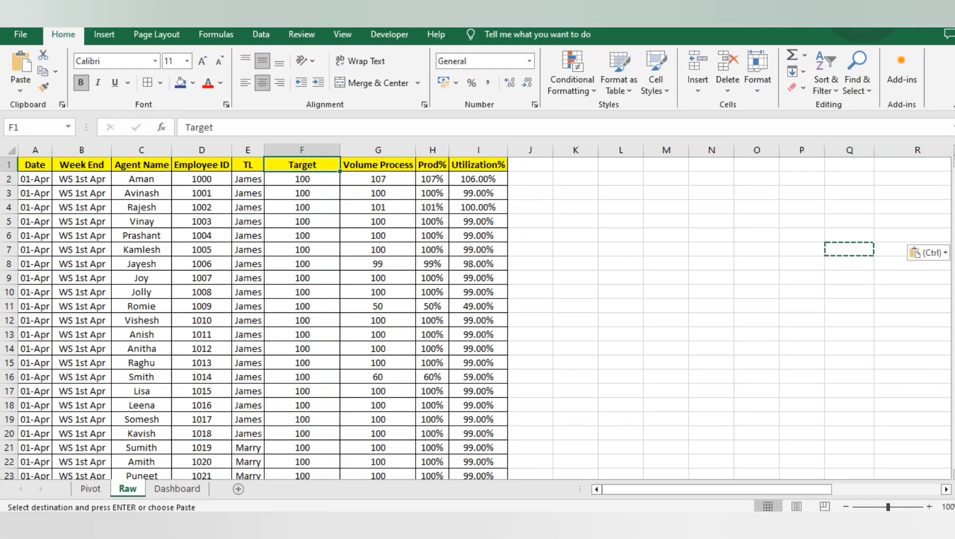
{"action": "key", "text": "ctrl"}
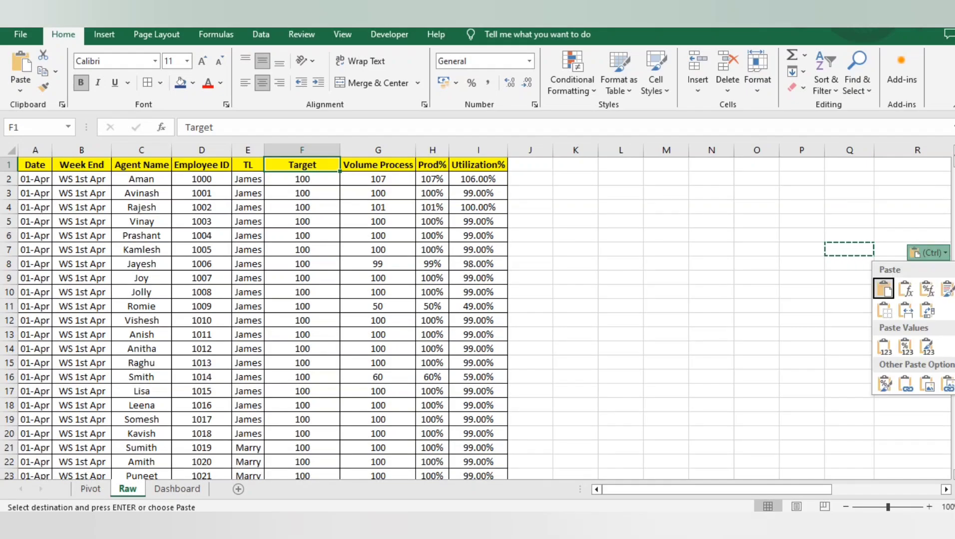
{"action": "key", "text": "Escape"}
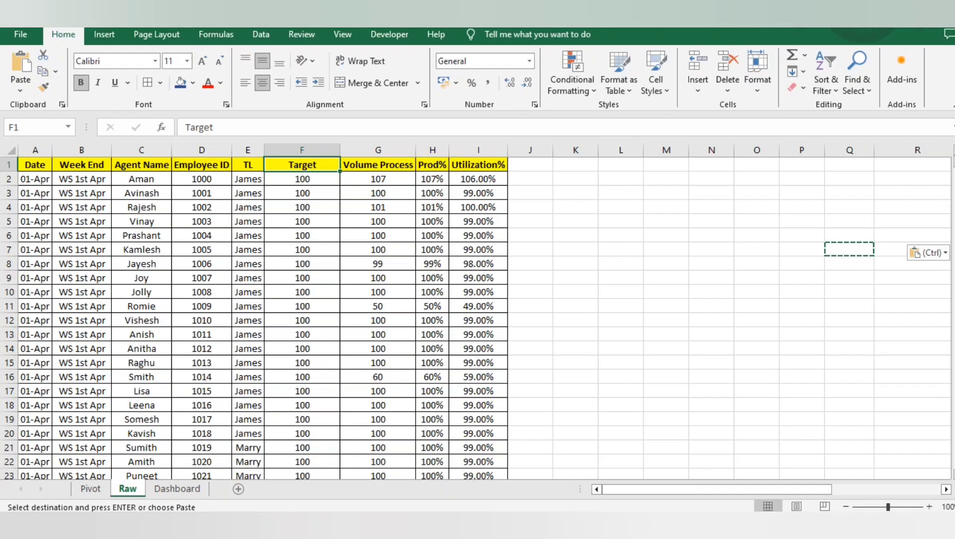
{"action": "key", "text": "ctrl+shift+Down"}
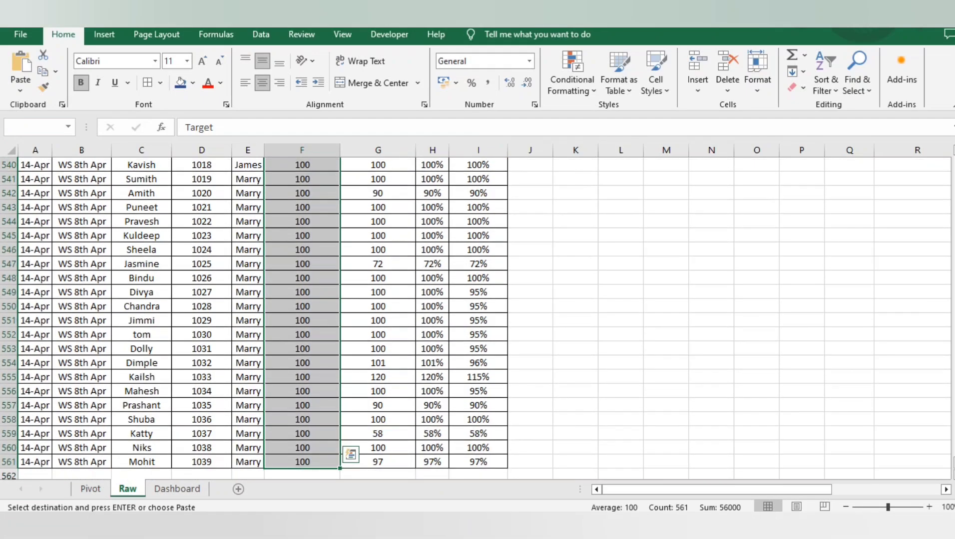
{"action": "key", "text": "ctrl+Up"}
{"action": "key", "text": "Right"}
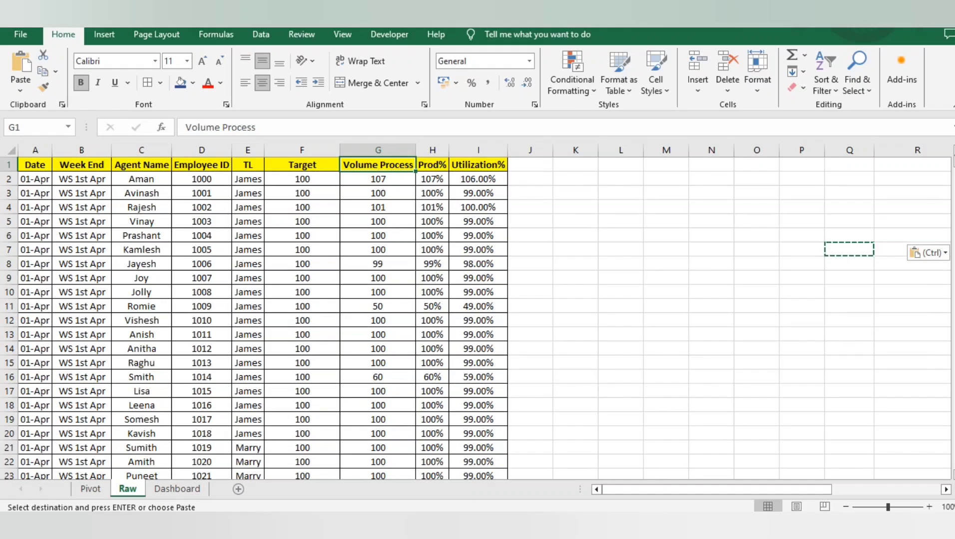
{"action": "key", "text": "ctrl+shift+Down"}
{"action": "key", "text": "ctrl+BackSpace"}
{"action": "key", "text": "Down"}
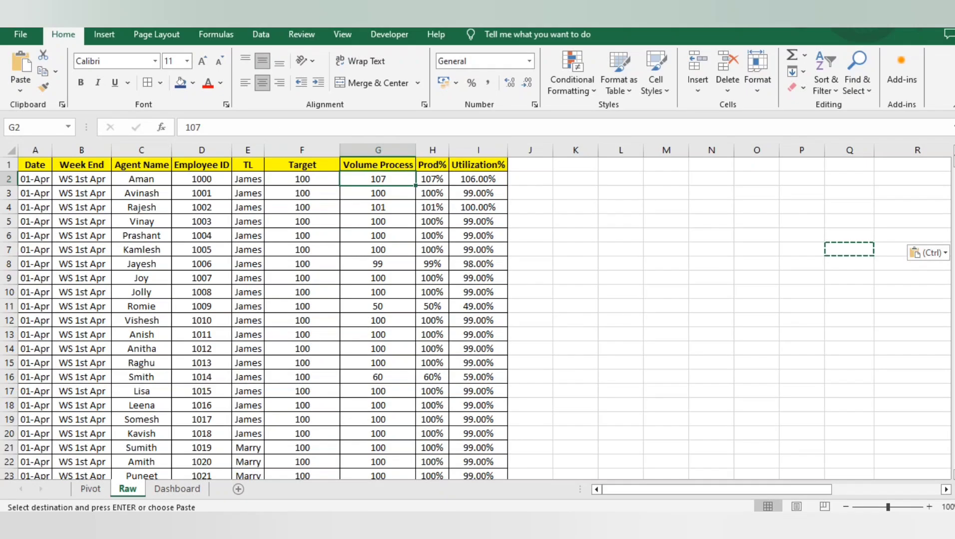
Examine the Prod% column and compare its row 2 formula with the Volume Process and Target cells it uses
{"action": "key", "text": "Right"}
{"action": "key", "text": "Up"}
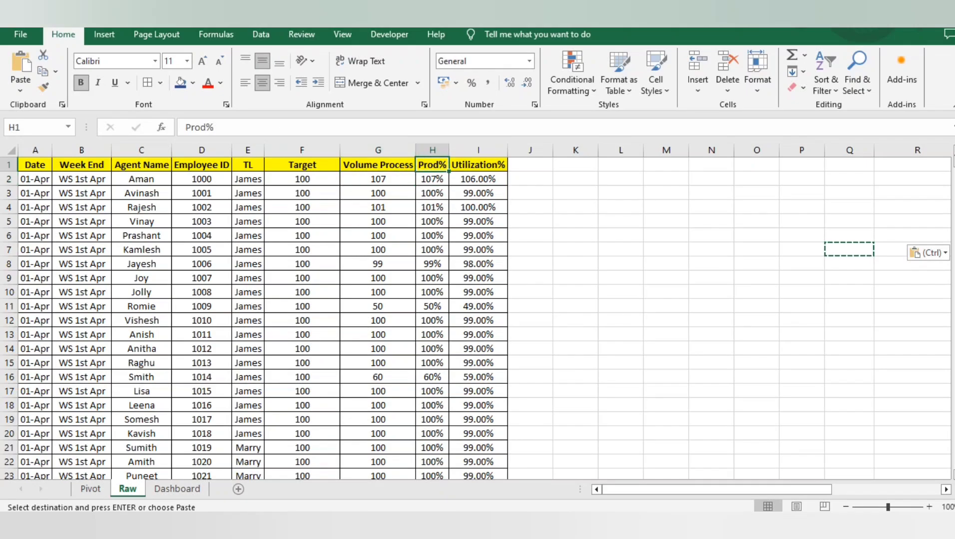
{"action": "key", "text": "ctrl+shift+Down"}
{"action": "key", "text": "Down"}
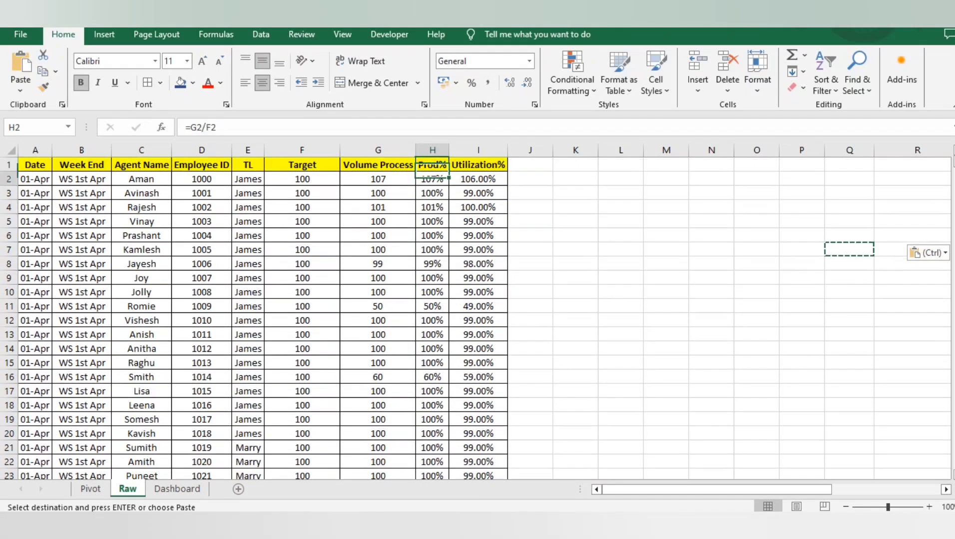
{"action": "key", "text": "Left"}
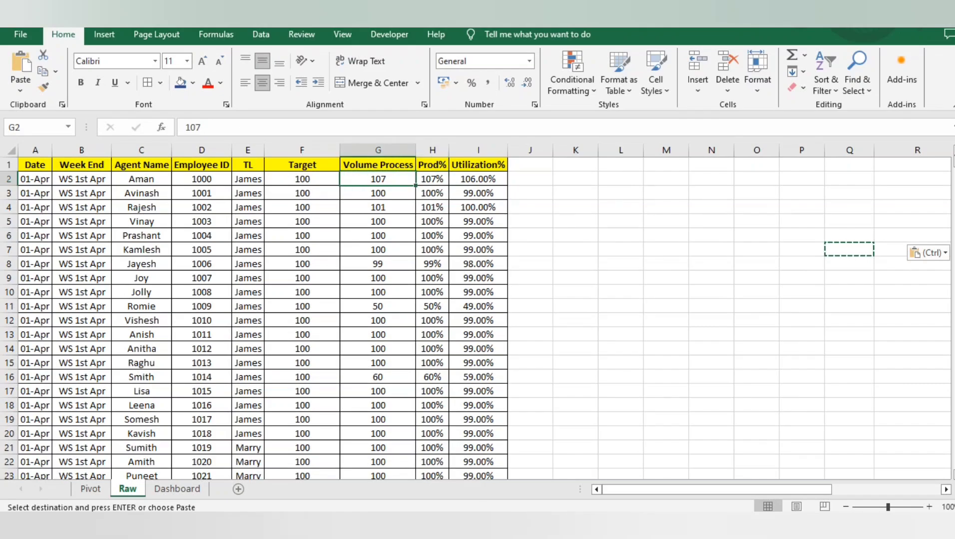
{"action": "key", "text": "Right"}
{"action": "key", "text": "Left"}
{"action": "key", "text": "Left"}
{"action": "key", "text": "Right"}
Review the Utilization% column to its last row, together with the Prod% column
{"action": "key", "text": "Right"}
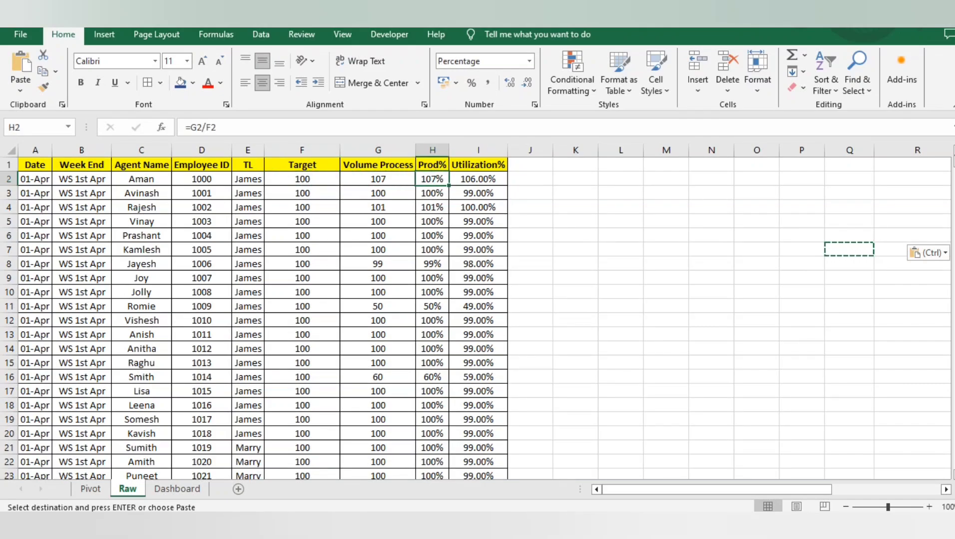
{"action": "key", "text": "Right"}
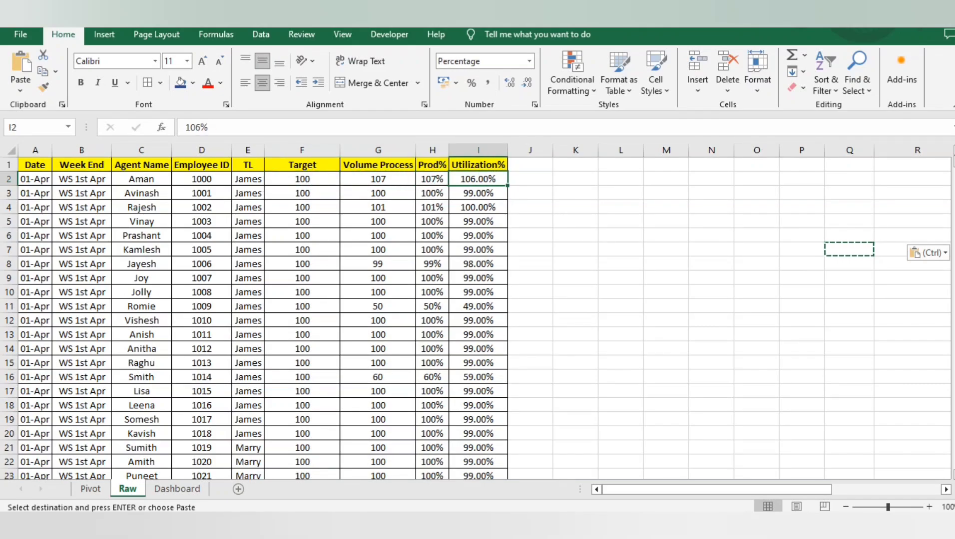
{"action": "key", "text": "ctrl+Down"}
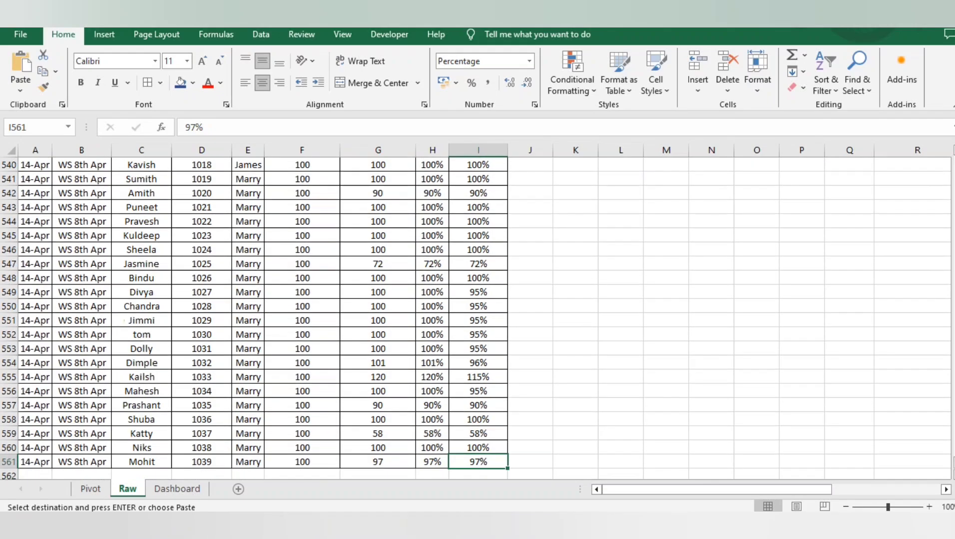
{"action": "key", "text": "ctrl+Up"}
{"action": "key", "text": "Left"}
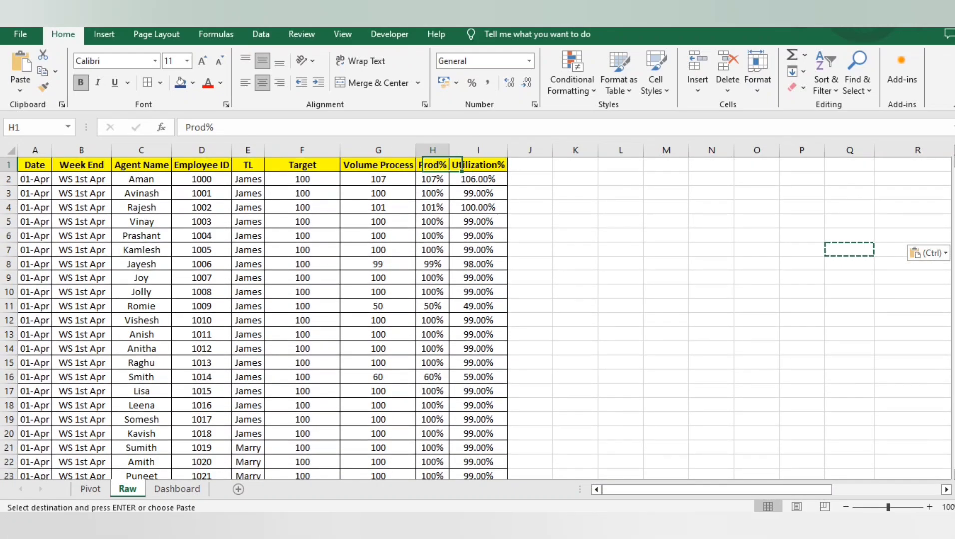
{"action": "key", "text": "ctrl+shift+Down"}
{"action": "key", "text": "shift+Right"}
{"action": "key", "text": "ctrl+Up"}
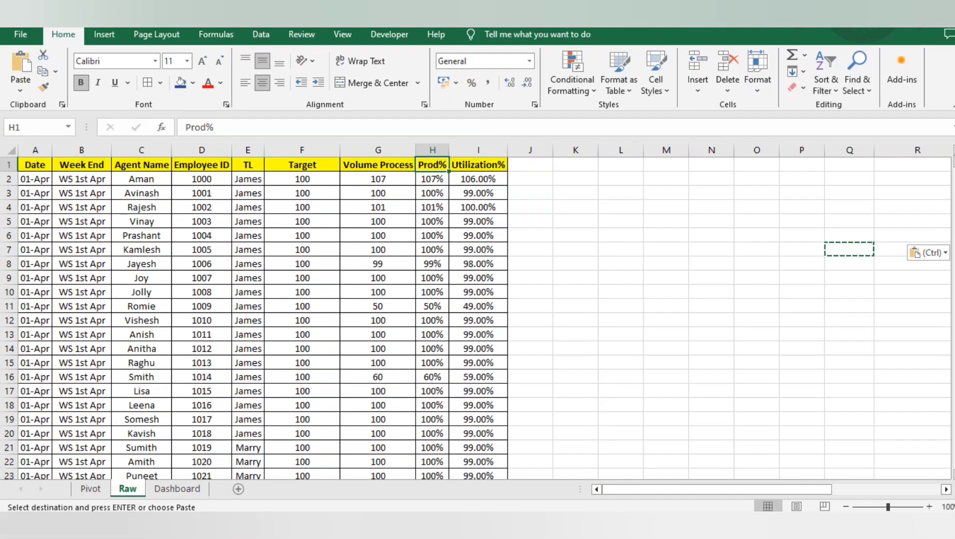
Add a column header "completed" in J1, reusing the Utilization% header's formatting
{"action": "key", "text": "Right"}
{"action": "key", "text": "ctrl+c"}
{"action": "key", "text": "Right"}
{"action": "key", "text": "ctrl+v"}
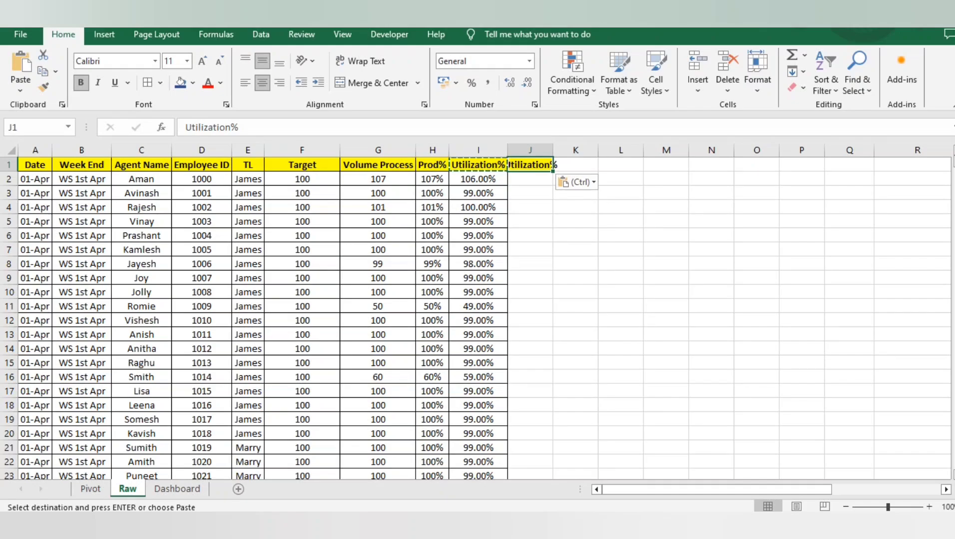
{"action": "type", "text": "Su"}
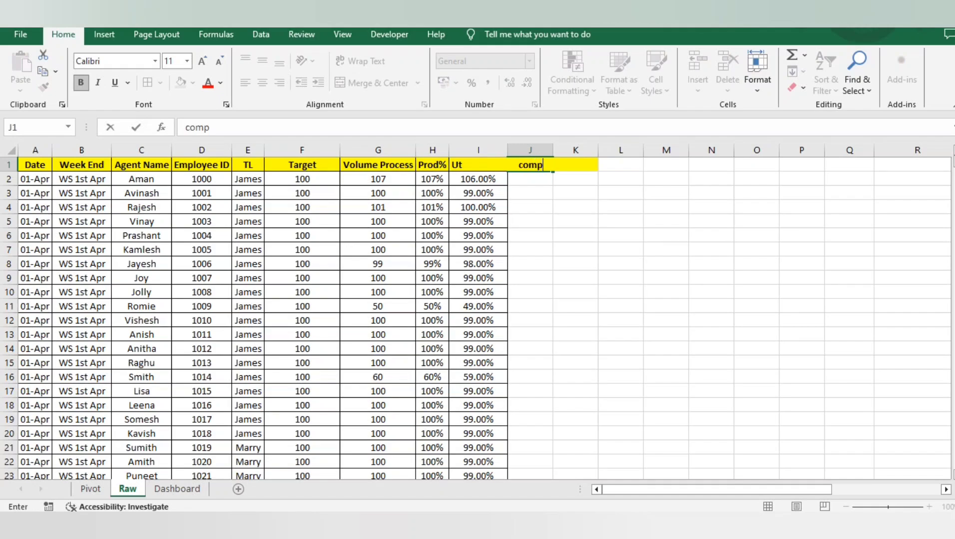
{"action": "type", "text": "leted"}
{"action": "key", "text": "Tab"}
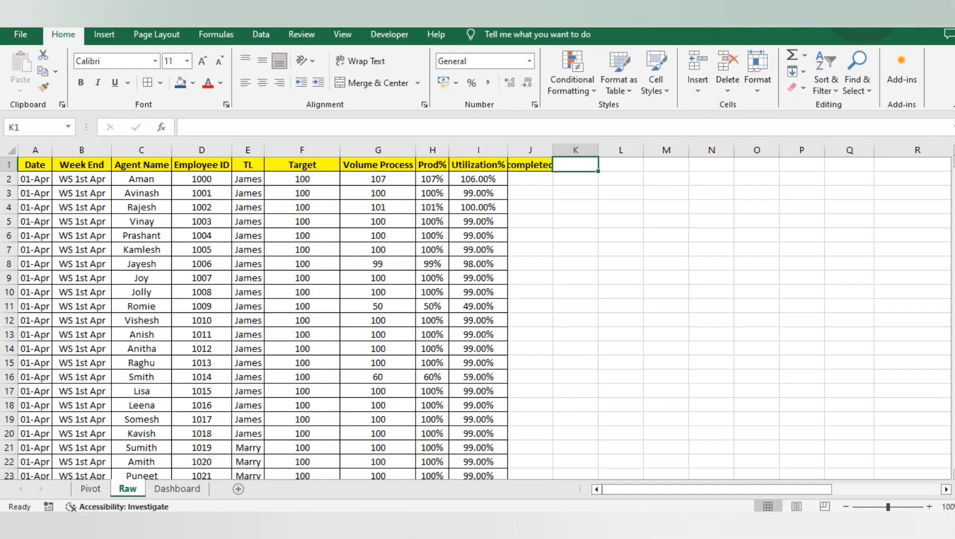
Add a column header "Routed" in K1, copying the formatting of the completed header
{"action": "key", "text": "Left"}
{"action": "key", "text": "ctrl+c"}
{"action": "key", "text": "Right"}
{"action": "key", "text": "ctrl+v"}
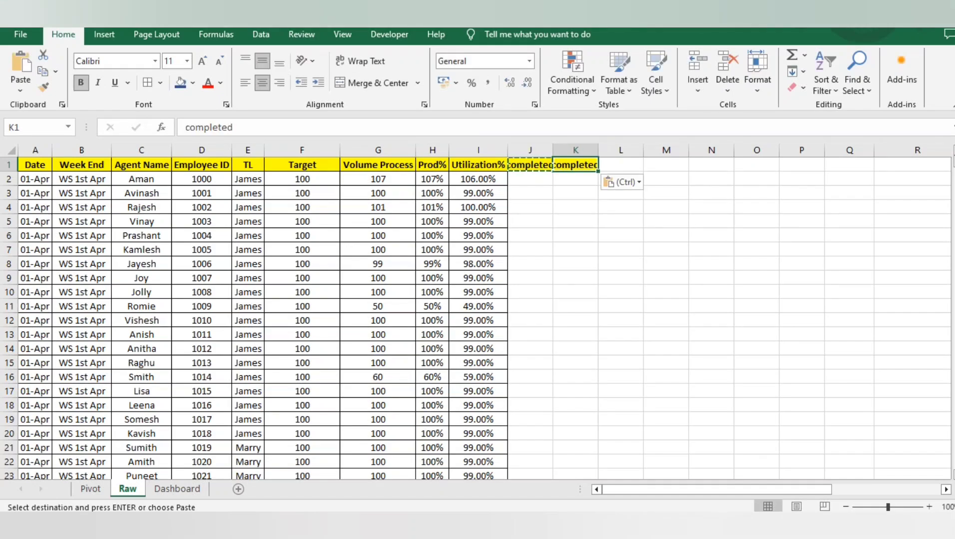
{"action": "type", "text": "Routed"}
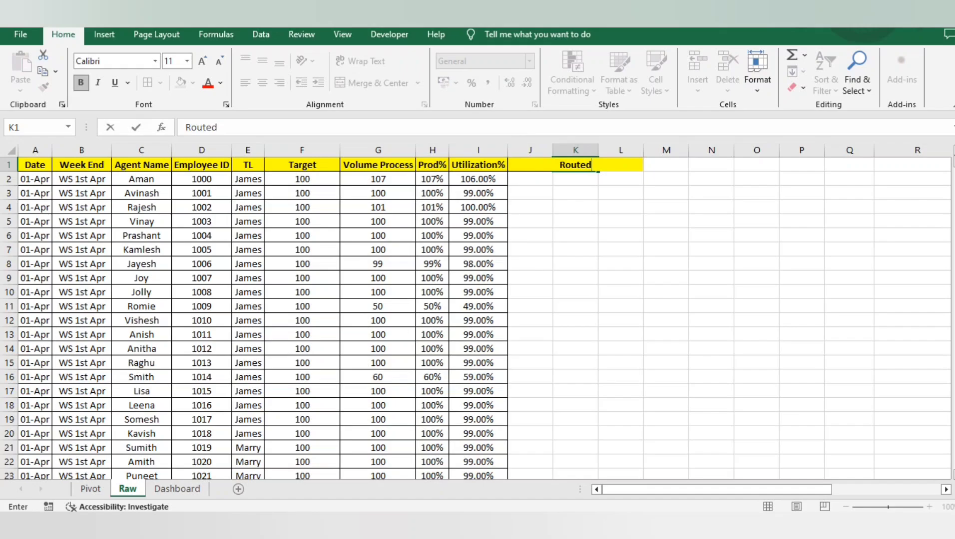
{"action": "key", "text": "Left"}
AutoFit the column widths of the whole raw data table and apply all borders to it
{"action": "key", "text": "ctrl+a"}
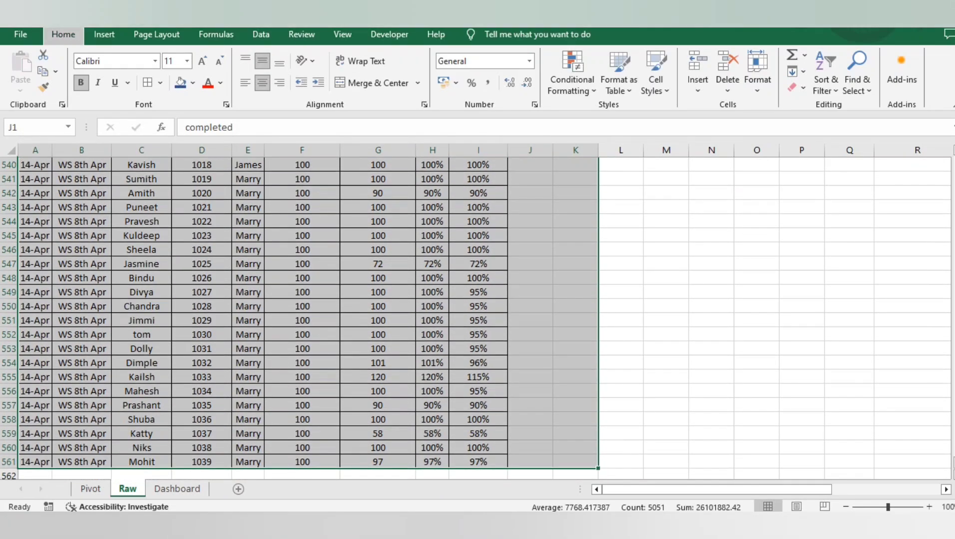
{"action": "key", "text": "ctrl+BackSpace"}
{"action": "key", "text": "alt+h"}
{"action": "key", "text": "o"}
{"action": "key", "text": "i"}
{"action": "key", "text": "alt+h"}
{"action": "key", "text": "b"}
{"action": "key", "text": "a"}
{"action": "key", "text": "Left"}
{"action": "key", "text": "Right"}
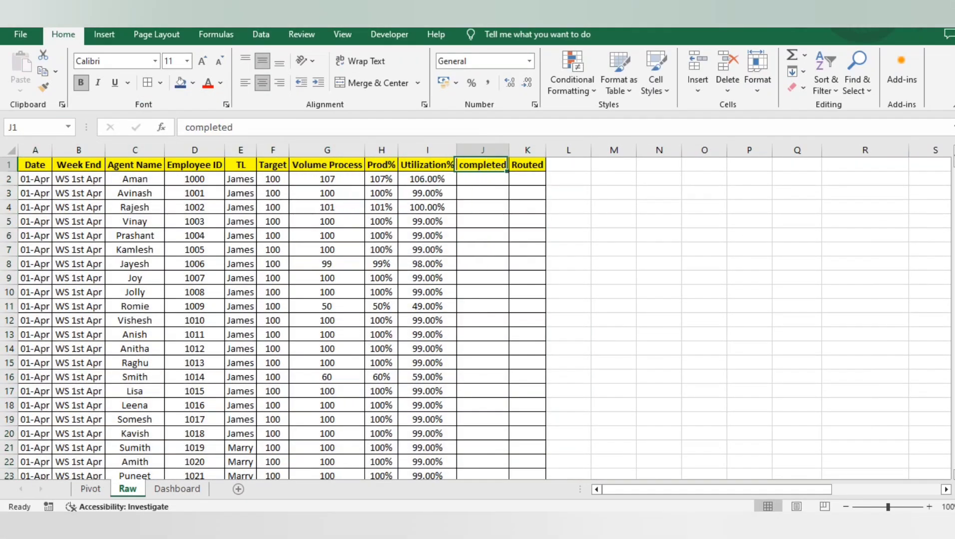
Enter "Yes" in the completed column for row 2
{"action": "key", "text": "Down"}
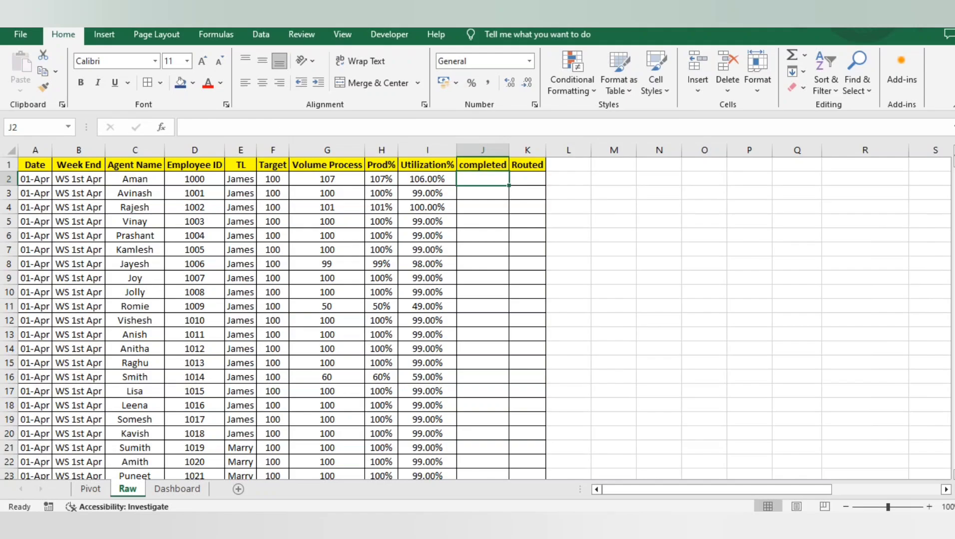
{"action": "type", "text": "Yes"}
{"action": "key", "text": "ctrl+Return"}
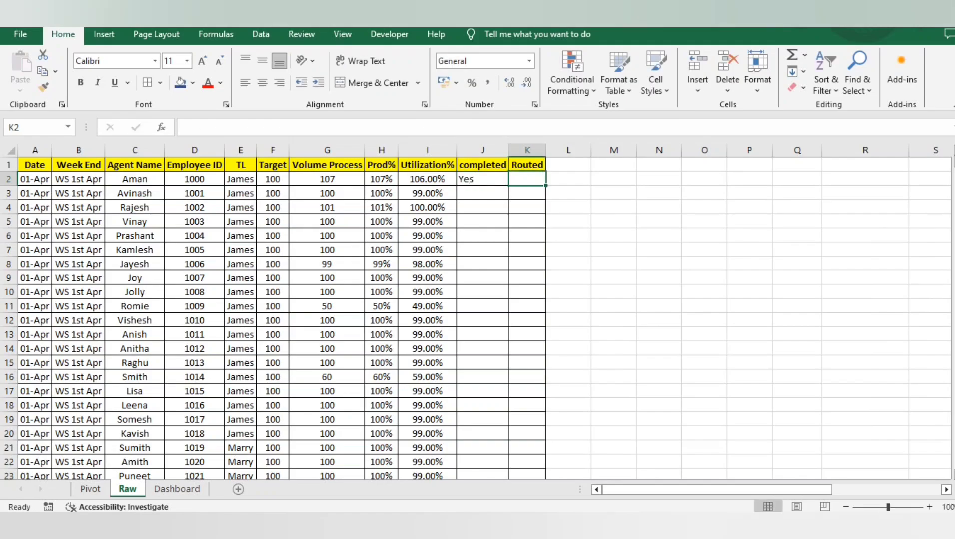
Enter 1 in J2 and 0 in J3 of the completed column
{"action": "type", "text": "1"}
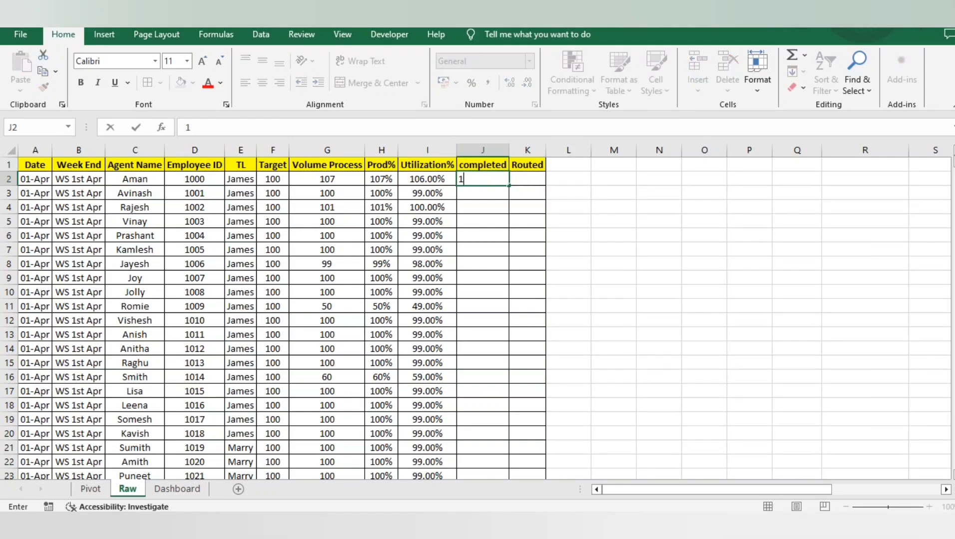
{"action": "key", "text": "ctrl+Return"}
{"action": "left_click", "coordinate": [483, 193]}
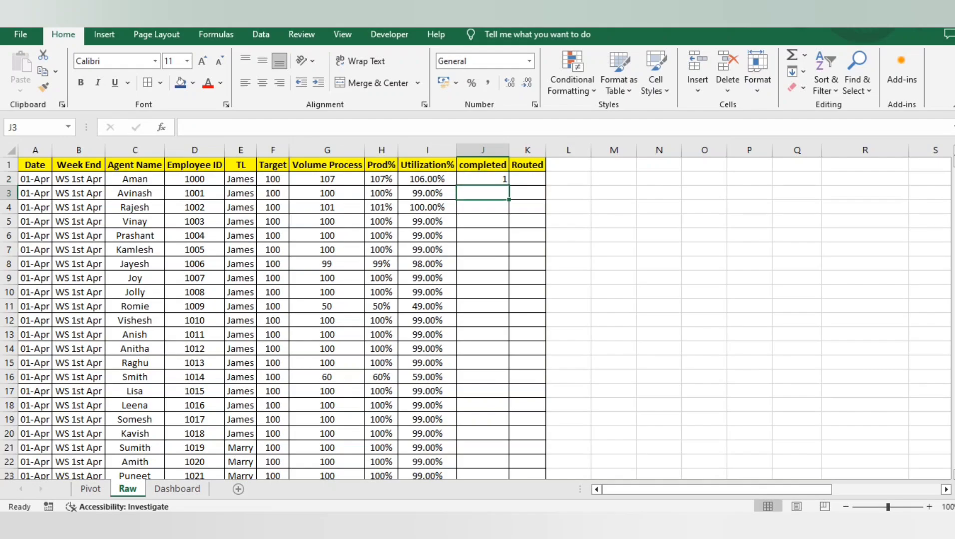
{"action": "type", "text": "0"}
{"action": "key", "text": "ctrl+Return"}
Enter 1 in K2 of the Routed column
{"action": "key", "text": "Right"}
{"action": "key", "text": "Up"}
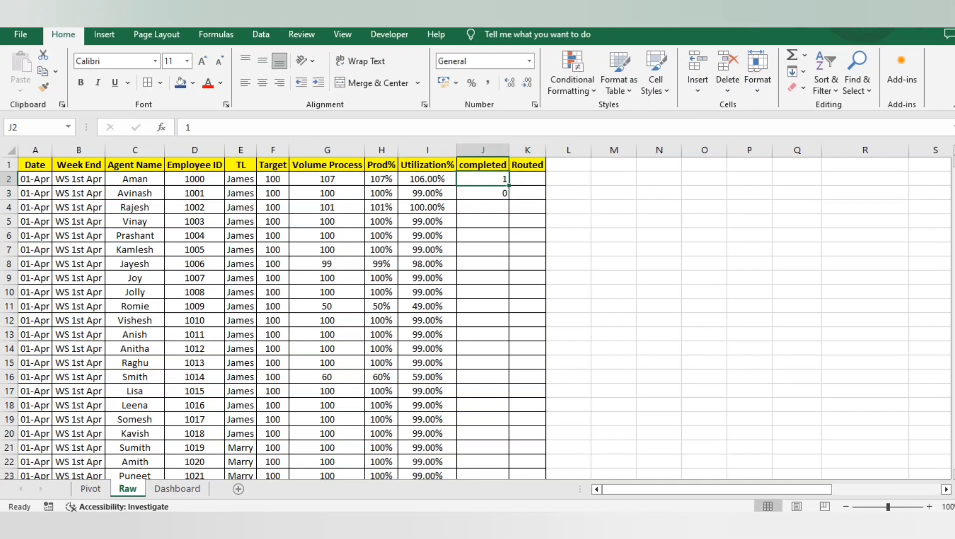
{"action": "type", "text": "1"}
{"action": "key", "text": "Return"}
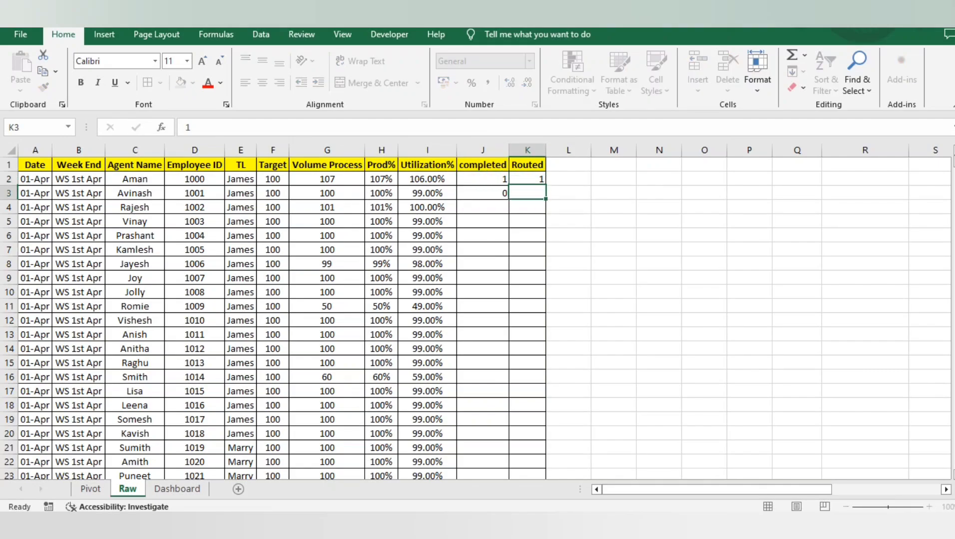
Enter 0 in K3 of the Routed column
{"action": "type", "text": "0"}
{"action": "key", "text": "Right"}
{"action": "key", "text": "Left"}
{"action": "key", "text": "Left"}
{"action": "key", "text": "Up"}
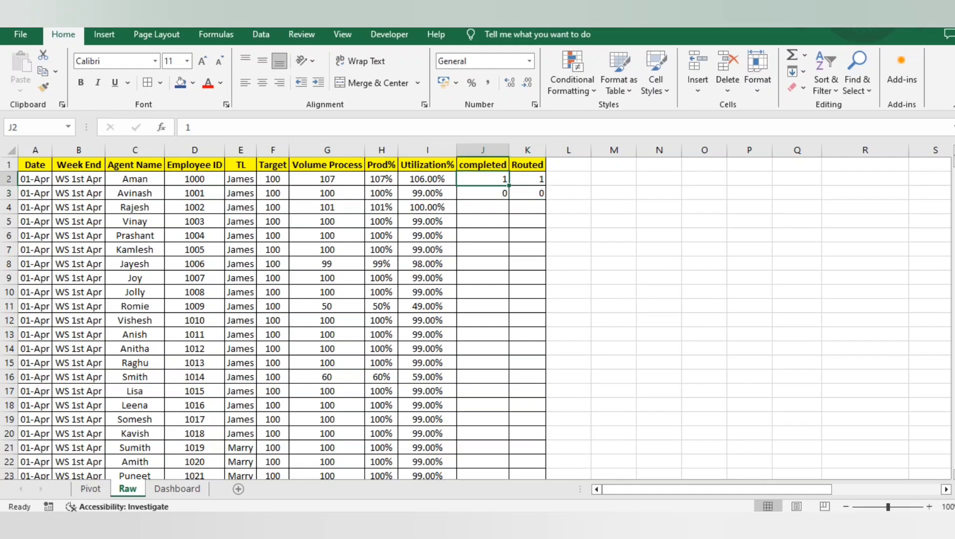
Copy the 1 from J2 into J4:J10 of the completed column
{"action": "key", "text": "shift+Down"}
{"action": "key", "text": "shift+Right"}
{"action": "key", "text": "shift+Left"}
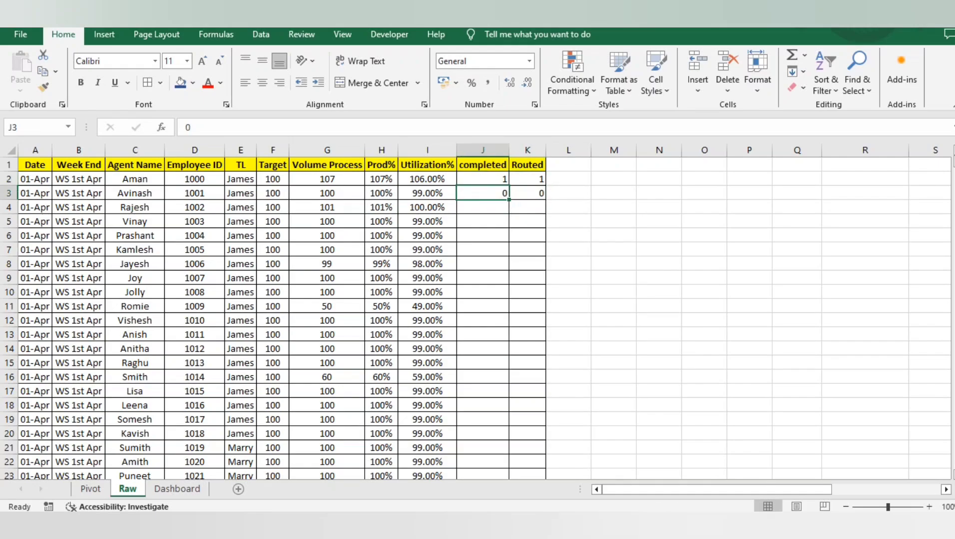
{"action": "key", "text": "shift+Up"}
{"action": "key", "text": "ctrl+c"}
{"action": "key", "text": "Down"}
{"action": "key", "text": "Down"}
{"action": "key", "text": "shift+Down"}
{"action": "key", "text": "shift+Down"}
{"action": "key", "text": "shift+Down"}
{"action": "key", "text": "shift+Down"}
{"action": "key", "text": "shift+Down"}
{"action": "key", "text": "shift+Down"}
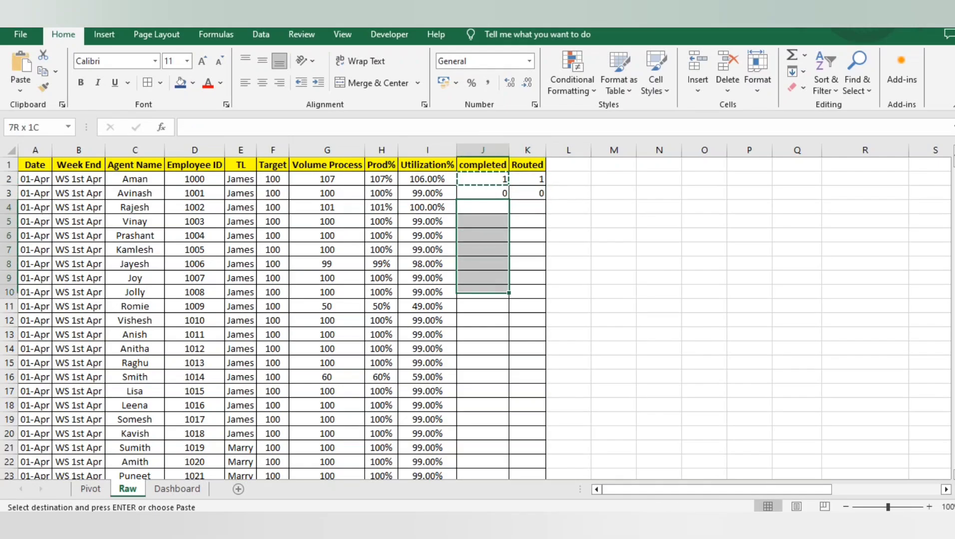
{"action": "key", "text": "ctrl+v"}
Copy the 0 from J3 into the completed column from J10 down to the last data row
{"action": "key", "text": "Down"}
{"action": "key", "text": "Up"}
{"action": "key", "text": "Up"}
{"action": "key", "text": "Down"}
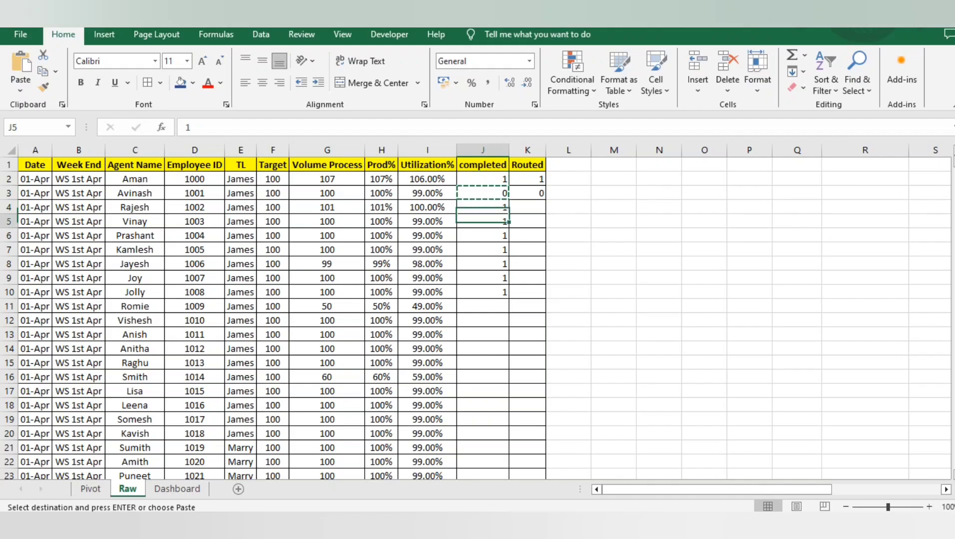
{"action": "key", "text": "Down"}
{"action": "key", "text": "Down"}
{"action": "key", "text": "Left"}
{"action": "key", "text": "ctrl+Down"}
{"action": "key", "text": "Right"}
{"action": "key", "text": "ctrl+shift+Up"}
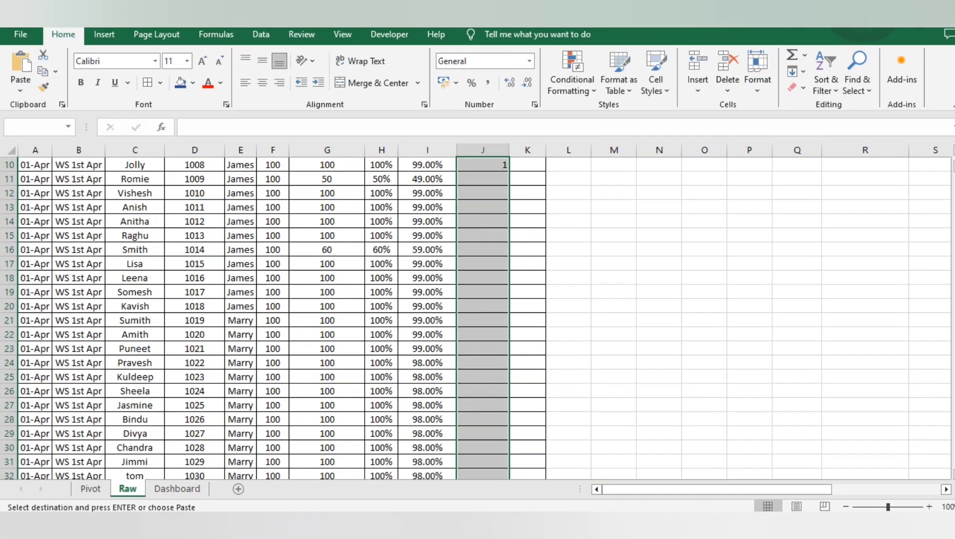
{"action": "key", "text": "ctrl+v"}
{"action": "key", "text": "ctrl+Up"}
{"action": "key", "text": "Down"}
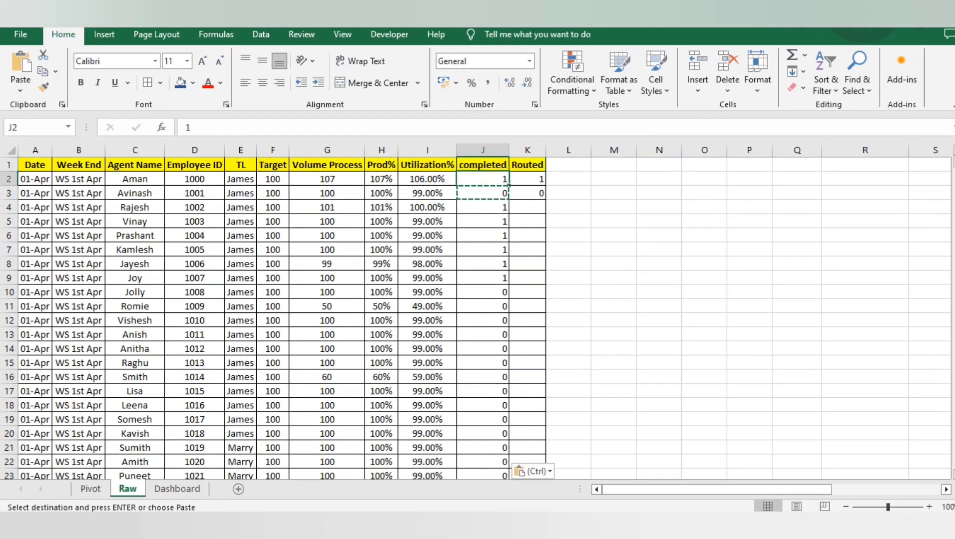
Copy the 1 from J2 down the completed column to the last data row
{"action": "key", "text": "ctrl+c"}
{"action": "key", "text": "ctrl+shift+Down"}
{"action": "key", "text": "ctrl+v"}
{"action": "key", "text": "Up"}
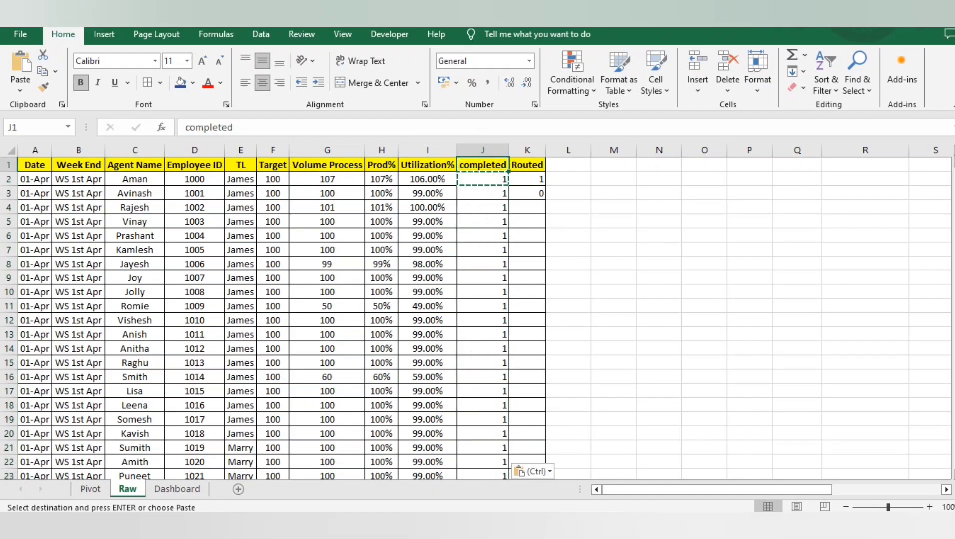
Enter 0 in J5 of the completed column and copy it into J6:J7
{"action": "key", "text": "Down"}
{"action": "key", "text": "Down"}
{"action": "key", "text": "Down"}
{"action": "key", "text": "Down"}
{"action": "type", "text": "0"}
{"action": "key", "text": "Tab"}
{"action": "key", "text": "Left"}
{"action": "key", "text": "ctrl+c"}
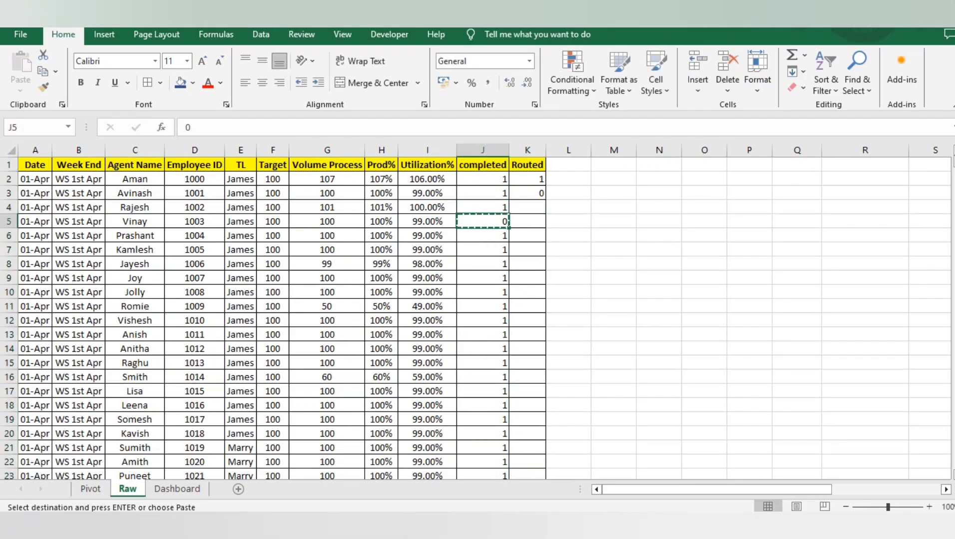
{"action": "key", "text": "shift+Down"}
{"action": "key", "text": "shift+Down"}
{"action": "key", "text": "ctrl+v"}
Paste the copied 0 into the last three completed cells, J559:J561
{"action": "key", "text": "Left"}
{"action": "key", "text": "Right"}
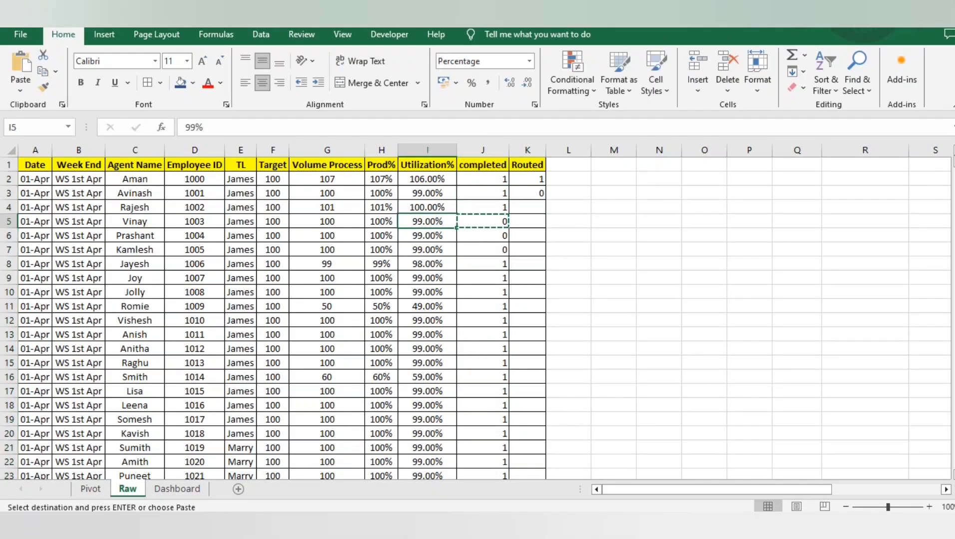
{"action": "key", "text": "ctrl+Down"}
{"action": "key", "text": "shift+Up"}
{"action": "key", "text": "shift+Up"}
{"action": "key", "text": "ctrl+v"}
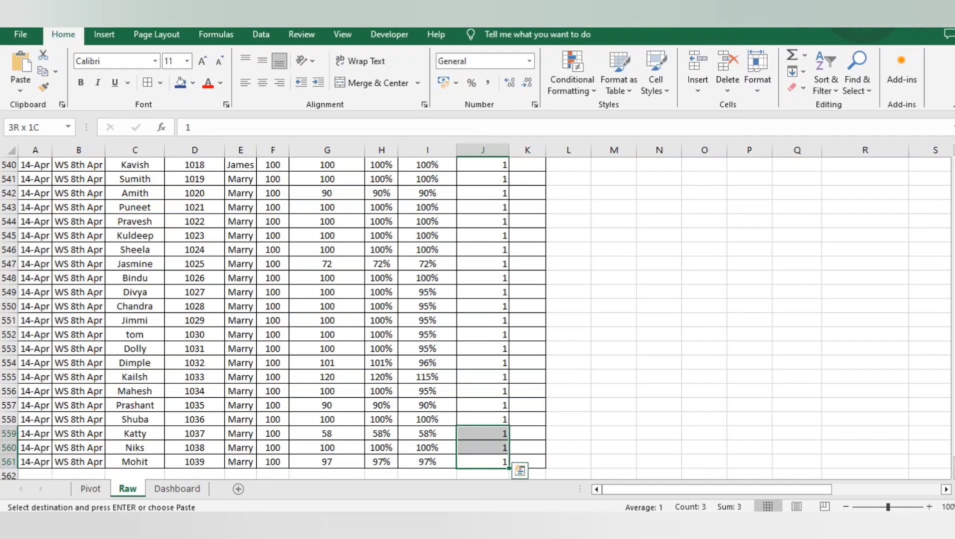
Paste the copied 0 into J537:J540 of the completed column
{"action": "key", "text": "Up"}
{"action": "key", "text": "Up"}
{"action": "key", "text": "Up"}
{"action": "key", "text": "Up"}
{"action": "key", "text": "Up"}
{"action": "key", "text": "Up"}
{"action": "key", "text": "Up"}
{"action": "key", "text": "Up"}
{"action": "key", "text": "Up"}
{"action": "key", "text": "Up"}
{"action": "key", "text": "Up"}
{"action": "key", "text": "Up"}
{"action": "key", "text": "Up"}
{"action": "key", "text": "Up"}
{"action": "key", "text": "Up"}
{"action": "key", "text": "Up"}
{"action": "key", "text": "Up"}
{"action": "key", "text": "Up"}
{"action": "key", "text": "Up"}
{"action": "key", "text": "Up"}
{"action": "key", "text": "Up"}
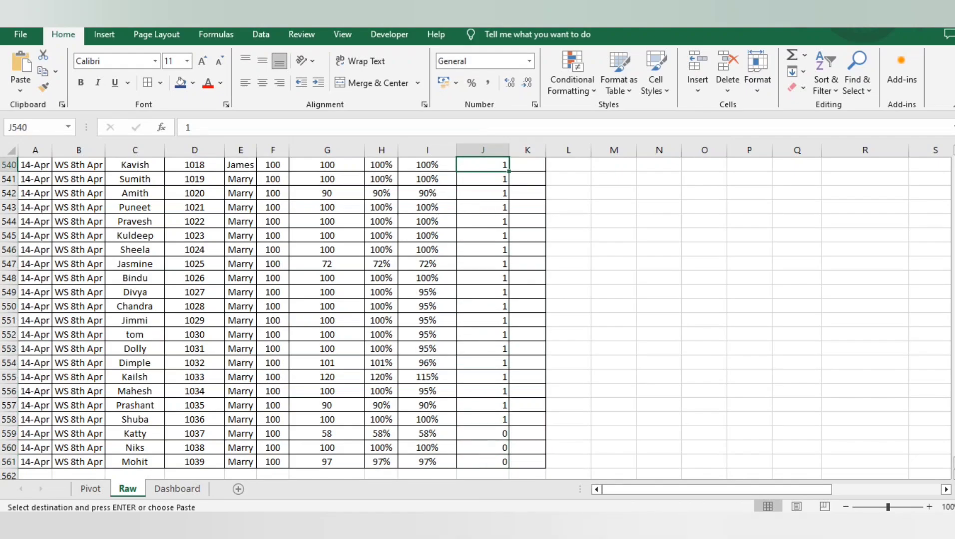
{"action": "key", "text": "shift+Up"}
{"action": "key", "text": "shift+Up"}
{"action": "key", "text": "shift+Up"}
{"action": "key", "text": "ctrl+v"}
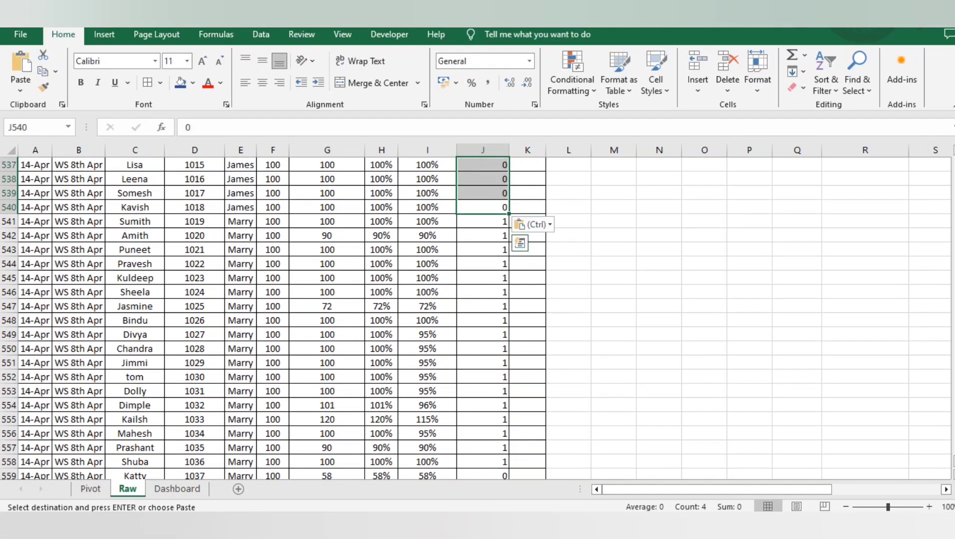
Paste the copied 0 into J523:J525 of the completed column
{"action": "key", "text": "Up"}
{"action": "key", "text": "Up"}
{"action": "key", "text": "Up"}
{"action": "key", "text": "Up"}
{"action": "key", "text": "Up"}
{"action": "key", "text": "Up"}
{"action": "key", "text": "Up"}
{"action": "key", "text": "Up"}
{"action": "key", "text": "Up"}
{"action": "key", "text": "Up"}
{"action": "key", "text": "Up"}
{"action": "key", "text": "Up"}
{"action": "key", "text": "Up"}
{"action": "key", "text": "Up"}
{"action": "key", "text": "Up"}
{"action": "key", "text": "Up"}
{"action": "key", "text": "Up"}
{"action": "key", "text": "Up"}
{"action": "key", "text": "Up"}
{"action": "key", "text": "Up"}
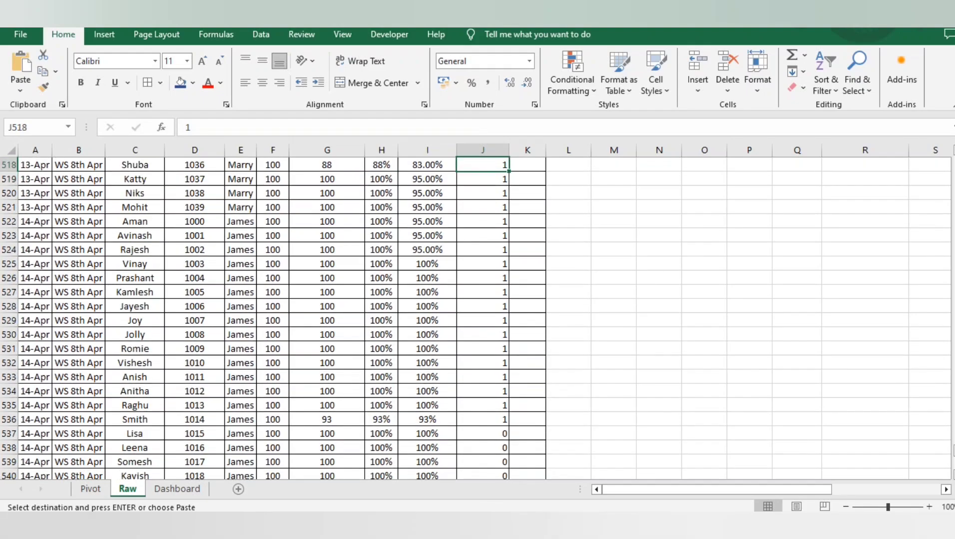
{"action": "key", "text": "Down"}
{"action": "key", "text": "Down"}
{"action": "key", "text": "Down"}
{"action": "key", "text": "Down"}
{"action": "key", "text": "Down"}
{"action": "key", "text": "shift+Down"}
{"action": "key", "text": "shift+Down"}
{"action": "type", "text": "0 0 0"}
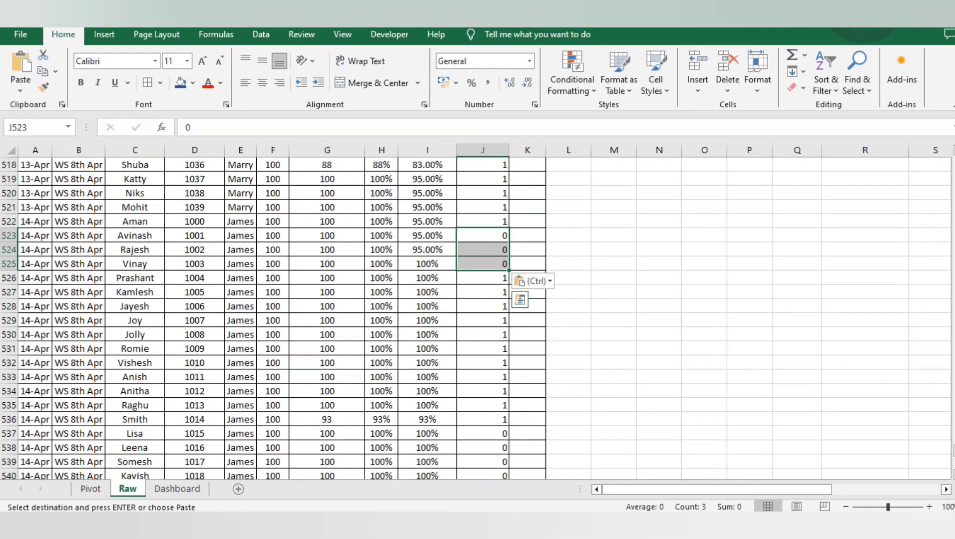
Paste the copied 0 into J504:J506 of the completed column
{"action": "key", "text": "Up"}
{"action": "key", "text": "Up"}
{"action": "key", "text": "Up"}
{"action": "key", "text": "Up"}
{"action": "key", "text": "Up"}
{"action": "key", "text": "Up"}
{"action": "key", "text": "Up"}
{"action": "key", "text": "Up"}
{"action": "key", "text": "Up"}
{"action": "key", "text": "Up"}
{"action": "key", "text": "Up"}
{"action": "key", "text": "Up"}
{"action": "key", "text": "Up"}
{"action": "key", "text": "Up"}
{"action": "key", "text": "Up"}
{"action": "key", "text": "Up"}
{"action": "key", "text": "Up"}
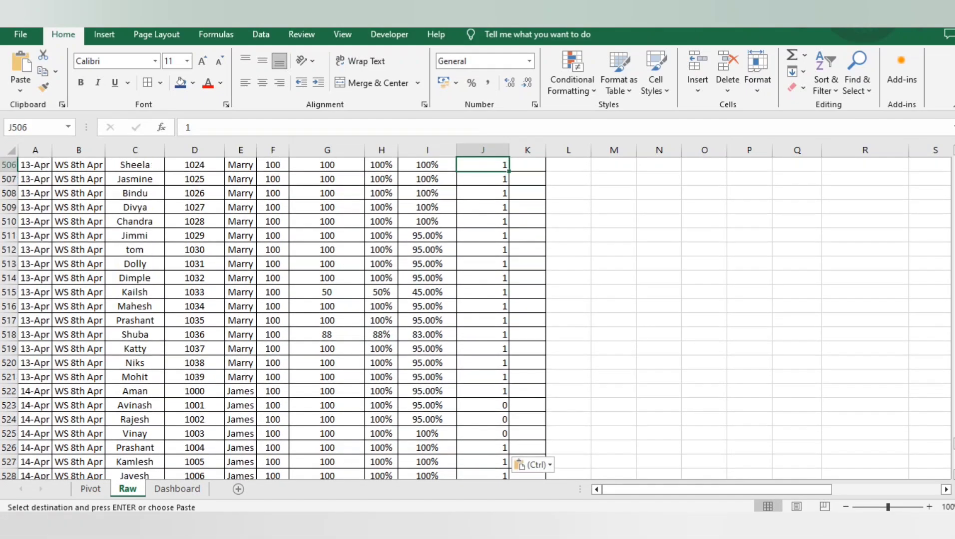
{"action": "key", "text": "Up"}
{"action": "key", "text": "Up"}
{"action": "key", "text": "Up"}
{"action": "key", "text": "Up"}
{"action": "key", "text": "Up"}
{"action": "key", "text": "Up"}
{"action": "key", "text": "Up"}
{"action": "key", "text": "Down"}
{"action": "key", "text": "Down"}
{"action": "key", "text": "Down"}
{"action": "key", "text": "Down"}
{"action": "key", "text": "Down"}
{"action": "key", "text": "shift+Down"}
{"action": "key", "text": "shift+Down"}
{"action": "key", "text": "ctrl+v"}
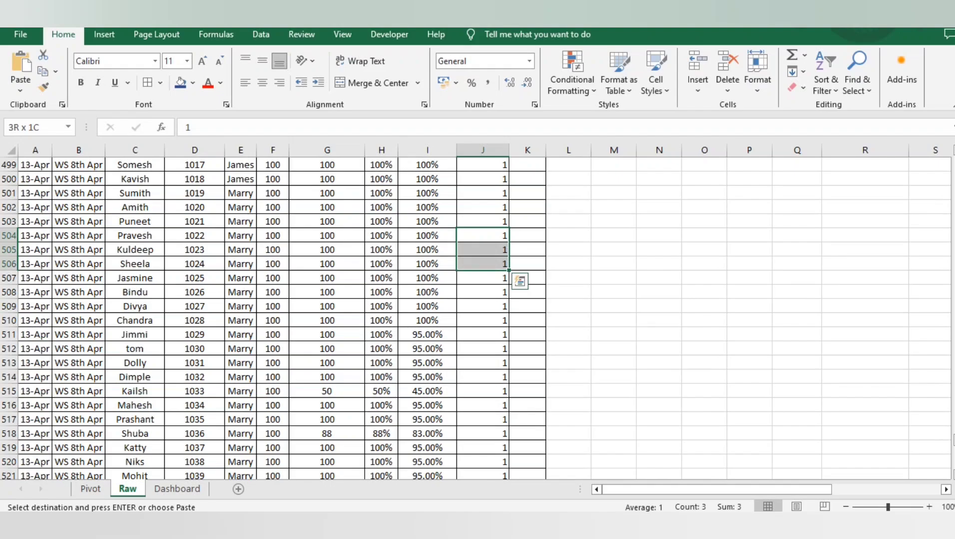
Paste the copied 0 into J489:J491 of the completed column and return to its header
{"action": "key", "text": "Up"}
{"action": "key", "text": "Up"}
{"action": "key", "text": "Up"}
{"action": "key", "text": "Up"}
{"action": "key", "text": "Up"}
{"action": "key", "text": "Up"}
{"action": "key", "text": "Up"}
{"action": "key", "text": "Up"}
{"action": "key", "text": "Up"}
{"action": "key", "text": "Up"}
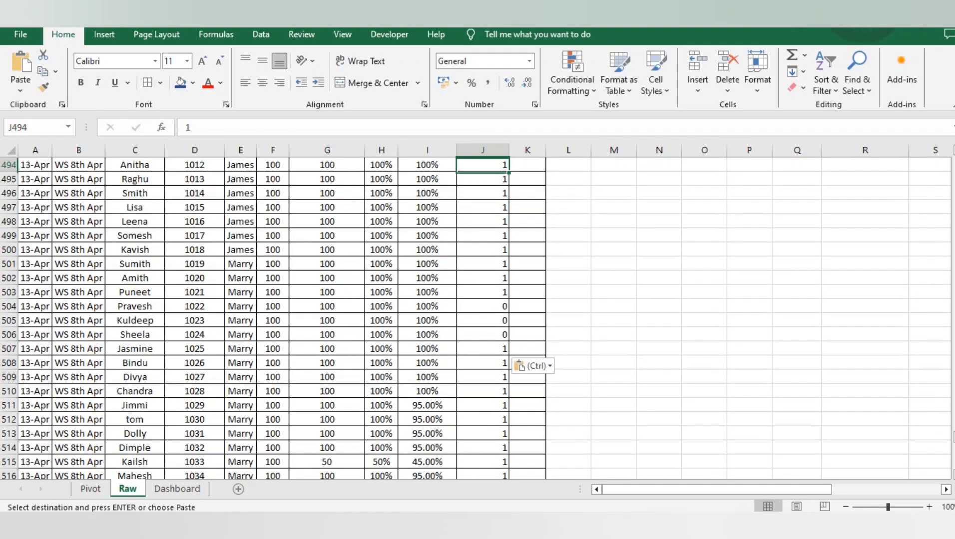
{"action": "key", "text": "Up"}
{"action": "key", "text": "Up"}
{"action": "key", "text": "Up"}
{"action": "key", "text": "Up"}
{"action": "key", "text": "Up"}
{"action": "key", "text": "shift+Down"}
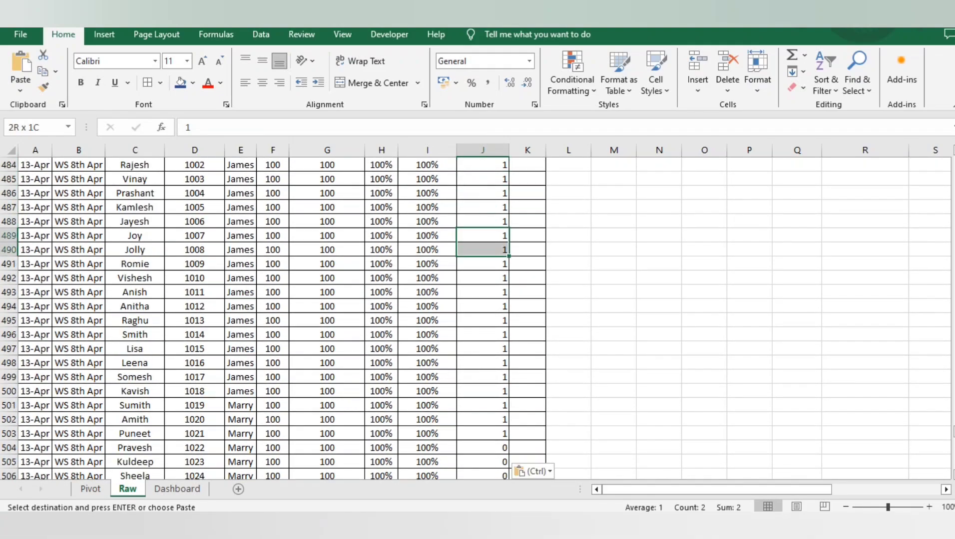
{"action": "key", "text": "ctrl+v"}
{"action": "key", "text": "ctrl+Up"}
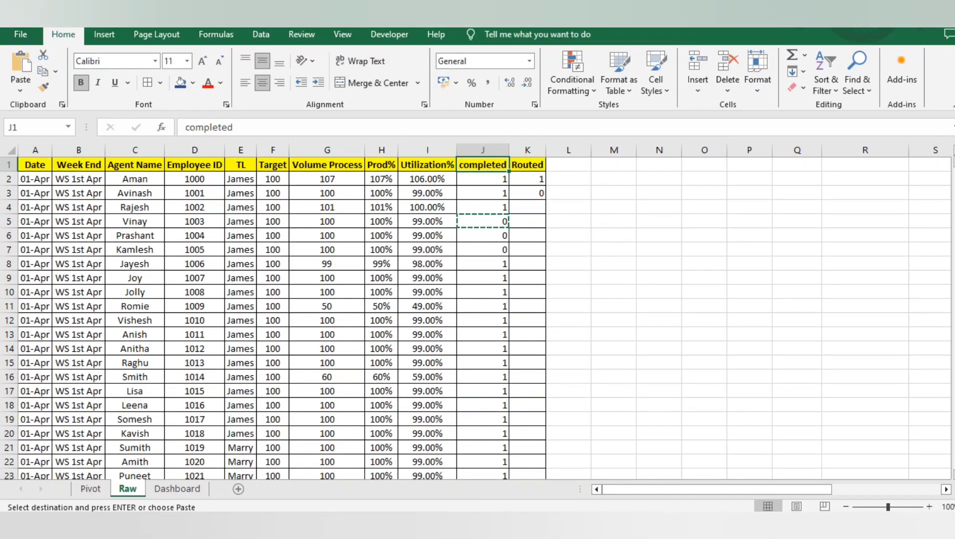
Sort the raw data by the completed column in ascending order
{"action": "left_click", "coordinate": [104, 34]}
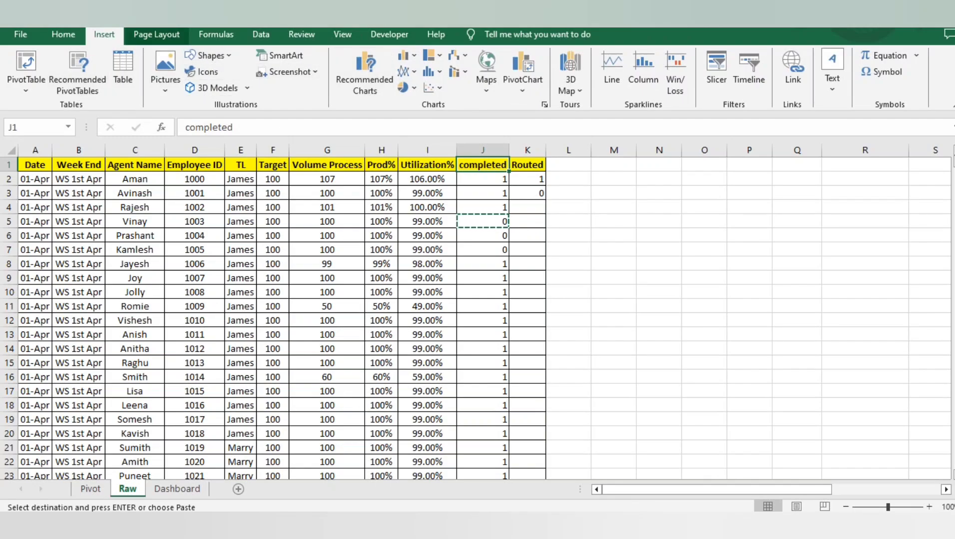
{"action": "left_click", "coordinate": [63, 34]}
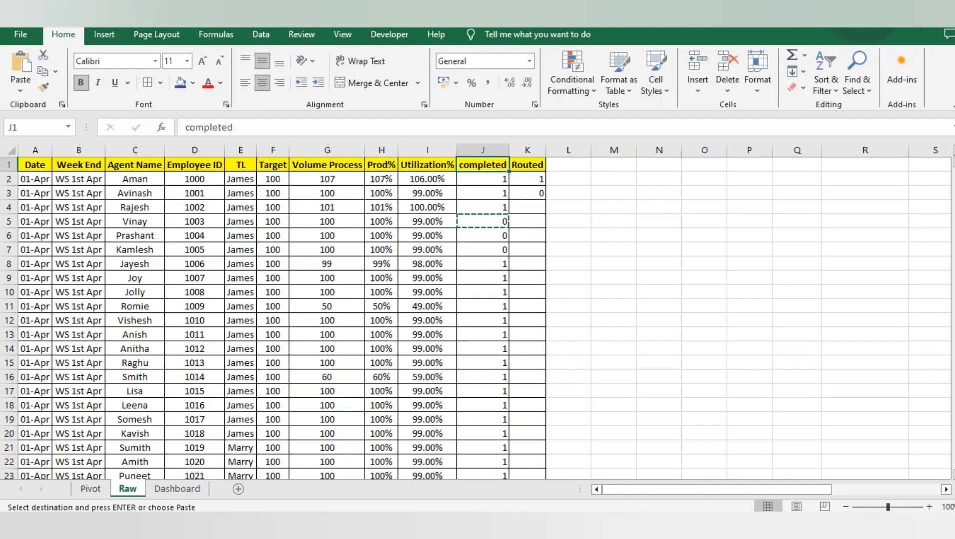
{"action": "left_click", "coordinate": [826, 75]}
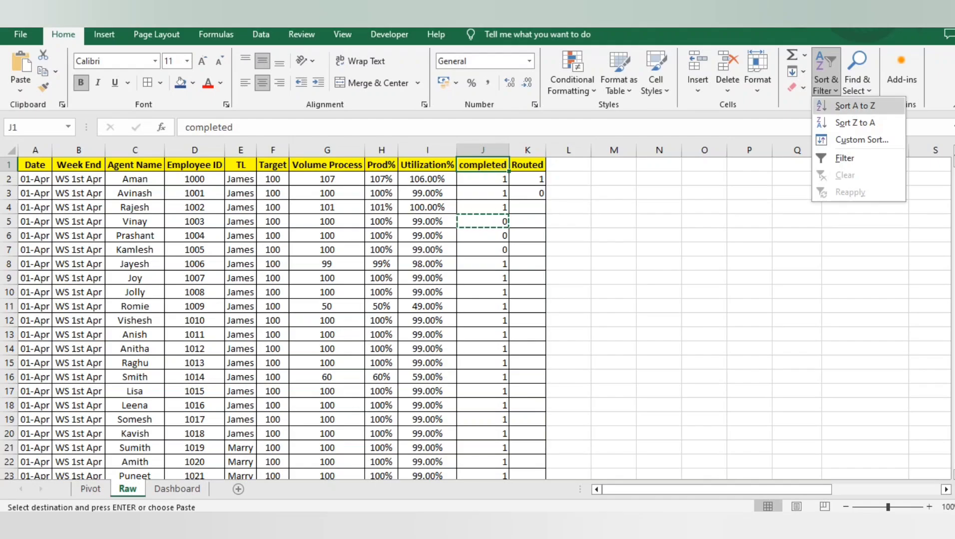
{"action": "left_click", "coordinate": [855, 106]}
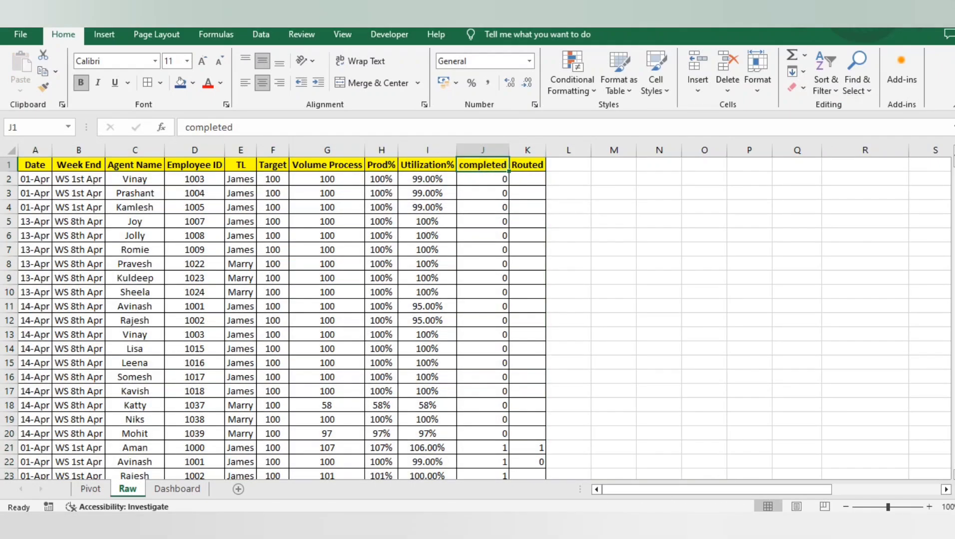
Add filters to the header row and filter the completed column to show only 0
{"action": "left_click", "coordinate": [826, 75]}
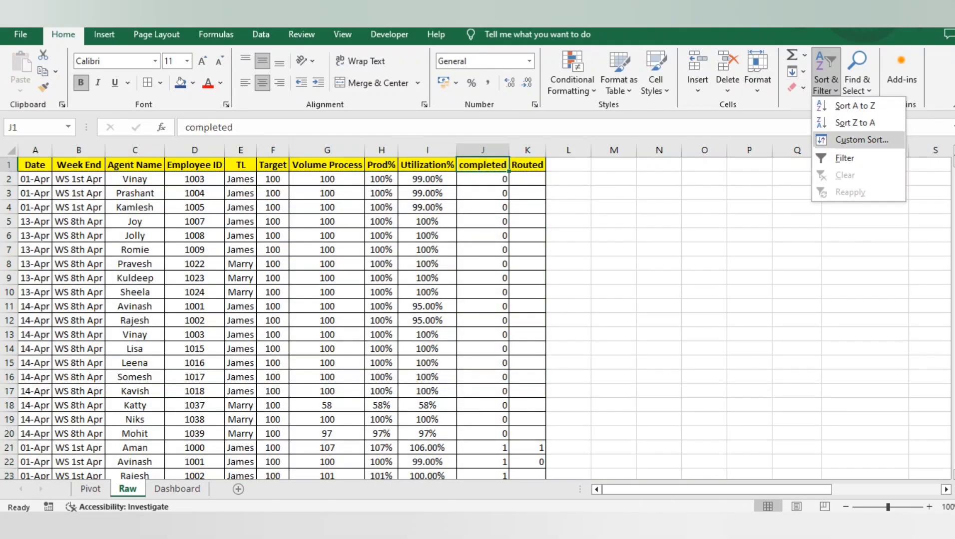
{"action": "left_click", "coordinate": [845, 158]}
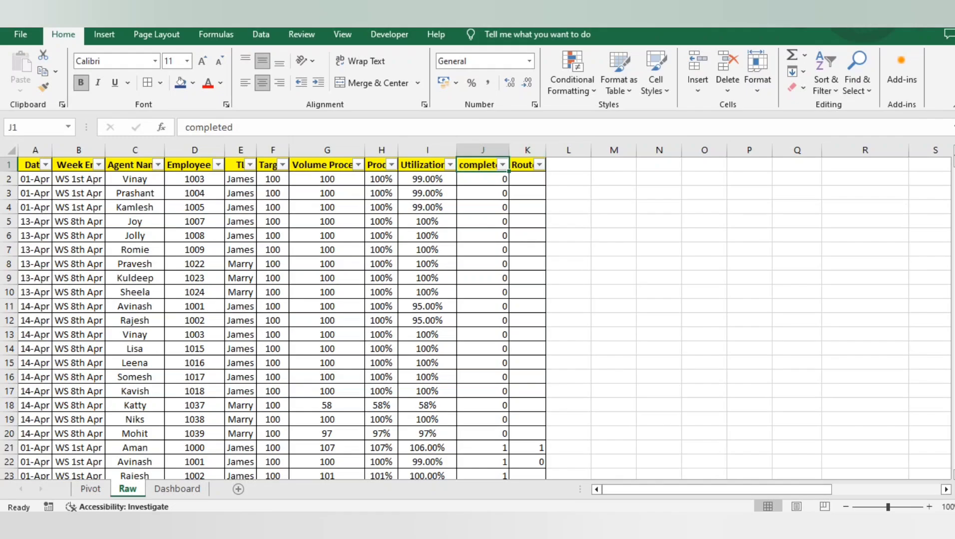
{"action": "left_click", "coordinate": [502, 165]}
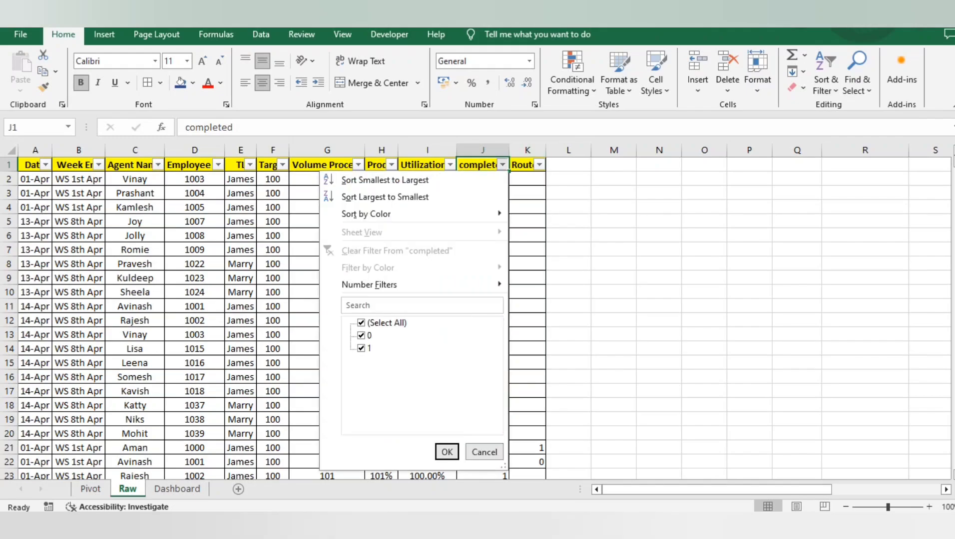
{"action": "left_click", "coordinate": [361, 349]}
{"action": "left_click", "coordinate": [447, 452]}
Enter 1 in K2 of the Routed column and copy it down through K20 for the filtered rows
{"action": "key", "text": "Down"}
{"action": "key", "text": "Right"}
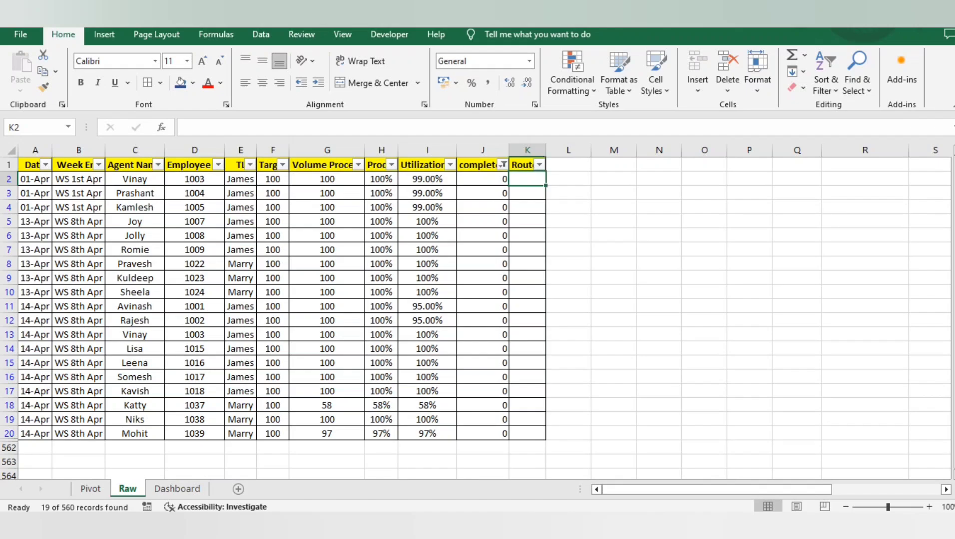
{"action": "type", "text": "1"}
{"action": "key", "text": "Right"}
{"action": "key", "text": "Left"}
{"action": "key", "text": "ctrl+c"}
{"action": "key", "text": "Left"}
{"action": "key", "text": "ctrl+Down"}
{"action": "key", "text": "Right"}
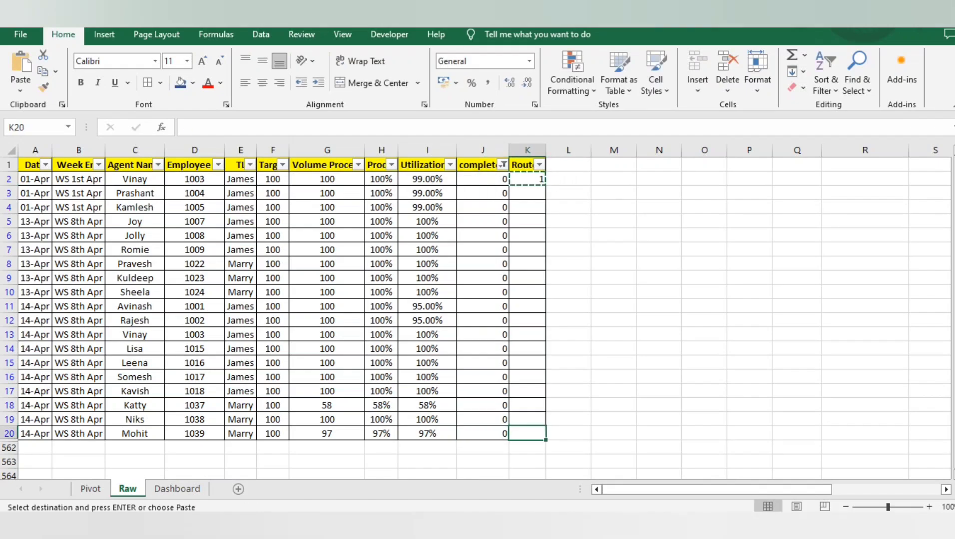
{"action": "key", "text": "ctrl+shift+Up"}
{"action": "key", "text": "ctrl+v"}
{"action": "key", "text": "ctrl+Up"}
Change the completed column's filter to show only the rows with 1
{"action": "key", "text": "Left"}
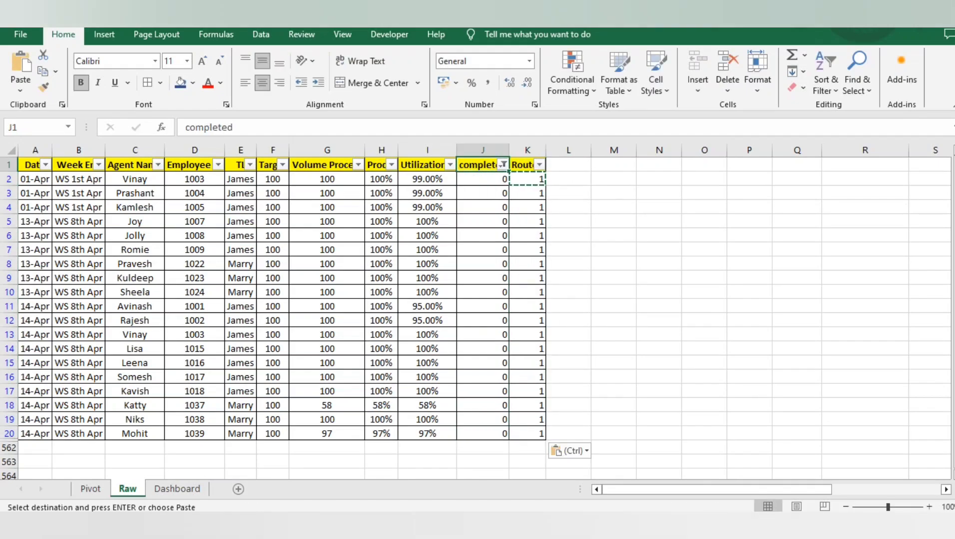
{"action": "key", "text": "alt+Down"}
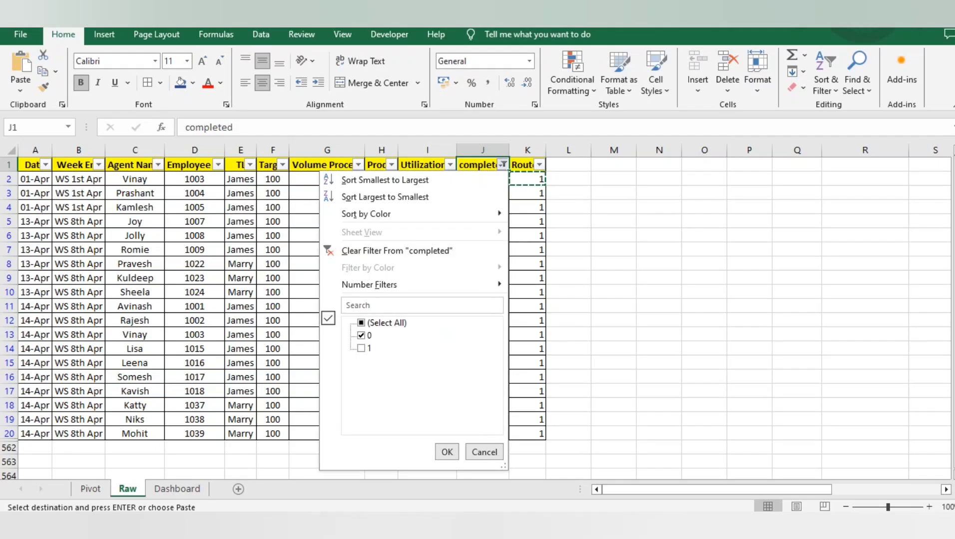
{"action": "key", "text": "Down"}
{"action": "key", "text": "space"}
{"action": "key", "text": "Down"}
{"action": "key", "text": "space"}
{"action": "key", "text": "Return"}
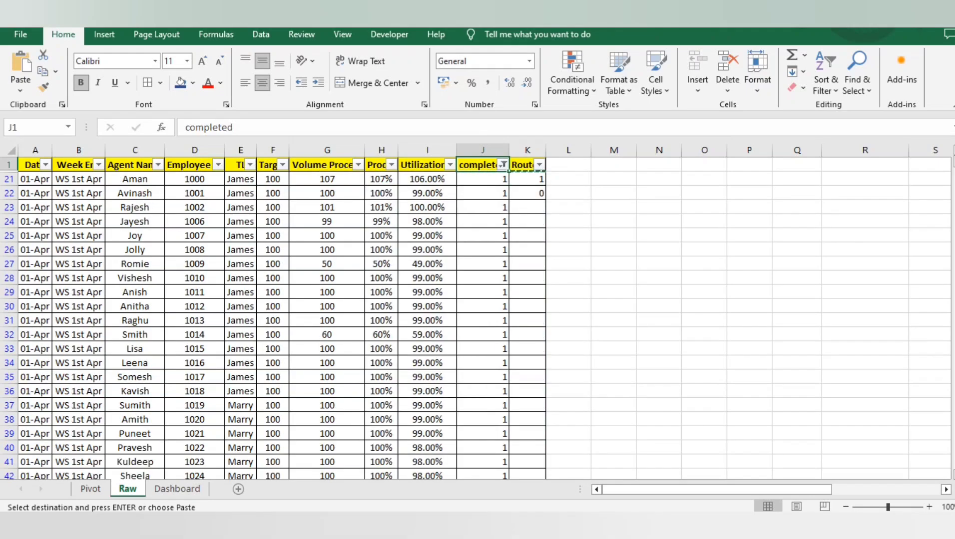
Replace the Routed value in K21 with the 0 copied from K22
{"action": "key", "text": "Right"}
{"action": "key", "text": "Down"}
{"action": "key", "text": "Down"}
{"action": "key", "text": "ctrl+c"}
{"action": "key", "text": "Up"}
{"action": "key", "text": "ctrl+v"}
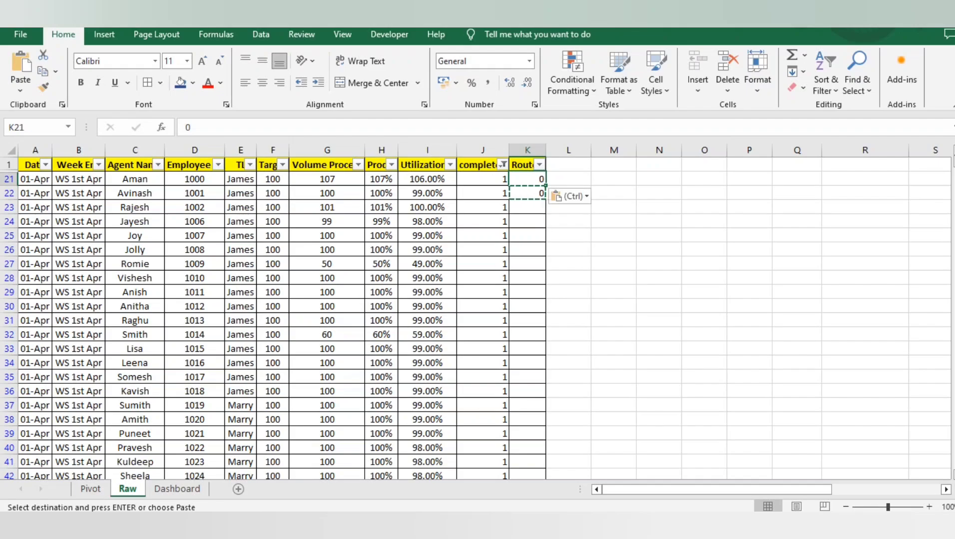
Paste the copied 0 into the Routed column from K22 down to the last filtered row
{"action": "key", "text": "Left"}
{"action": "key", "text": "ctrl+Down"}
{"action": "key", "text": "Right"}
{"action": "key", "text": "ctrl+shift+Up"}
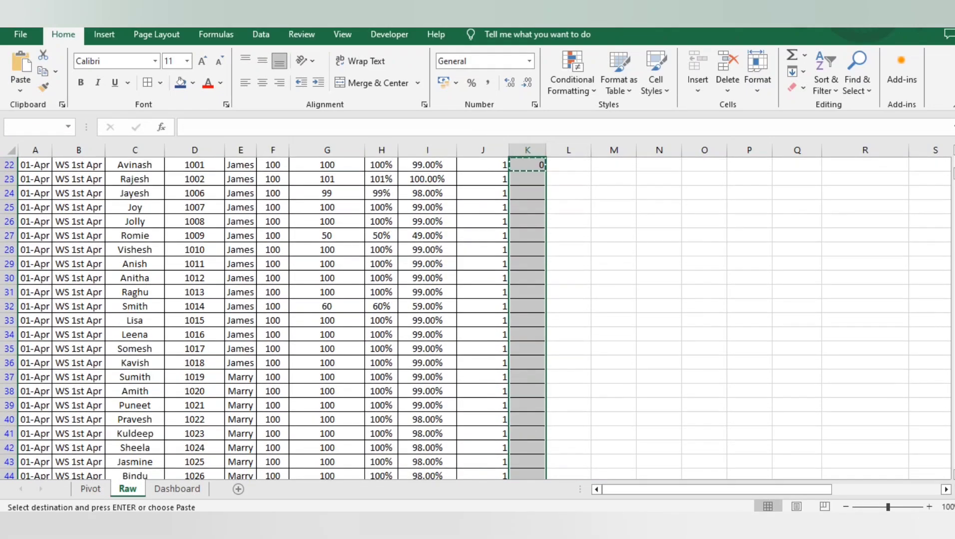
{"action": "key", "text": "ctrl+v"}
{"action": "key", "text": "ctrl+Up"}
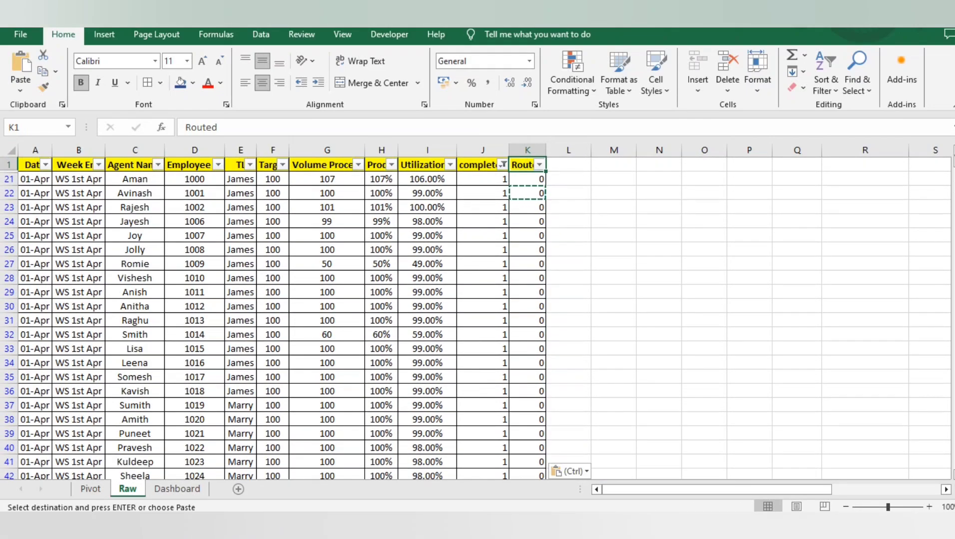
Remove the filters from the Raw sheet's data and centre the contents of the whole table
{"action": "left_click", "coordinate": [826, 72]}
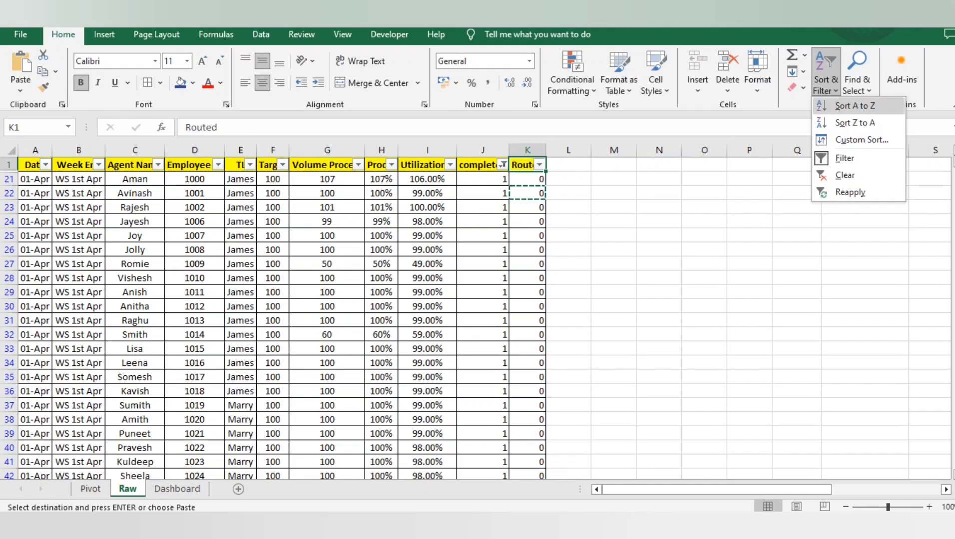
{"action": "left_click", "coordinate": [845, 158]}
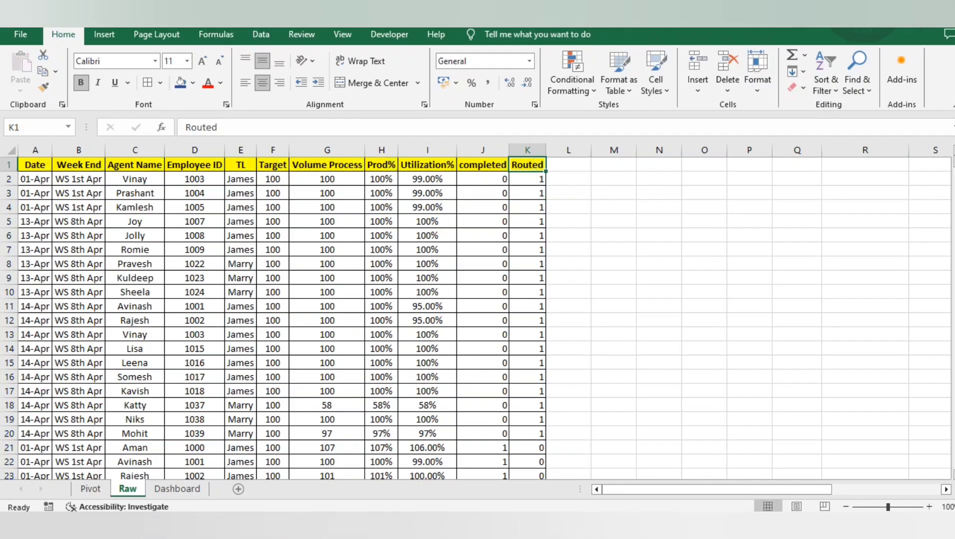
{"action": "left_click", "coordinate": [427, 164]}
{"action": "key", "text": "ctrl+a"}
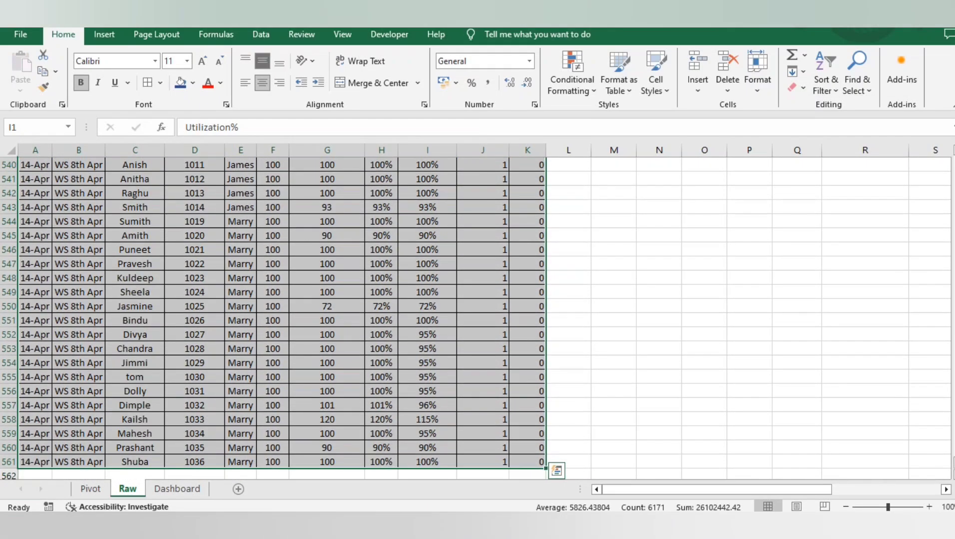
{"action": "key", "text": "ctrl+BackSpace"}
{"action": "left_click", "coordinate": [263, 83]}
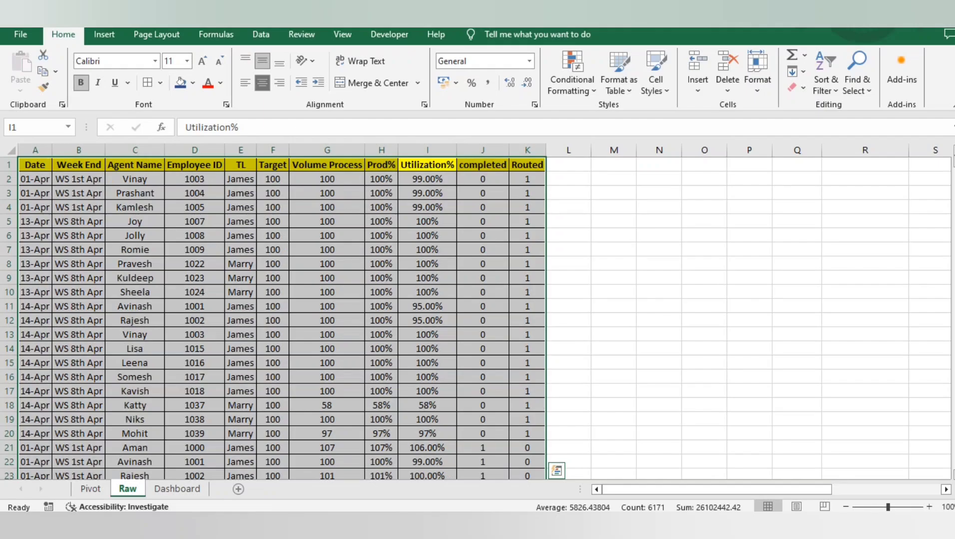
Look over the raw data's extent and its columns from Date across to completed
{"action": "left_click", "coordinate": [327, 194]}
{"action": "key", "text": "ctrl+Up"}
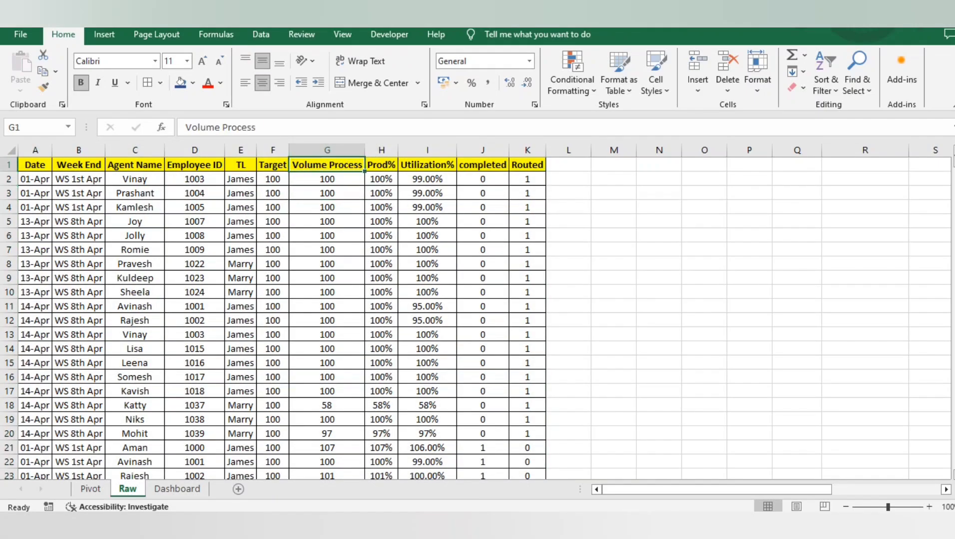
{"action": "key", "text": "ctrl+Left"}
{"action": "key", "text": "ctrl+shift+Down"}
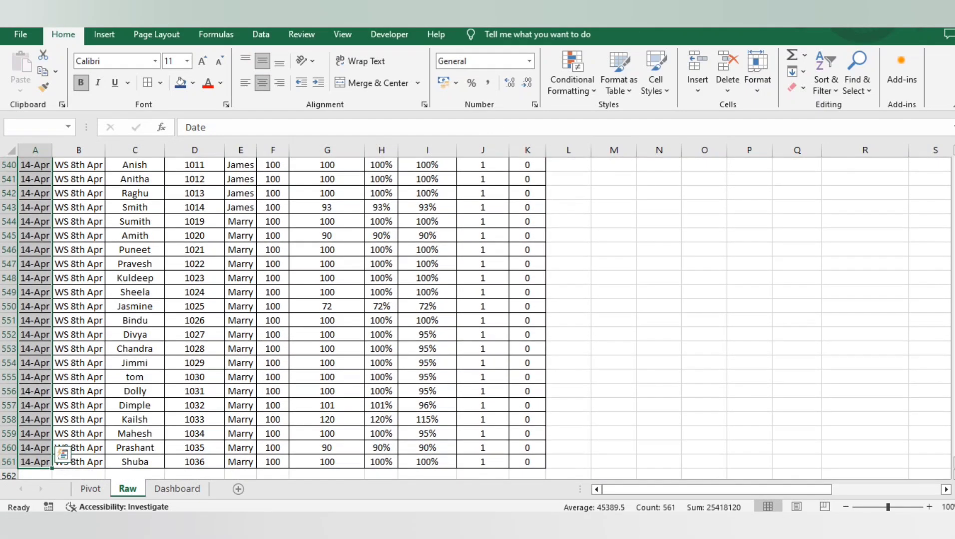
{"action": "key", "text": "Down"}
{"action": "key", "text": "shift+Up"}
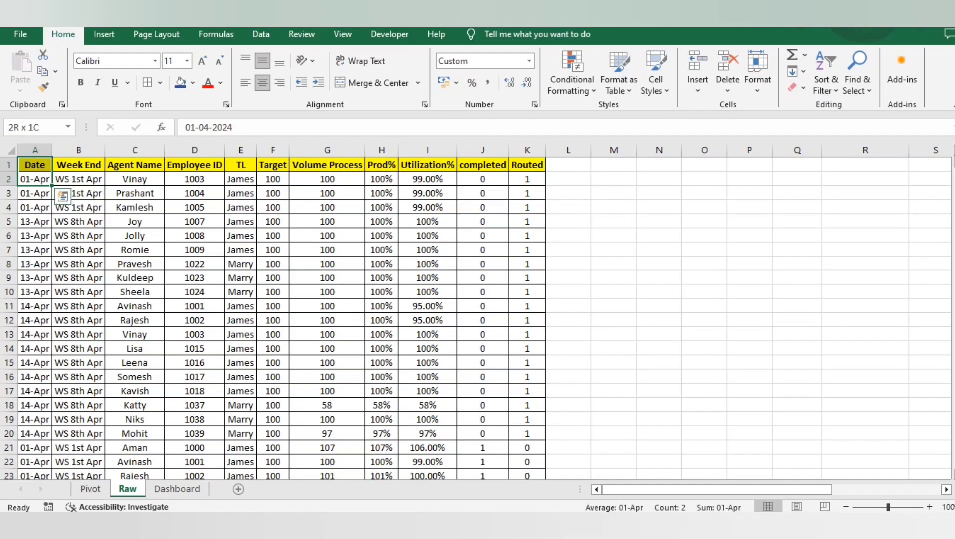
{"action": "key", "text": "ctrl+shift+Down"}
{"action": "key", "text": "ctrl+Home"}
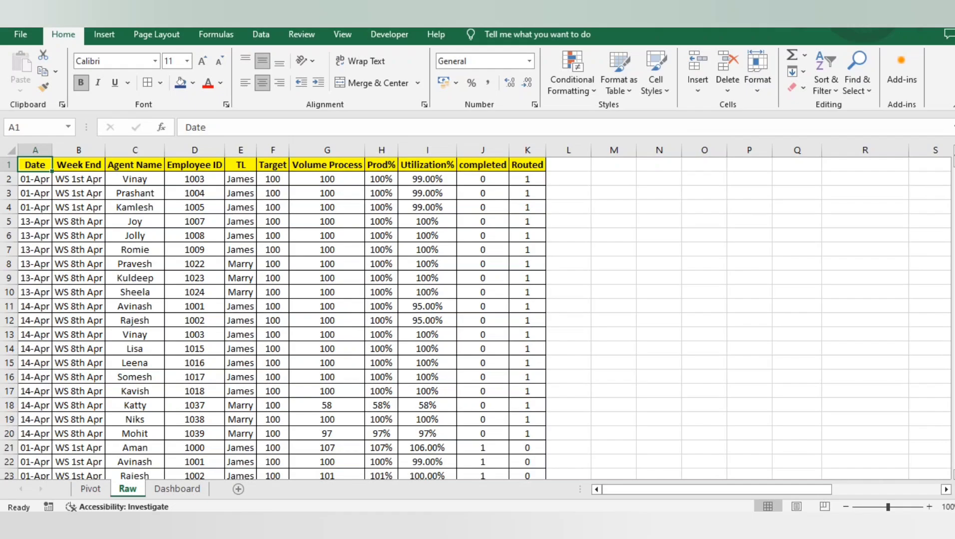
{"action": "key", "text": "Right"}
{"action": "key", "text": "Right"}
{"action": "key", "text": "Right"}
{"action": "key", "text": "Right"}
{"action": "key", "text": "Right"}
{"action": "key", "text": "Right"}
{"action": "key", "text": "Right"}
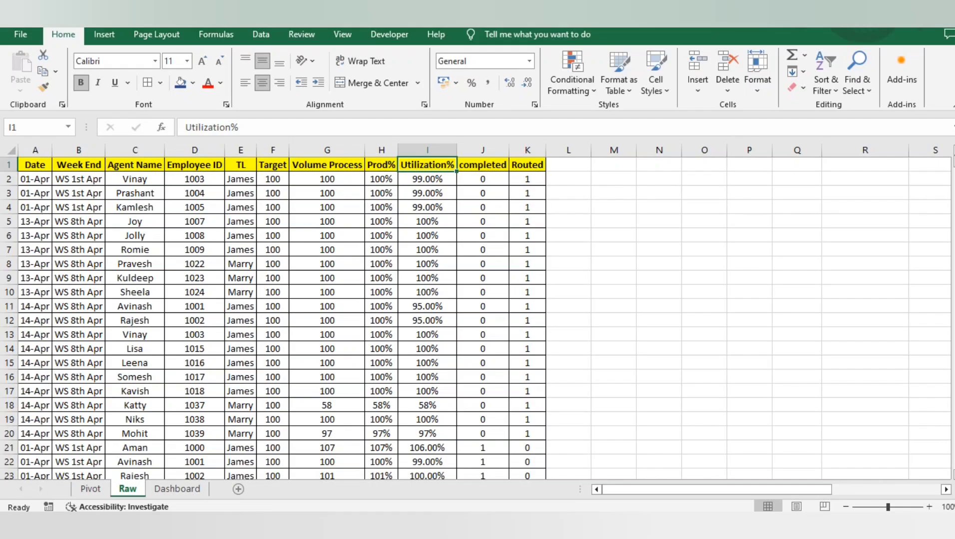
{"action": "left_click", "coordinate": [482, 207]}
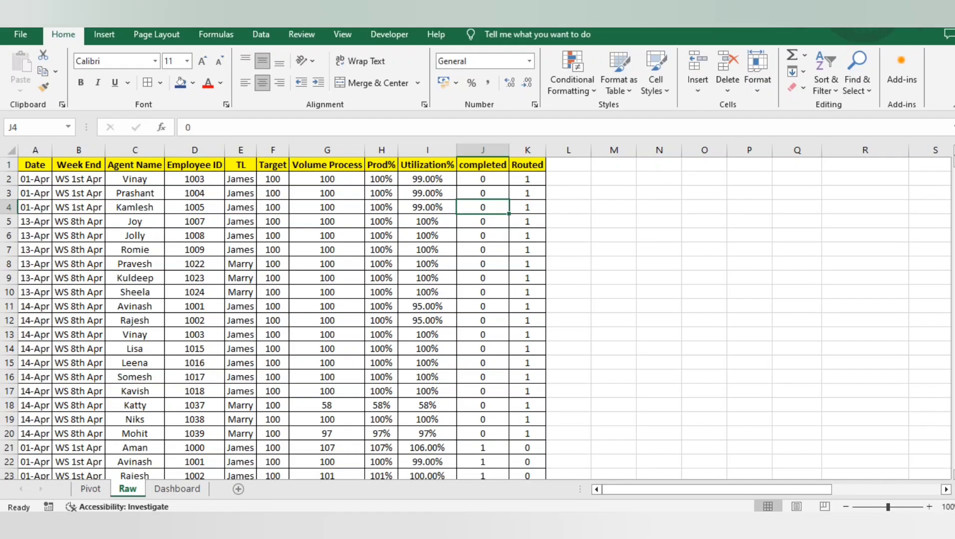
Clear all cell contents on the Dashboard sheet
{"action": "left_click", "coordinate": [178, 489]}
{"action": "left_click", "coordinate": [336, 278]}
{"action": "key", "text": "ctrl+a"}
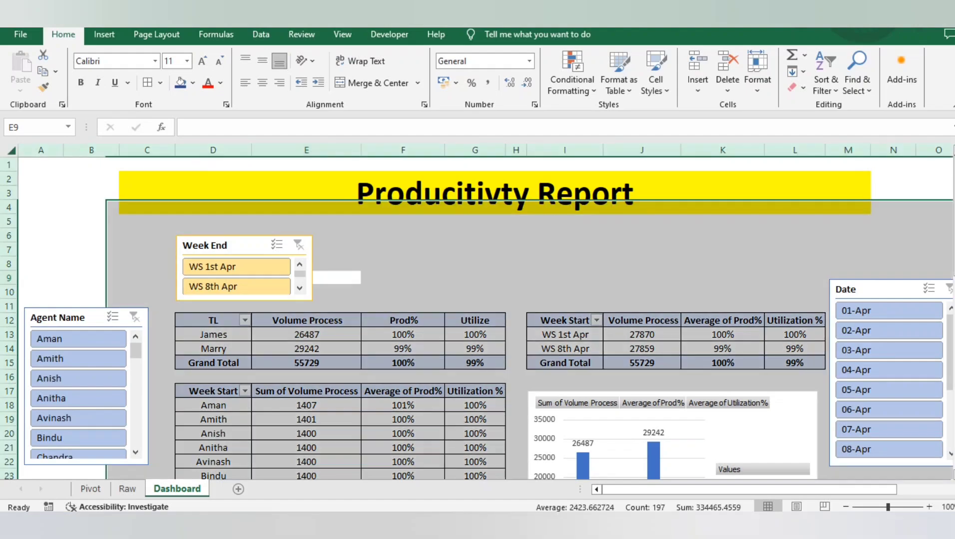
{"action": "key", "text": "Delete"}
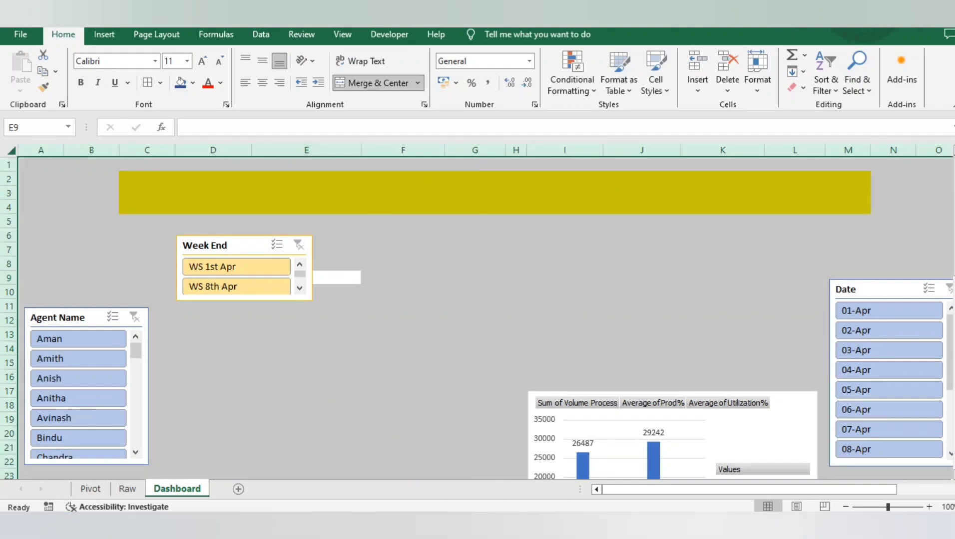
{"action": "left_click", "coordinate": [475, 320]}
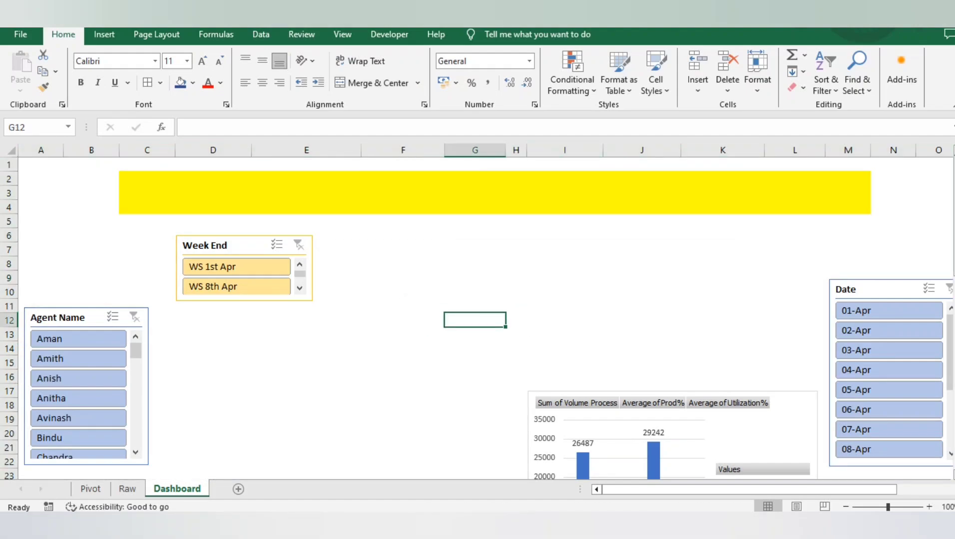
Delete the existing Dashboard sheet from the workbook
{"action": "right_click", "coordinate": [195, 491]}
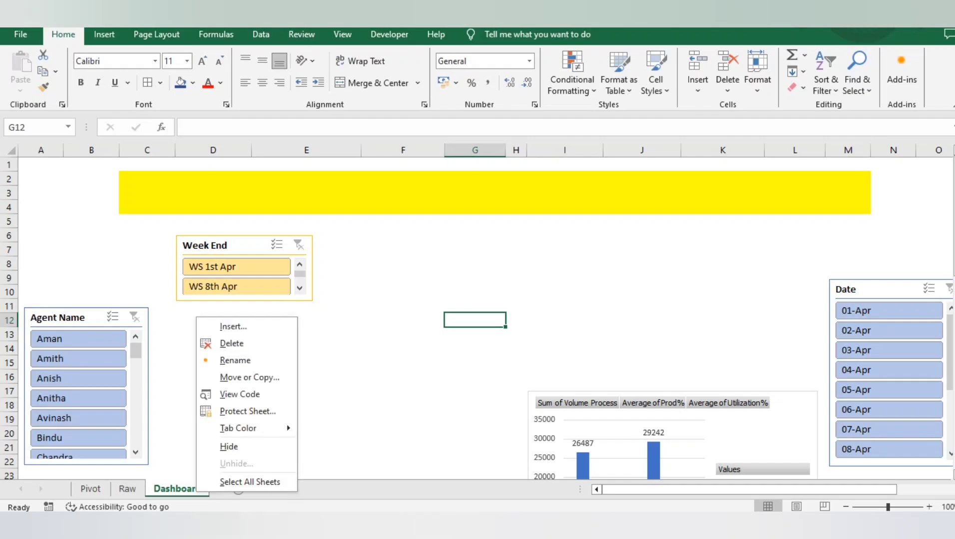
{"action": "left_click", "coordinate": [232, 344]}
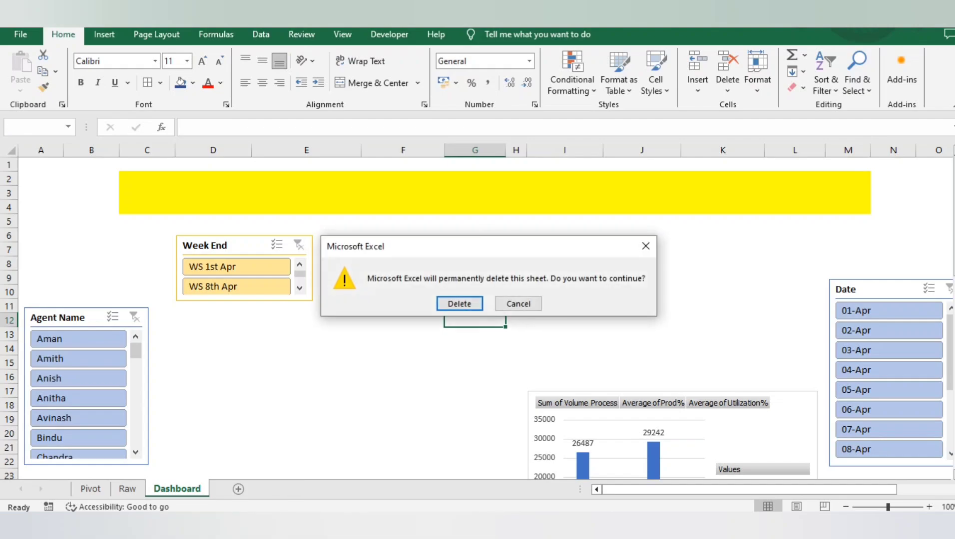
{"action": "key", "text": "Return"}
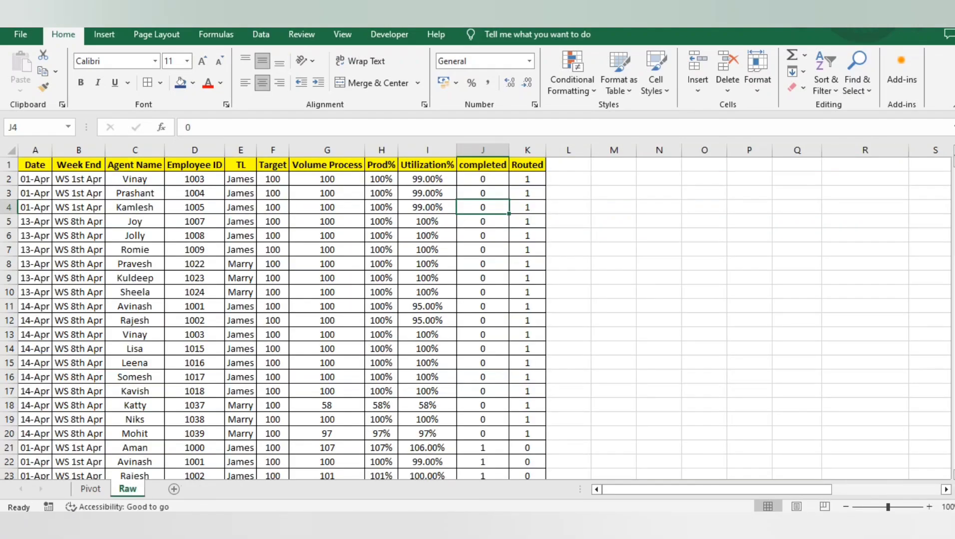
Delete the Pivot sheet so that only the Raw sheet remains
{"action": "left_click", "coordinate": [90, 489]}
{"action": "right_click", "coordinate": [90, 489]}
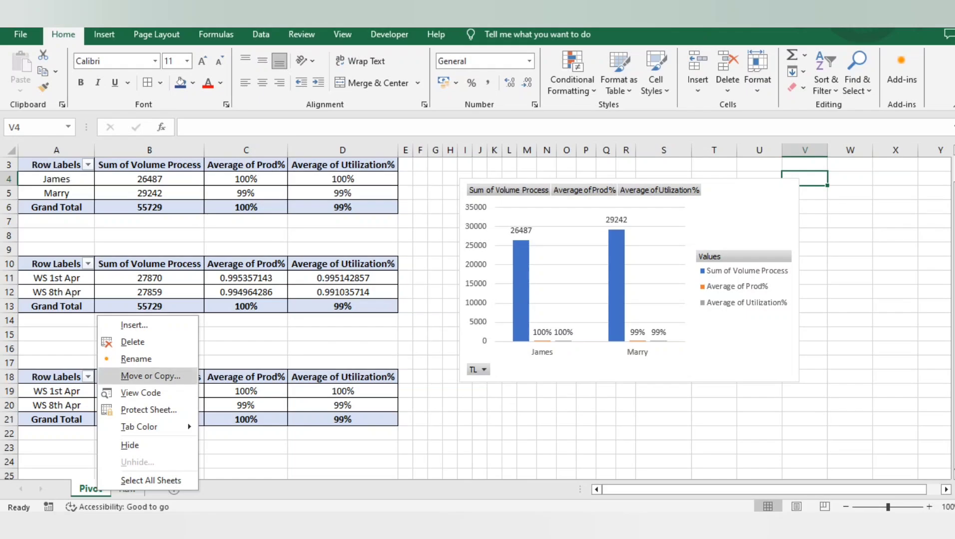
{"action": "key", "text": "Return"}
{"action": "key", "text": "Return"}
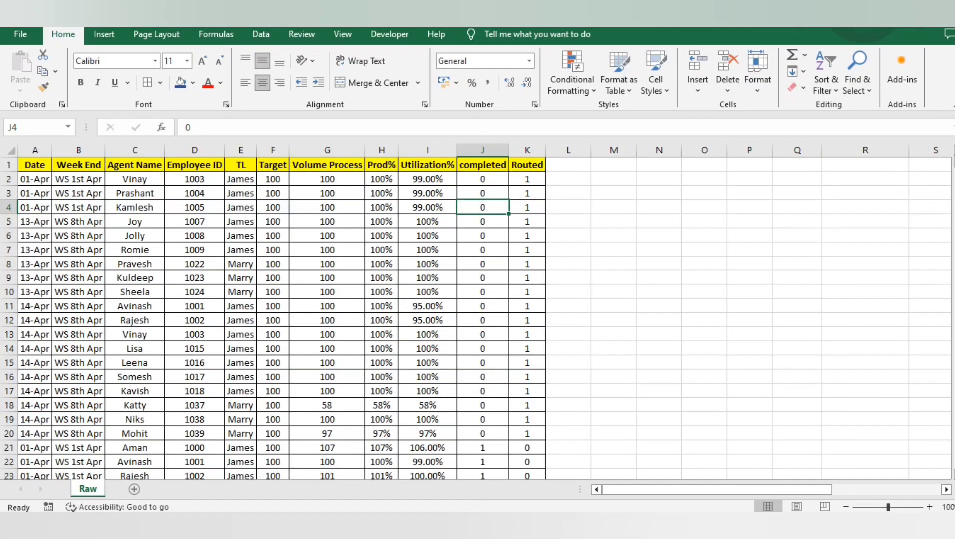
Add a new worksheet after Raw and name it Dashboard
{"action": "left_click", "coordinate": [134, 489]}
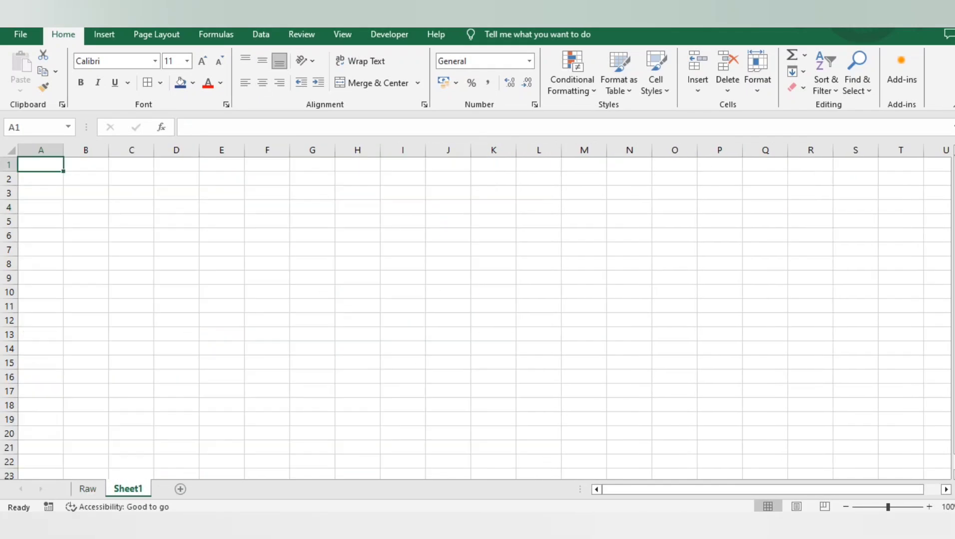
{"action": "double_click", "coordinate": [129, 489]}
{"action": "type", "text": "Dashba"}
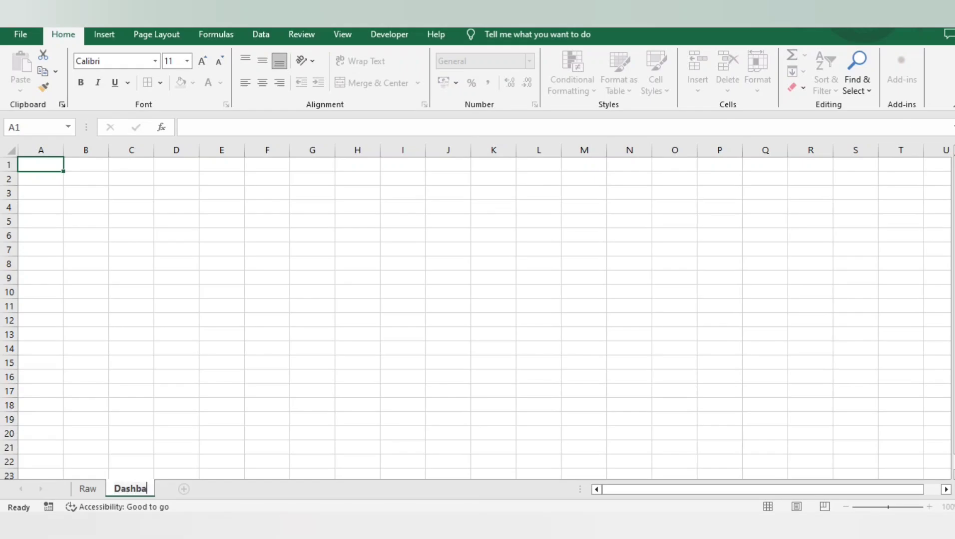
{"action": "key", "text": "BackSpace"}
{"action": "type", "text": "oard"}
{"action": "key", "text": "Return"}
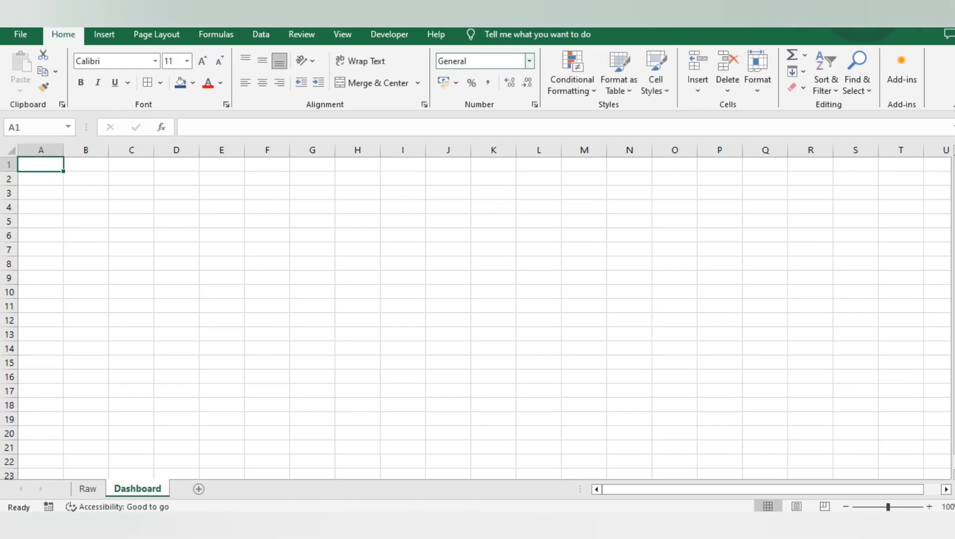
Hide the gridlines on the new Dashboard sheet
{"action": "left_click", "coordinate": [342, 34]}
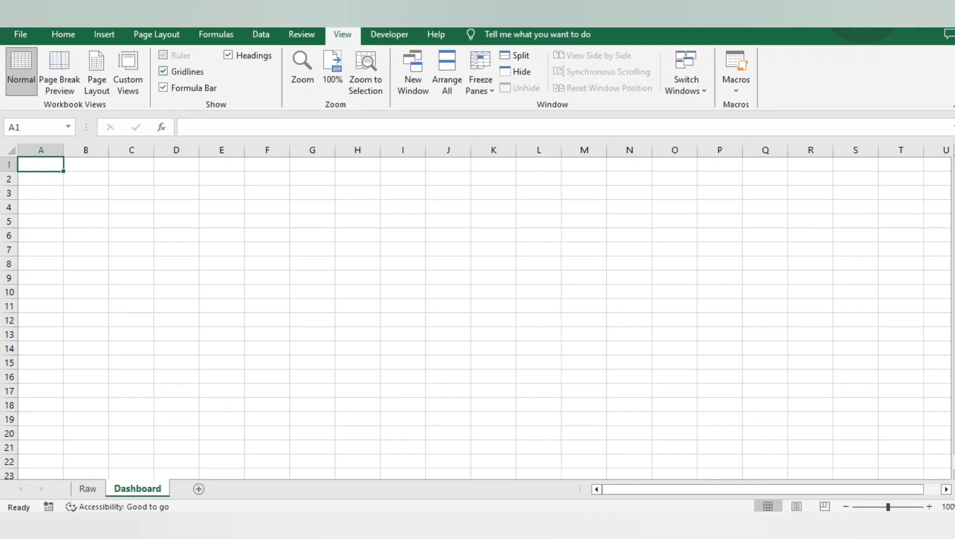
{"action": "left_click", "coordinate": [163, 72]}
{"action": "left_click", "coordinate": [267, 221]}
{"action": "left_click", "coordinate": [176, 179]}
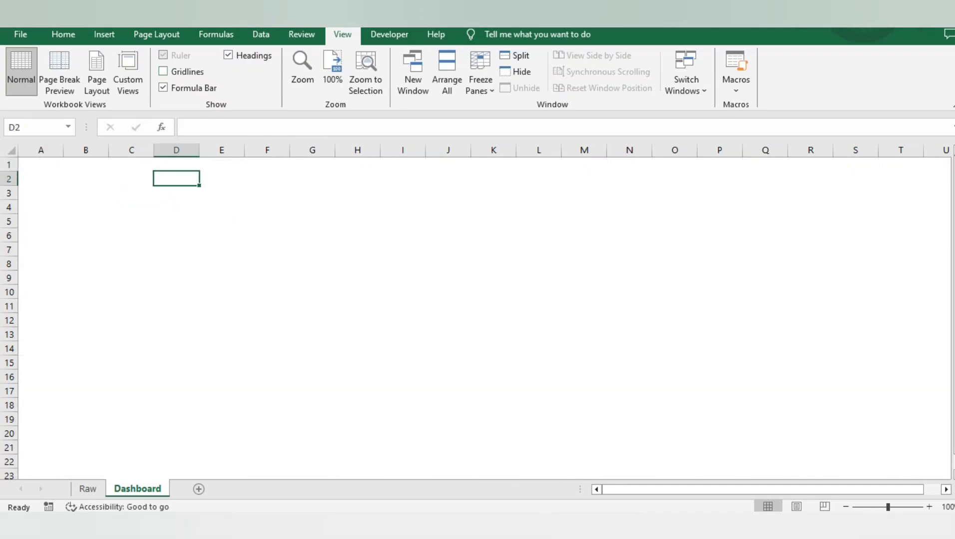
{"action": "left_click", "coordinate": [222, 179]}
{"action": "left_click", "coordinate": [176, 179]}
{"action": "left_click", "coordinate": [222, 179]}
{"action": "left_click_drag", "start_coordinate": [222, 178], "coordinate": [879, 179]}
{"action": "key", "text": "Home"}
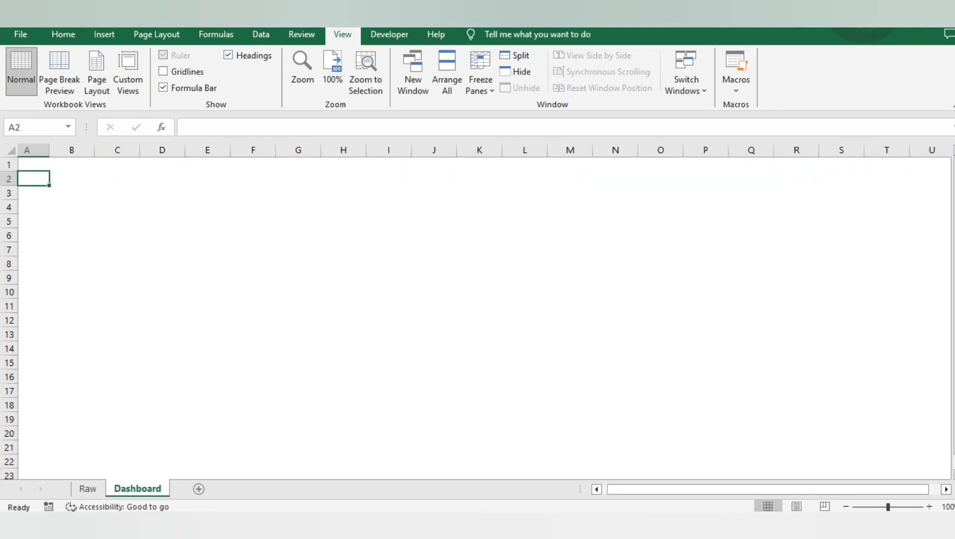
Merge and center the range E1:P4 on the Dashboard sheet as the title area
{"action": "key", "text": "Right"}
{"action": "key", "text": "Right"}
{"action": "key", "text": "Right"}
{"action": "key", "text": "Right"}
{"action": "key", "text": "Up"}
{"action": "key", "text": "shift+Left"}
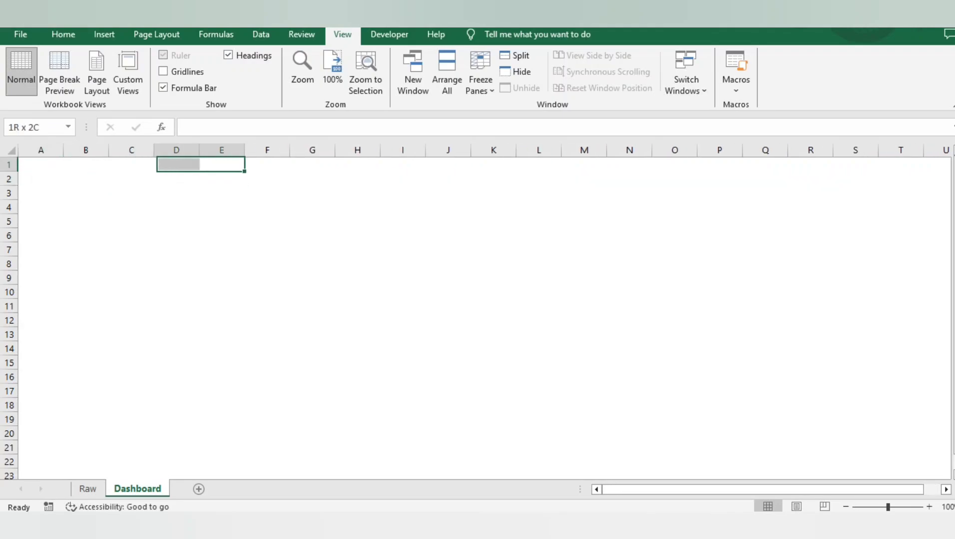
{"action": "key", "text": "shift+Down"}
{"action": "key", "text": "shift+Down"}
{"action": "key", "text": "shift+Down"}
{"action": "key", "text": "shift+Right"}
{"action": "key", "text": "shift+Right"}
{"action": "key", "text": "shift+Right"}
{"action": "key", "text": "shift+Right"}
{"action": "key", "text": "shift+Right"}
{"action": "key", "text": "shift+Right"}
{"action": "key", "text": "shift+Right"}
{"action": "key", "text": "shift+Right"}
{"action": "key", "text": "shift+Right"}
{"action": "key", "text": "shift+Right"}
{"action": "key", "text": "shift+Right"}
{"action": "key", "text": "shift+Right"}
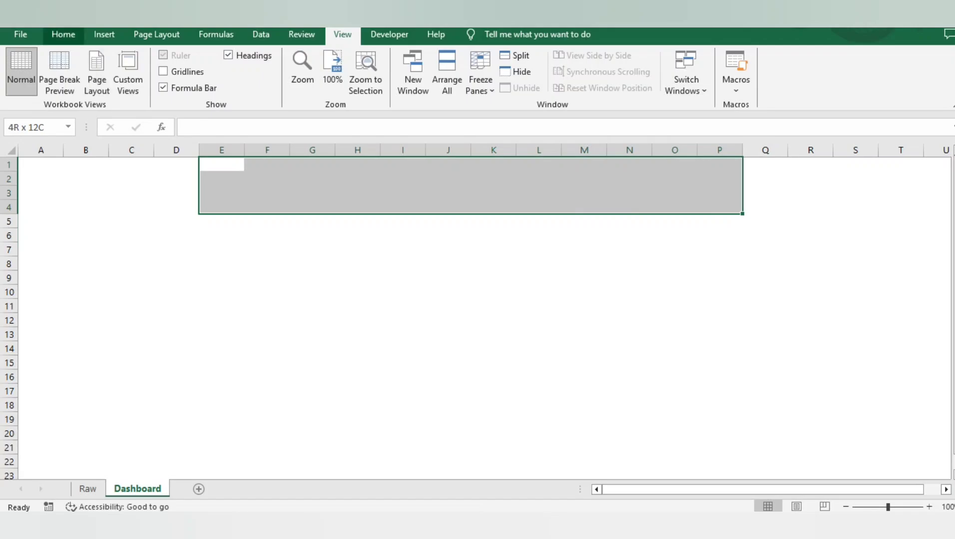
{"action": "left_click", "coordinate": [63, 34]}
{"action": "left_click", "coordinate": [372, 82]}
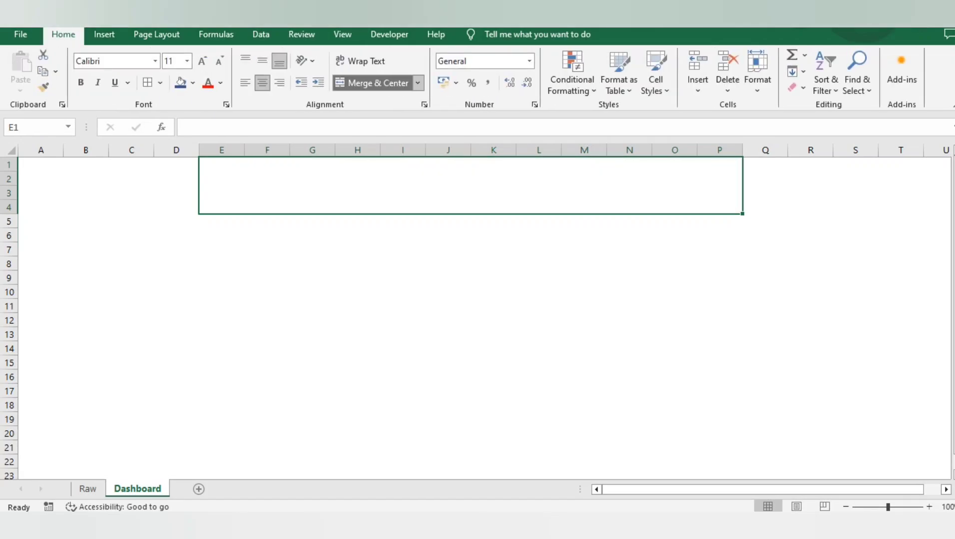
Enter the title "Productivity Dashboard" in the merged cell and align it vertically to the middle
{"action": "type", "text": "Prod"}
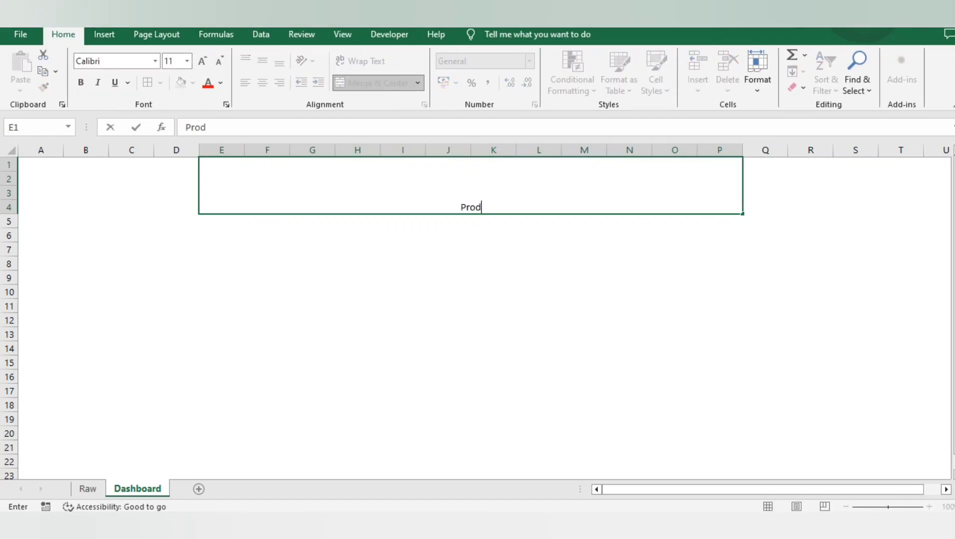
{"action": "type", "text": "uctivity Dash"}
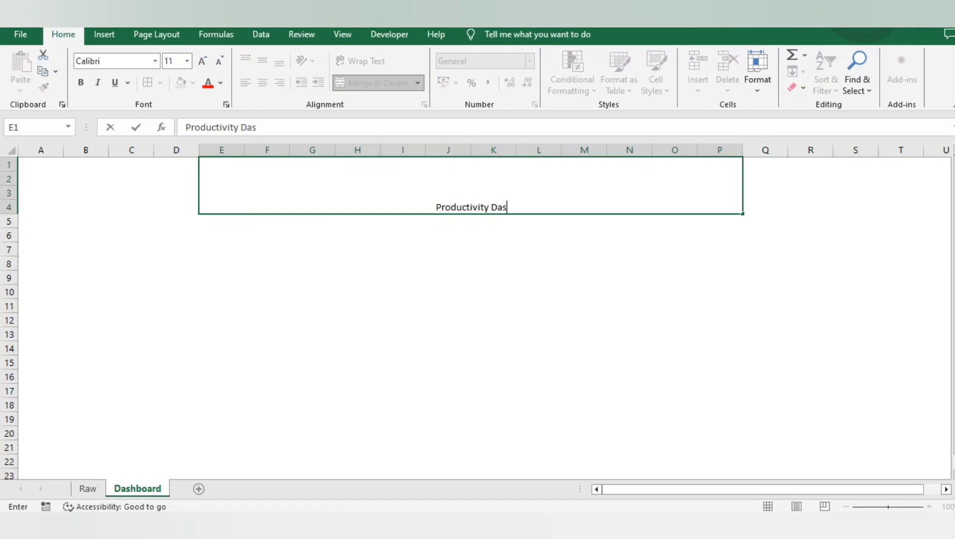
{"action": "key", "text": "BackSpace"}
{"action": "type", "text": "hboard"}
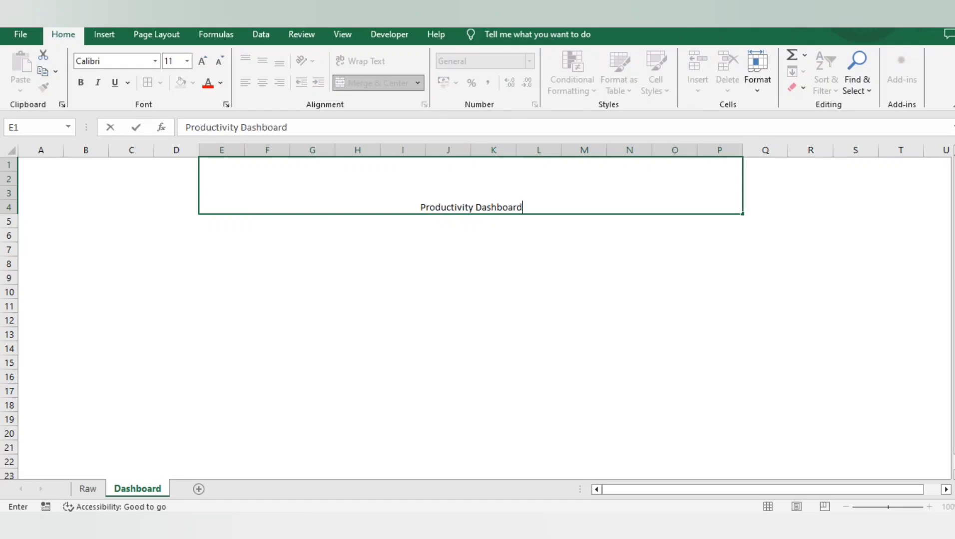
{"action": "key", "text": "ctrl+Return"}
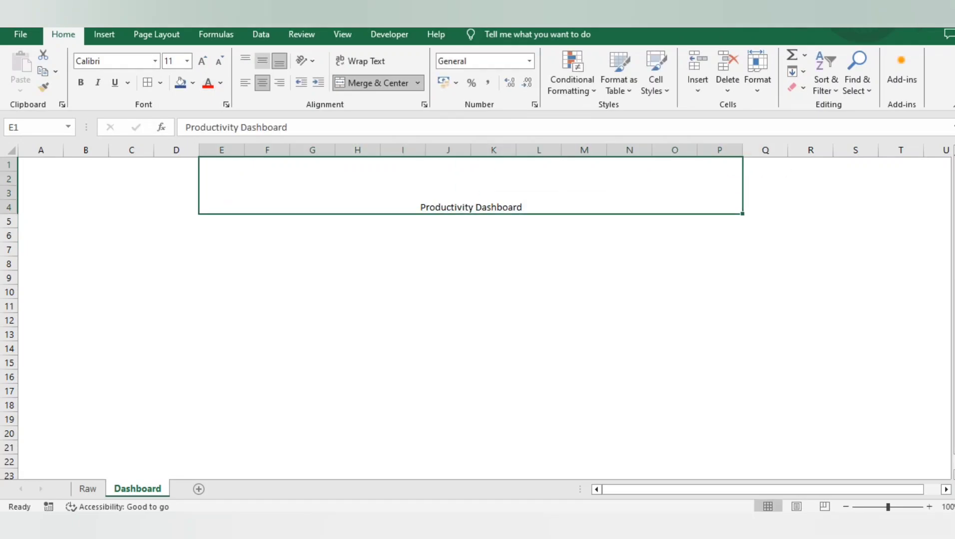
{"action": "left_click", "coordinate": [262, 60]}
Give the title cell a yellow fill and make its text bold at font size 20
{"action": "left_click", "coordinate": [193, 83]}
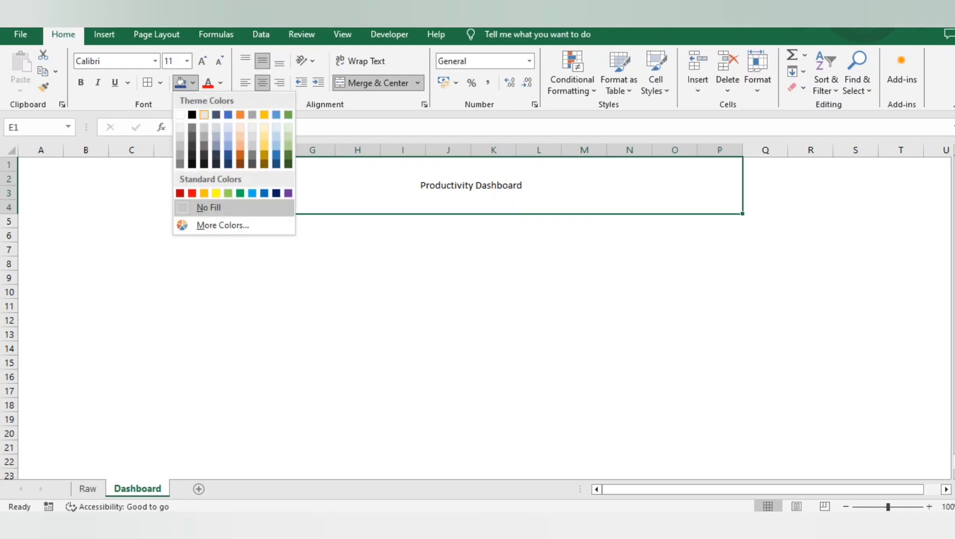
{"action": "left_click", "coordinate": [216, 193]}
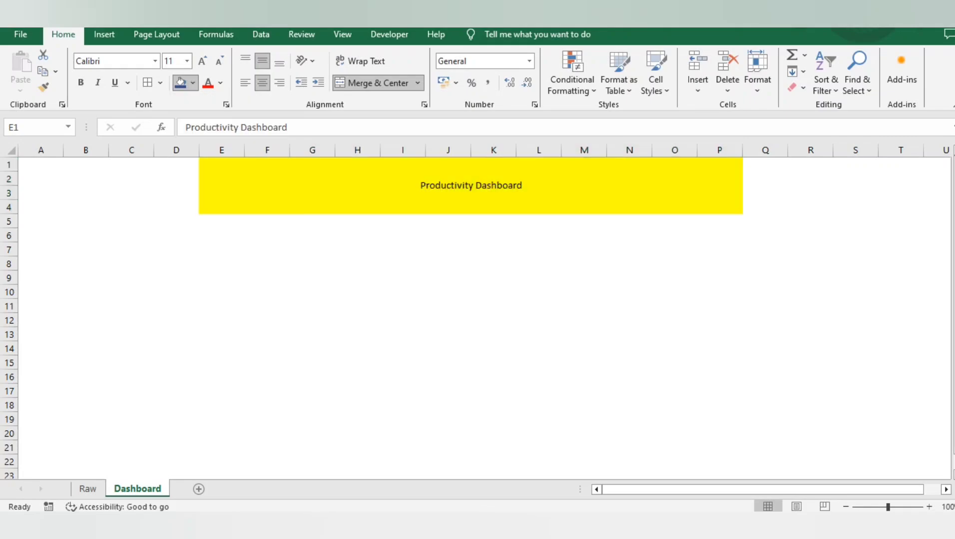
{"action": "key", "text": "ctrl+b"}
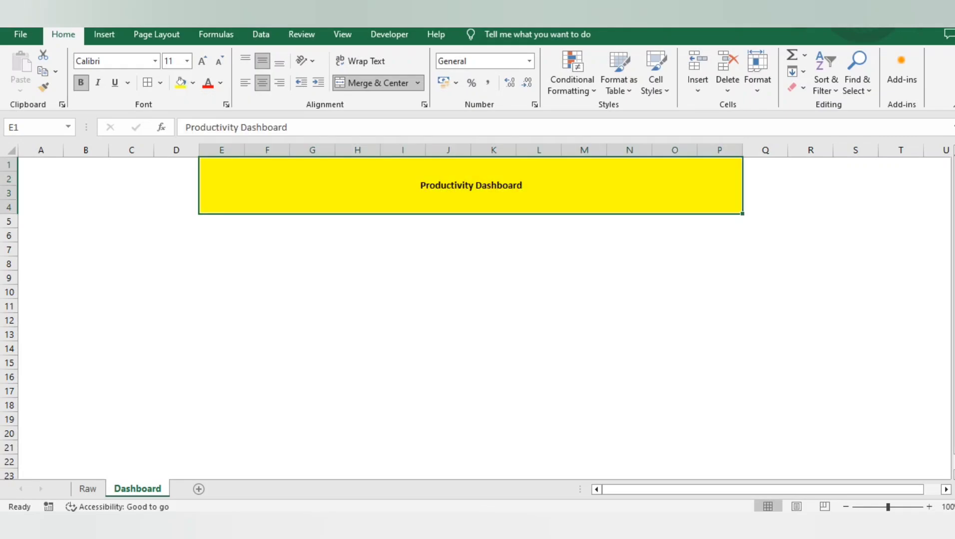
{"action": "left_click", "coordinate": [202, 61]}
{"action": "left_click", "coordinate": [201, 61]}
Increase the Productivity Dashboard title's font size to 36
{"action": "left_click", "coordinate": [202, 61]}
{"action": "left_click", "coordinate": [202, 61]}
{"action": "left_click", "coordinate": [202, 61]}
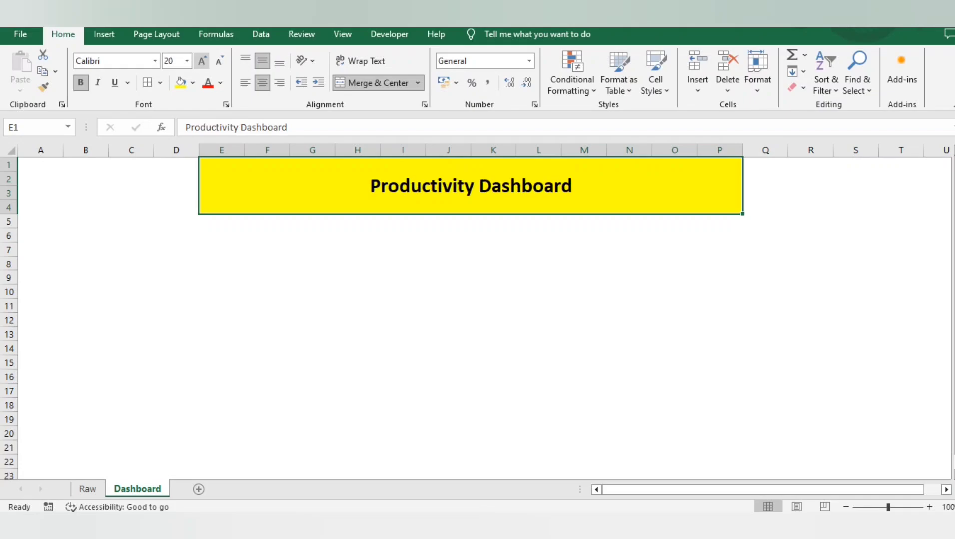
{"action": "left_click", "coordinate": [202, 61]}
{"action": "left_click", "coordinate": [202, 61]}
{"action": "left_click", "coordinate": [202, 61]}
{"action": "left_click", "coordinate": [202, 61]}
{"action": "left_click", "coordinate": [202, 60]}
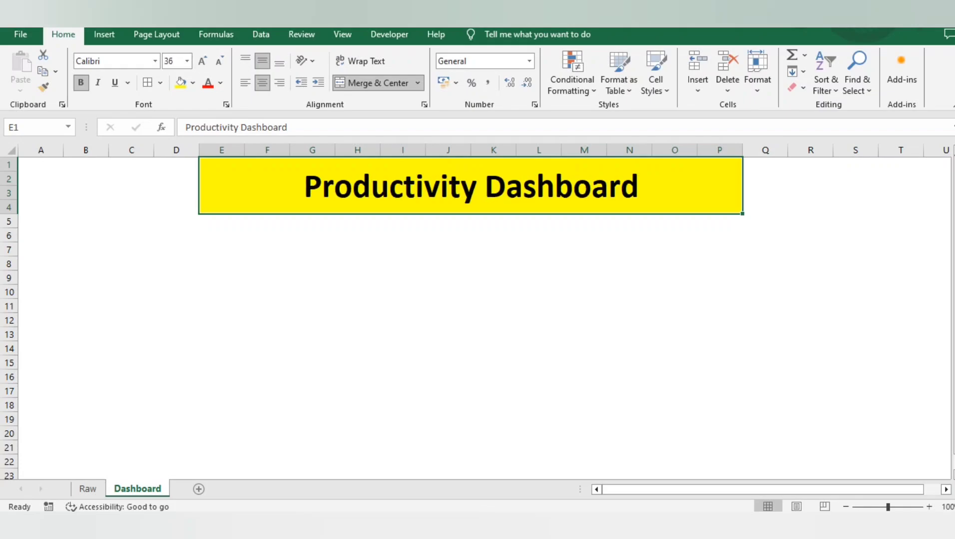
{"action": "left_click", "coordinate": [358, 277]}
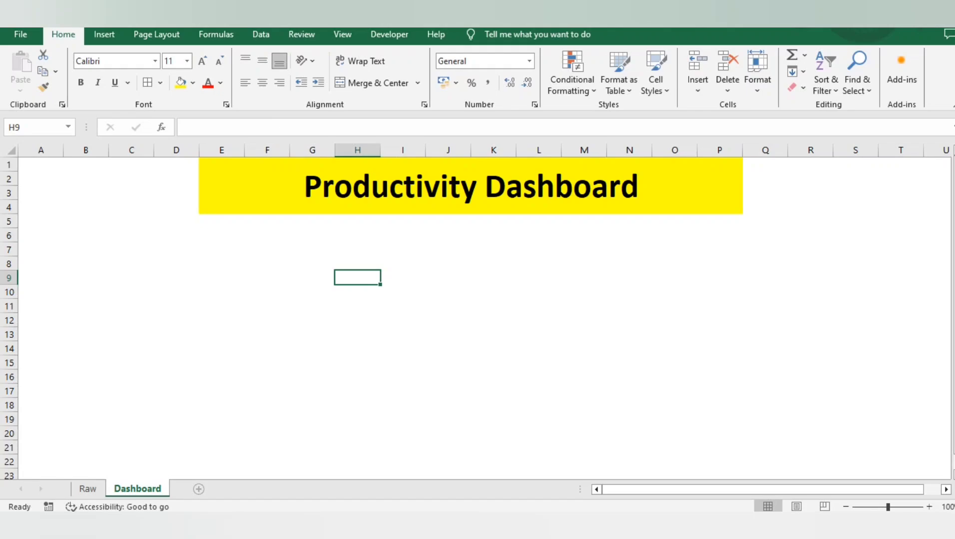
Add a new worksheet after Dashboard and name it "Team Lead wise Data"
{"action": "left_click", "coordinate": [198, 489]}
{"action": "double_click", "coordinate": [194, 490]}
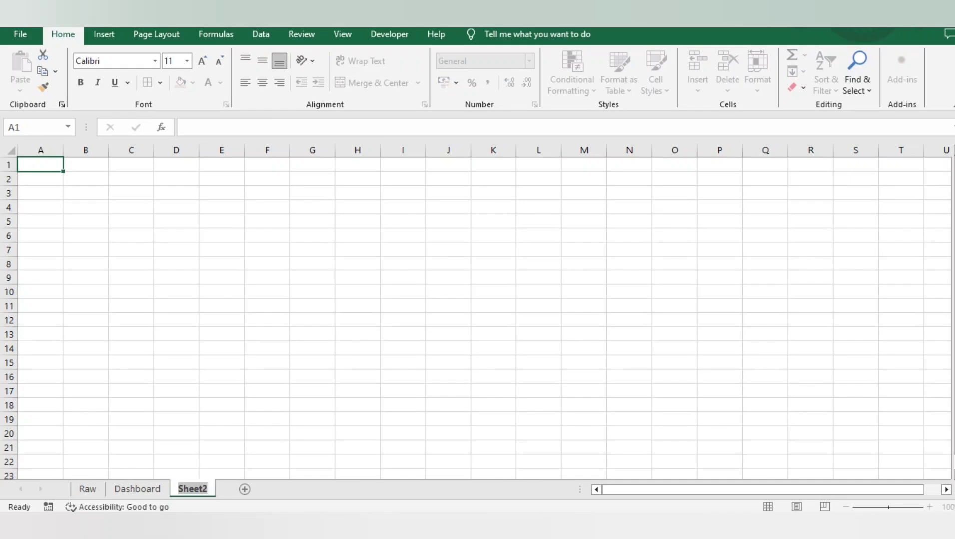
{"action": "type", "text": "Team Lead wise"}
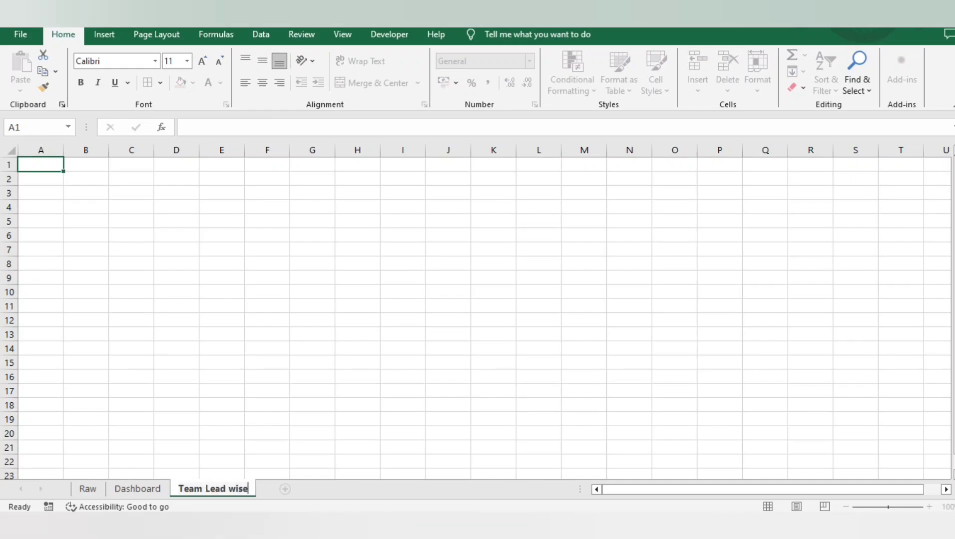
{"action": "key", "text": "Return"}
{"action": "type", "text": "Data"}
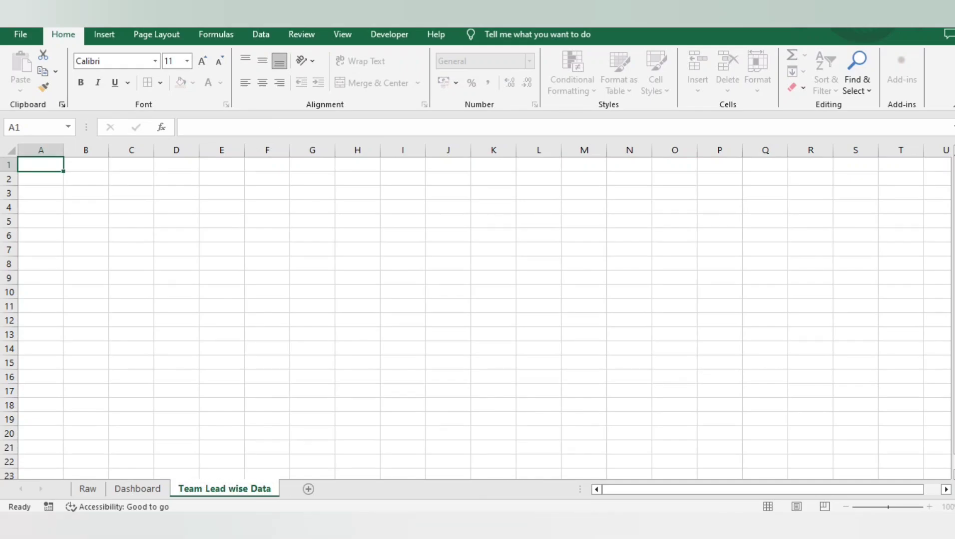
{"action": "key", "text": "Return"}
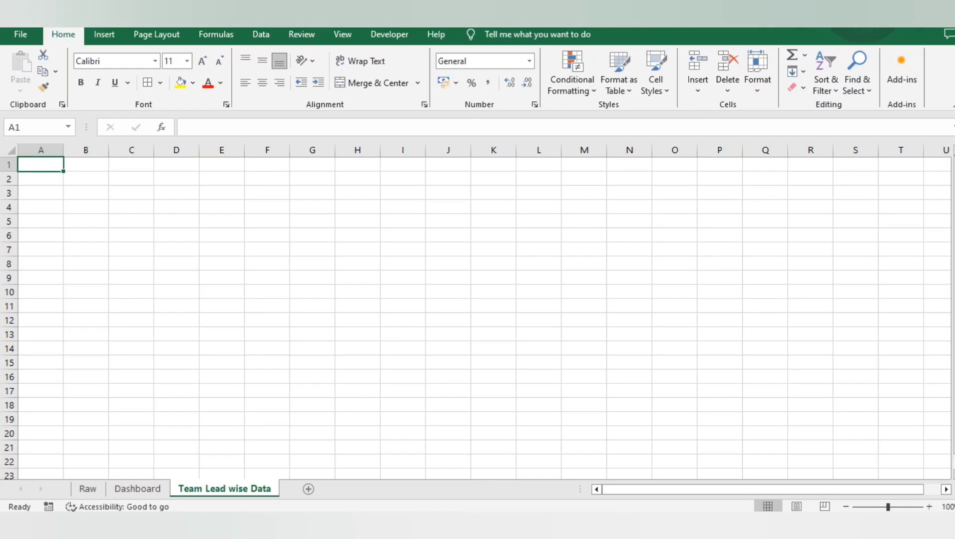
Add another worksheet at the end and name it "Employee Wise data"
{"action": "left_click", "coordinate": [308, 489]}
{"action": "double_click", "coordinate": [300, 489]}
{"action": "type", "text": "E"}
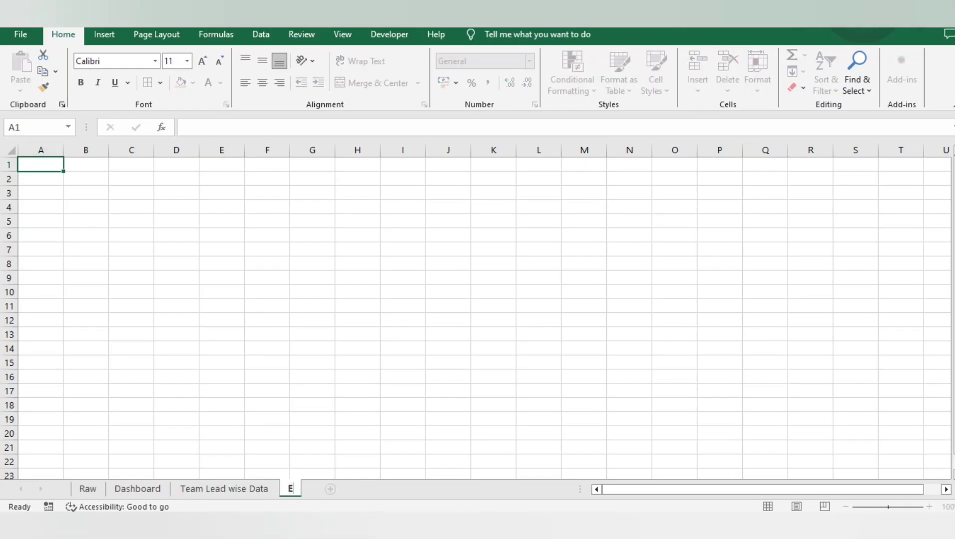
{"action": "type", "text": "mployee"}
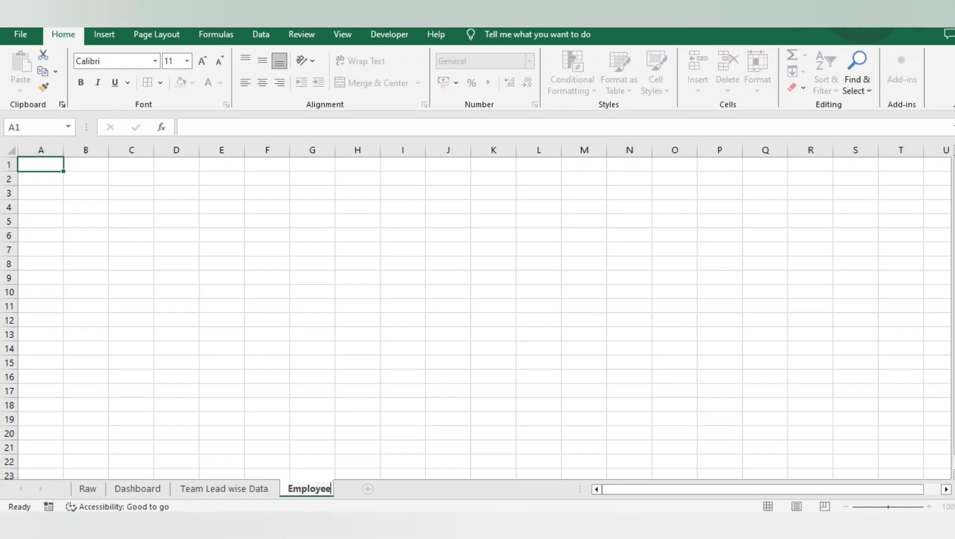
{"action": "type", "text": " Wise data"}
{"action": "key", "text": "Return"}
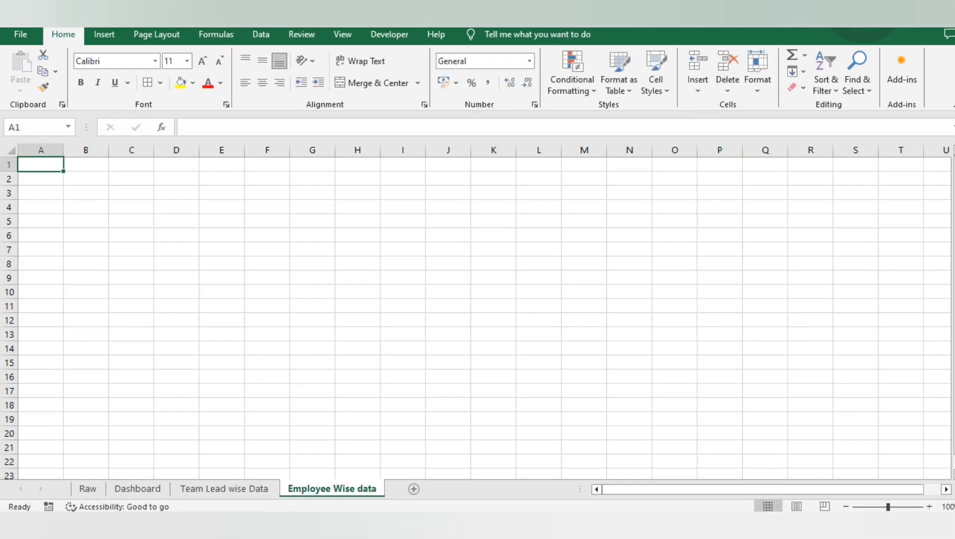
Hide the gridlines on the Team Lead wise Data and Employee Wise data sheets
{"action": "left_click", "coordinate": [224, 489]}
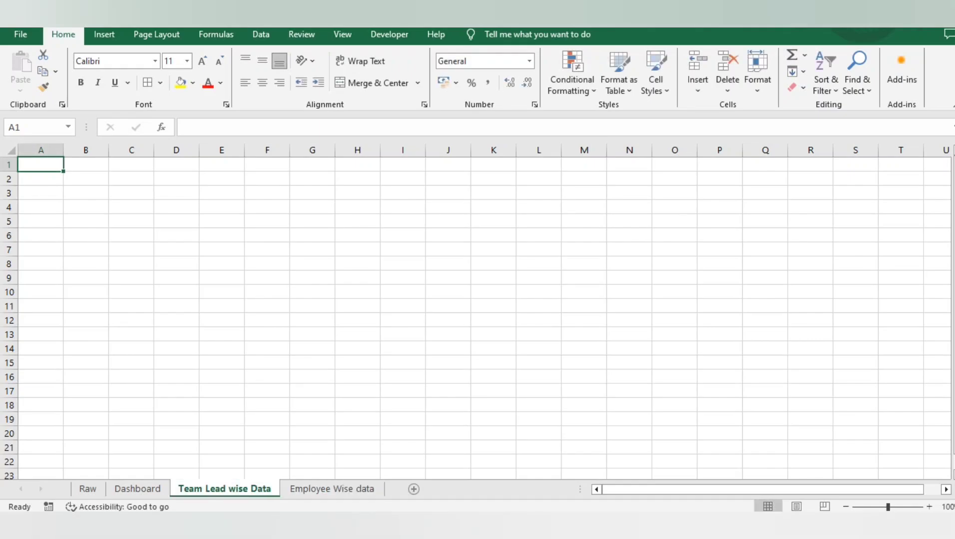
{"action": "left_click", "coordinate": [343, 34]}
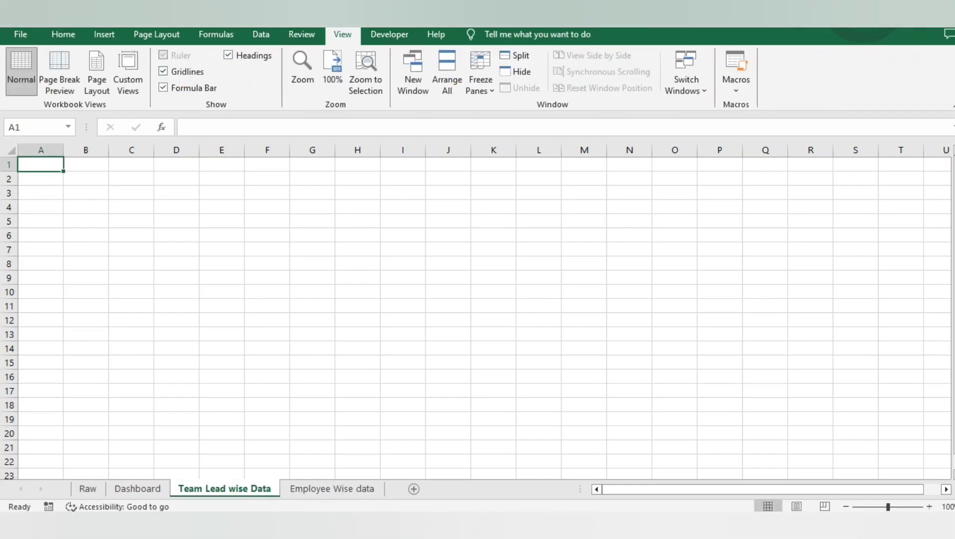
{"action": "left_click", "coordinate": [164, 71]}
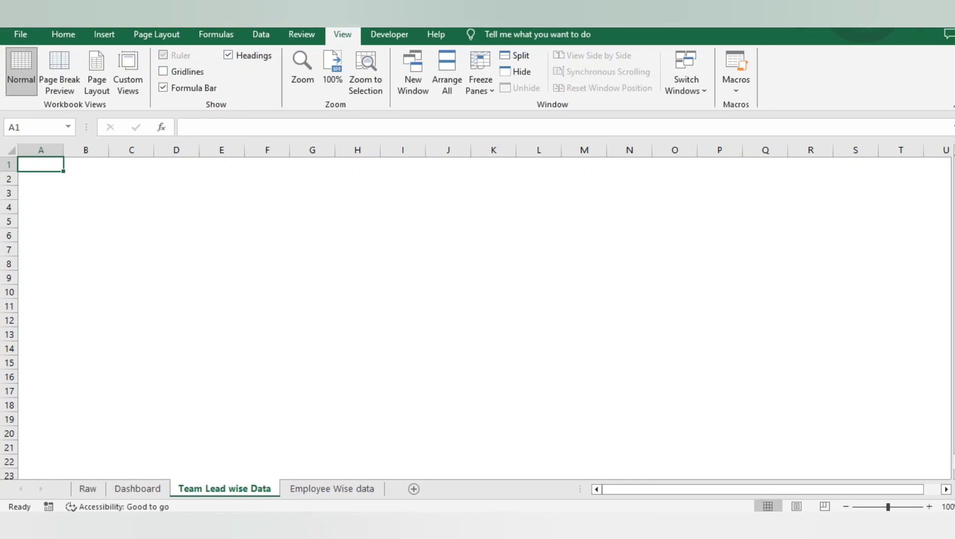
{"action": "left_click", "coordinate": [331, 489]}
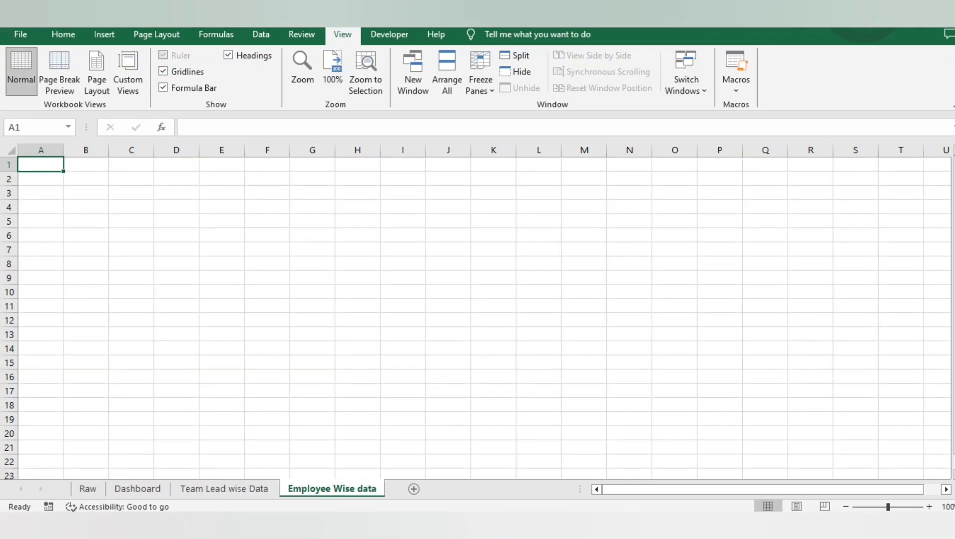
{"action": "left_click", "coordinate": [164, 72]}
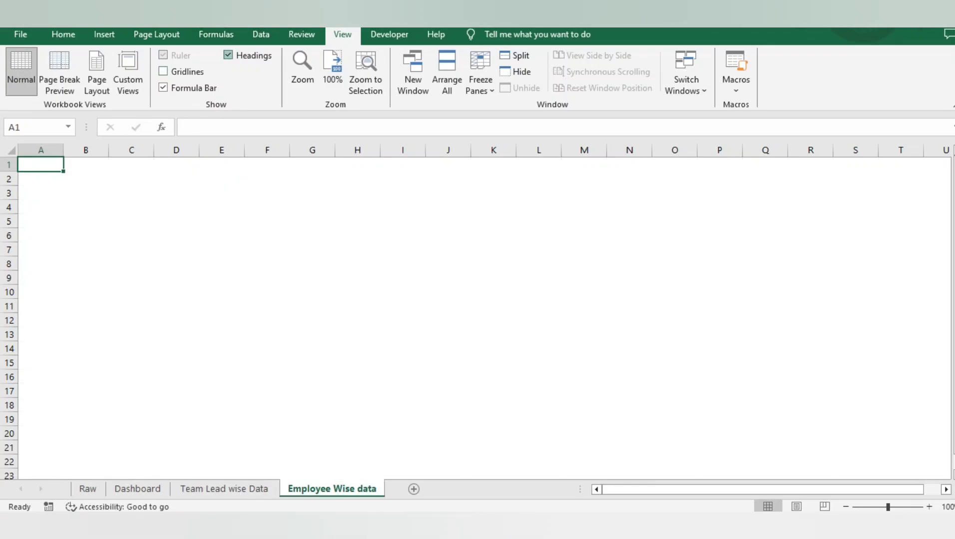
Hide the row and column headings on the Employee Wise data, Dashboard and Team Lead wise Data sheets
{"action": "left_click", "coordinate": [228, 55]}
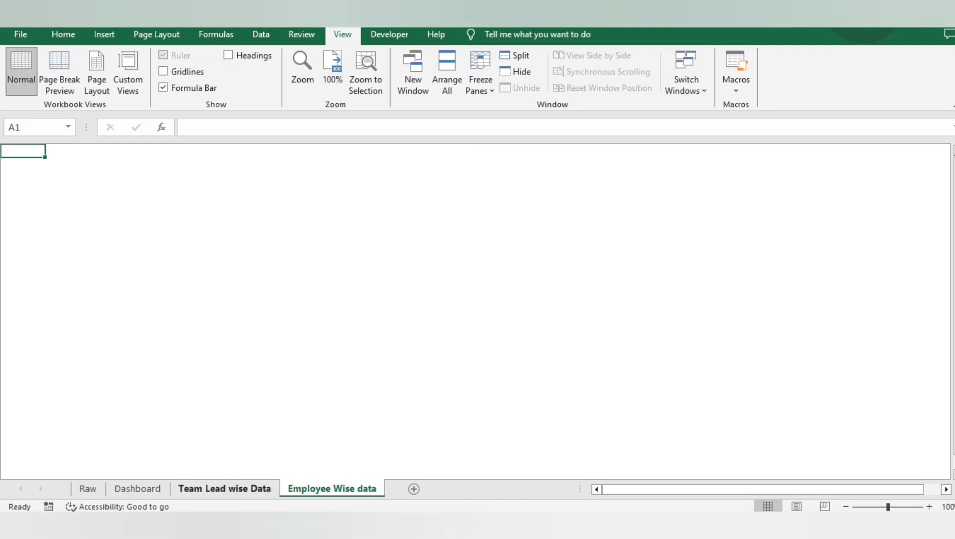
{"action": "left_click", "coordinate": [137, 489]}
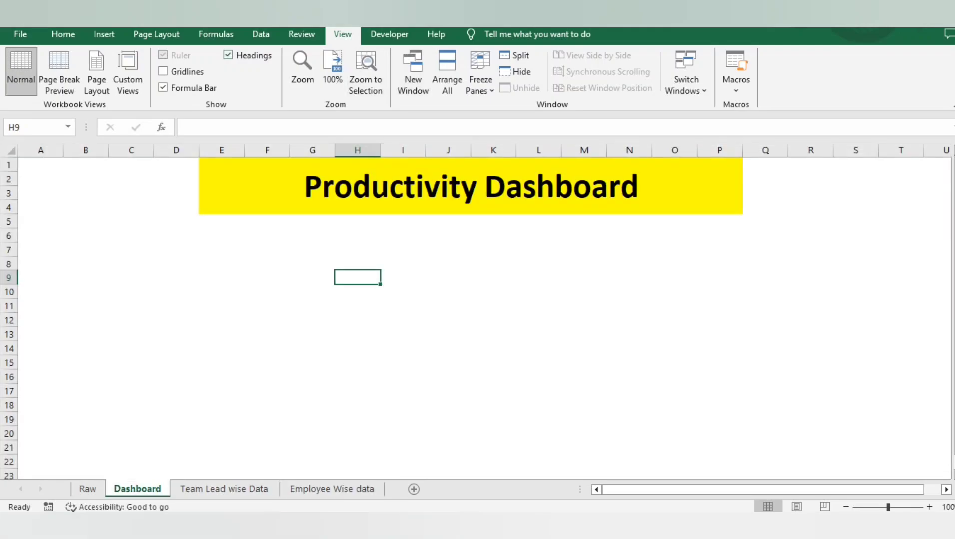
{"action": "left_click", "coordinate": [228, 54]}
{"action": "key", "text": "ctrl+Page_Down"}
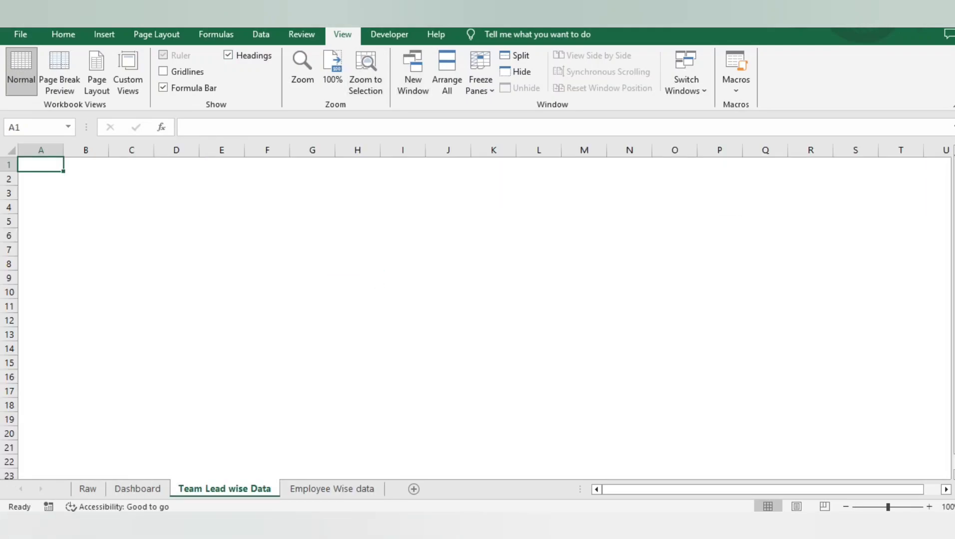
{"action": "key", "text": "alt+w"}
{"action": "key", "text": "v"}
{"action": "key", "text": "h"}
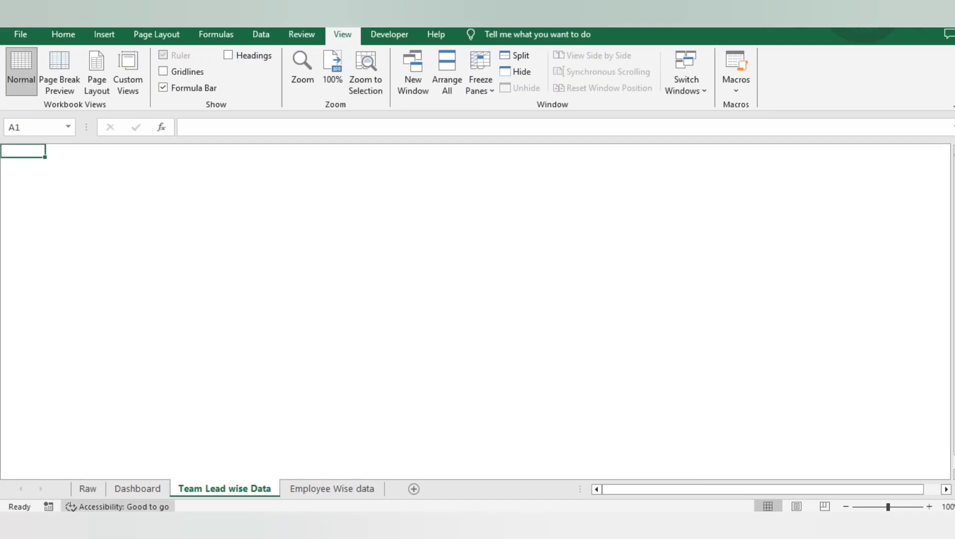
Examine the records on the Raw sheet, going through the Week End column from its header down
{"action": "key", "text": "ctrl+Page_Up"}
{"action": "left_click", "coordinate": [88, 489]}
{"action": "left_click", "coordinate": [79, 363]}
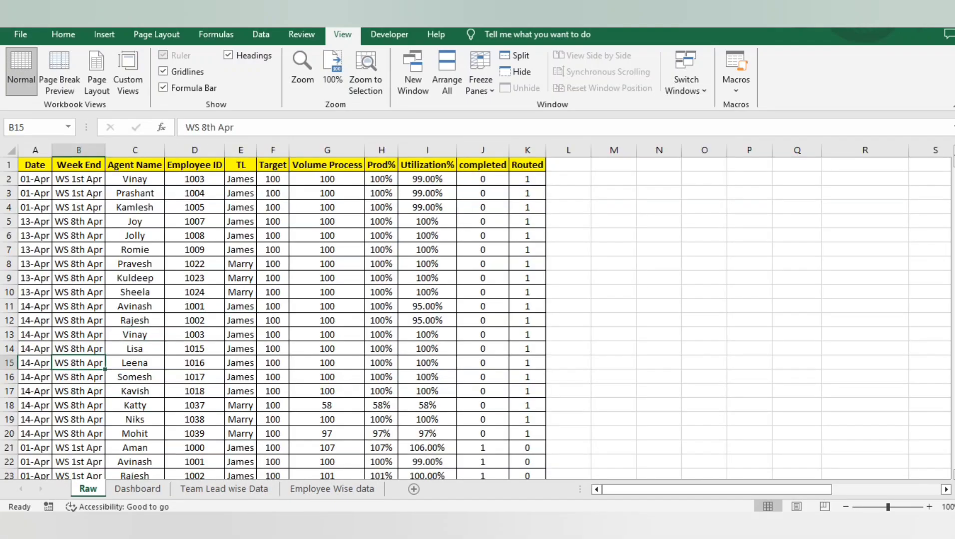
{"action": "key", "text": "ctrl+a"}
{"action": "key", "text": "ctrl+Up"}
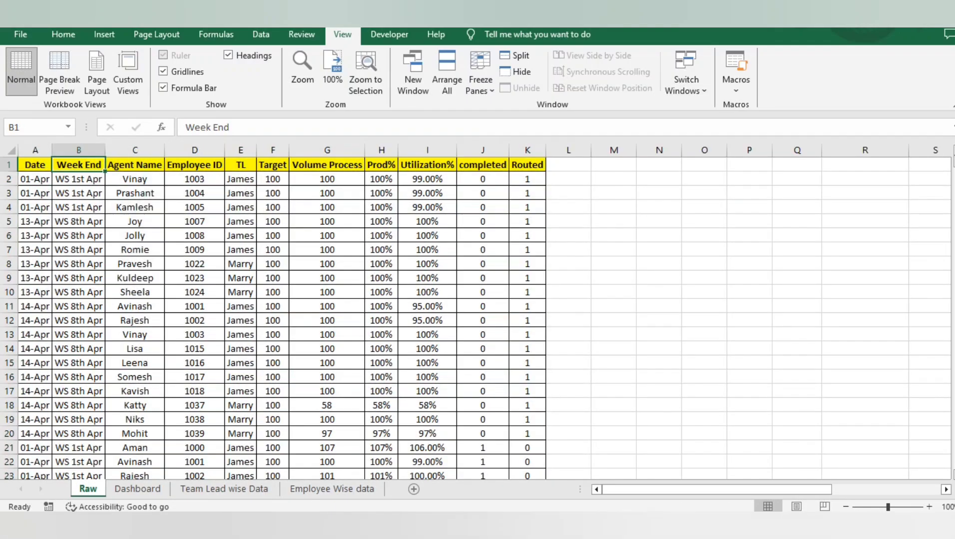
{"action": "key", "text": "Right"}
{"action": "key", "text": "ctrl+shift+Down"}
{"action": "key", "text": "Left"}
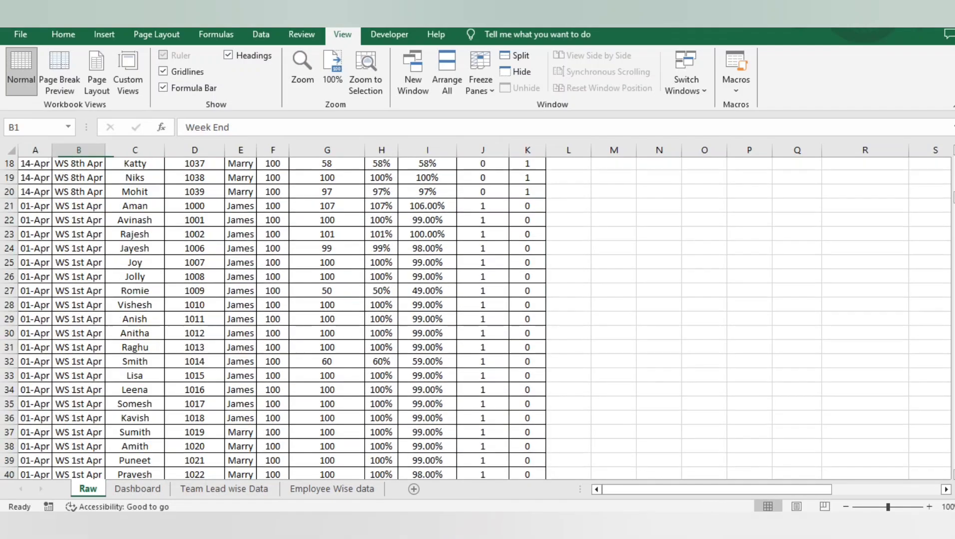
{"action": "key", "text": "Down"}
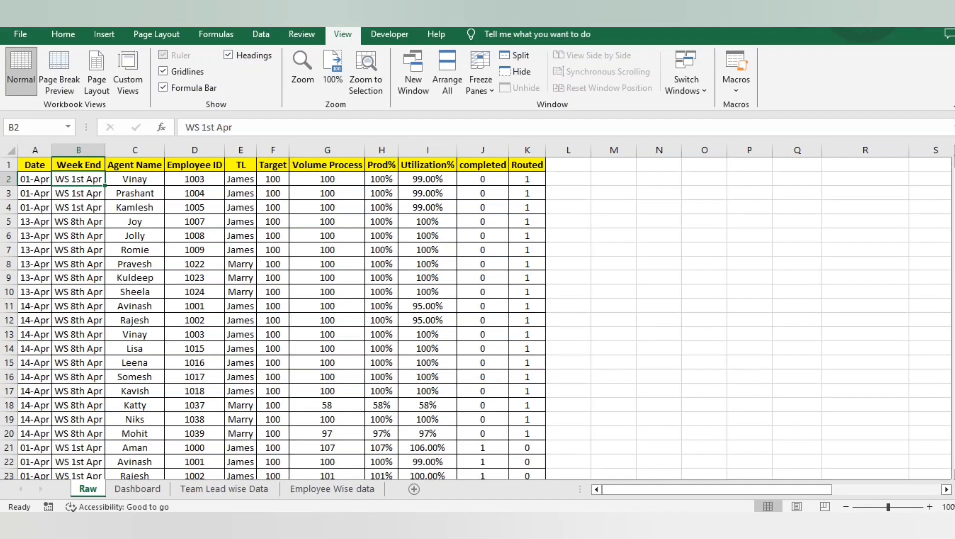
{"action": "key", "text": "Left"}
{"action": "key", "text": "Right"}
{"action": "key", "text": "Down"}
{"action": "key", "text": "Down"}
{"action": "key", "text": "Down"}
{"action": "key", "text": "Down"}
{"action": "key", "text": "Down"}
{"action": "key", "text": "Down"}
{"action": "key", "text": "Down"}
{"action": "key", "text": "Down"}
{"action": "key", "text": "Down"}
{"action": "key", "text": "Down"}
{"action": "key", "text": "Down"}
{"action": "key", "text": "Down"}
{"action": "key", "text": "Down"}
{"action": "key", "text": "Down"}
{"action": "key", "text": "Down"}
{"action": "key", "text": "Down"}
{"action": "key", "text": "Down"}
{"action": "key", "text": "Down"}
{"action": "key", "text": "Down"}
{"action": "key", "text": "Down"}
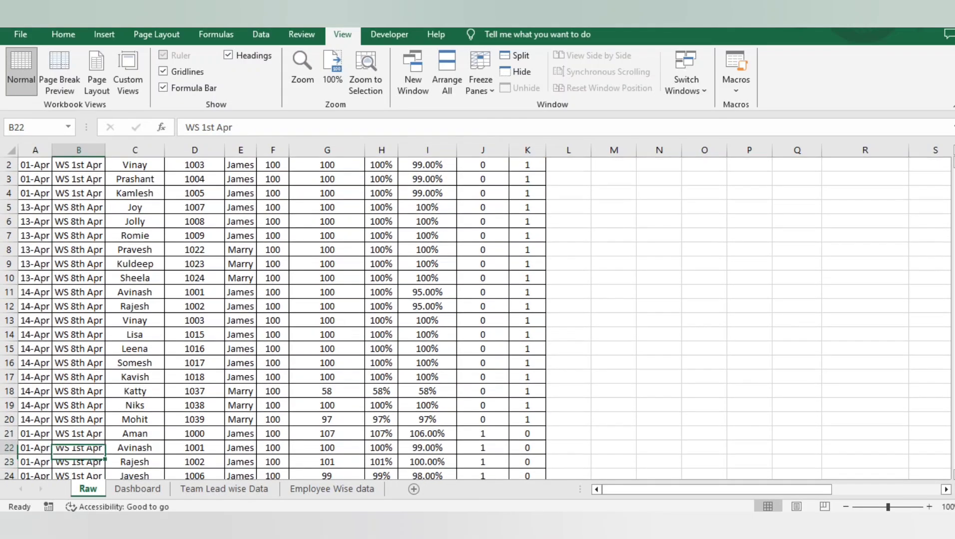
{"action": "key", "text": "Up"}
{"action": "key", "text": "Up"}
{"action": "key", "text": "Up"}
{"action": "key", "text": "Up"}
{"action": "key", "text": "Up"}
{"action": "key", "text": "Up"}
{"action": "key", "text": "Up"}
{"action": "key", "text": "ctrl+Up"}
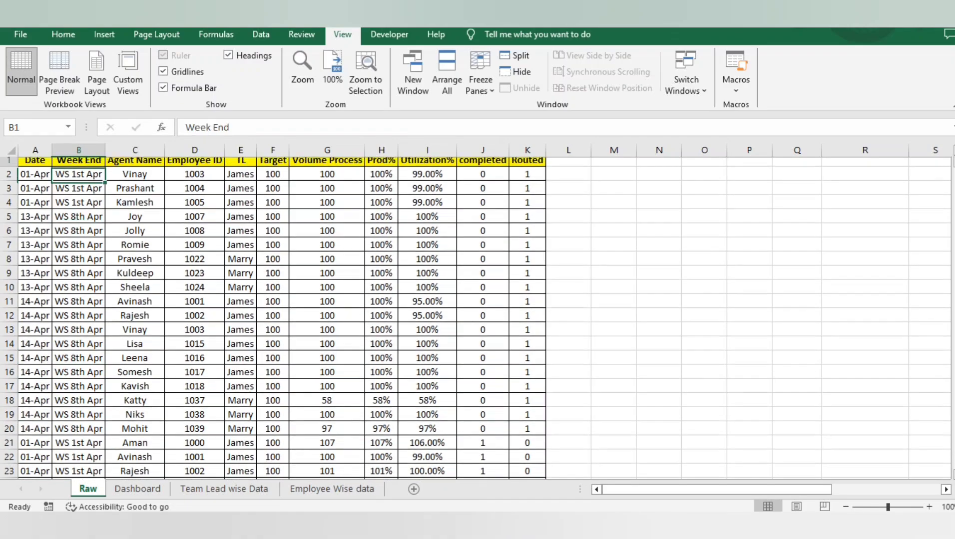
Insert a PivotTable on a new worksheet from the whole raw data range Raw!$A$1:$K$561
{"action": "key", "text": "ctrl+a"}
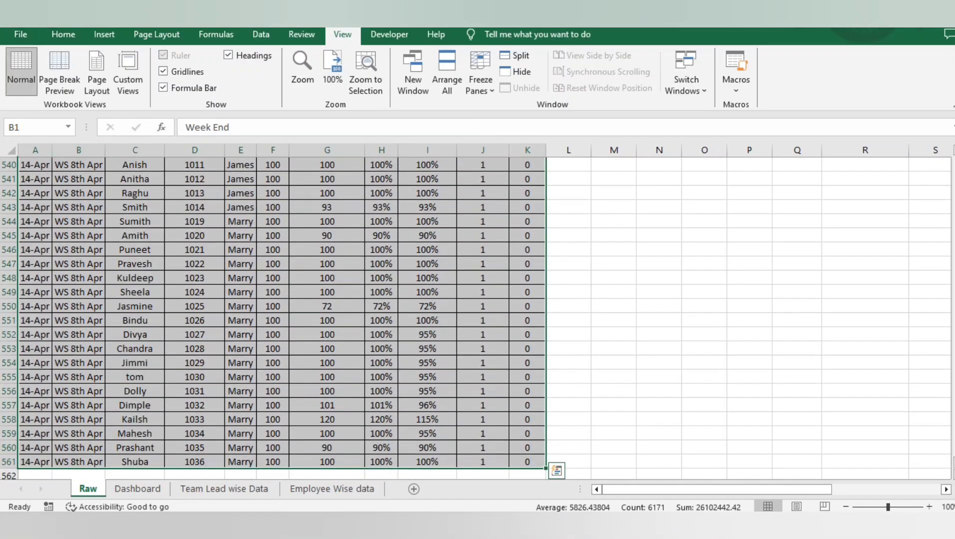
{"action": "left_click", "coordinate": [104, 34]}
{"action": "left_click", "coordinate": [26, 62]}
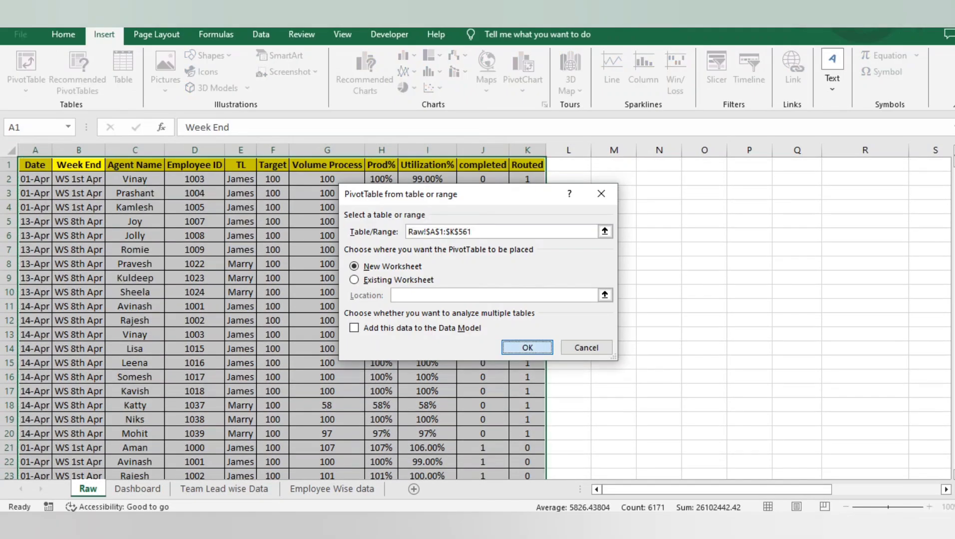
{"action": "left_click", "coordinate": [527, 348]}
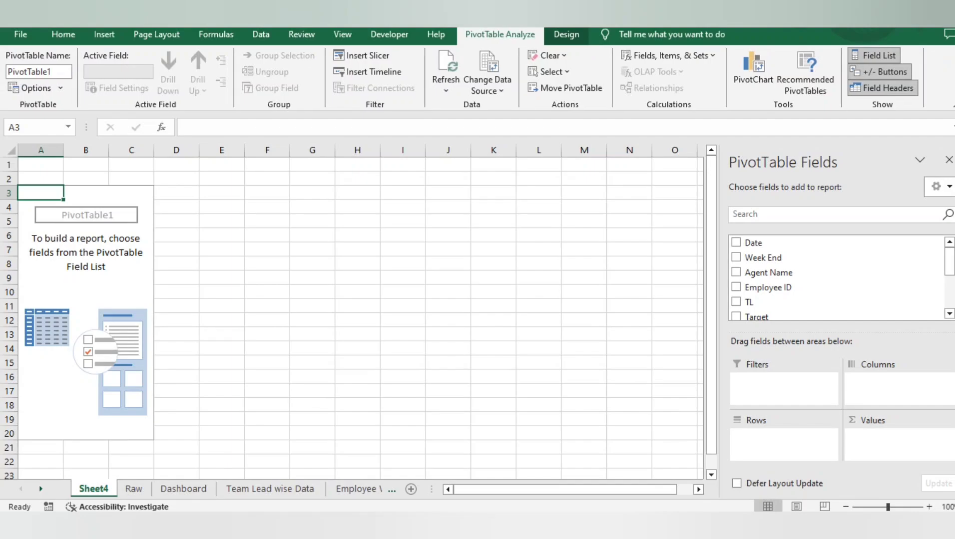
Rename the new PivotTable worksheet as "Pivot table"
{"action": "double_click", "coordinate": [94, 489]}
{"action": "type", "text": "Pivot t"}
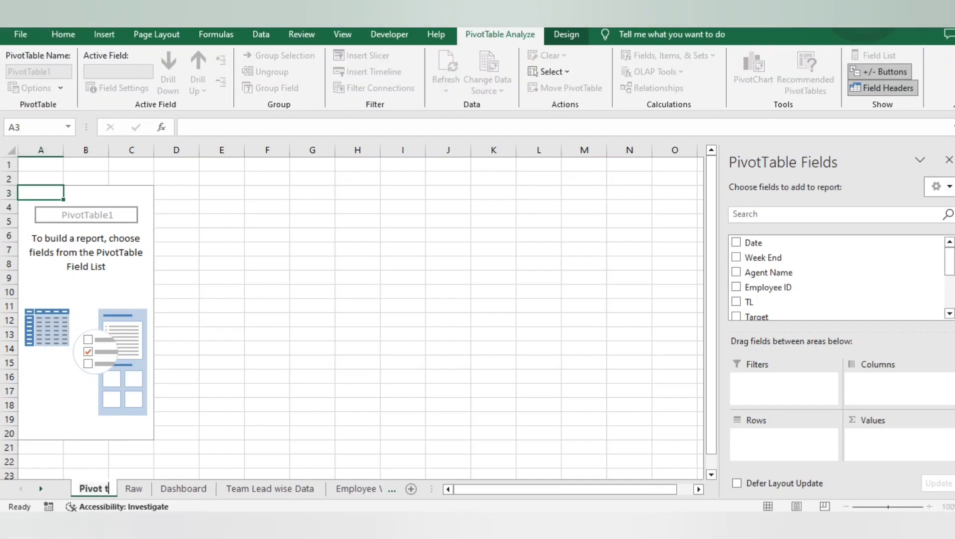
{"action": "type", "text": "able"}
{"action": "key", "text": "Return"}
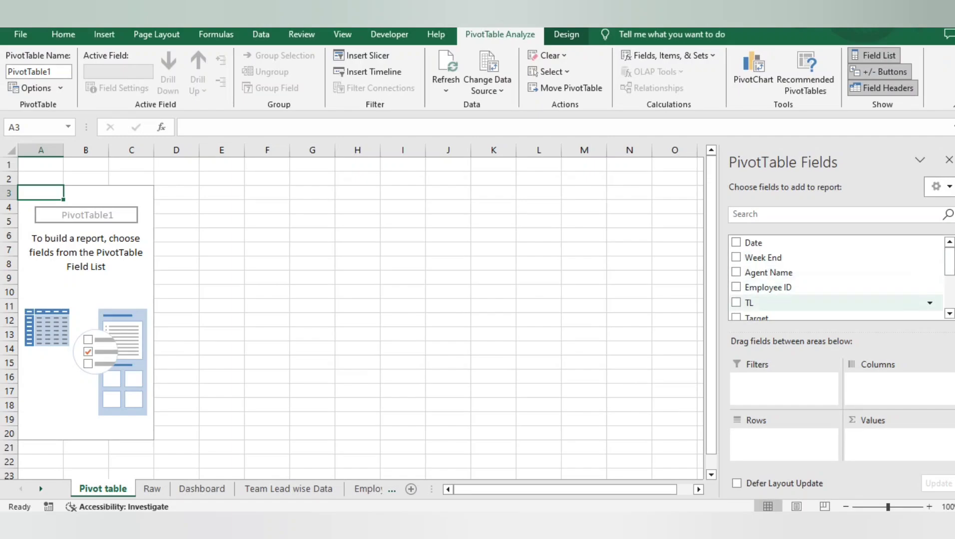
Set up the PivotTable with TL as rows and the sums of Volume Process, Prod% and Utilization% as values
{"action": "left_click_drag", "start_coordinate": [751, 303], "coordinate": [781, 438]}
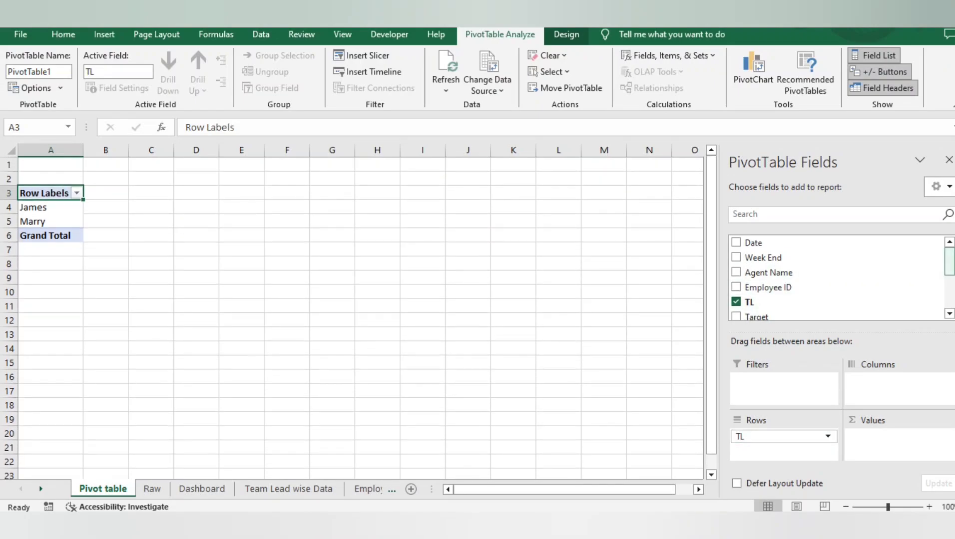
{"action": "scroll", "coordinate": [836, 278], "scroll_direction": "down", "scroll_amount": 2}
{"action": "left_click_drag", "start_coordinate": [765, 309], "coordinate": [799, 340]}
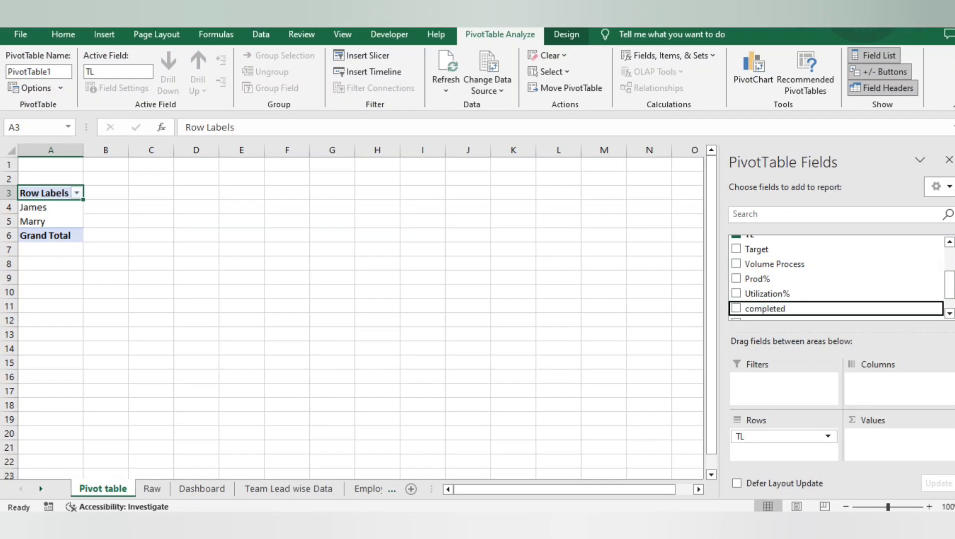
{"action": "scroll", "coordinate": [837, 285], "scroll_direction": "down", "scroll_amount": 1}
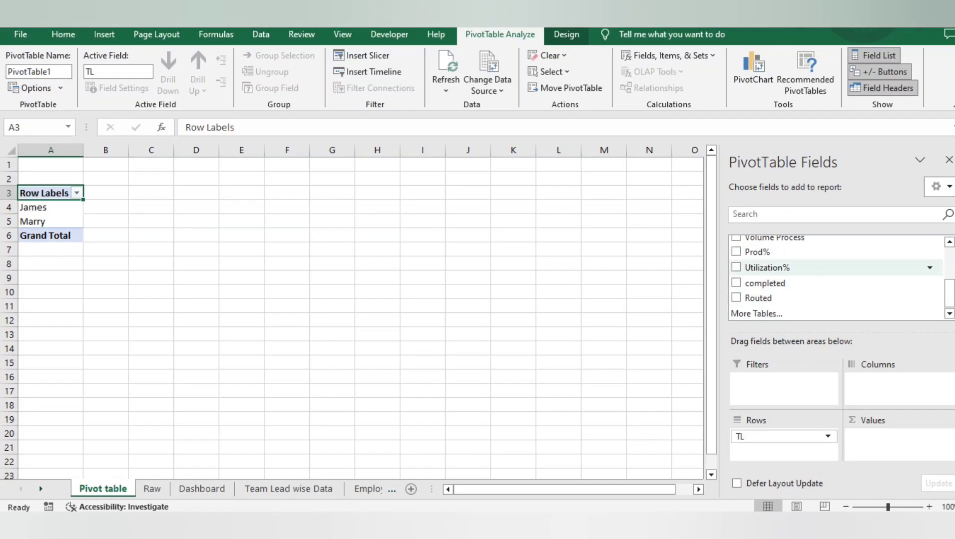
{"action": "left_click_drag", "start_coordinate": [768, 267], "coordinate": [894, 437]}
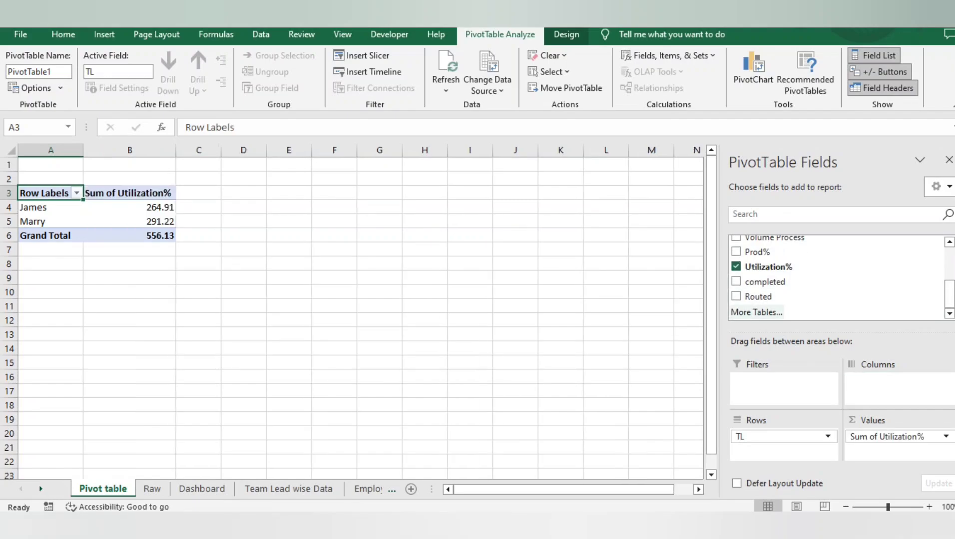
{"action": "left_click_drag", "start_coordinate": [758, 253], "coordinate": [891, 433]}
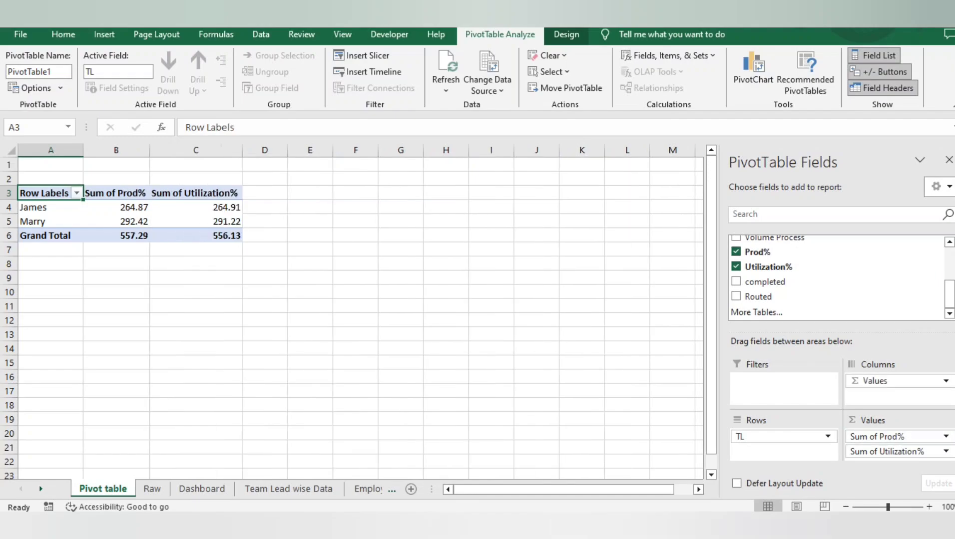
{"action": "left_click_drag", "start_coordinate": [774, 238], "coordinate": [889, 431]}
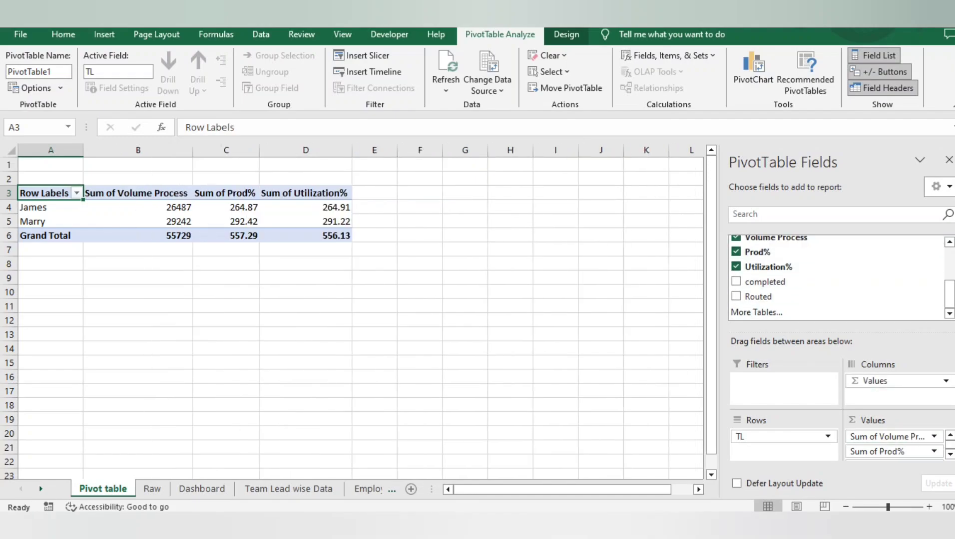
{"action": "left_click", "coordinate": [238, 207]}
{"action": "key", "text": "ctrl+shift+Down"}
{"action": "key", "text": "ctrl+shift+Right"}
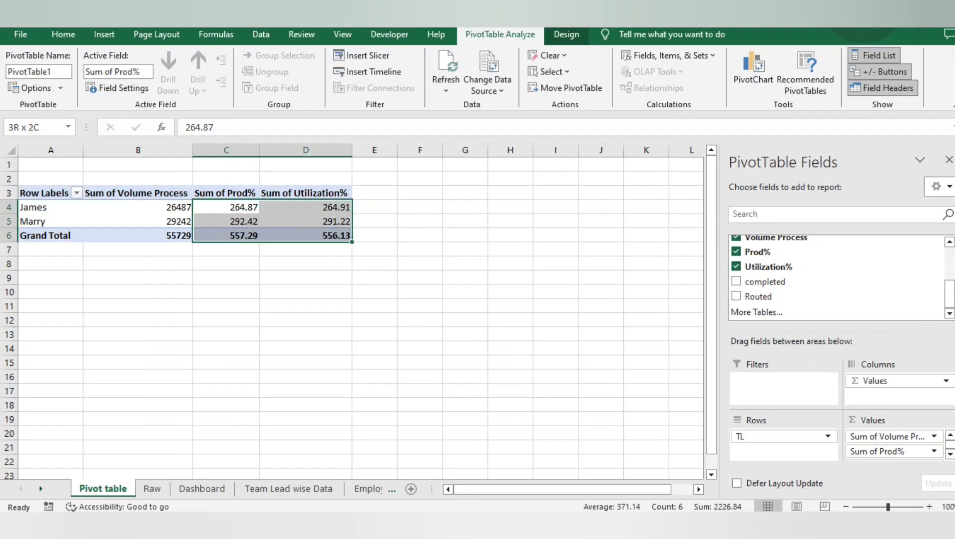
{"action": "left_click", "coordinate": [238, 207]}
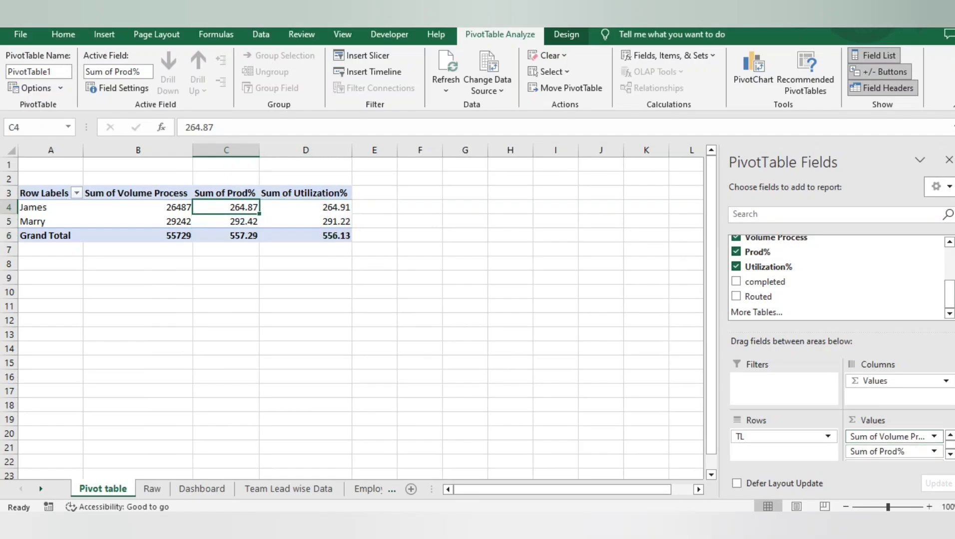
Change the Volume Process value field in the PivotTable to summarize by Average
{"action": "left_click", "coordinate": [886, 437]}
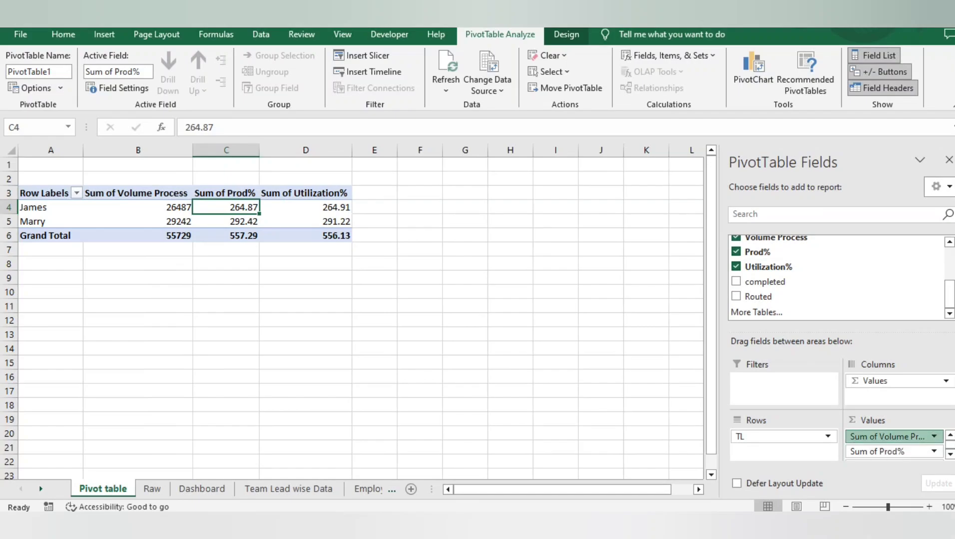
{"action": "left_click", "coordinate": [894, 420]}
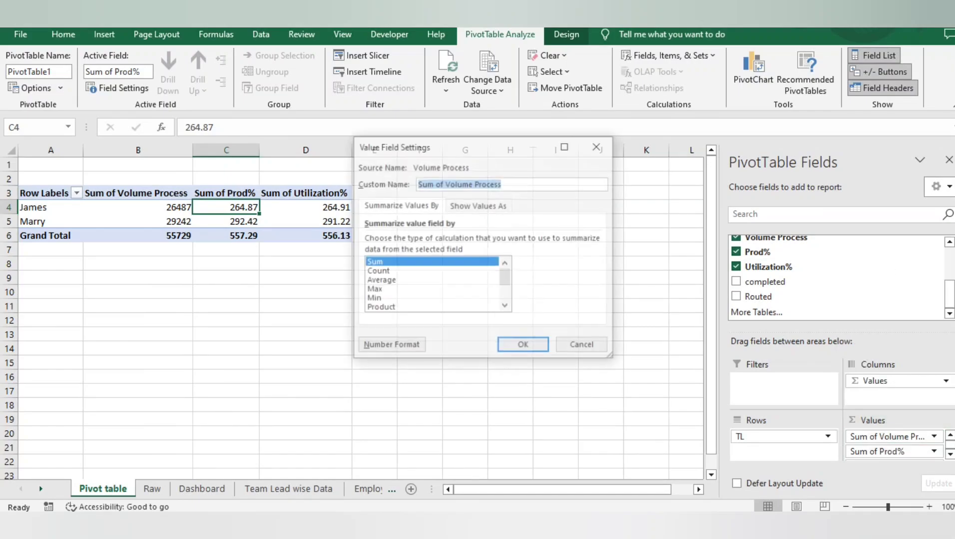
{"action": "left_click", "coordinate": [387, 282]}
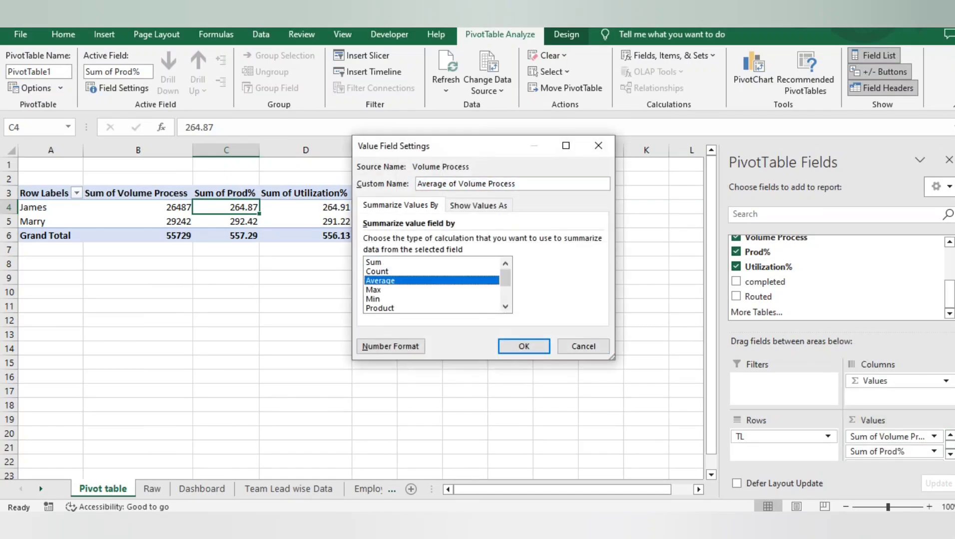
{"action": "left_click", "coordinate": [524, 346]}
Set the Volume Process value field back to summarizing by Sum
{"action": "left_click", "coordinate": [889, 451]}
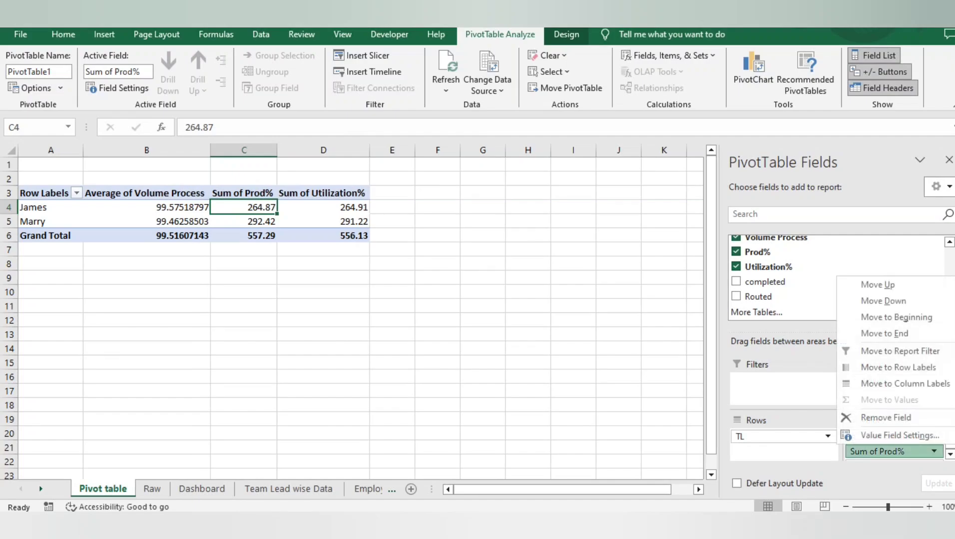
{"action": "left_click", "coordinate": [900, 435]}
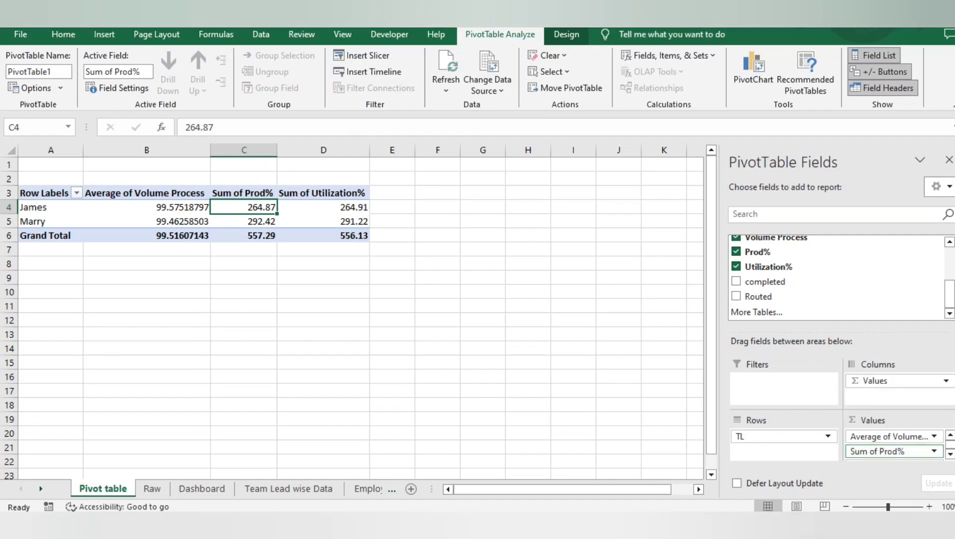
{"action": "left_click", "coordinate": [889, 437]}
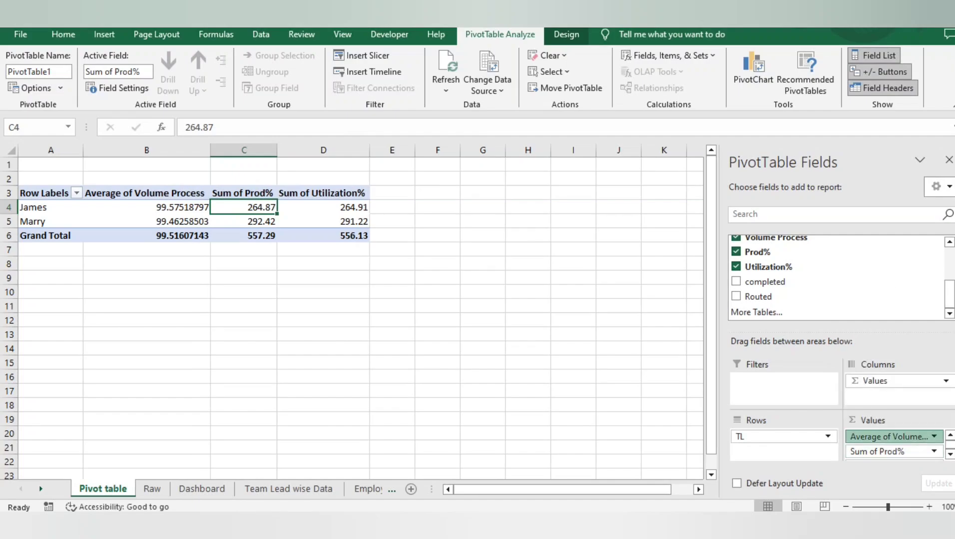
{"action": "left_click", "coordinate": [898, 421]}
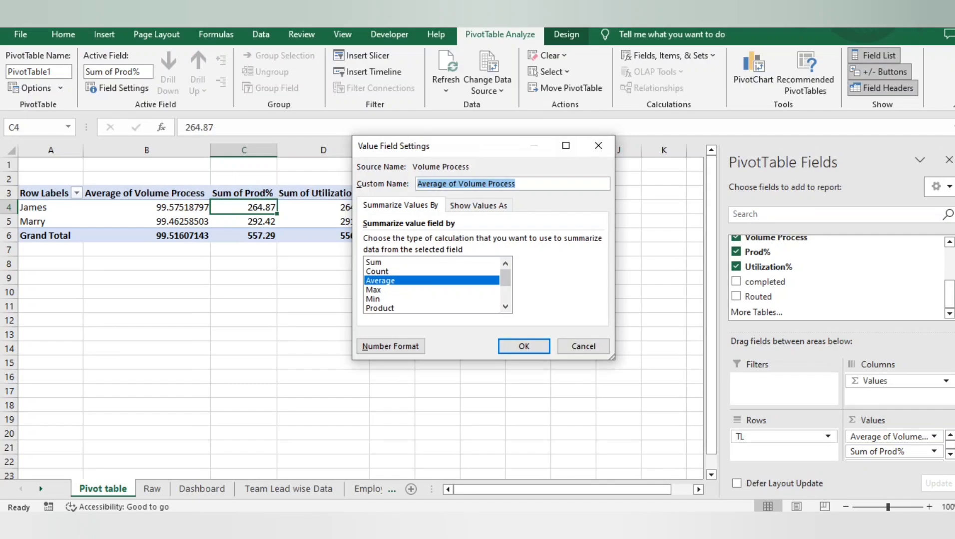
{"action": "left_click", "coordinate": [379, 262]}
{"action": "left_click", "coordinate": [524, 346]}
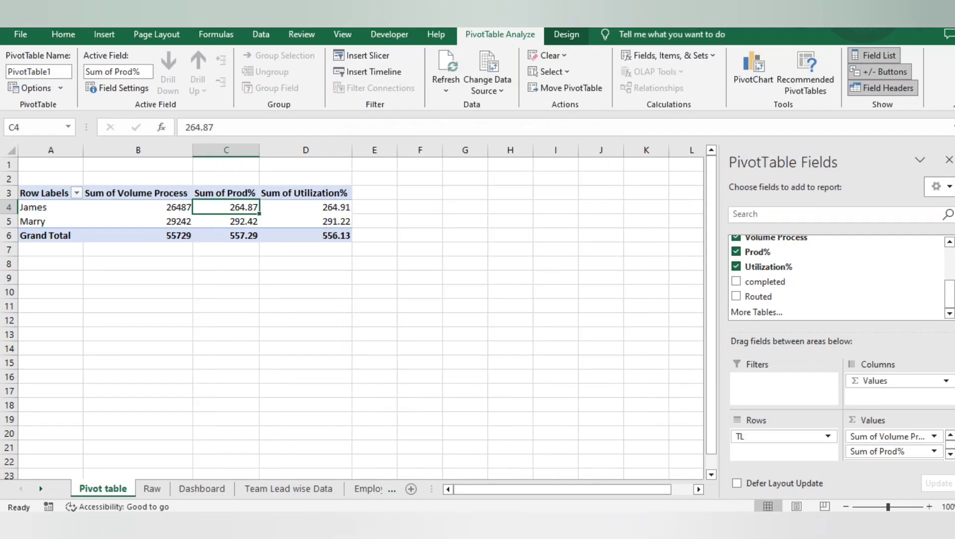
Change the Prod% value field in the PivotTable to summarize by Average
{"action": "left_click", "coordinate": [951, 455]}
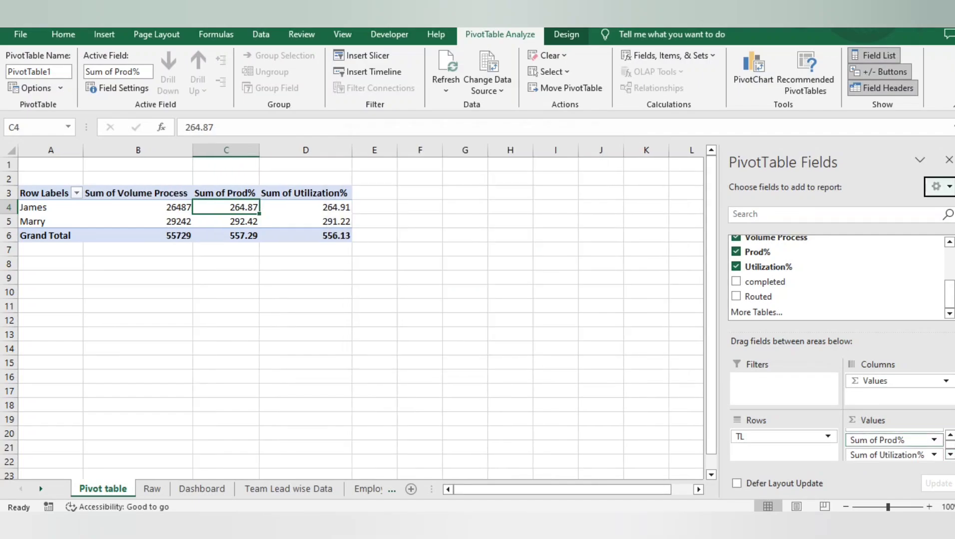
{"action": "left_click", "coordinate": [934, 440]}
{"action": "left_click", "coordinate": [895, 424]}
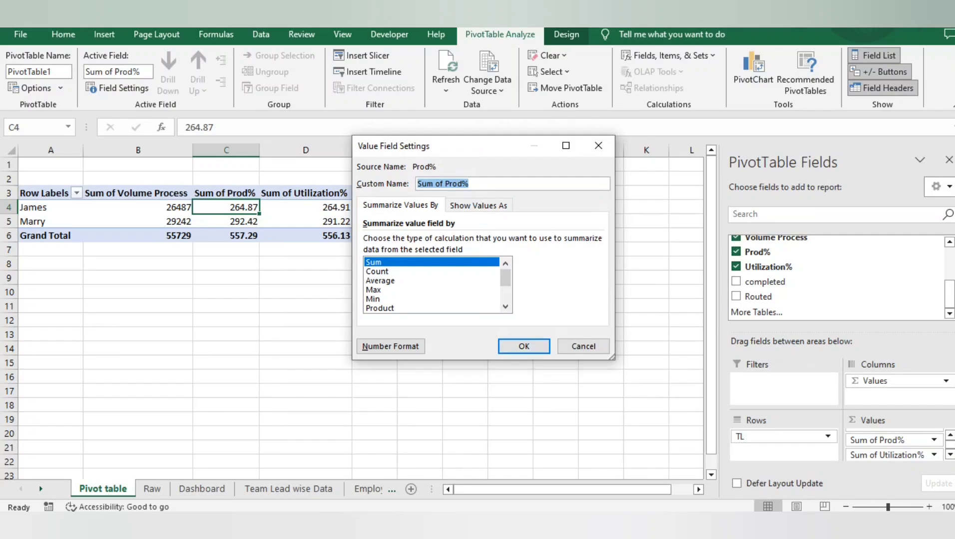
{"action": "left_click", "coordinate": [388, 282]}
{"action": "key", "text": "Return"}
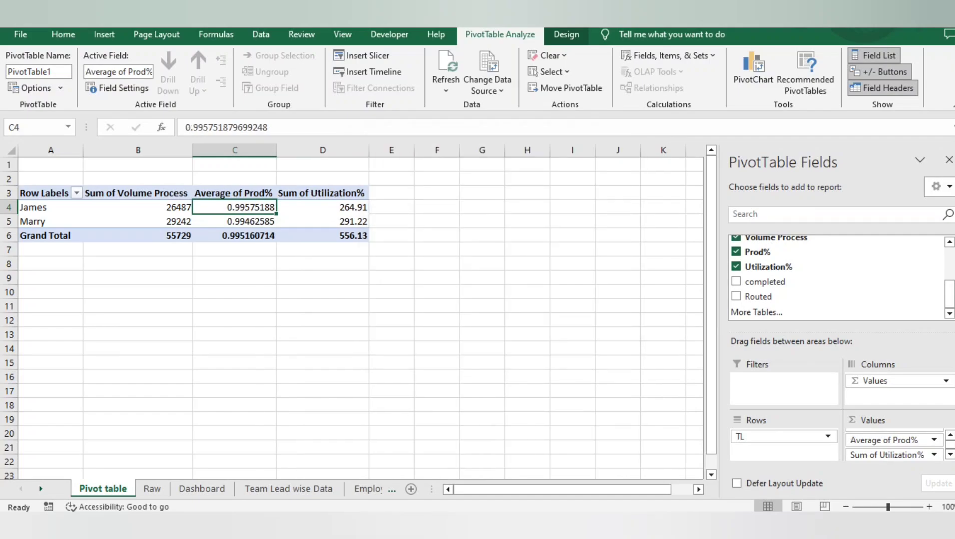
Summarize the Utilization% value field by Average and shorten its custom name to " Utilization%", keeping the leading space
{"action": "left_click", "coordinate": [933, 455]}
{"action": "left_click", "coordinate": [884, 435]}
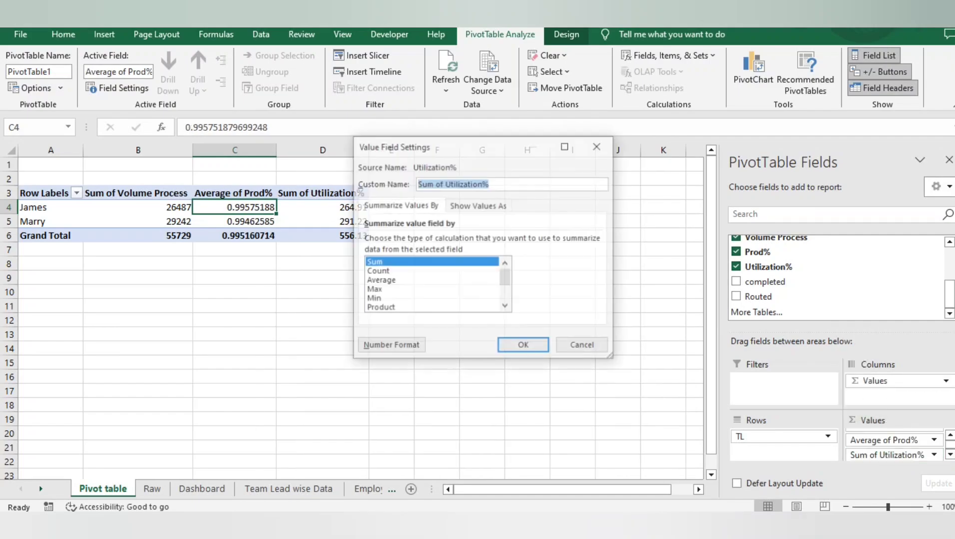
{"action": "left_click", "coordinate": [388, 281]}
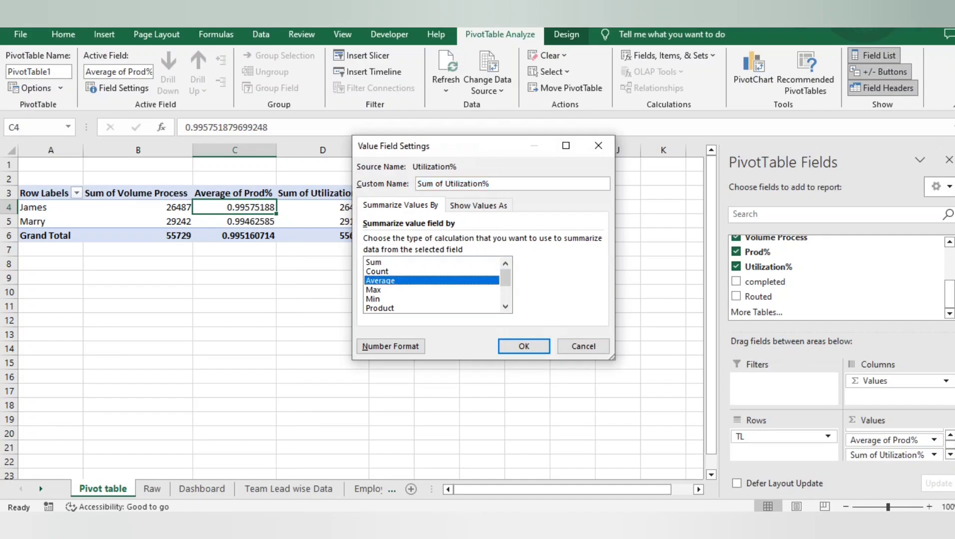
{"action": "left_click_drag", "start_coordinate": [457, 184], "coordinate": [417, 183]}
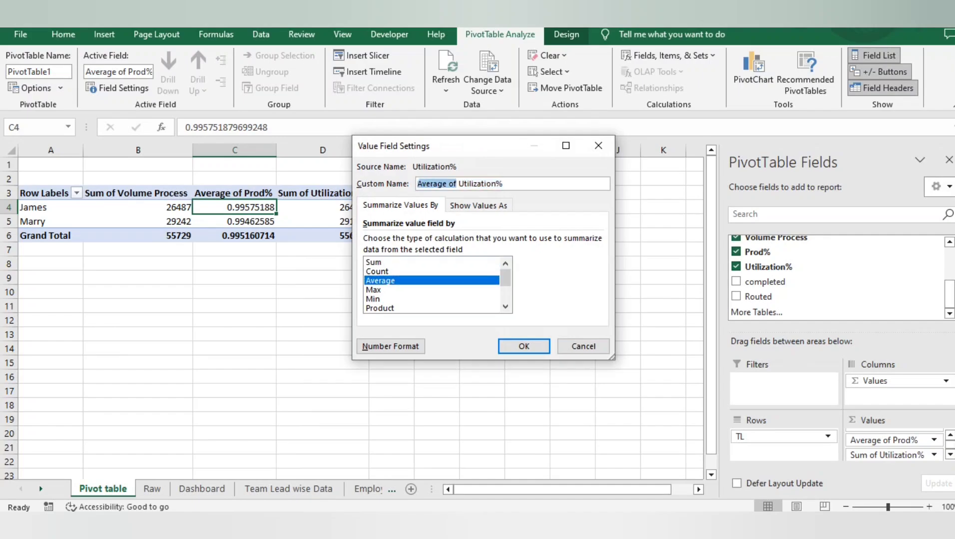
{"action": "key", "text": "BackSpace"}
{"action": "key", "text": "Return"}
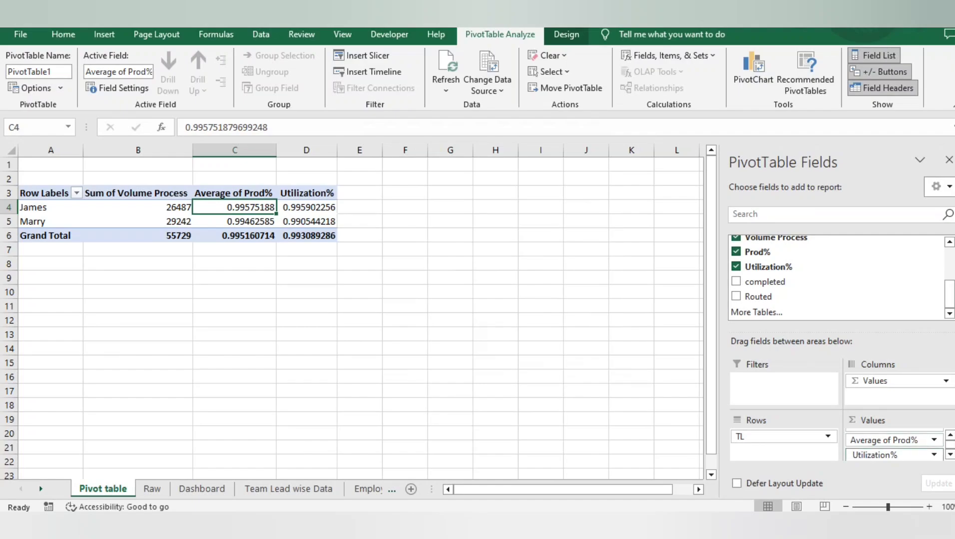
Try to rename the Average of Prod% value field as "Prod%"
{"action": "left_click", "coordinate": [889, 440]}
{"action": "left_click", "coordinate": [899, 424]}
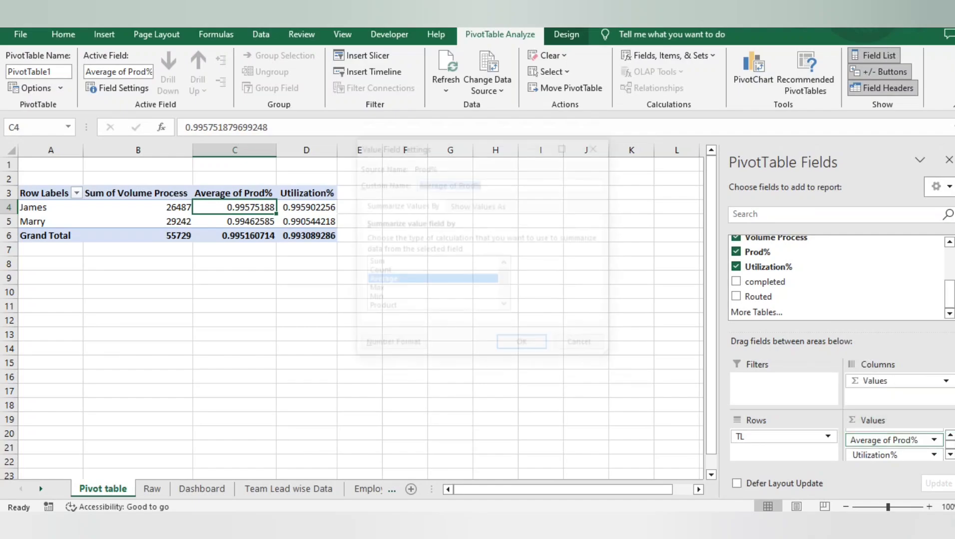
{"action": "left_click", "coordinate": [461, 184]}
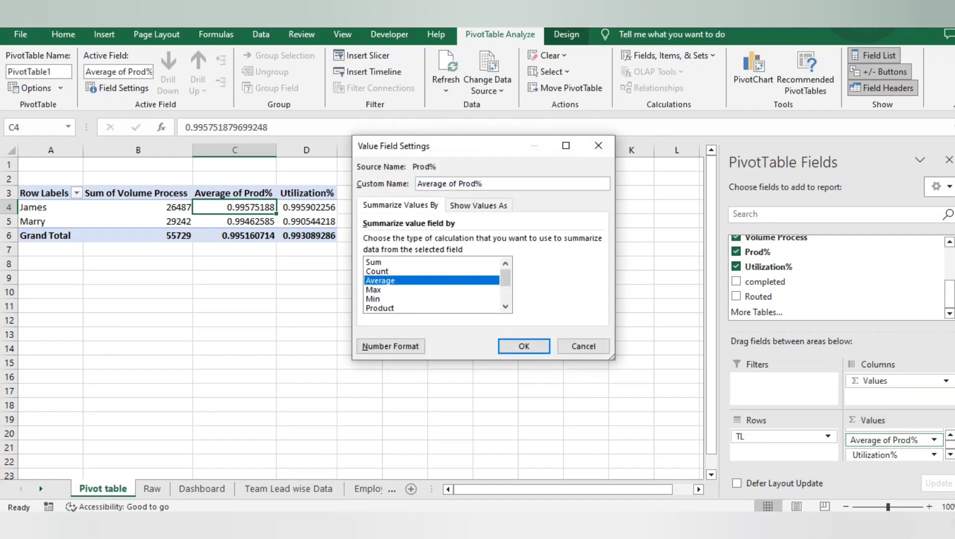
{"action": "key", "text": "BackSpace"}
{"action": "key", "text": "Return"}
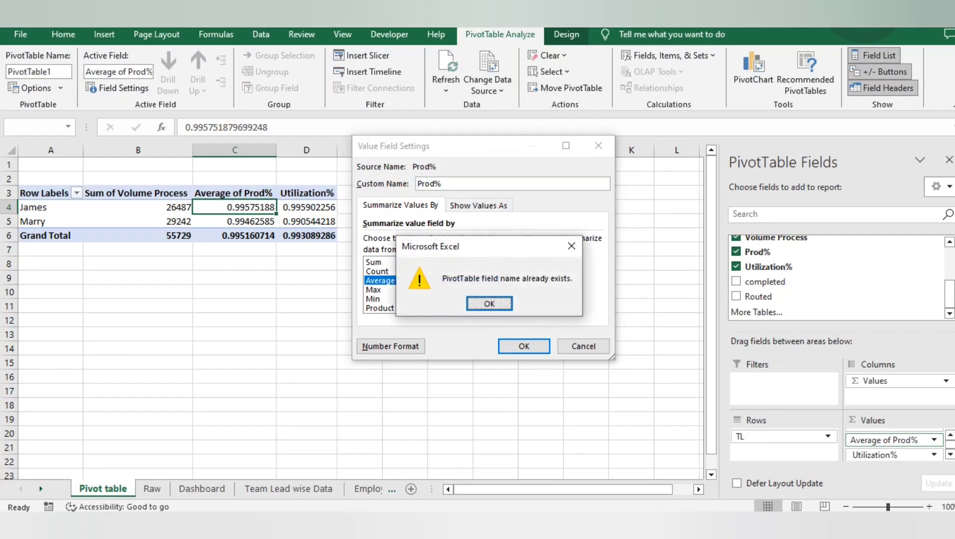
{"action": "key", "text": "Return"}
Give the averaged Prod% value field the custom name "Production%"
{"action": "key", "text": "Right"}
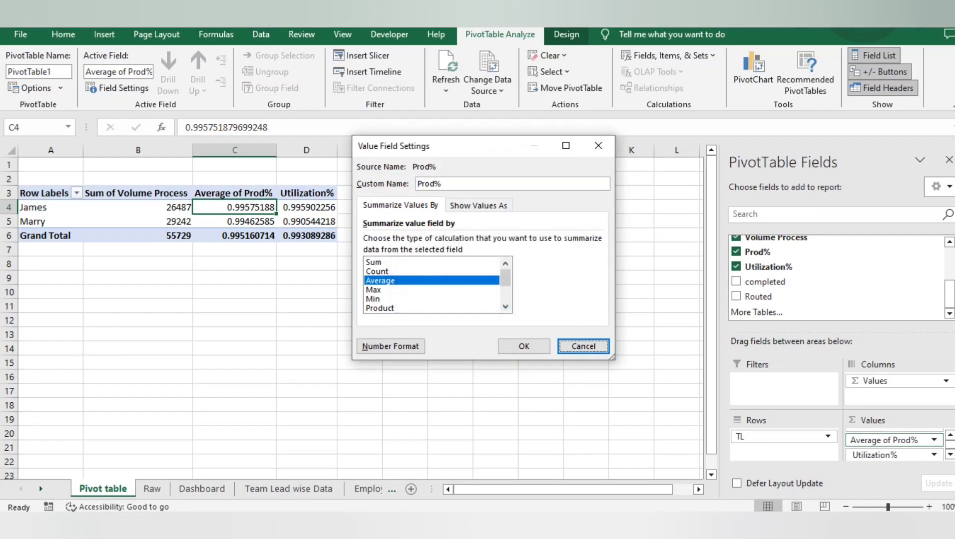
{"action": "key", "text": "Left"}
{"action": "left_click", "coordinate": [441, 183]}
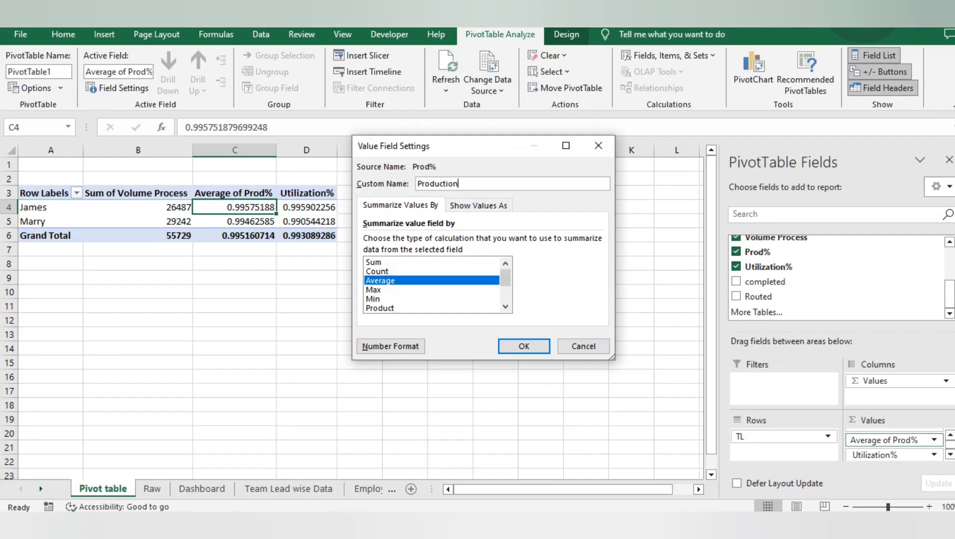
{"action": "key", "text": "Return"}
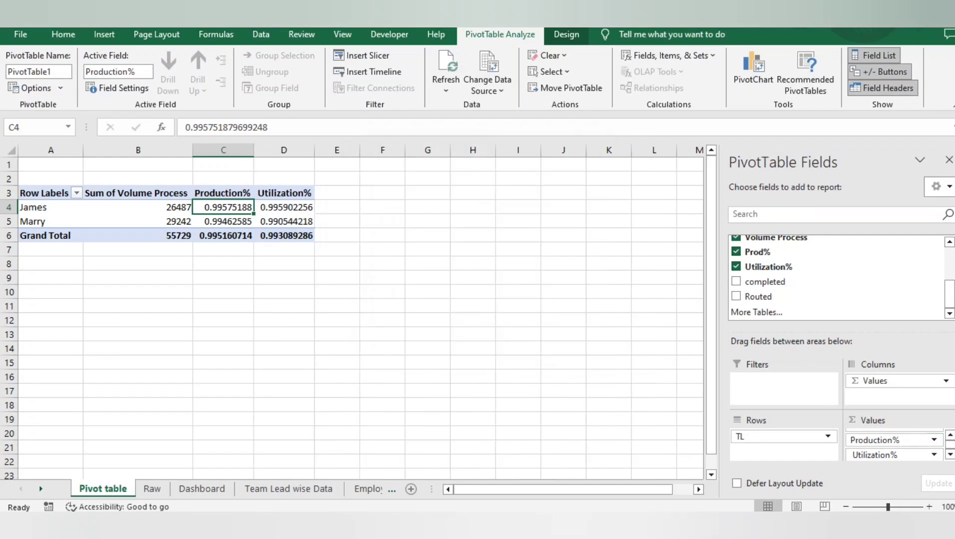
Apply all borders to the whole PivotTable and center its contents horizontally
{"action": "key", "text": "ctrl+a"}
{"action": "key", "text": "alt+d"}
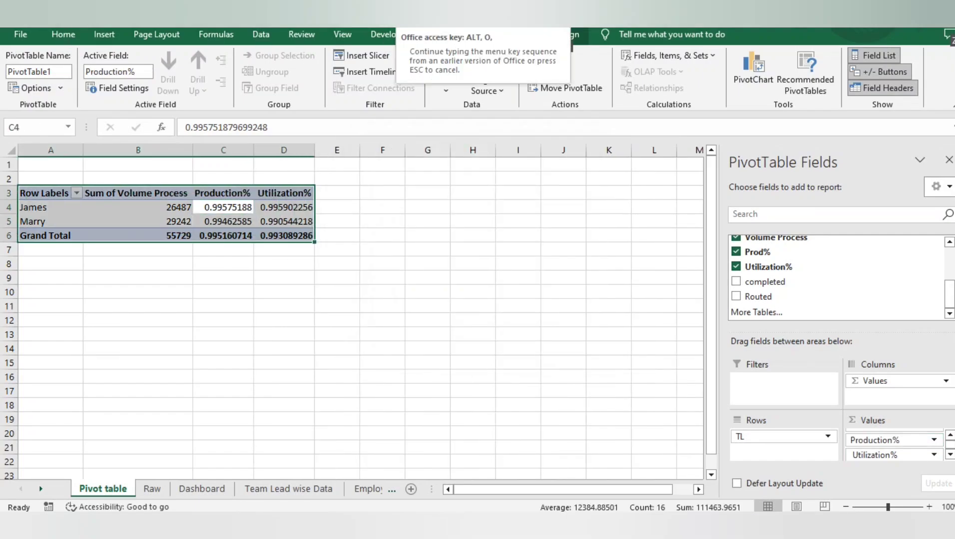
{"action": "key", "text": "alt+h"}
{"action": "key", "text": "b"}
{"action": "key", "text": "a"}
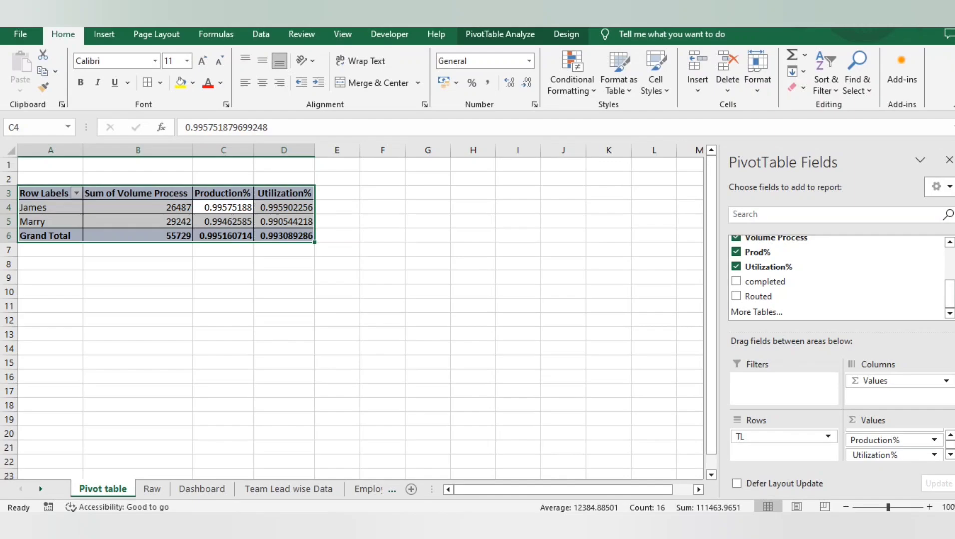
{"action": "left_click", "coordinate": [263, 83]}
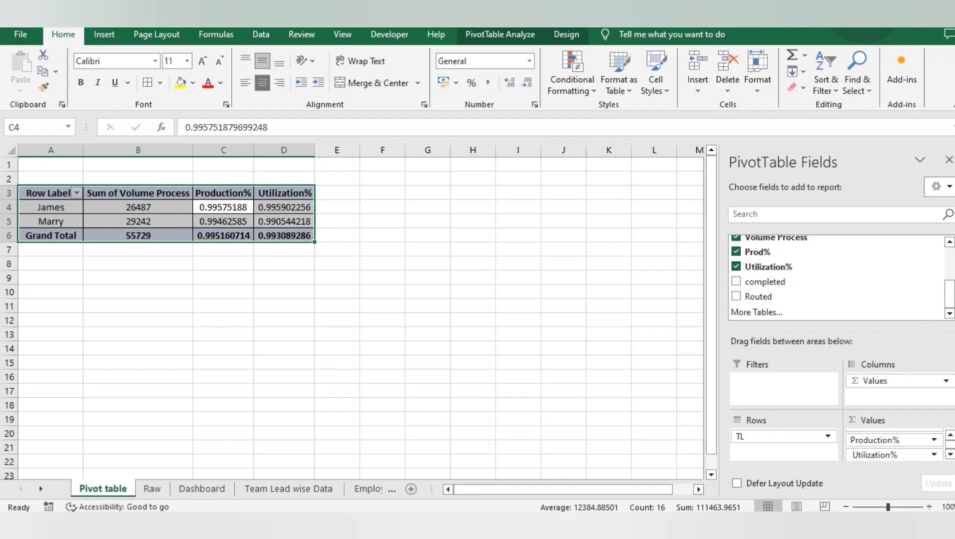
Format the Production% and Utilization% values, including the grand totals, as percentages
{"action": "left_click", "coordinate": [223, 207]}
{"action": "key", "text": "ctrl+shift+Down"}
{"action": "key", "text": "ctrl+shift+Right"}
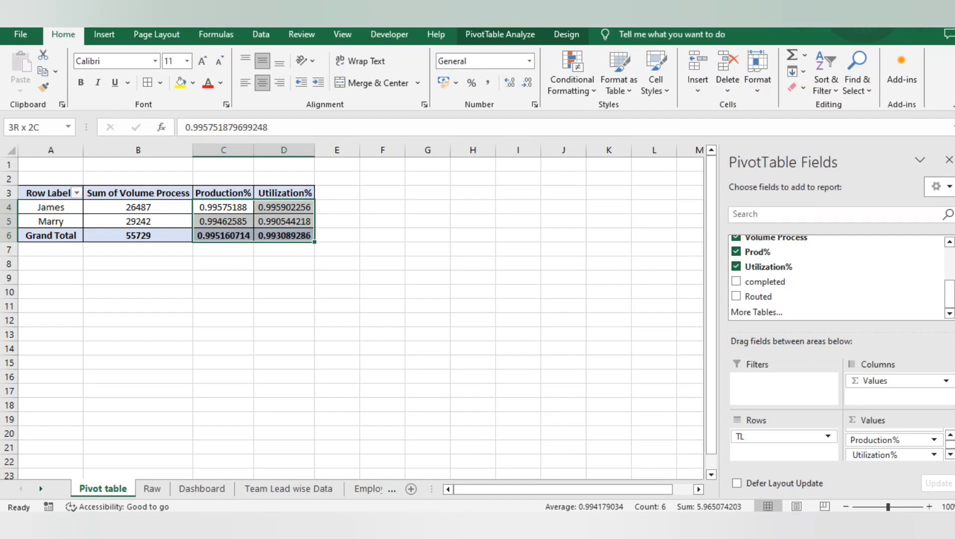
{"action": "left_click", "coordinate": [471, 83]}
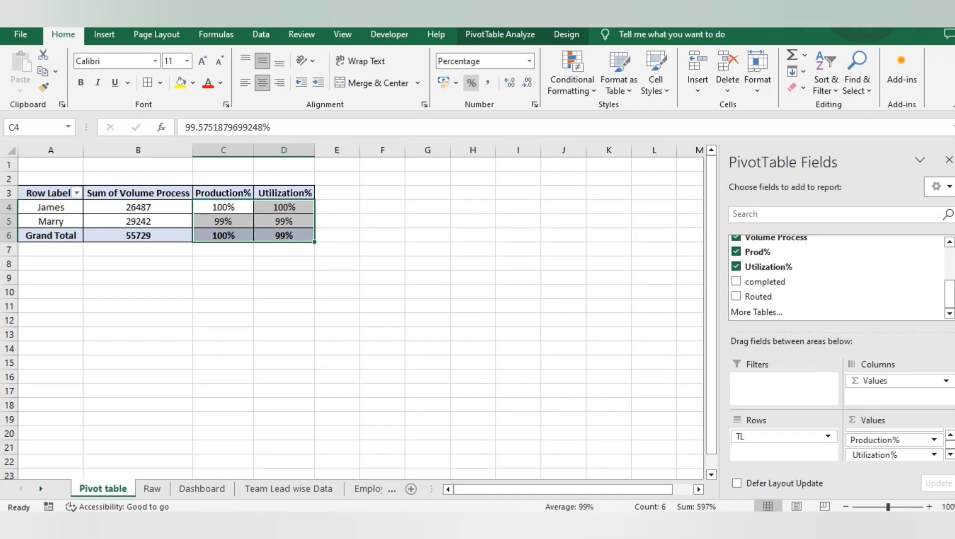
Rename the PivotTable's Row Labels header in A3 as "TL"
{"action": "left_click", "coordinate": [283, 221]}
{"action": "key", "text": "Left"}
{"action": "key", "text": "Left"}
{"action": "key", "text": "Left"}
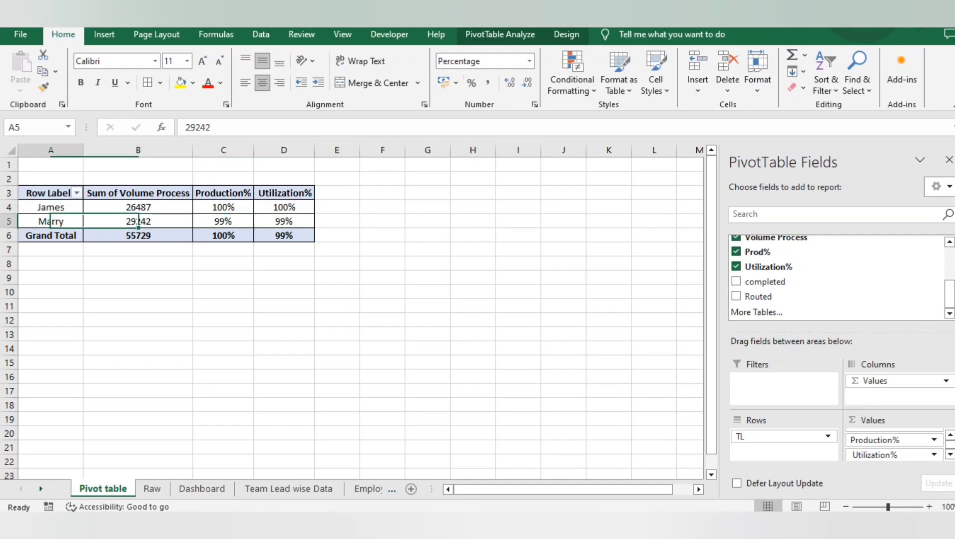
{"action": "key", "text": "Up"}
{"action": "key", "text": "Up"}
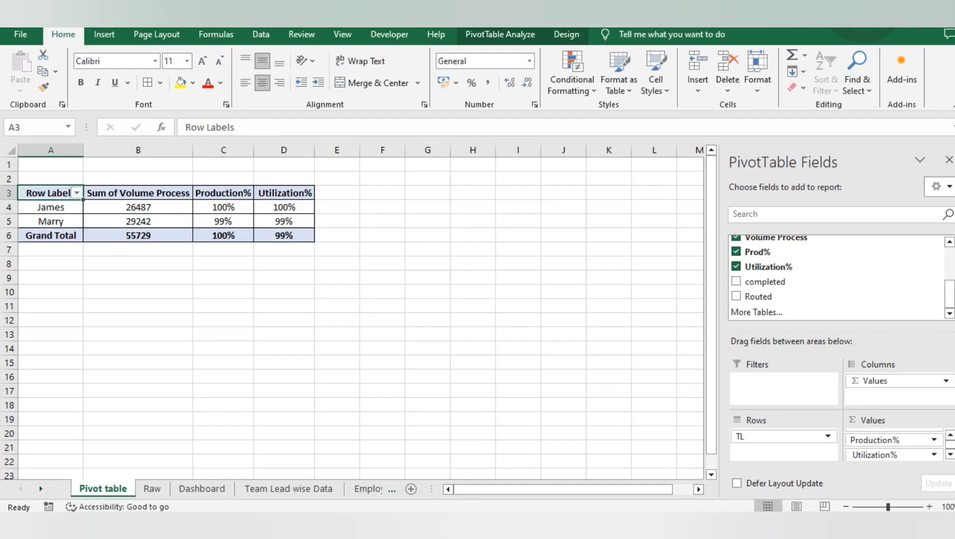
{"action": "type", "text": "TL"}
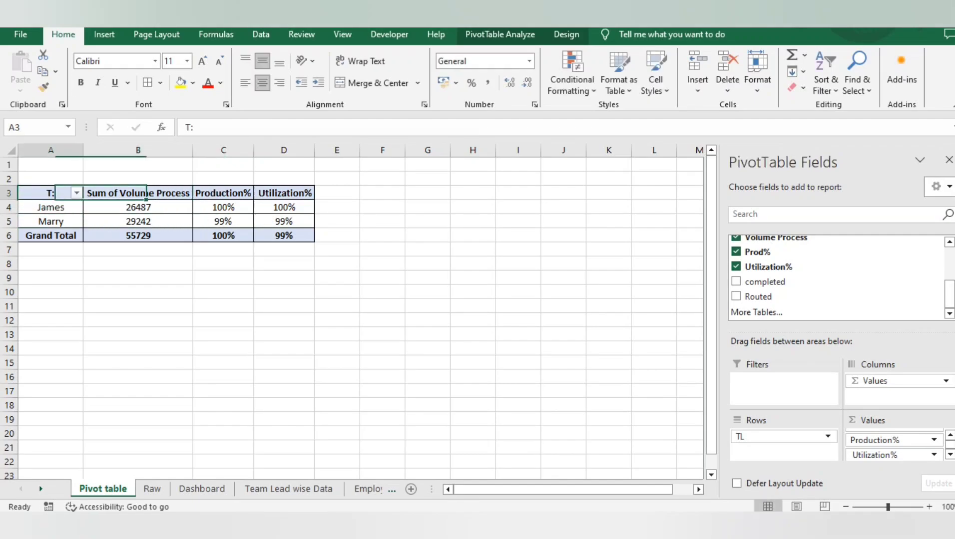
{"action": "key", "text": "Tab"}
{"action": "key", "text": "Return"}
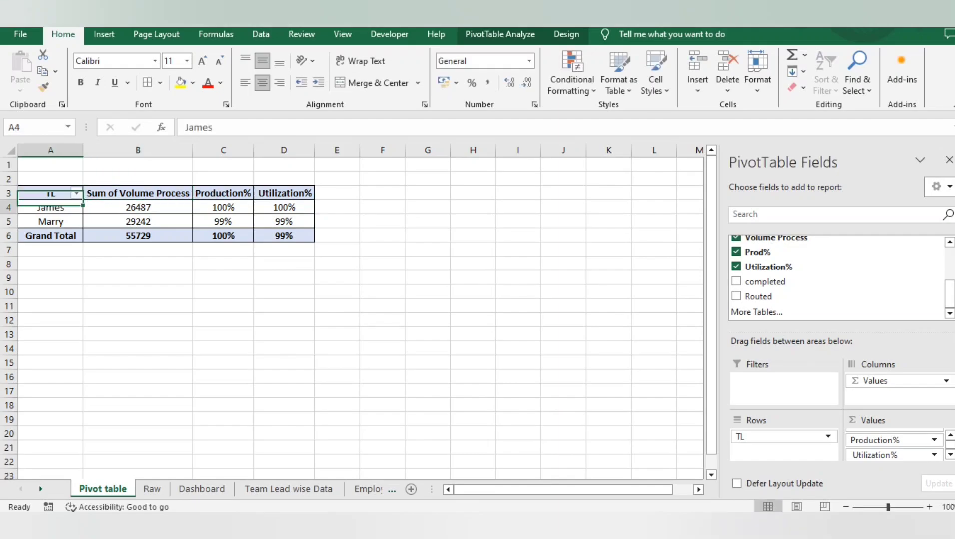
{"action": "key", "text": "Right"}
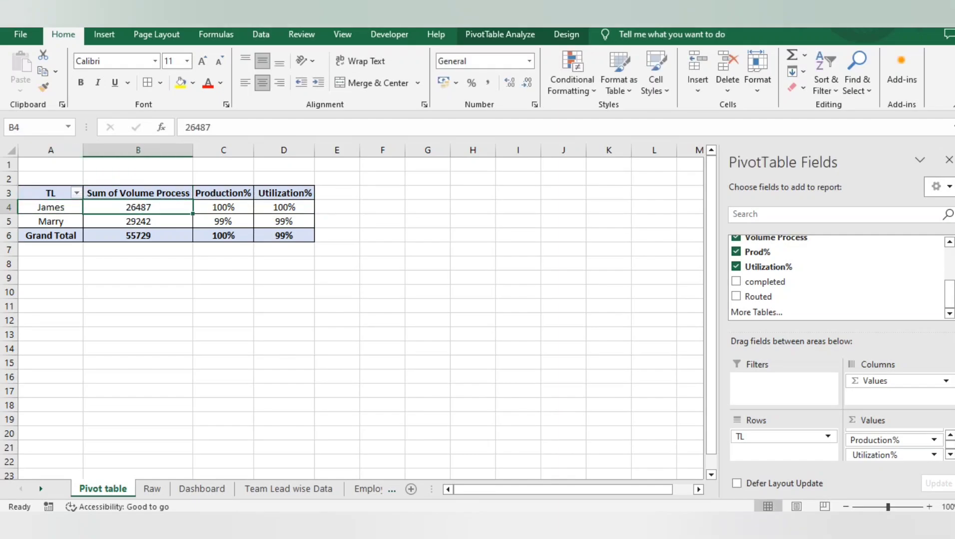
{"action": "key", "text": "Right"}
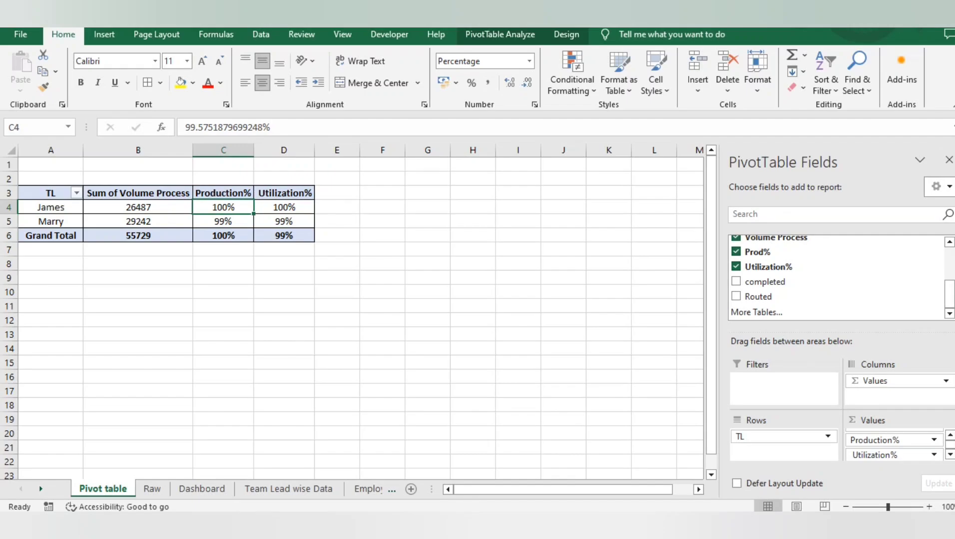
{"action": "key", "text": "Right"}
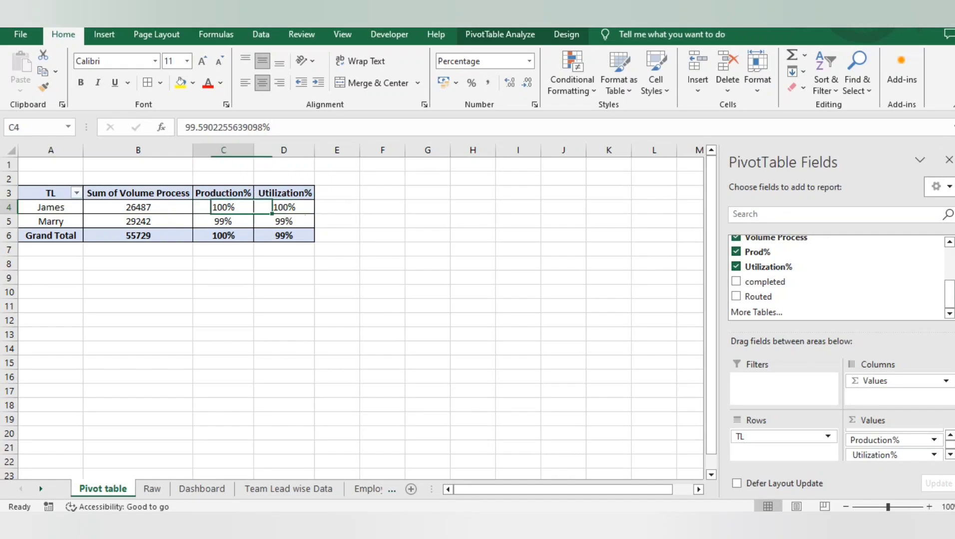
{"action": "key", "text": "Left"}
{"action": "key", "text": "Left"}
{"action": "key", "text": "Left"}
{"action": "key", "text": "Down"}
{"action": "key", "text": "Right"}
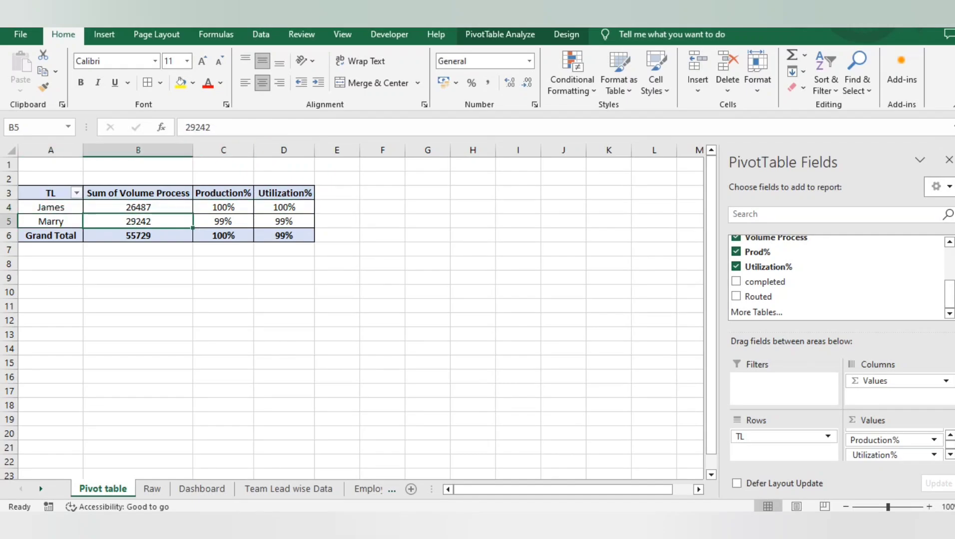
{"action": "key", "text": "Right"}
{"action": "key", "text": "shift+Right"}
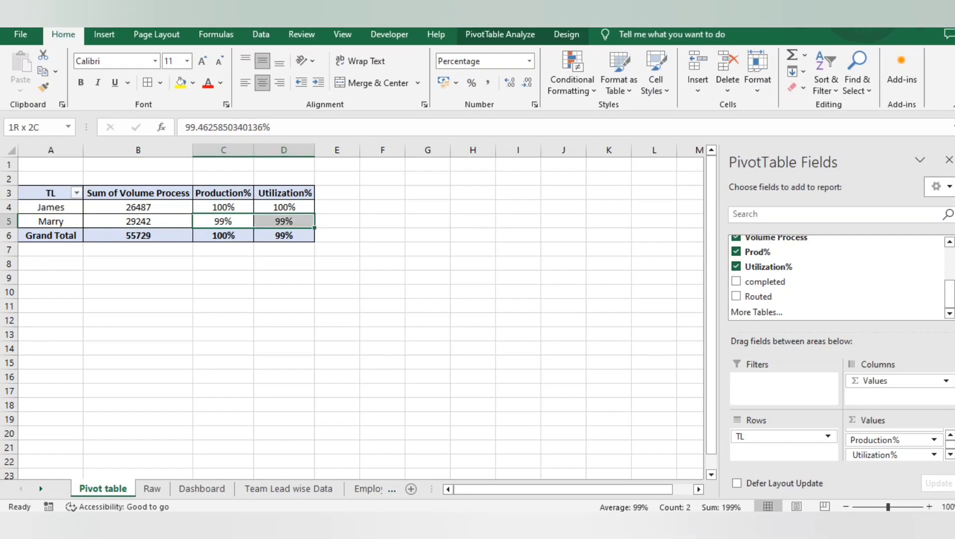
Copy the whole PivotTable from the Pivot table sheet and paste it at cell E10 of the Dashboard sheet
{"action": "left_click", "coordinate": [138, 235]}
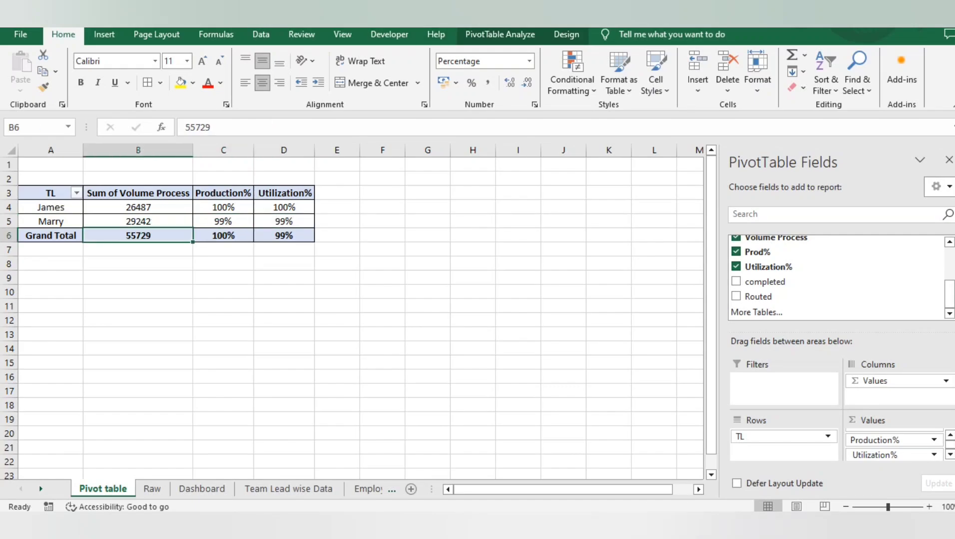
{"action": "key", "text": "ctrl+a"}
{"action": "key", "text": "ctrl+c"}
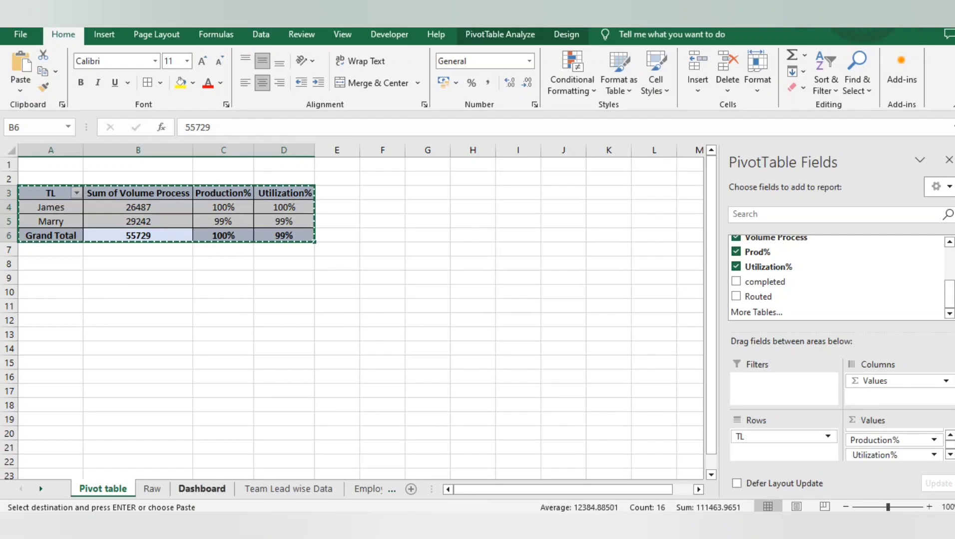
{"action": "left_click", "coordinate": [201, 489]}
{"action": "left_click", "coordinate": [113, 305]}
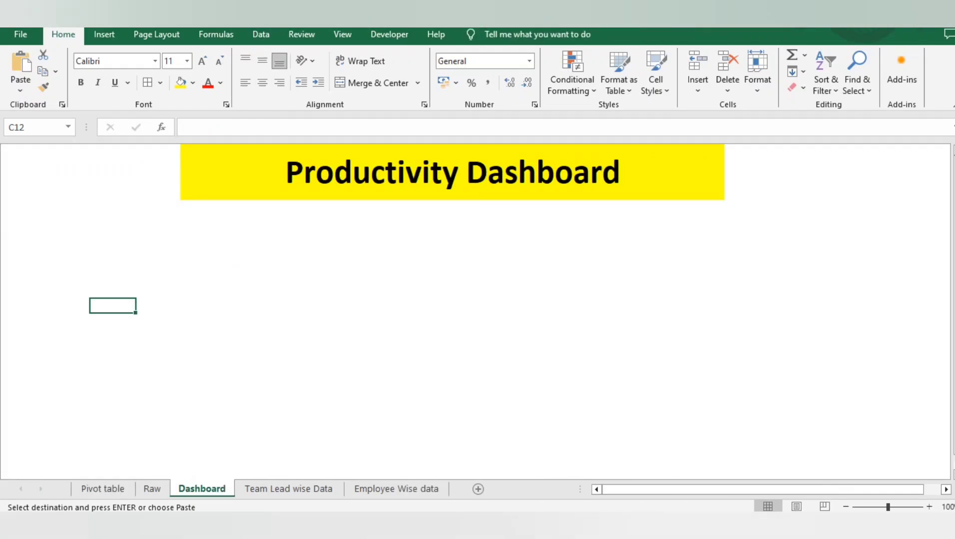
{"action": "left_click", "coordinate": [203, 278]}
{"action": "type", "text": "v"}
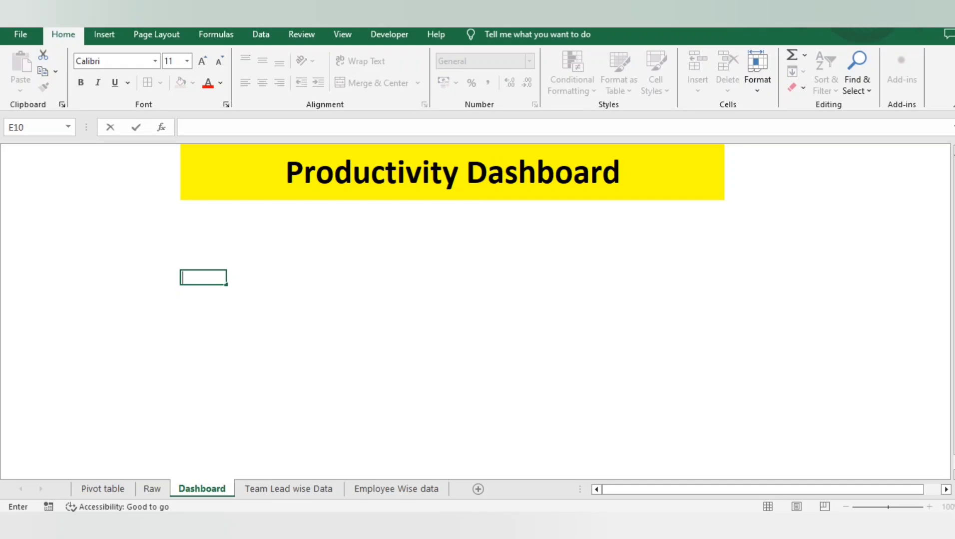
{"action": "key", "text": "Escape"}
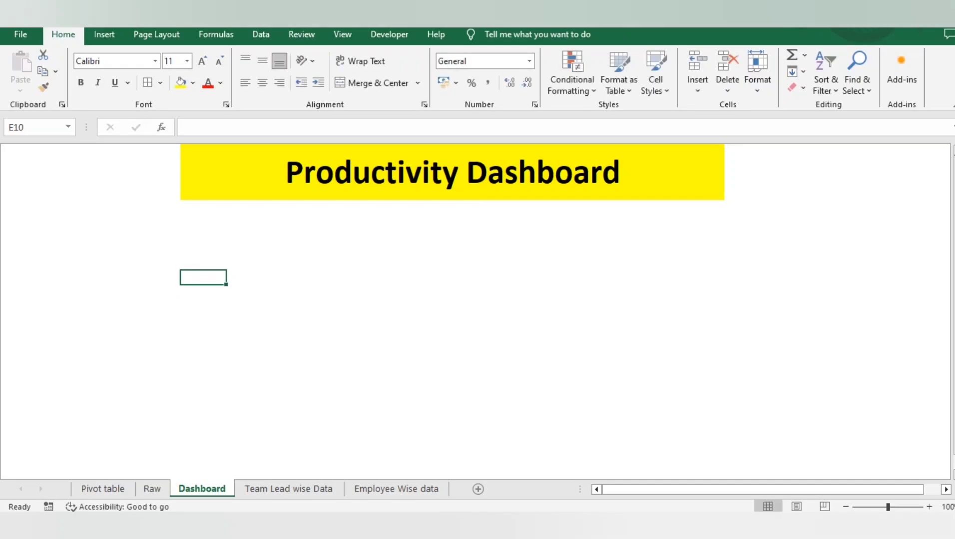
{"action": "left_click", "coordinate": [103, 489]}
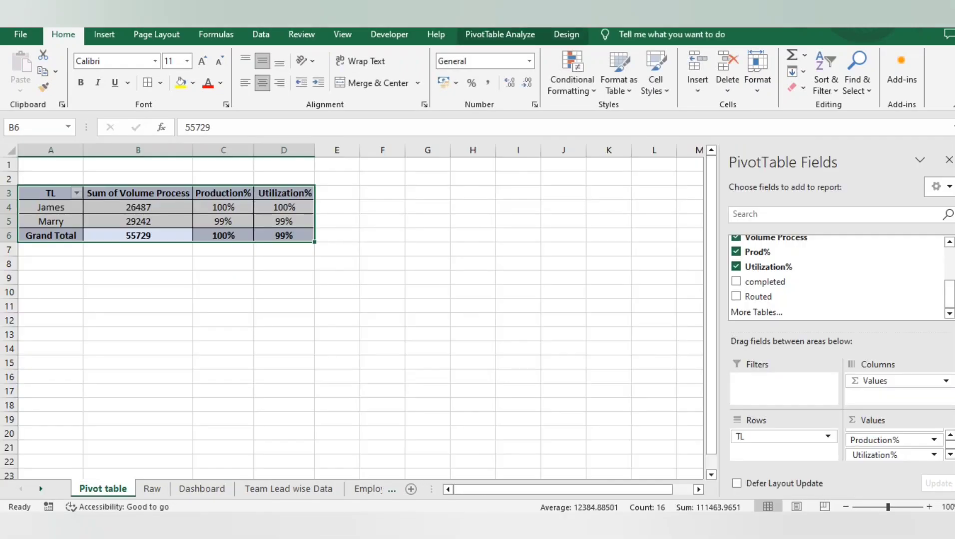
{"action": "key", "text": "ctrl+c"}
{"action": "left_click", "coordinate": [202, 489]}
{"action": "key", "text": "ctrl+v"}
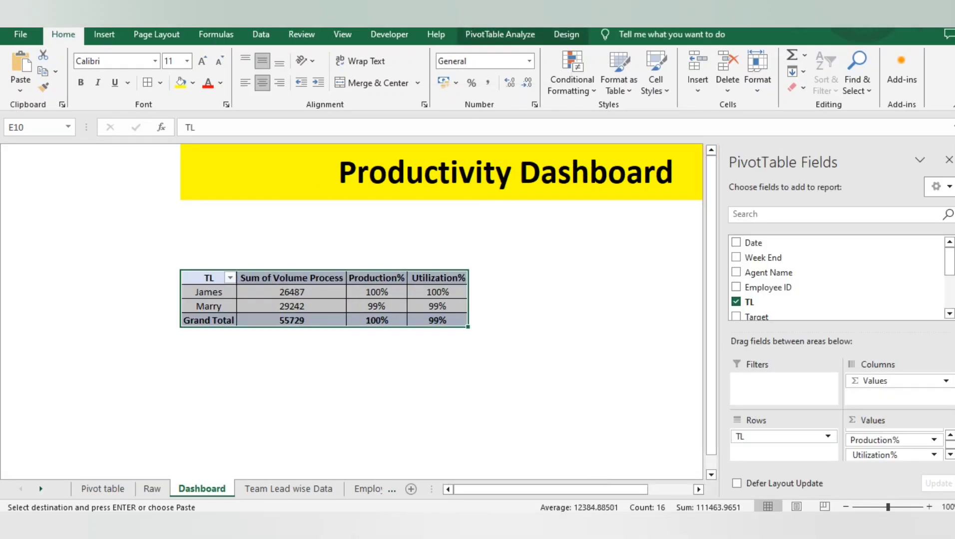
Move the pasted PivotTable on the Dashboard sheet down one row so that it starts at E11
{"action": "key", "text": "Up"}
{"action": "key", "text": "Up"}
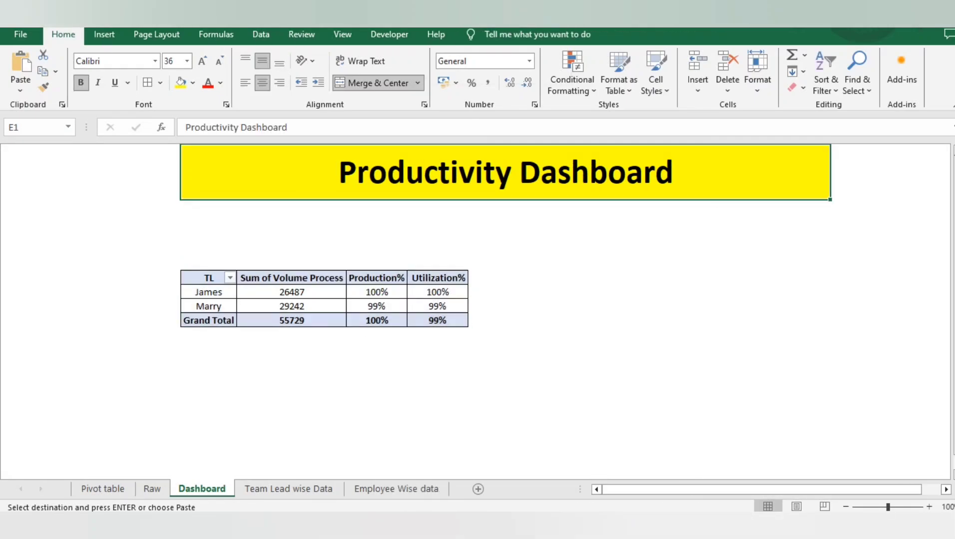
{"action": "key", "text": "Down"}
{"action": "key", "text": "Down"}
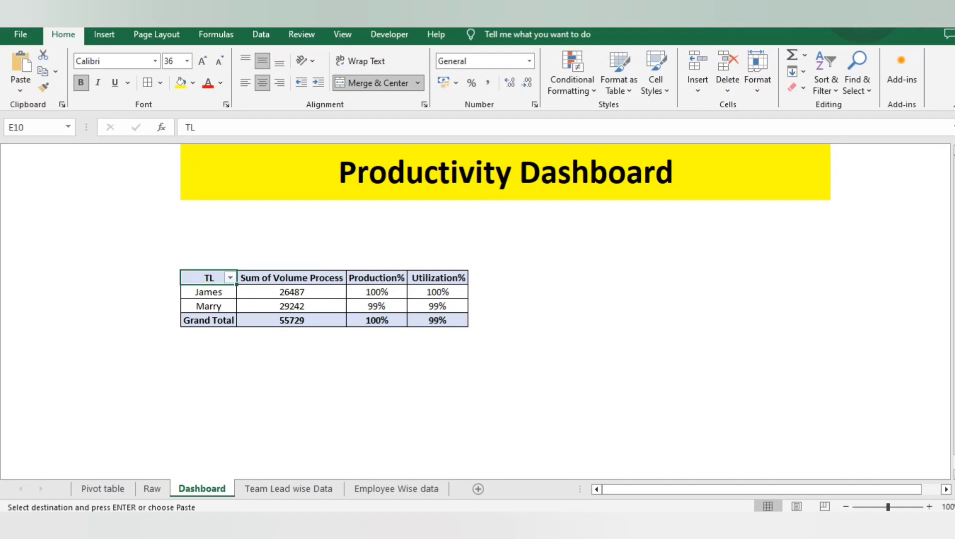
{"action": "key", "text": "ctrl+shift+Down"}
{"action": "key", "text": "ctrl+shift+Right"}
{"action": "key", "text": "ctrl+c"}
{"action": "key", "text": "Down"}
{"action": "key", "text": "Return"}
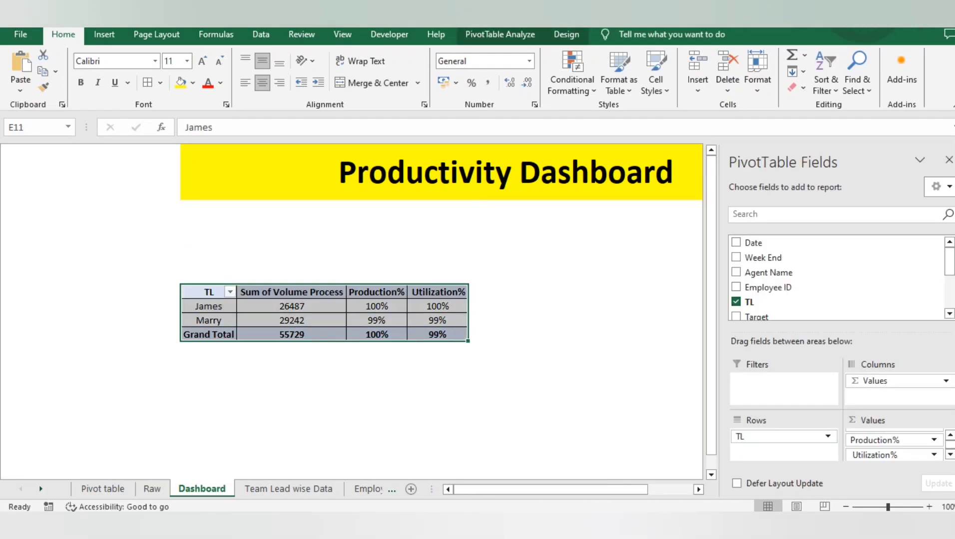
{"action": "key", "text": "Up"}
{"action": "key", "text": "Up"}
{"action": "key", "text": "Up"}
{"action": "key", "text": "Up"}
{"action": "key", "text": "Up"}
{"action": "key", "text": "Left"}
{"action": "key", "text": "Down"}
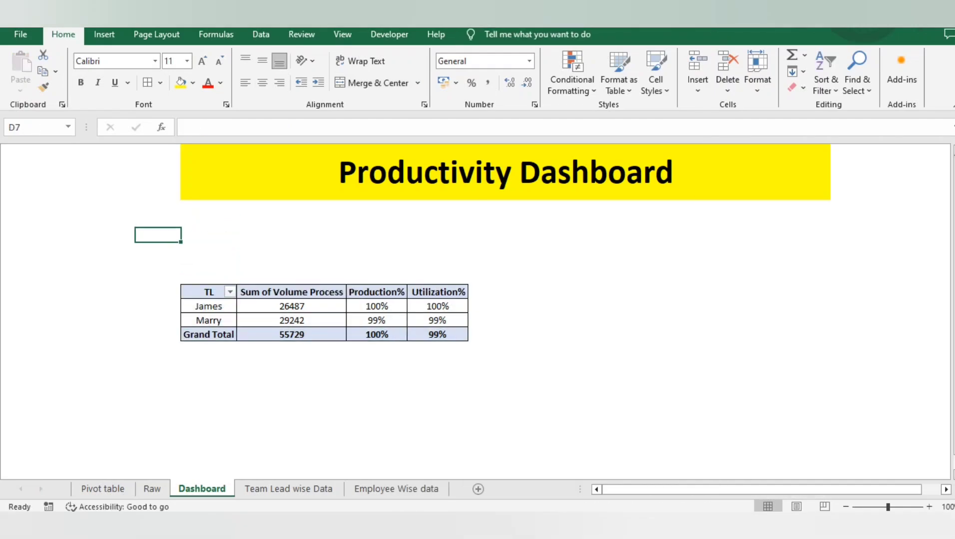
Insert a Week End slicer for the PivotTable on the Dashboard sheet
{"action": "left_click", "coordinate": [291, 286]}
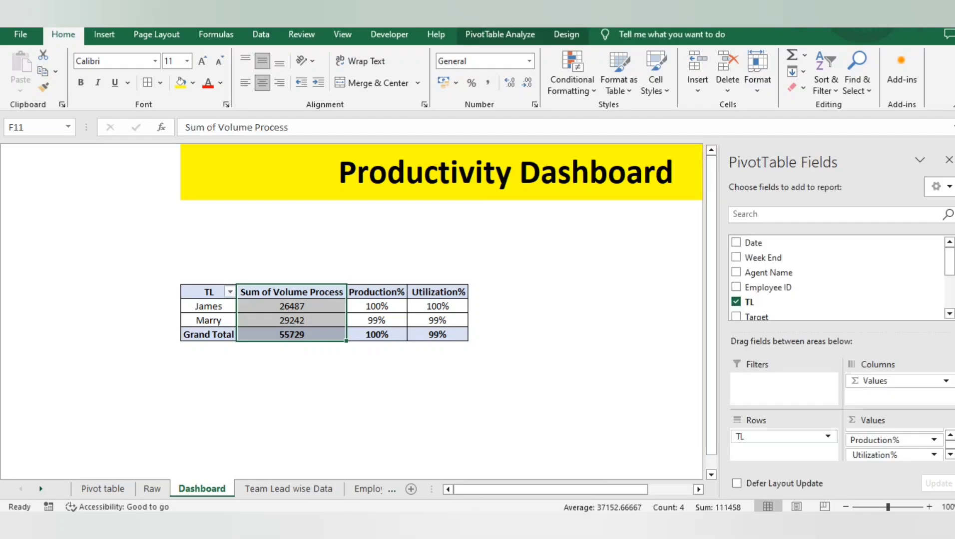
{"action": "left_click_drag", "start_coordinate": [207, 292], "coordinate": [438, 335]}
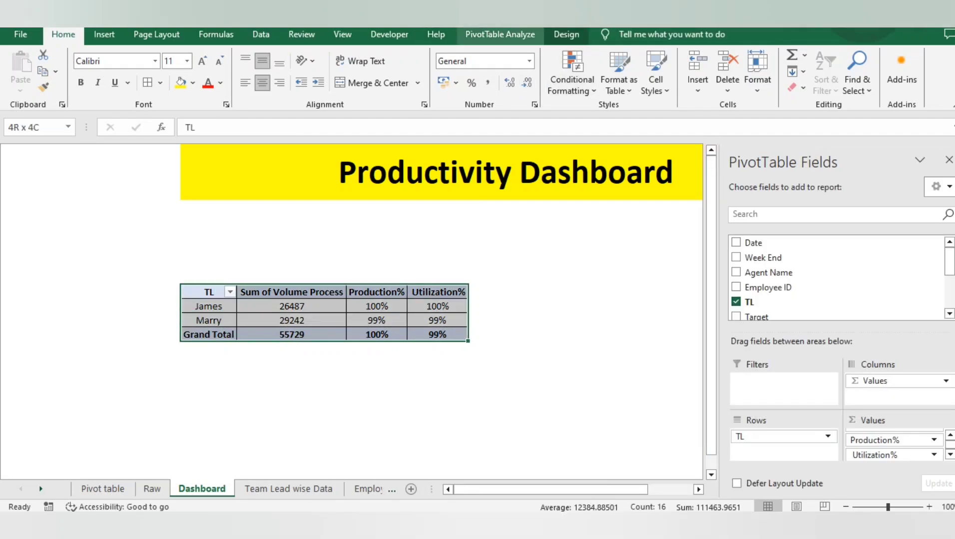
{"action": "left_click", "coordinate": [500, 34]}
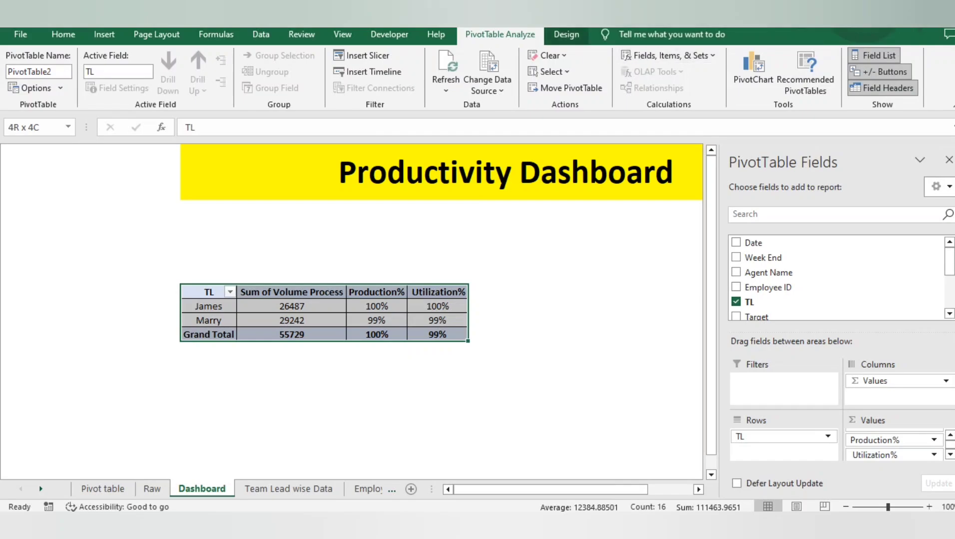
{"action": "left_click", "coordinate": [363, 55]}
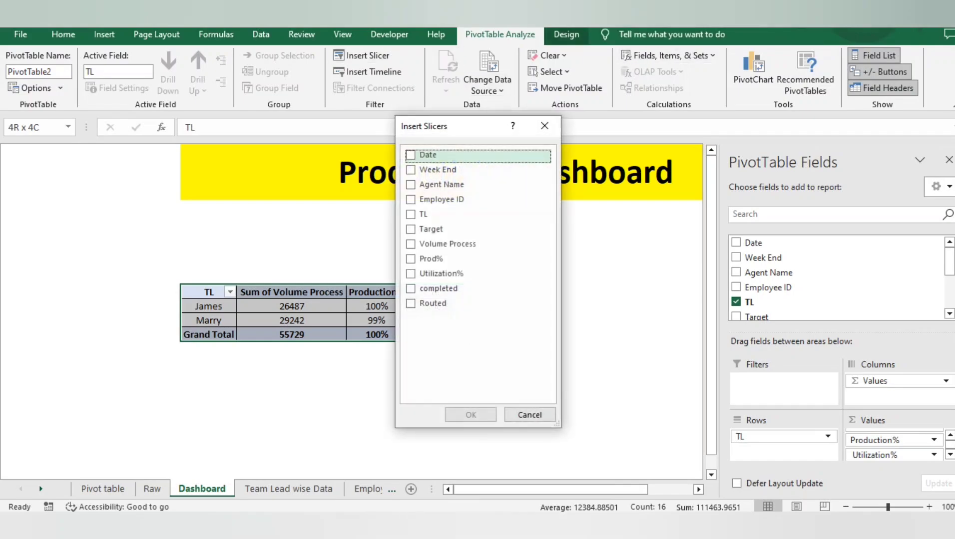
{"action": "left_click", "coordinate": [411, 169]}
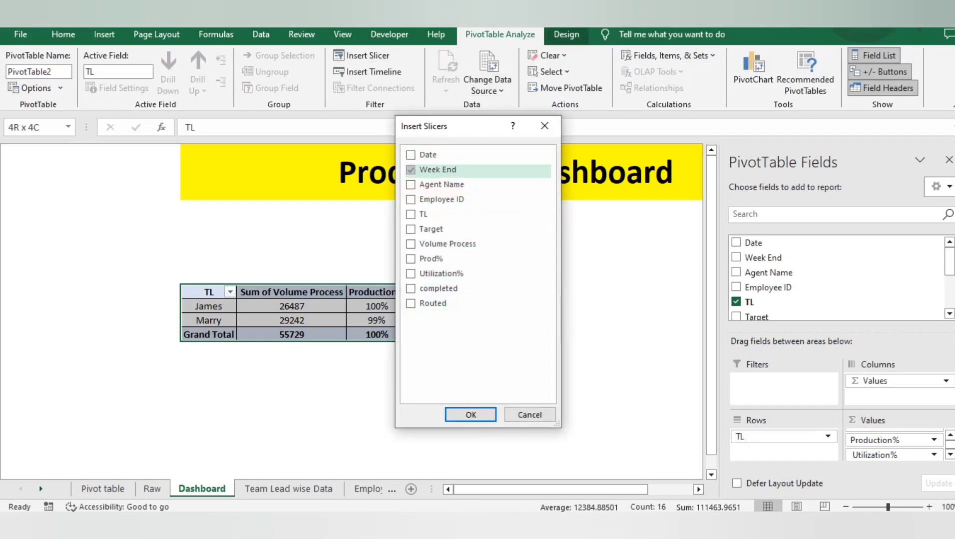
{"action": "left_click", "coordinate": [470, 415]}
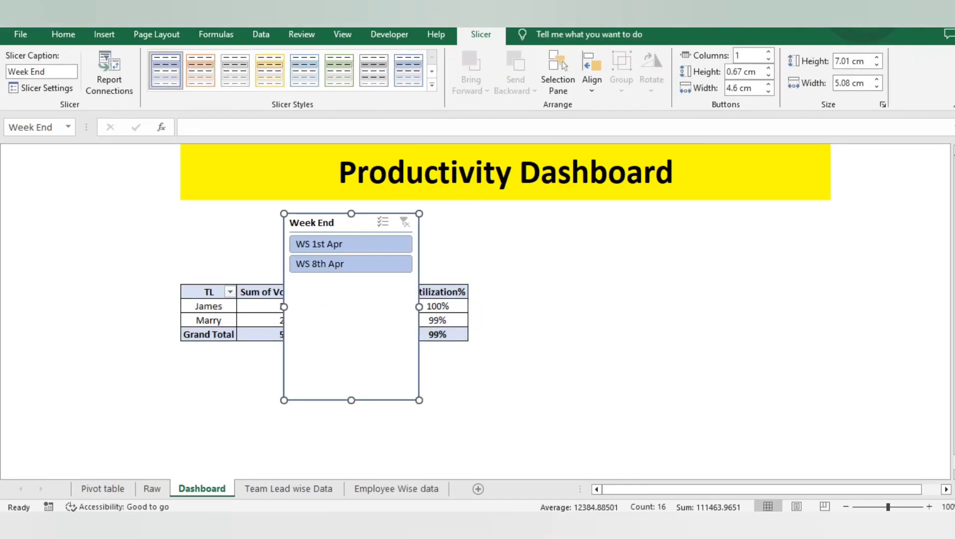
Shrink the Week End slicer to about 2.73 cm high and place it above the PivotTable's TL column, under the dashboard title
{"action": "left_click_drag", "start_coordinate": [283, 401], "coordinate": [284, 287]}
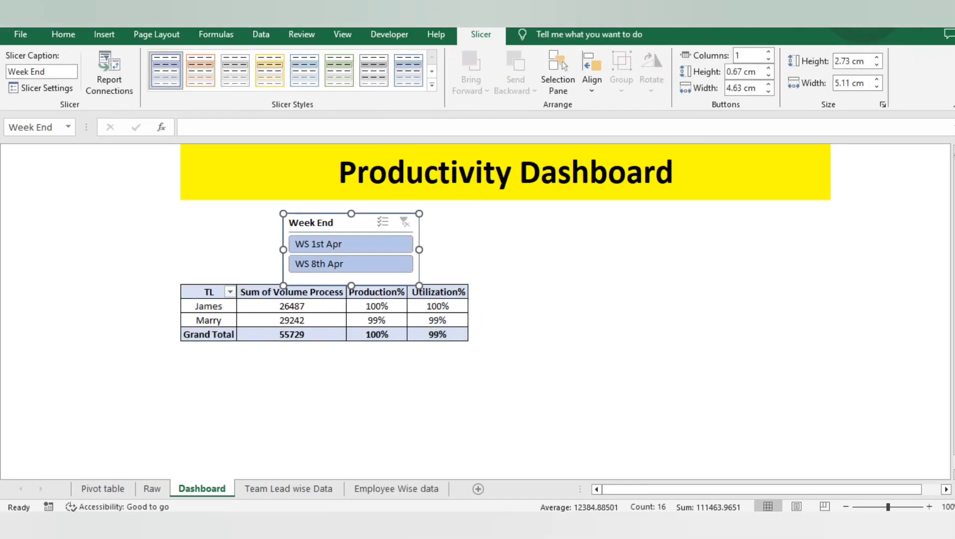
{"action": "left_click_drag", "start_coordinate": [340, 223], "coordinate": [185, 216]}
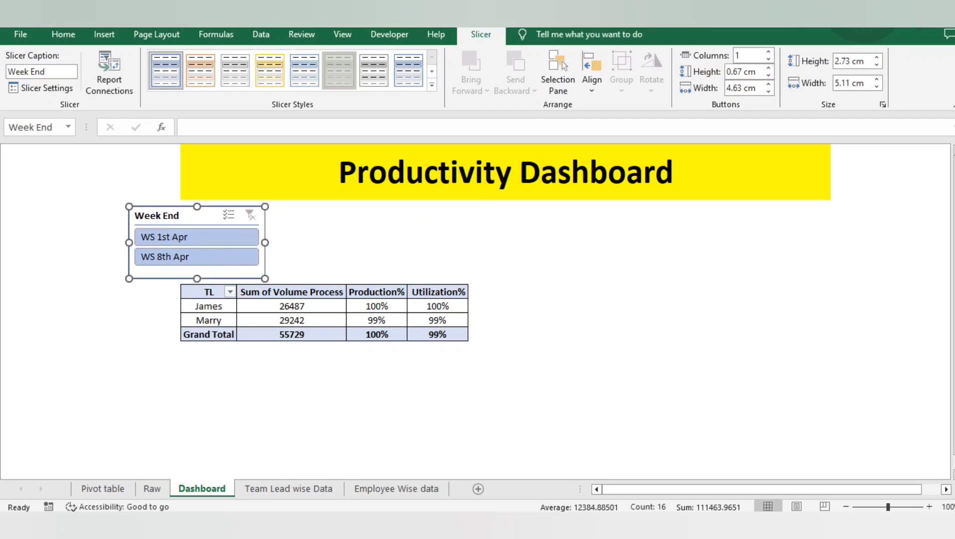
Apply the light green slicer style to the Week End slicer
{"action": "left_click", "coordinate": [339, 71]}
{"action": "left_click", "coordinate": [306, 263]}
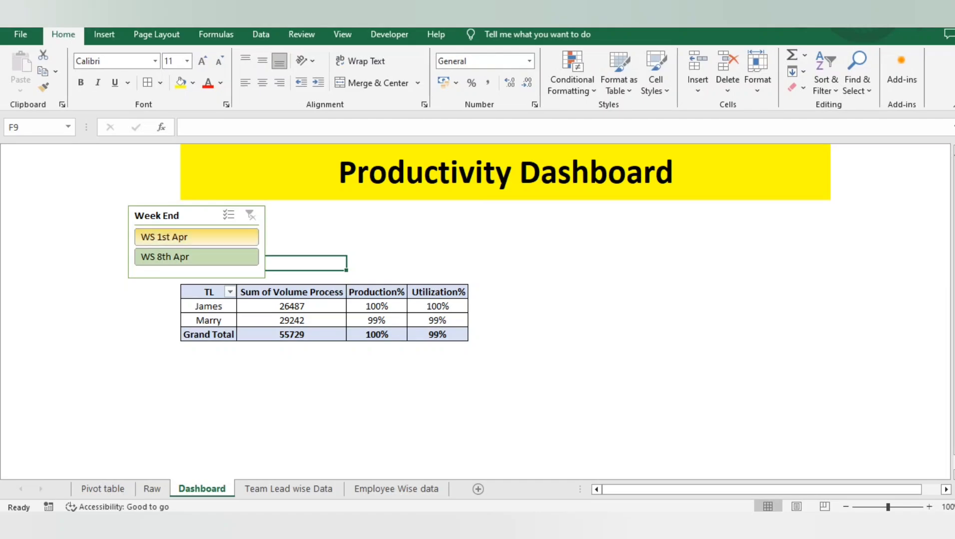
{"action": "left_click", "coordinate": [377, 391]}
Test the Week End slicer by filtering the PivotTable to WS 1st Apr and WS 8th Apr in turn, and clear its filter
{"action": "left_click", "coordinate": [196, 237]}
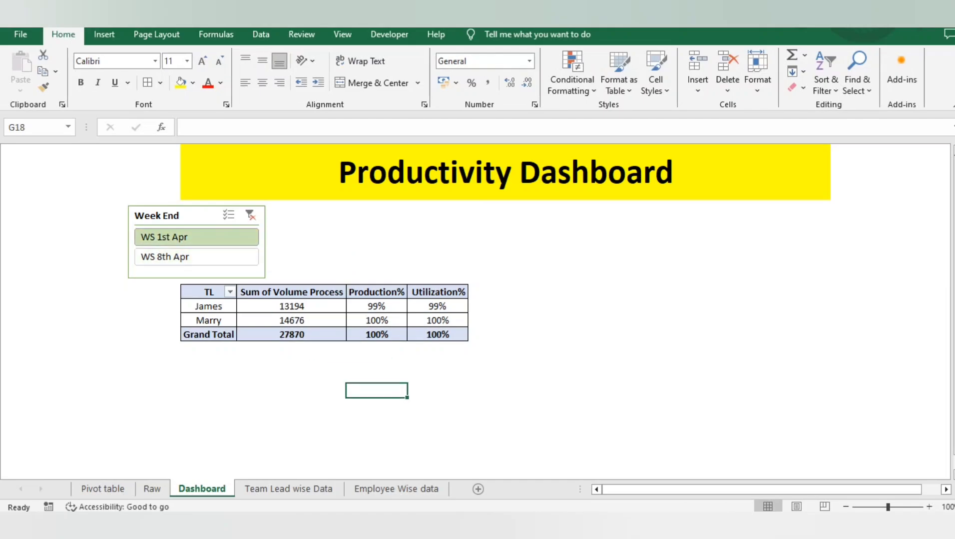
{"action": "left_click", "coordinate": [196, 257]}
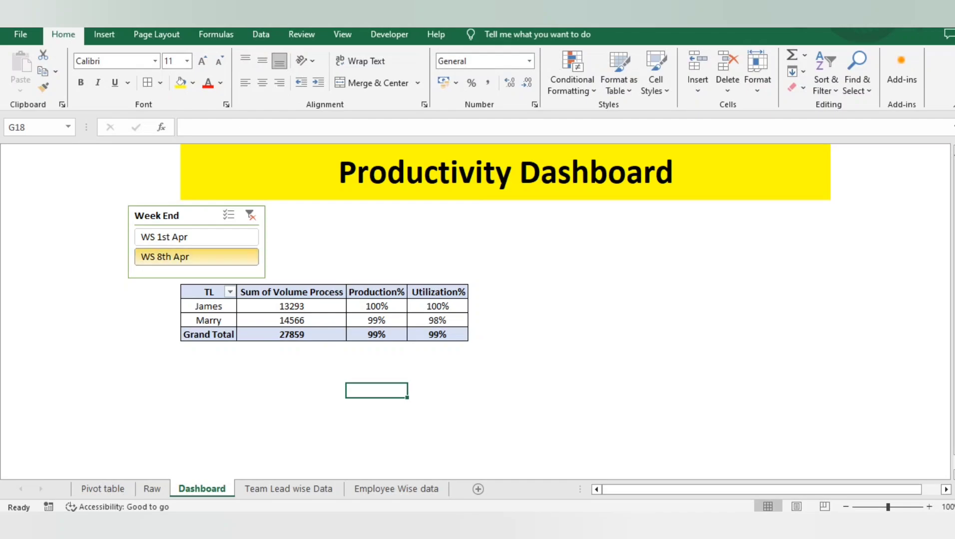
{"action": "left_click", "coordinate": [197, 237]}
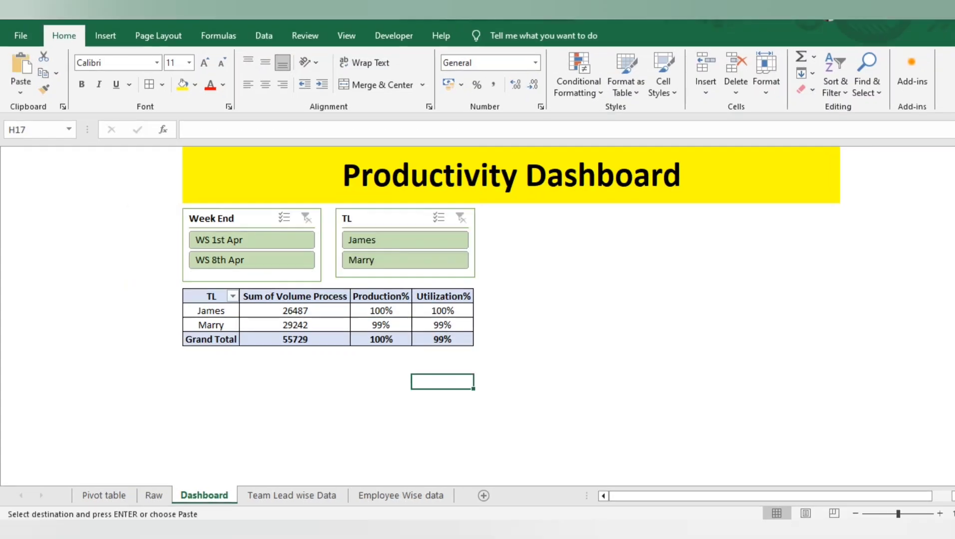
{"action": "left_click", "coordinate": [209, 292]}
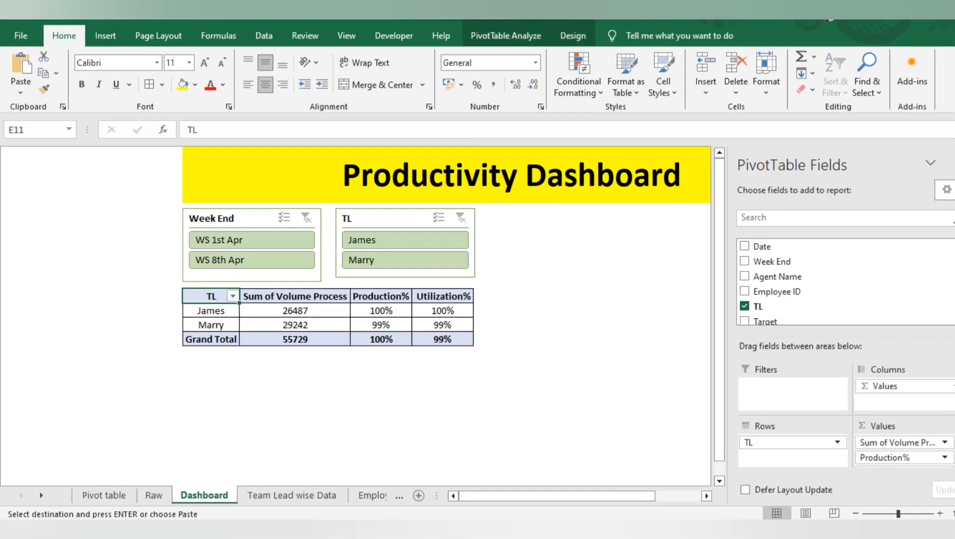
{"action": "left_click", "coordinate": [252, 240]}
{"action": "left_click", "coordinate": [251, 260]}
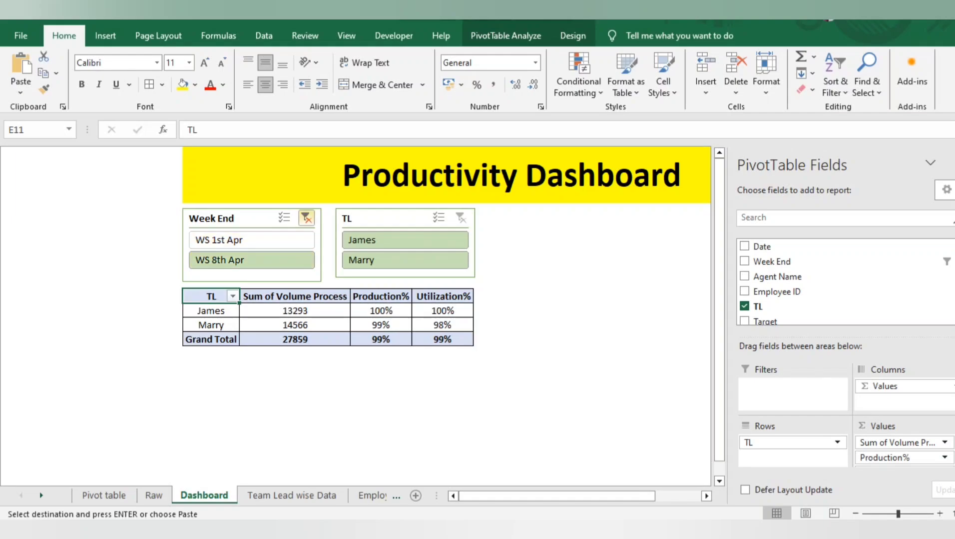
{"action": "left_click", "coordinate": [307, 218]}
{"action": "left_click", "coordinate": [384, 218]}
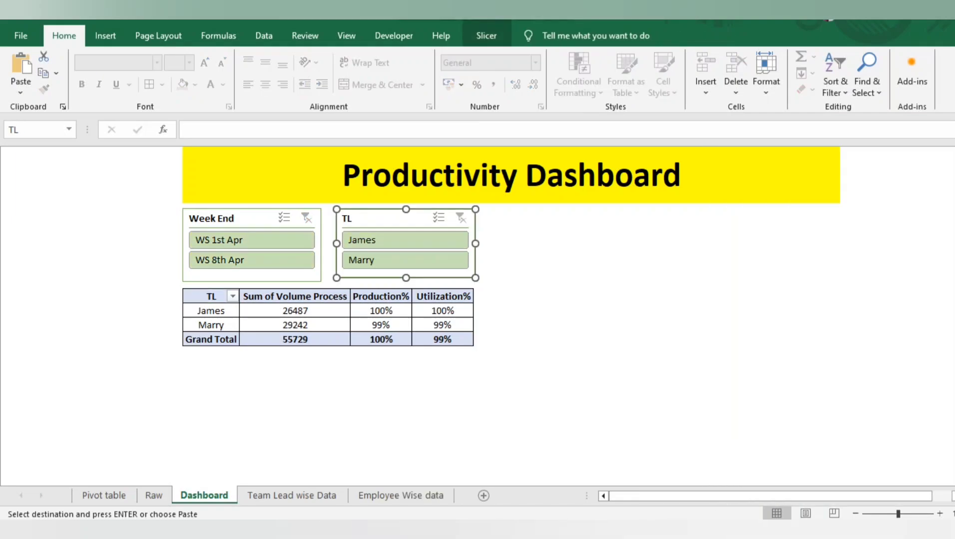
{"action": "left_click", "coordinate": [486, 36]}
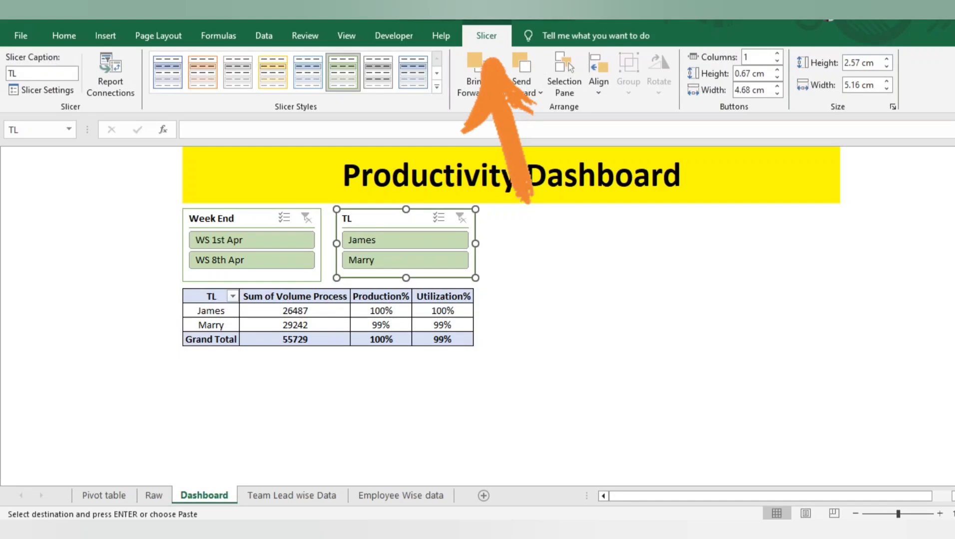
{"action": "left_click", "coordinate": [381, 291]}
{"action": "key", "text": "ctrl+a"}
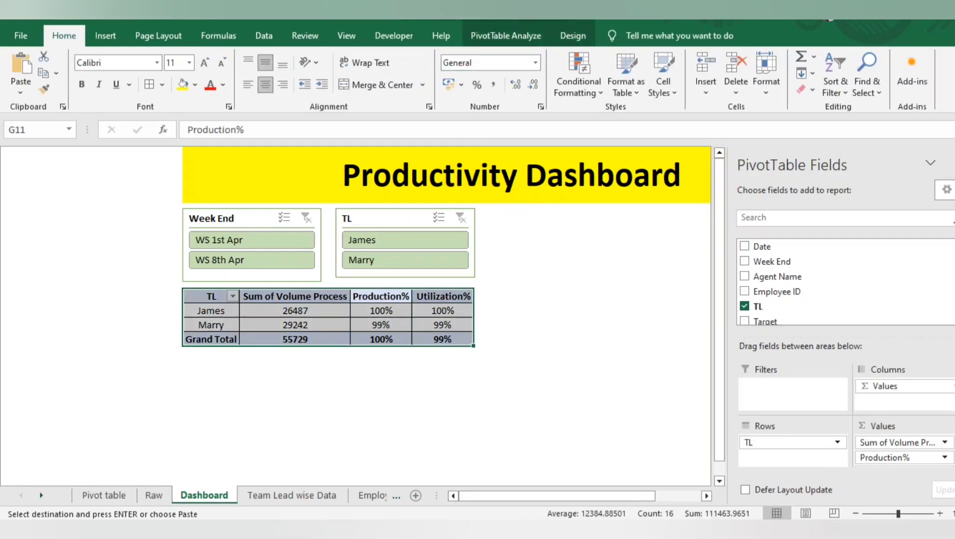
{"action": "left_click", "coordinate": [505, 36]}
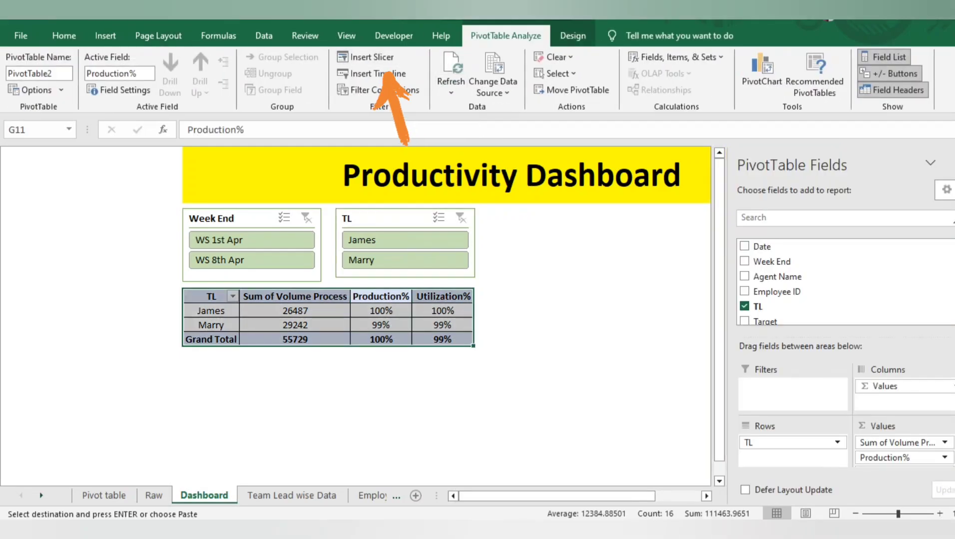
{"action": "left_click", "coordinate": [542, 253]}
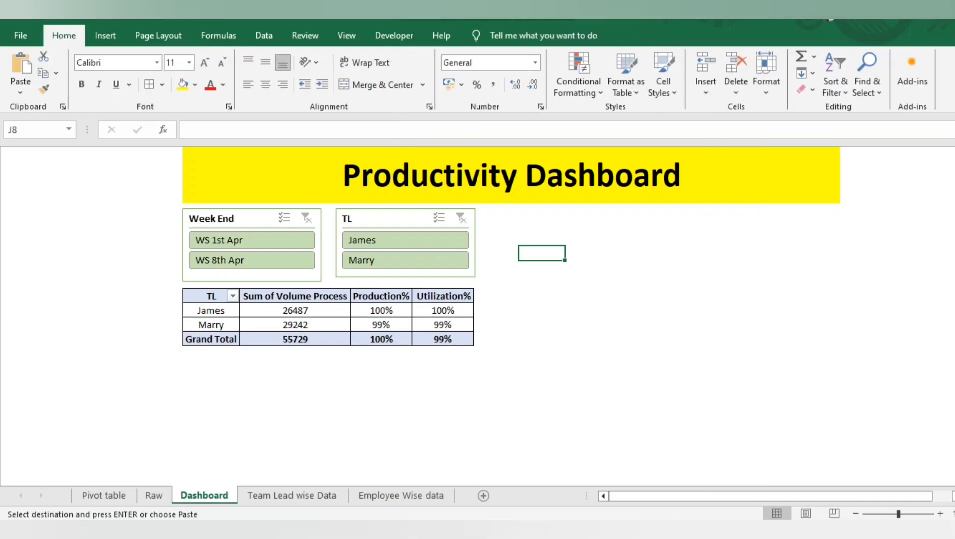
Open the TL slicer's report connections and confirm both PivotTable2 on Dashboard and PivotTable1 on Pivot table as connected
{"action": "left_click", "coordinate": [390, 219]}
{"action": "right_click", "coordinate": [405, 219]}
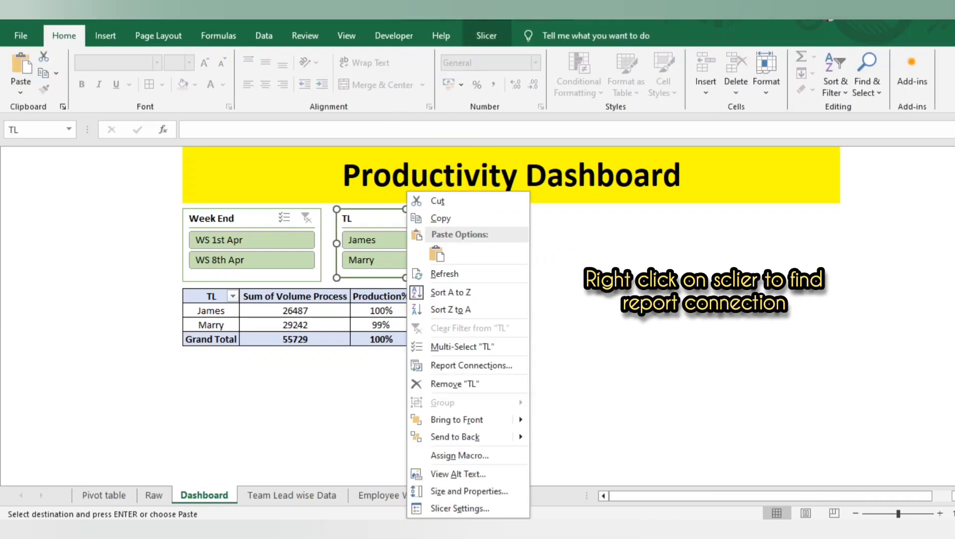
{"action": "left_click", "coordinate": [470, 365]}
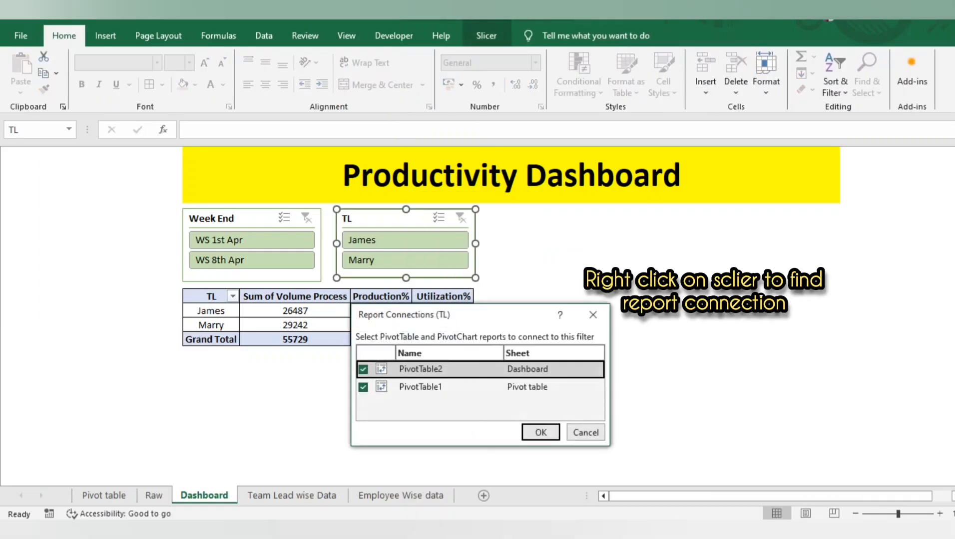
{"action": "left_click", "coordinate": [541, 433]}
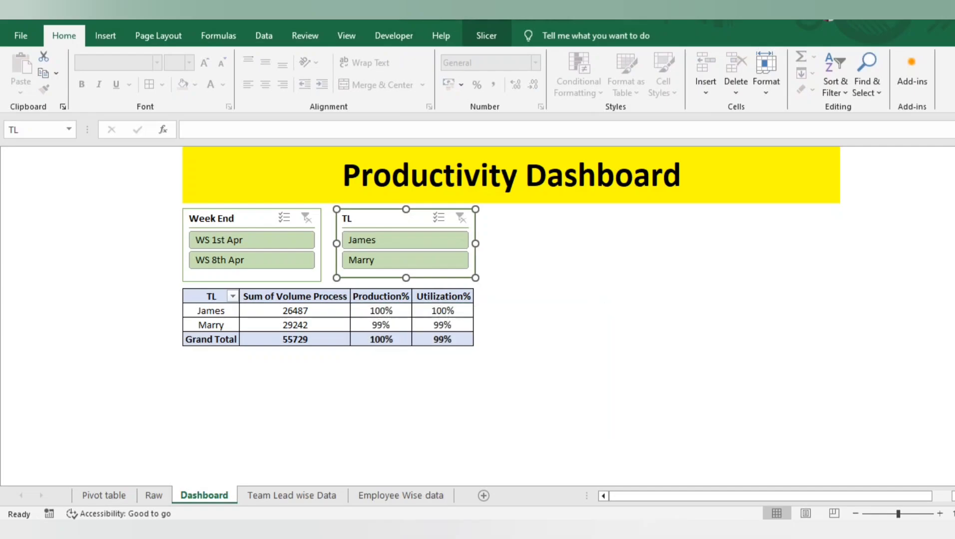
Test the TL slicer by filtering the PivotTable to each of the two team leads in turn, and clear its filter
{"action": "left_click", "coordinate": [541, 282]}
{"action": "left_click", "coordinate": [405, 240]}
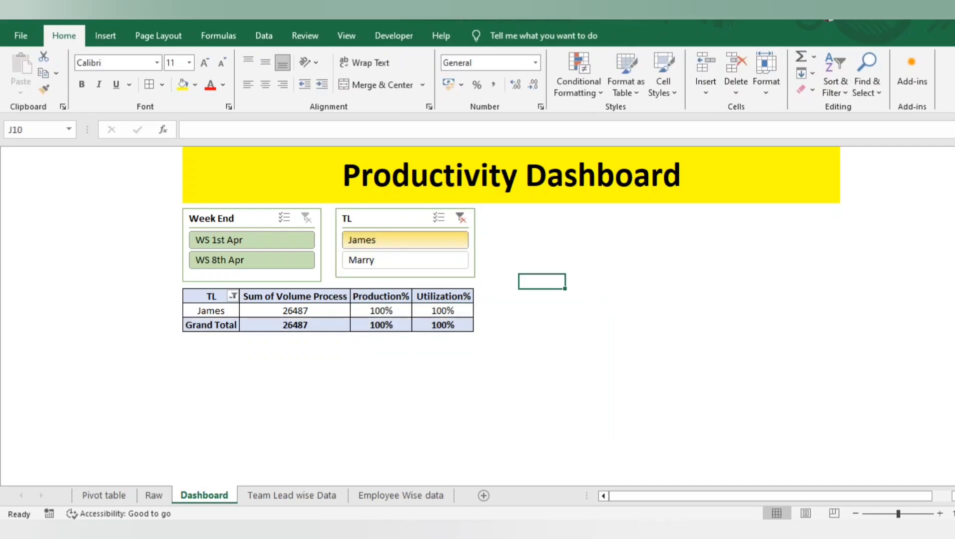
{"action": "left_click", "coordinate": [405, 261]}
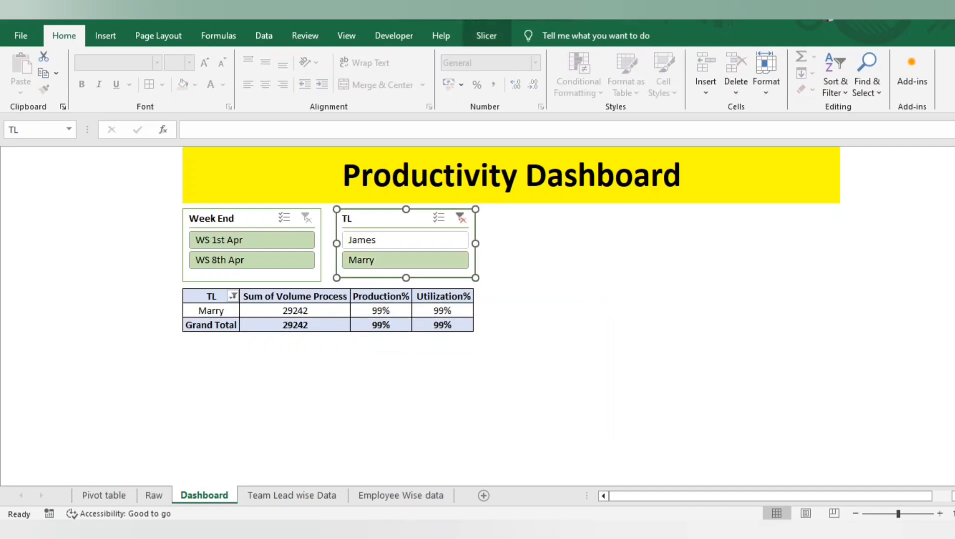
{"action": "left_click", "coordinate": [460, 218]}
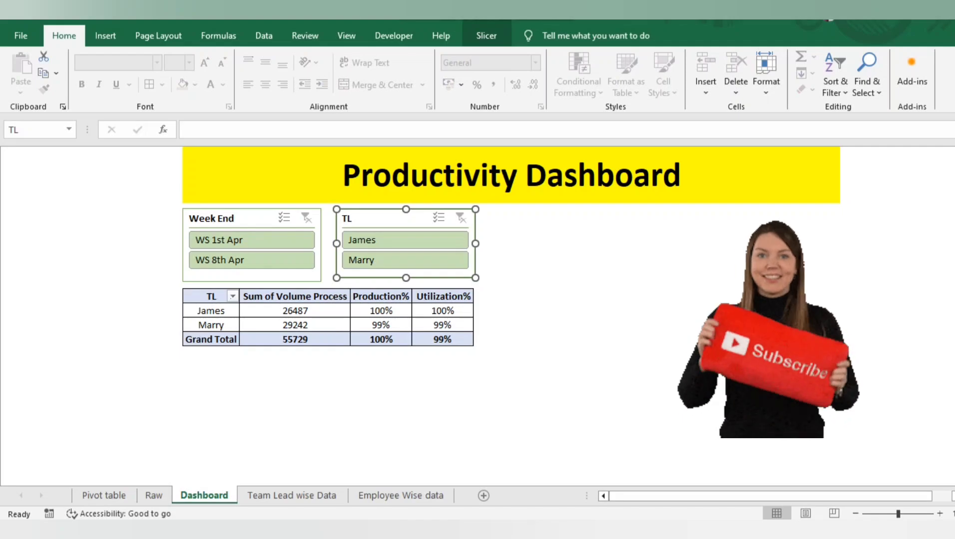
Insert a slicer for the Date field of the team lead PivotTable on the Dashboard sheet
{"action": "left_click", "coordinate": [380, 297]}
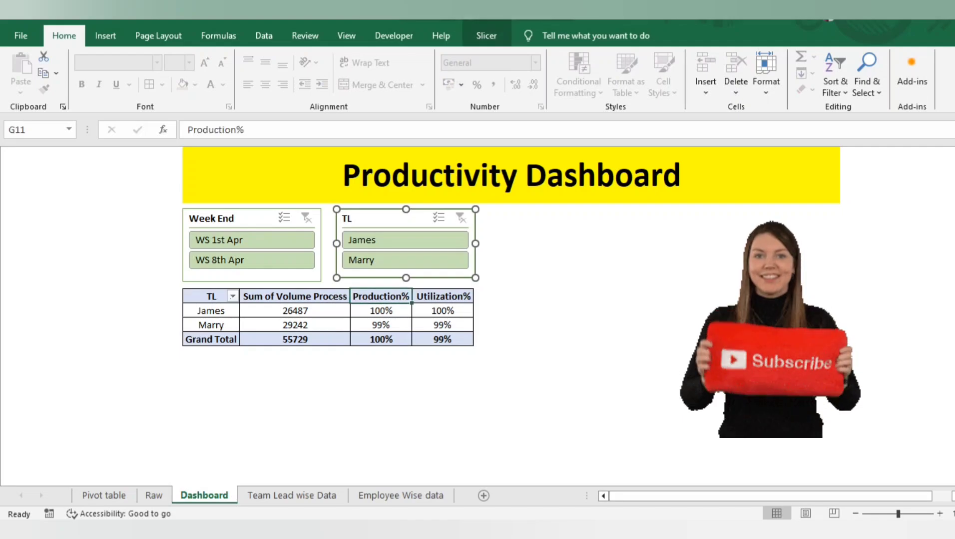
{"action": "key", "text": "ctrl+a"}
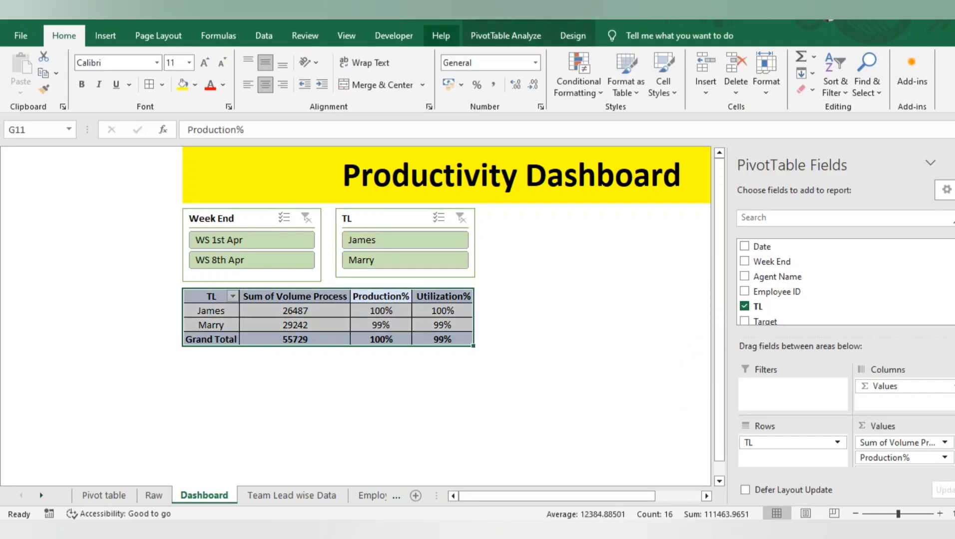
{"action": "left_click", "coordinate": [505, 36]}
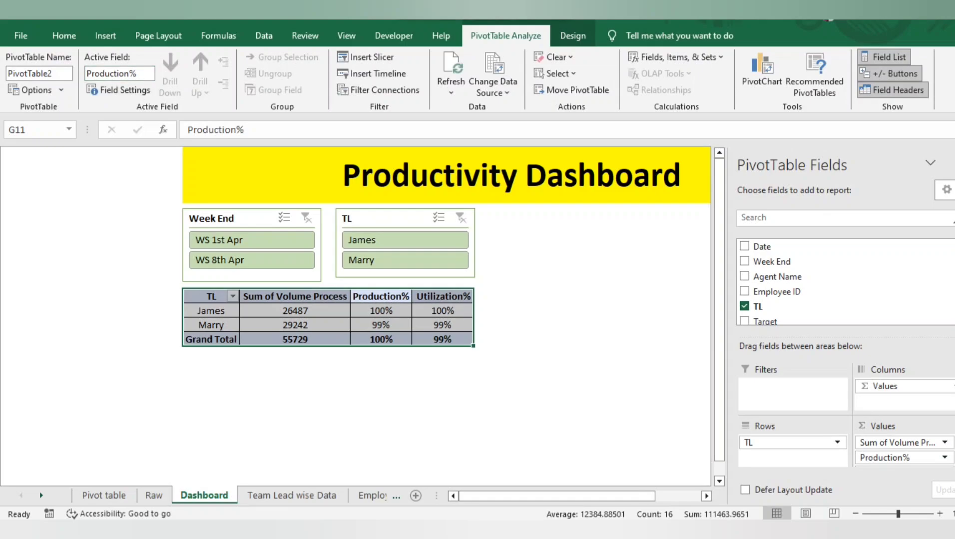
{"action": "left_click", "coordinate": [367, 57]}
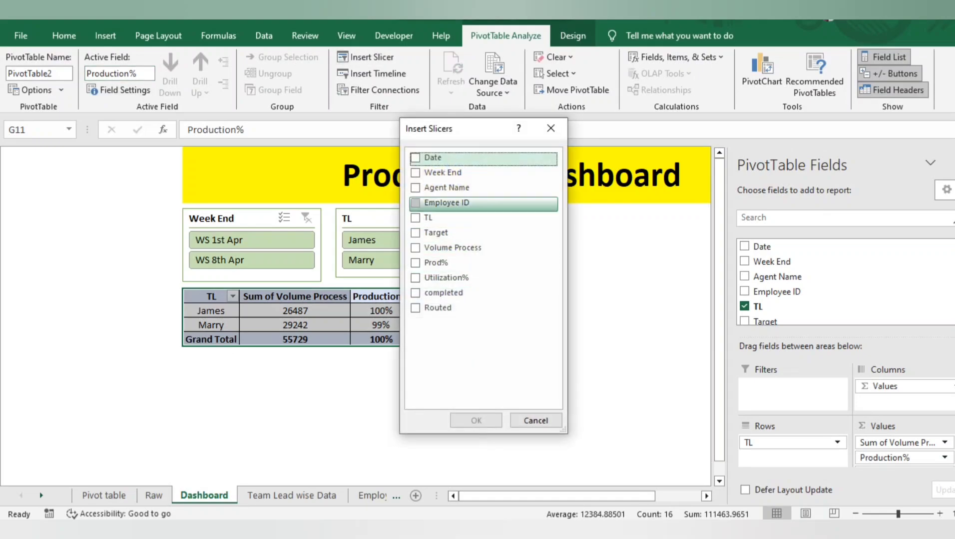
{"action": "left_click", "coordinate": [415, 157]}
{"action": "left_click", "coordinate": [476, 420]}
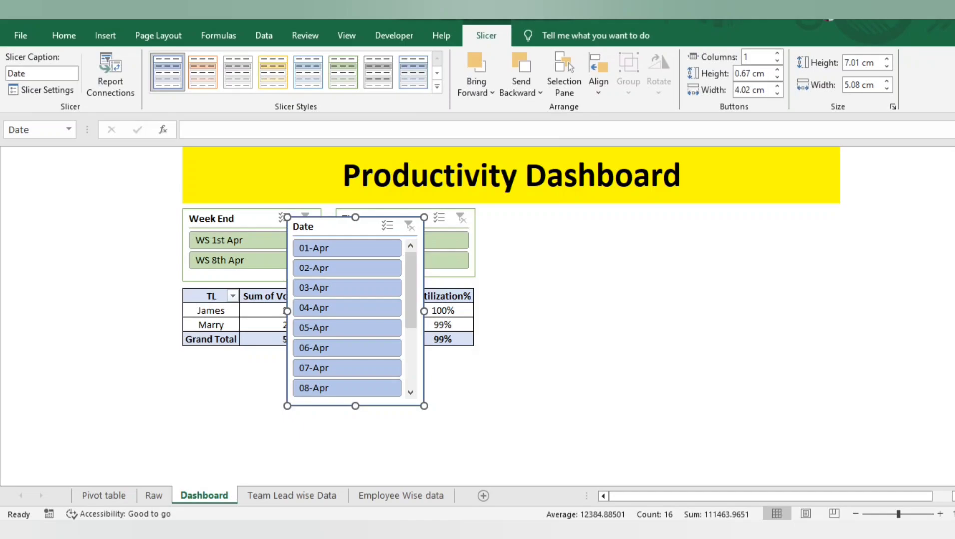
Resize the Date slicer to about 15.27 cm wide and 2.83 cm high, and place it beside the TL slicer under the dashboard title
{"action": "left_click_drag", "start_coordinate": [423, 312], "coordinate": [699, 311]}
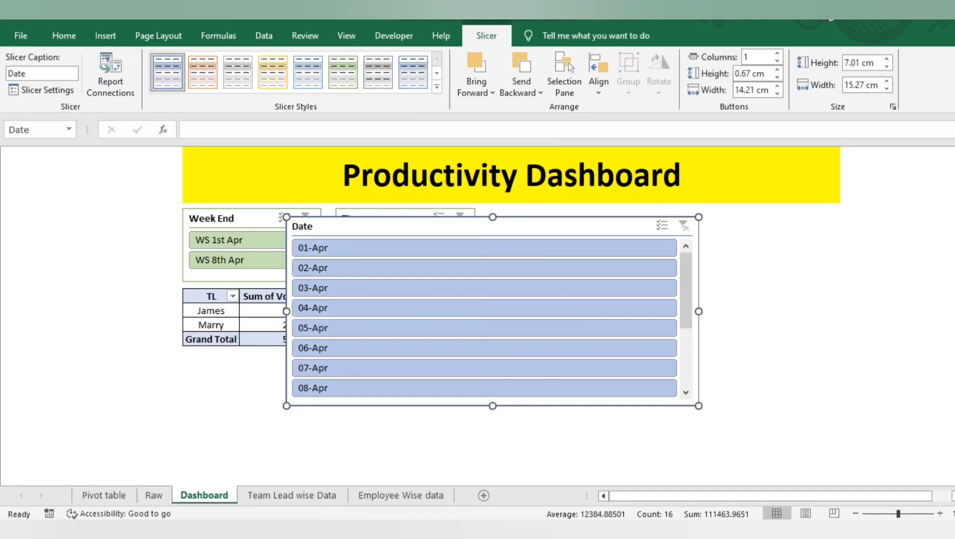
{"action": "left_click_drag", "start_coordinate": [493, 406], "coordinate": [492, 293]}
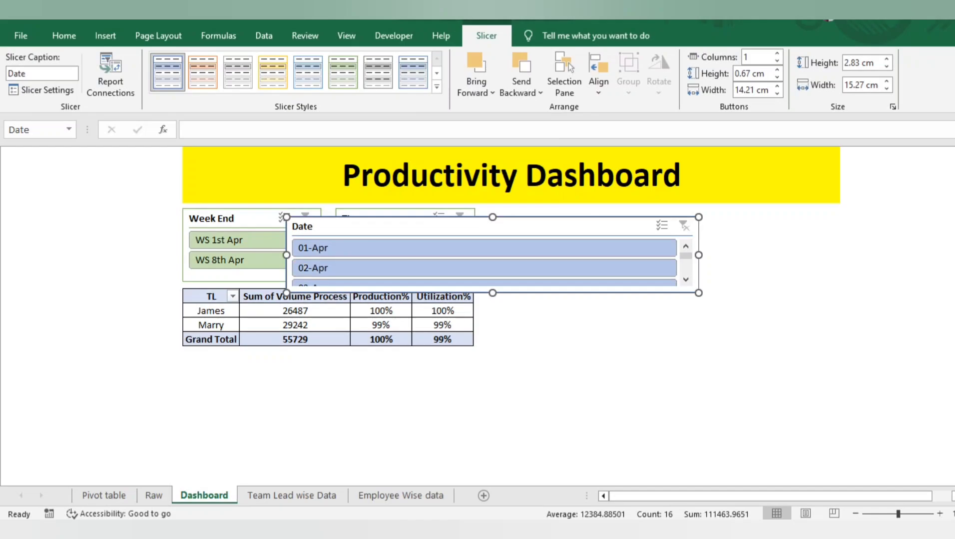
{"action": "left_click_drag", "start_coordinate": [492, 227], "coordinate": [688, 218]}
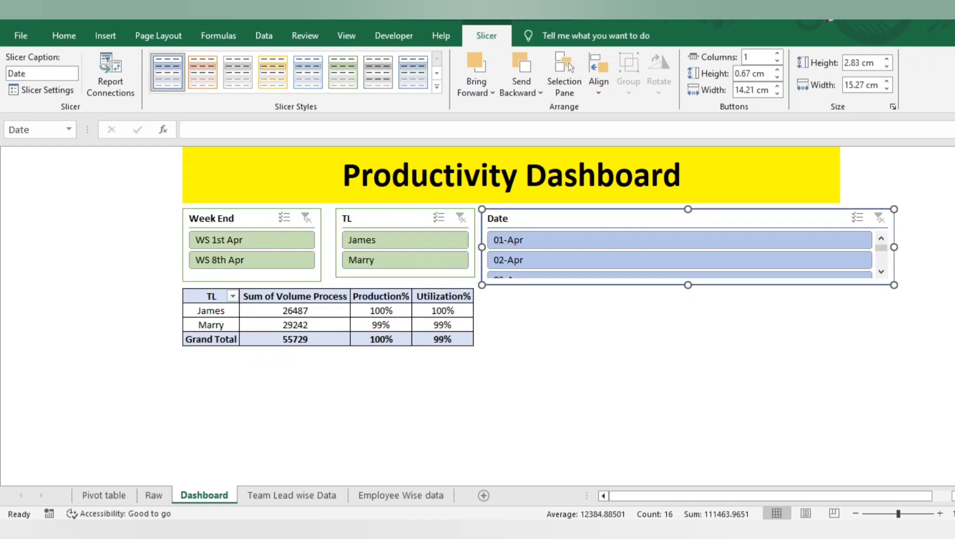
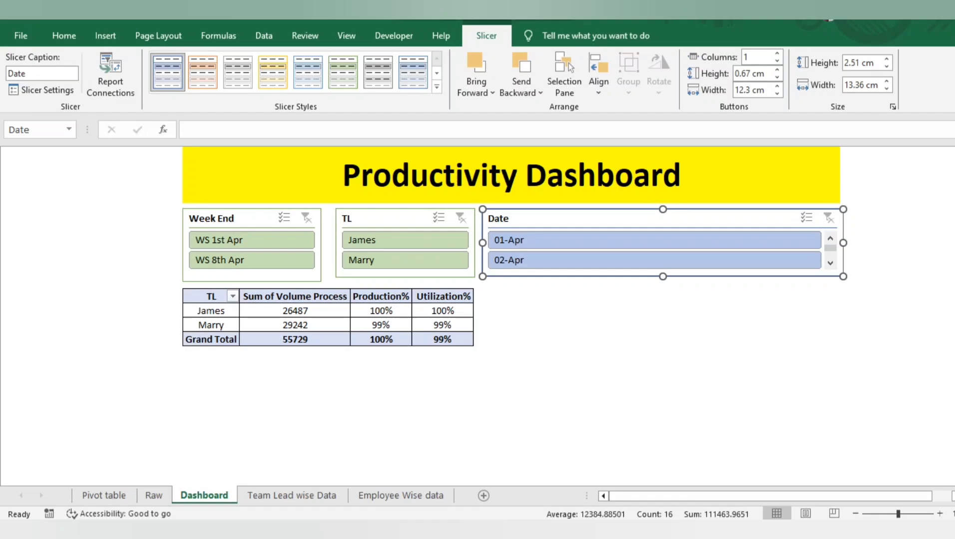
Arrange the Date slicer's buttons in 4 columns and apply the light green slicer style used by the Week End and TL slicers
{"action": "left_click", "coordinate": [776, 53]}
{"action": "left_click", "coordinate": [777, 53]}
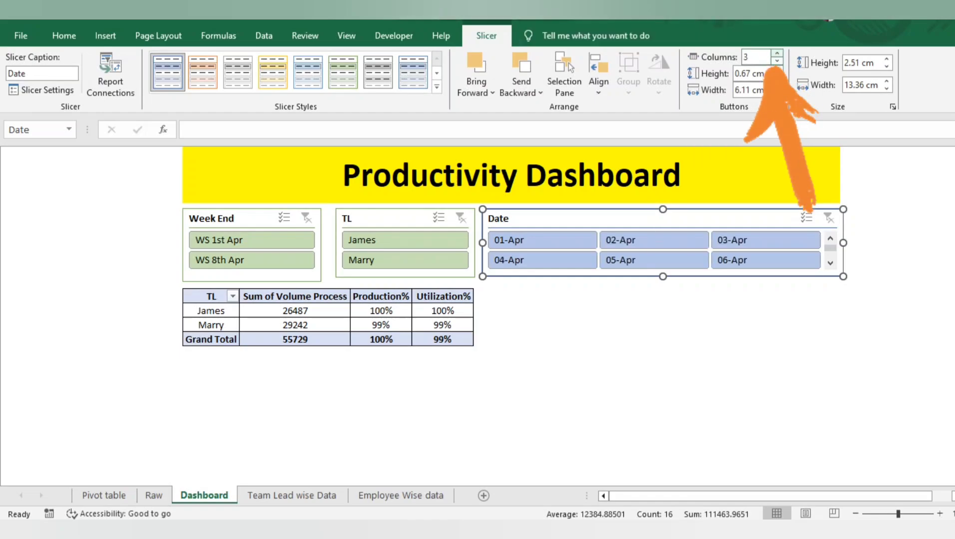
{"action": "left_click", "coordinate": [777, 53]}
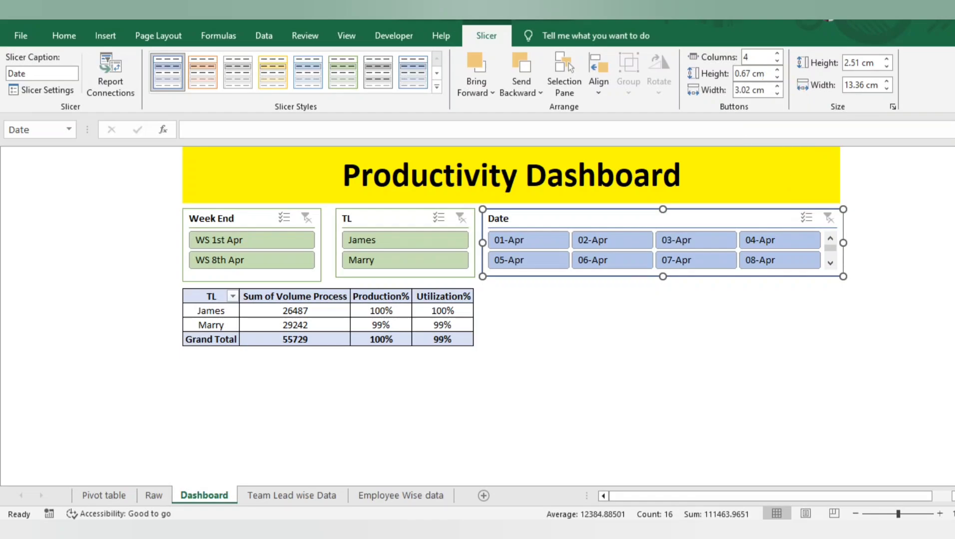
{"action": "left_click", "coordinate": [342, 72]}
{"action": "left_click", "coordinate": [588, 310]}
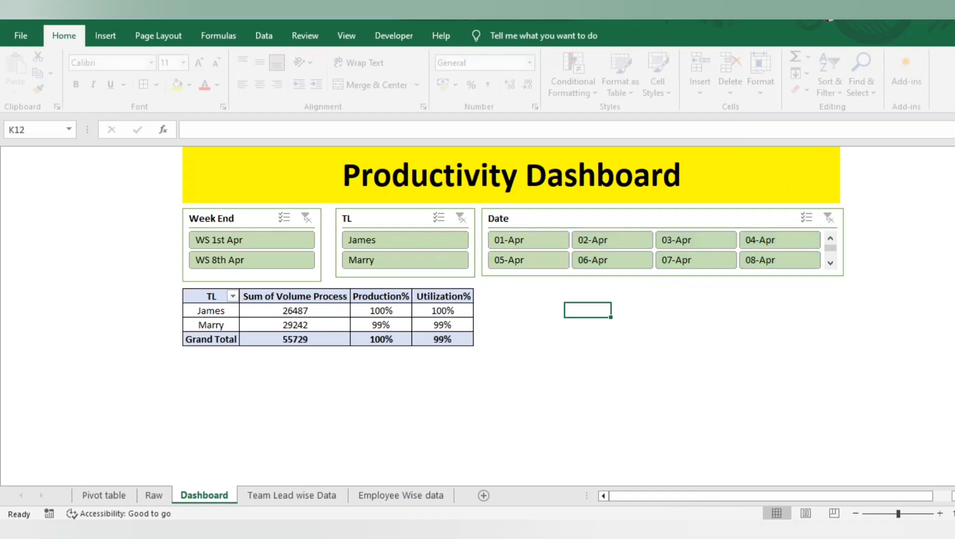
Connect the Date slicer to PivotTable1 on the Pivot table sheet through its report connections
{"action": "left_click", "coordinate": [560, 219]}
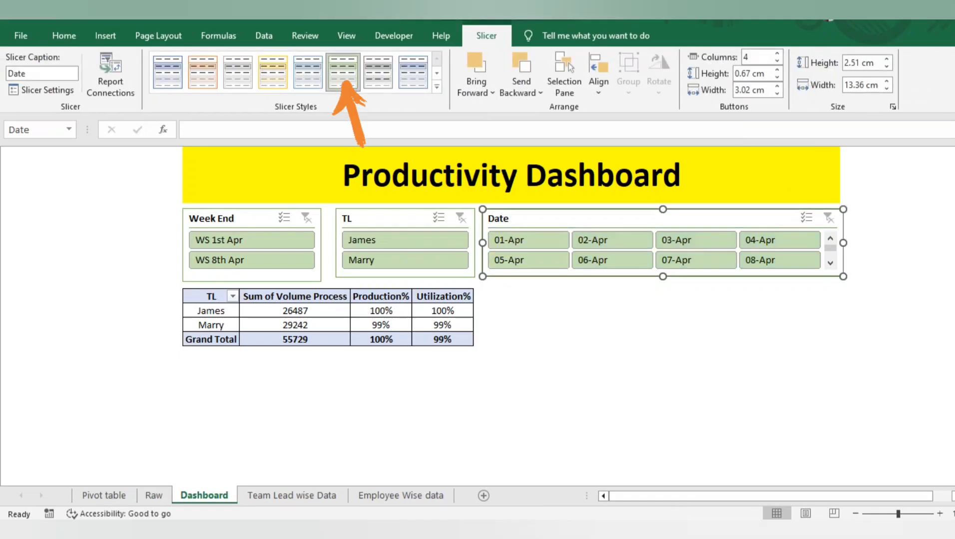
{"action": "right_click", "coordinate": [561, 219]}
{"action": "left_click", "coordinate": [624, 365]}
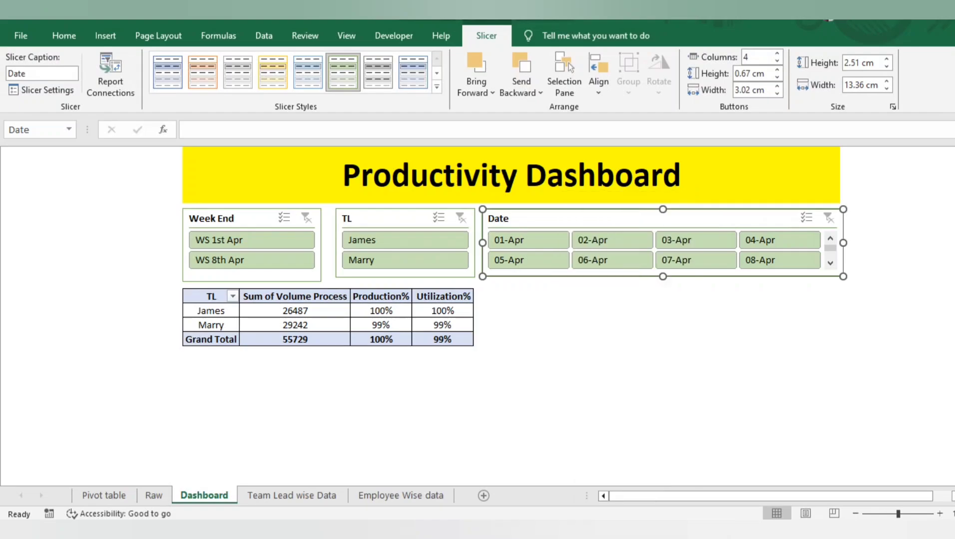
{"action": "left_click", "coordinate": [515, 397]}
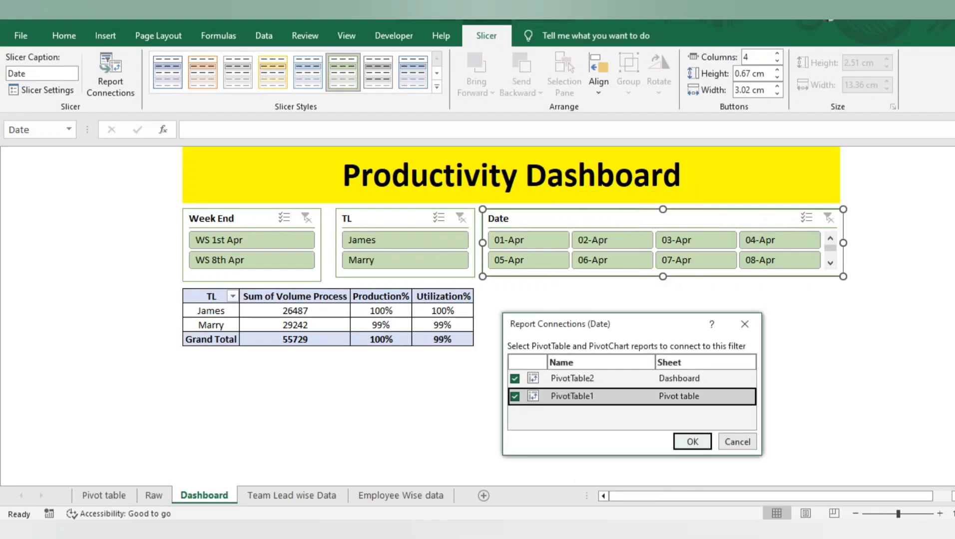
{"action": "left_click", "coordinate": [692, 442]}
{"action": "left_click", "coordinate": [542, 310]}
Test the Date slicer by filtering the dashboard PivotTable to single dates such as 01-Apr, 05-Apr, 08-Apr and 11-Apr
{"action": "left_click", "coordinate": [529, 241]}
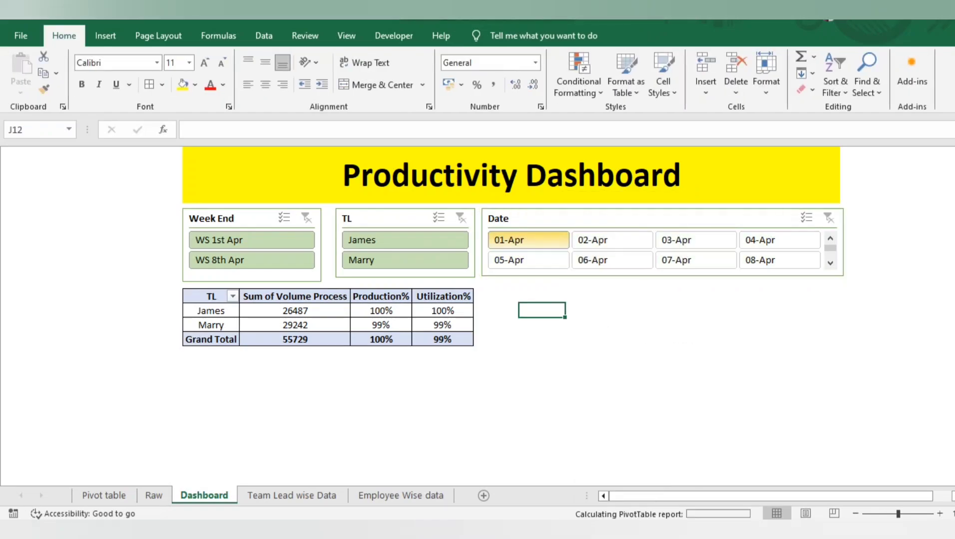
{"action": "left_click", "coordinate": [529, 260]}
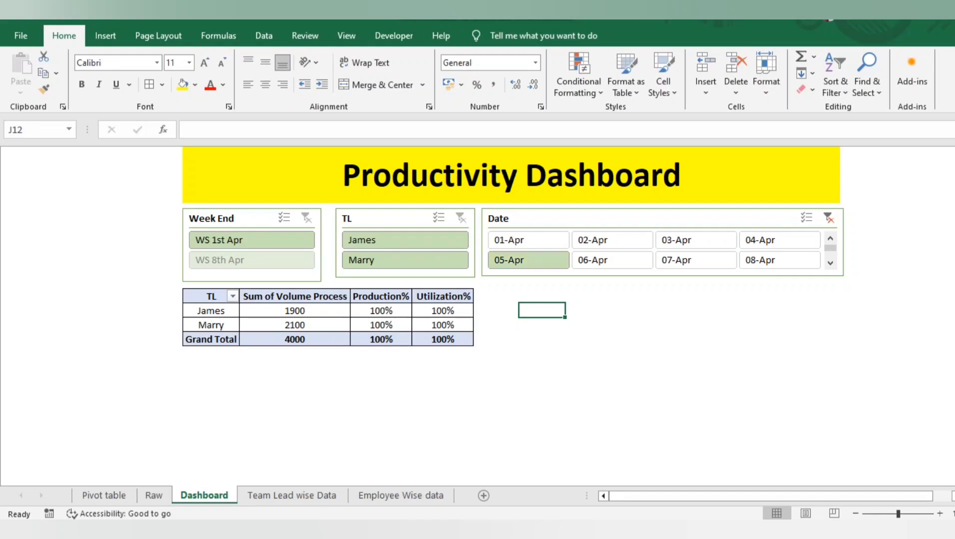
{"action": "left_click", "coordinate": [612, 240]}
{"action": "left_click", "coordinate": [528, 240]}
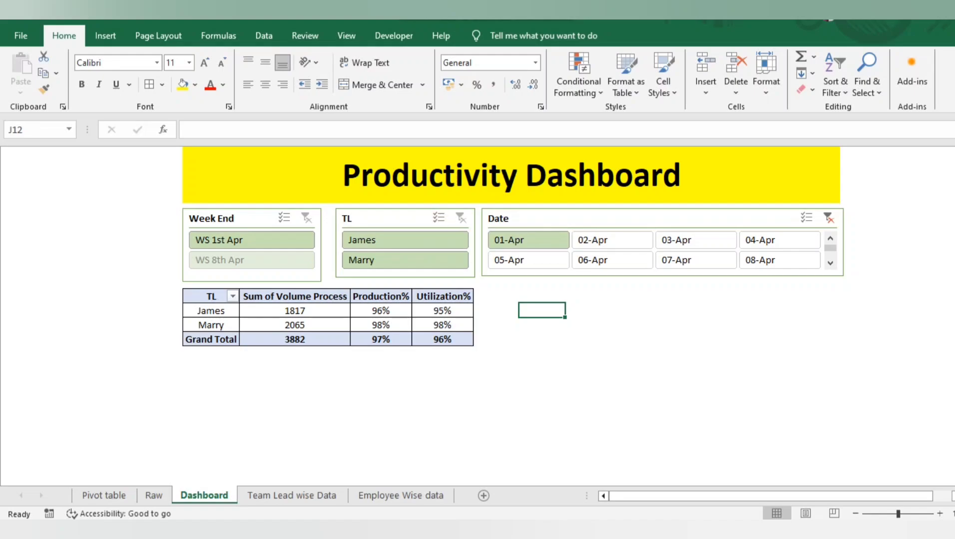
{"action": "left_click", "coordinate": [779, 261]}
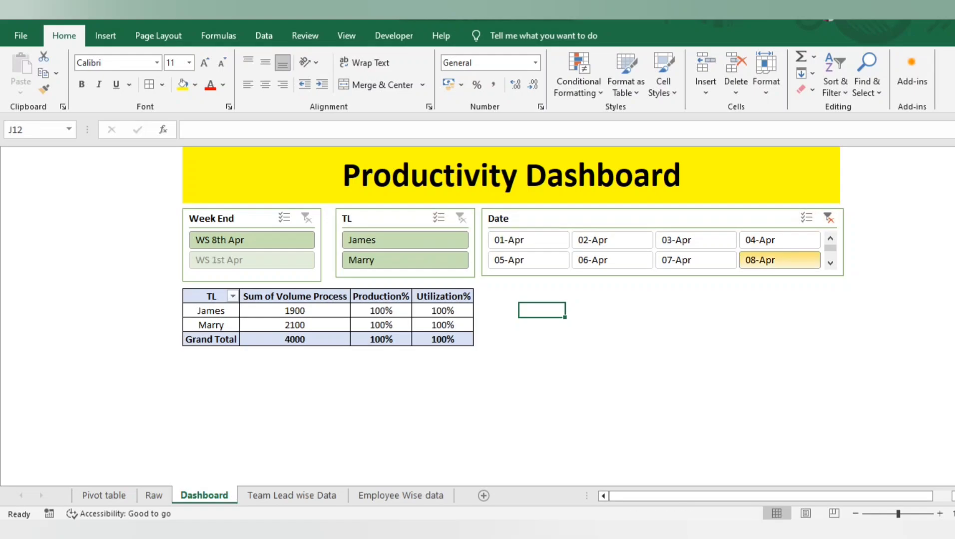
{"action": "left_click", "coordinate": [831, 262]}
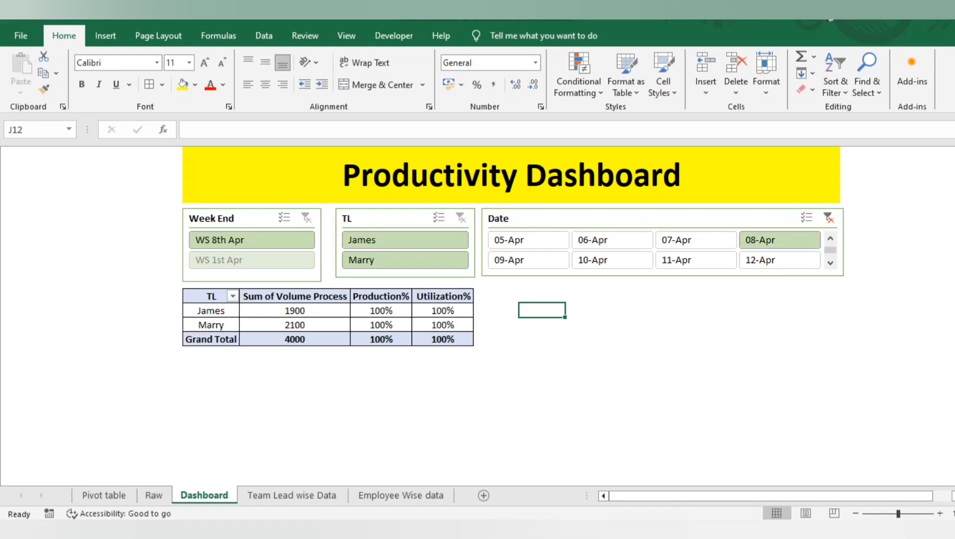
{"action": "left_click", "coordinate": [696, 260]}
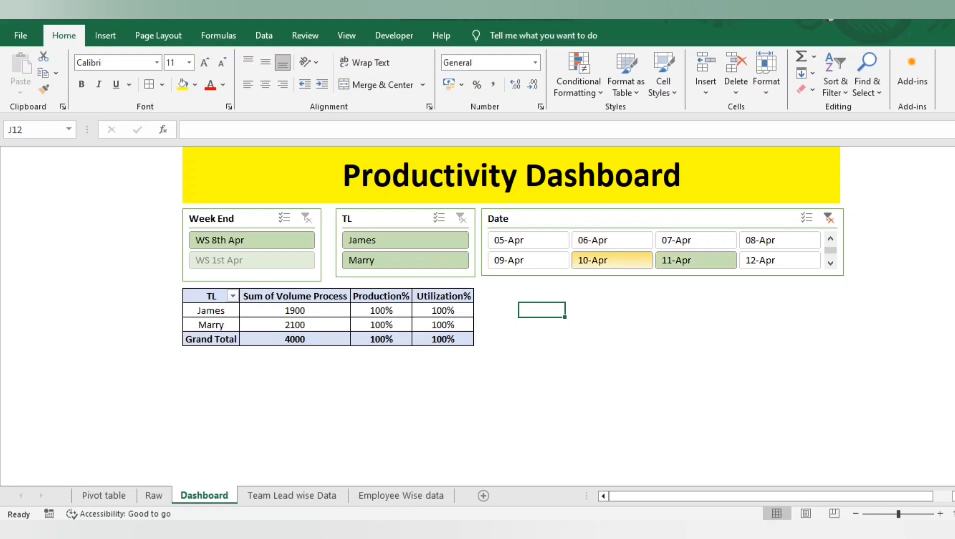
Test the Week End slicer with WS 8th Apr combined with 02-Apr, and clear the Date and Week End filters
{"action": "left_click", "coordinate": [251, 240]}
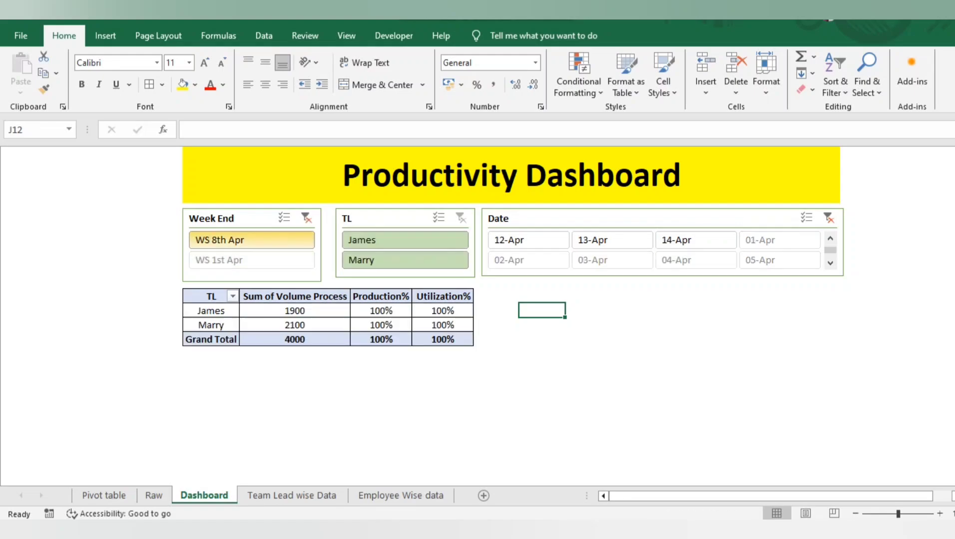
{"action": "scroll", "coordinate": [528, 260], "scroll_direction": "down", "scroll_amount": 1}
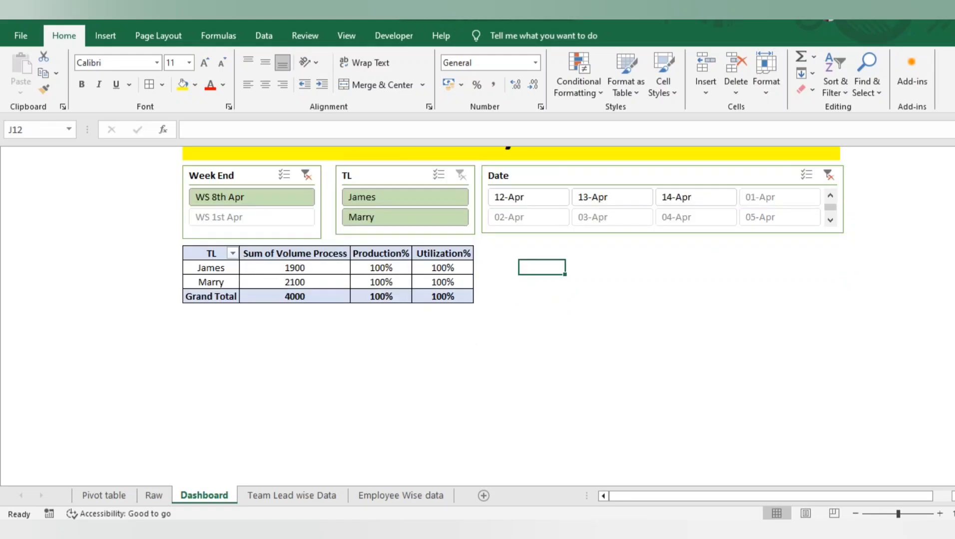
{"action": "left_click", "coordinate": [528, 217]}
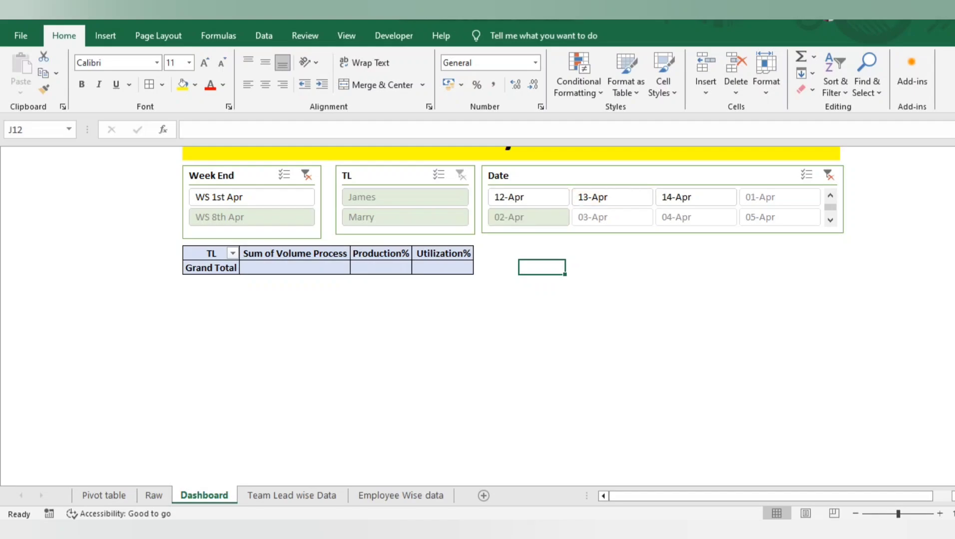
{"action": "left_click", "coordinate": [828, 175]}
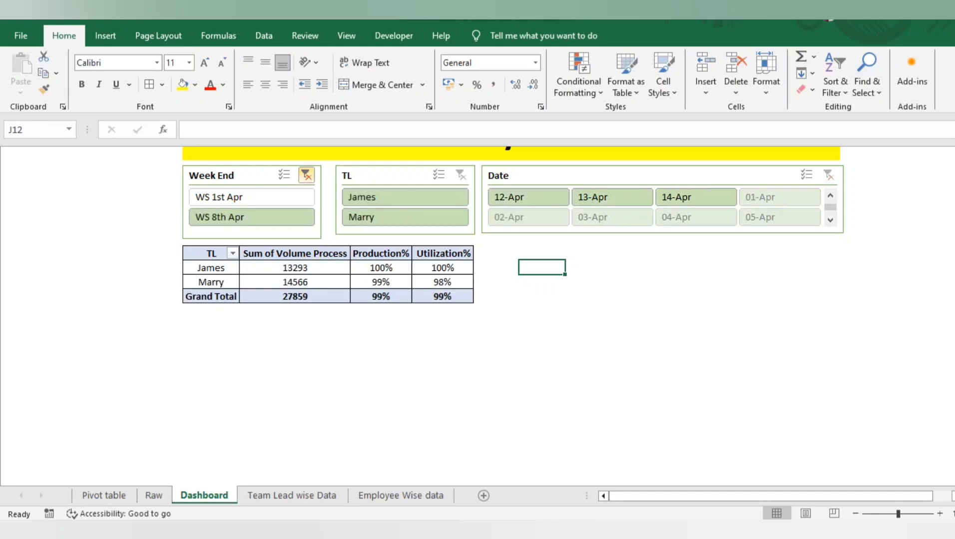
{"action": "left_click", "coordinate": [306, 175]}
{"action": "left_click", "coordinate": [496, 282]}
{"action": "scroll", "coordinate": [496, 282], "scroll_direction": "down", "scroll_amount": 2}
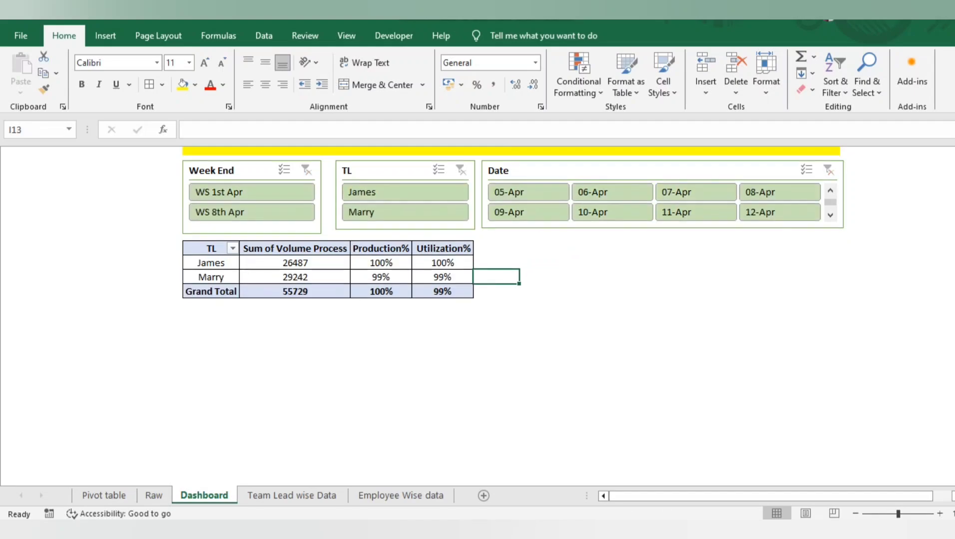
{"action": "scroll", "coordinate": [496, 282], "scroll_direction": "up", "scroll_amount": 3}
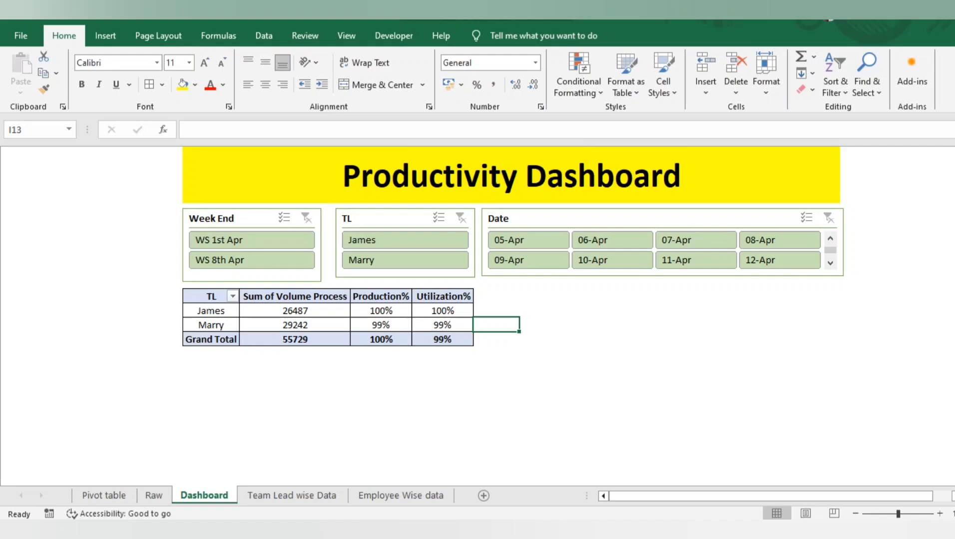
Copy the entire team lead PivotTable, including headers and grand total, on the Pivot table sheet
{"action": "left_click", "coordinate": [210, 297]}
{"action": "left_click", "coordinate": [154, 495]}
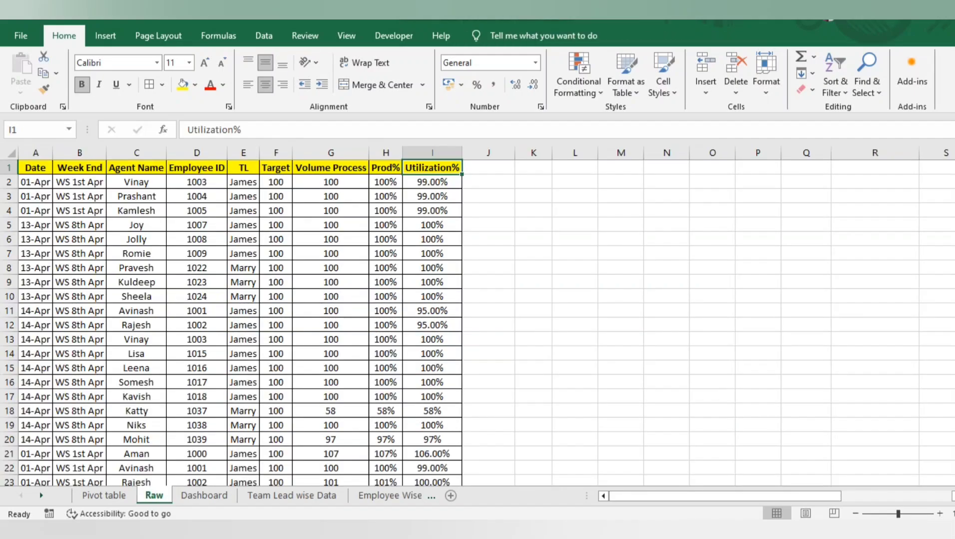
{"action": "left_click", "coordinate": [104, 496]}
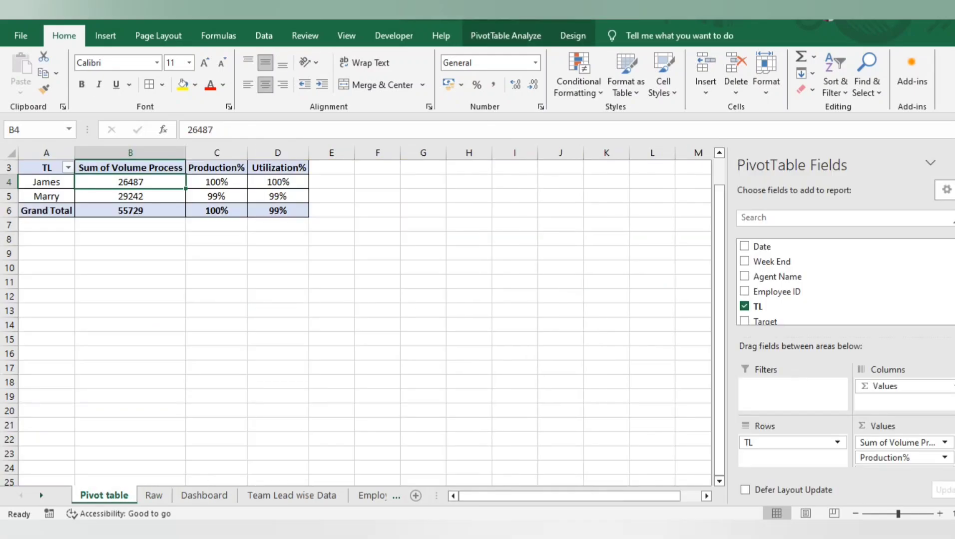
{"action": "key", "text": "Down"}
{"action": "key", "text": "Left"}
{"action": "key", "text": "ctrl+Up"}
{"action": "key", "text": "ctrl+shift+Down"}
{"action": "key", "text": "ctrl+shift+Right"}
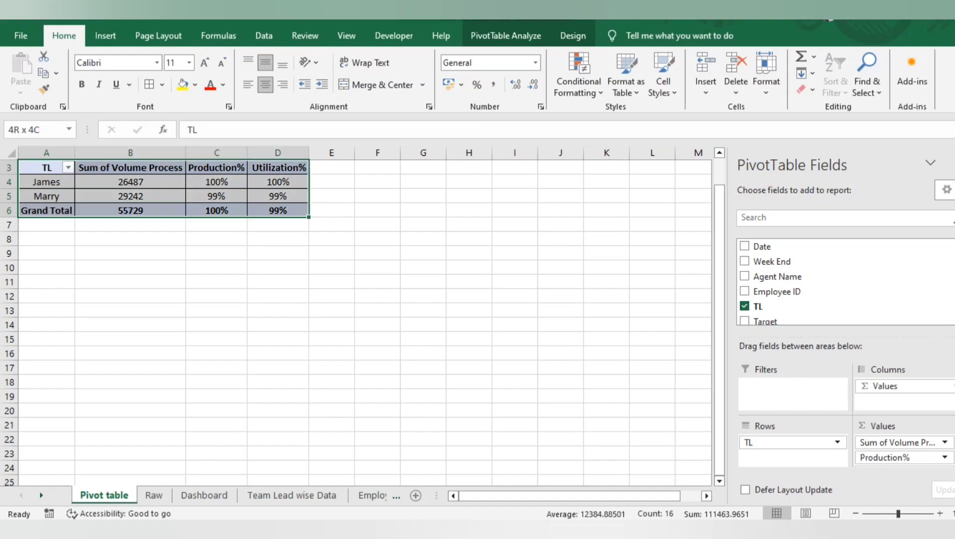
{"action": "key", "text": "ctrl+c"}
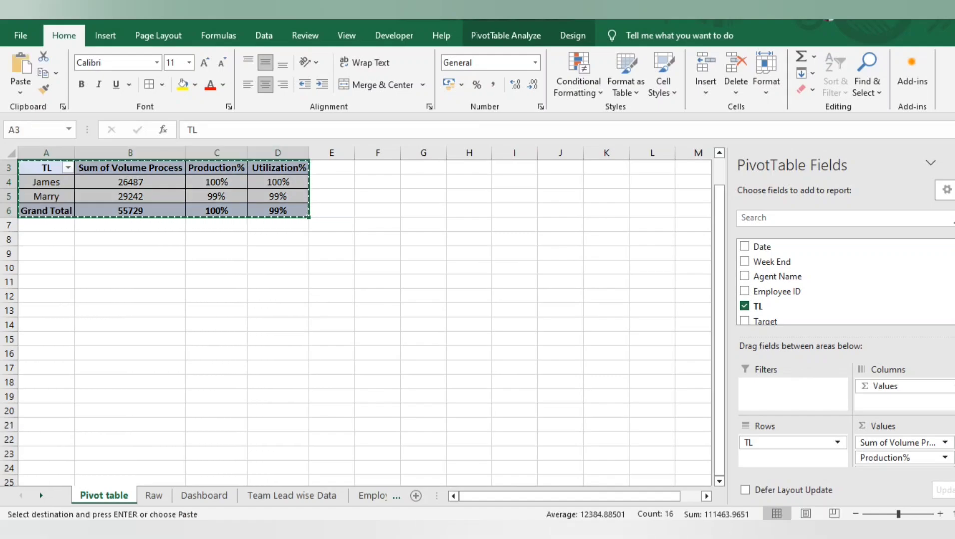
Remove Sum of Volume Process from the PivotTable on the Pivot table sheet, and check the Dashboard's PivotTable
{"action": "left_click", "coordinate": [945, 442]}
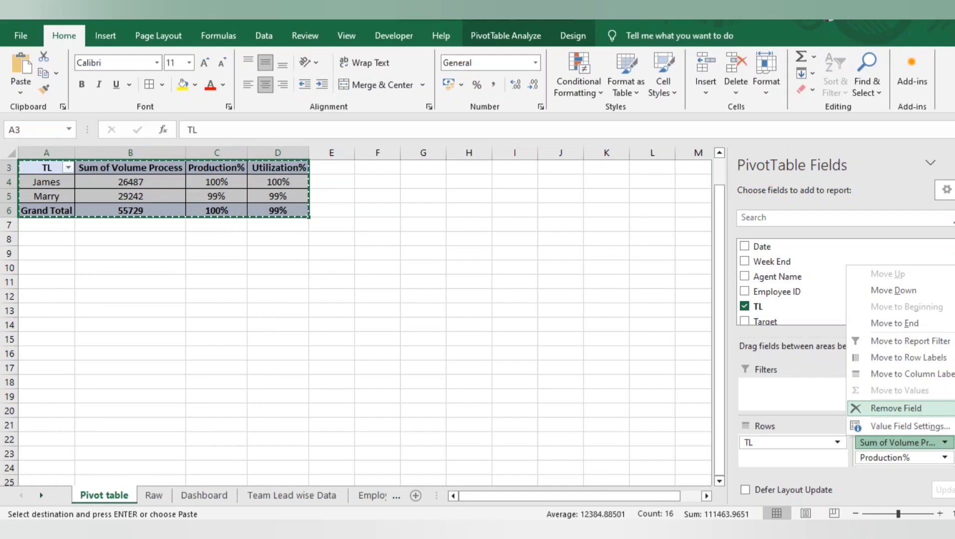
{"action": "left_click", "coordinate": [895, 409]}
{"action": "left_click", "coordinate": [205, 496]}
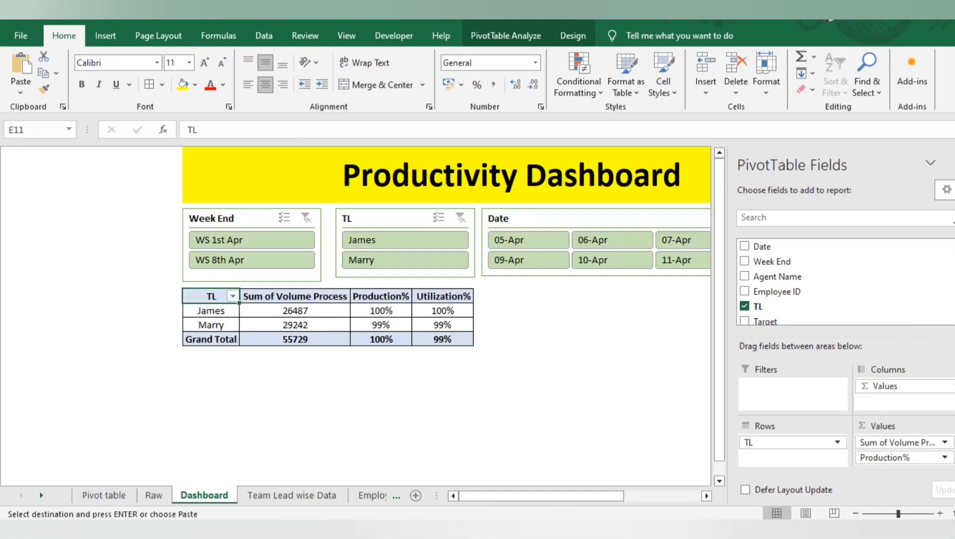
{"action": "left_click", "coordinate": [104, 495]}
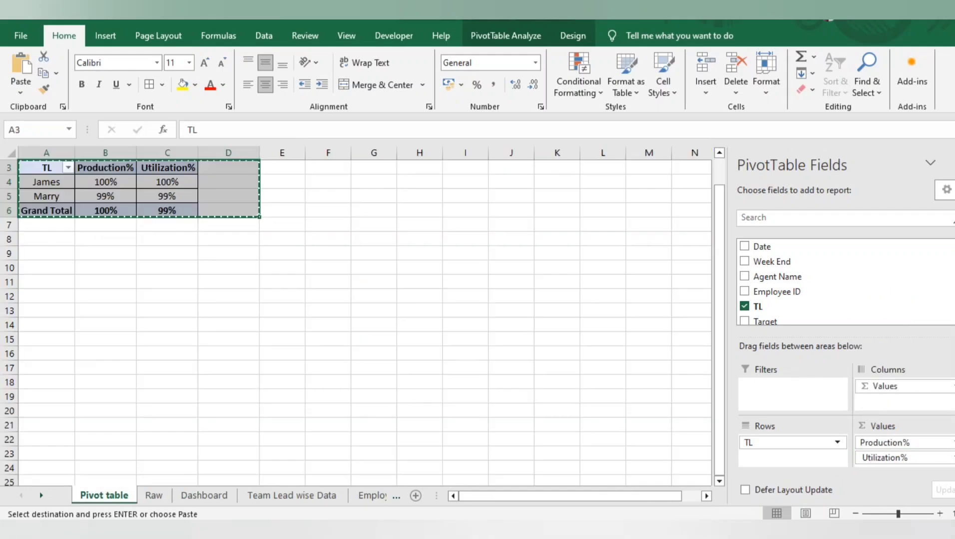
Insert a 3-D Column PivotChart of Production% and Utilization% by TL from the PivotTable on the Pivot table sheet
{"action": "key", "text": "Up"}
{"action": "key", "text": "Left"}
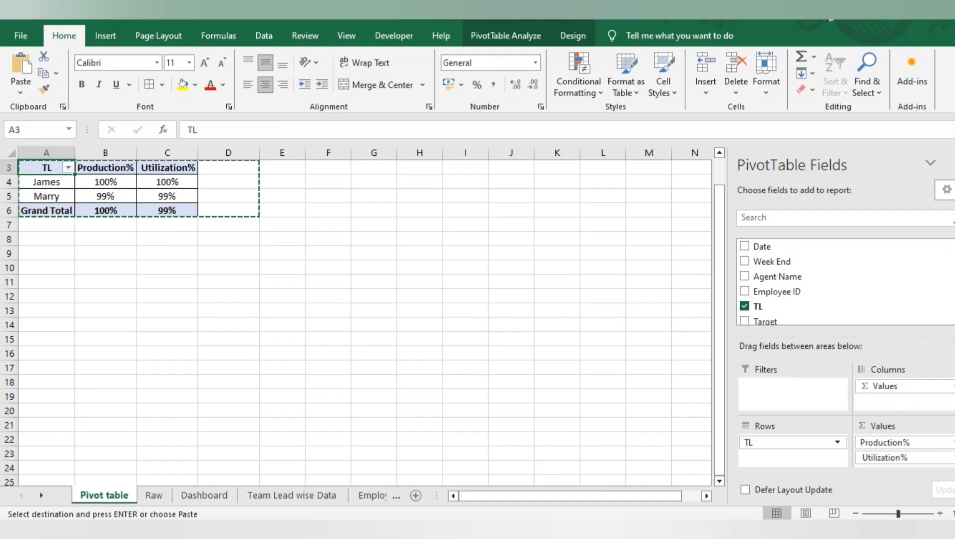
{"action": "key", "text": "Right"}
{"action": "key", "text": "Left"}
{"action": "key", "text": "ctrl+shift+Down"}
{"action": "key", "text": "ctrl+shift+Right"}
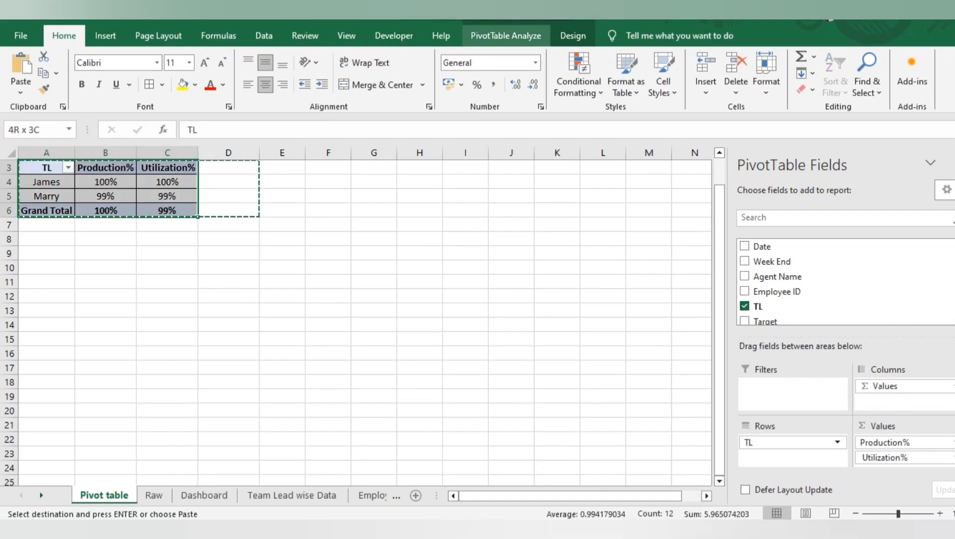
{"action": "left_click", "coordinate": [506, 36]}
{"action": "left_click", "coordinate": [105, 36]}
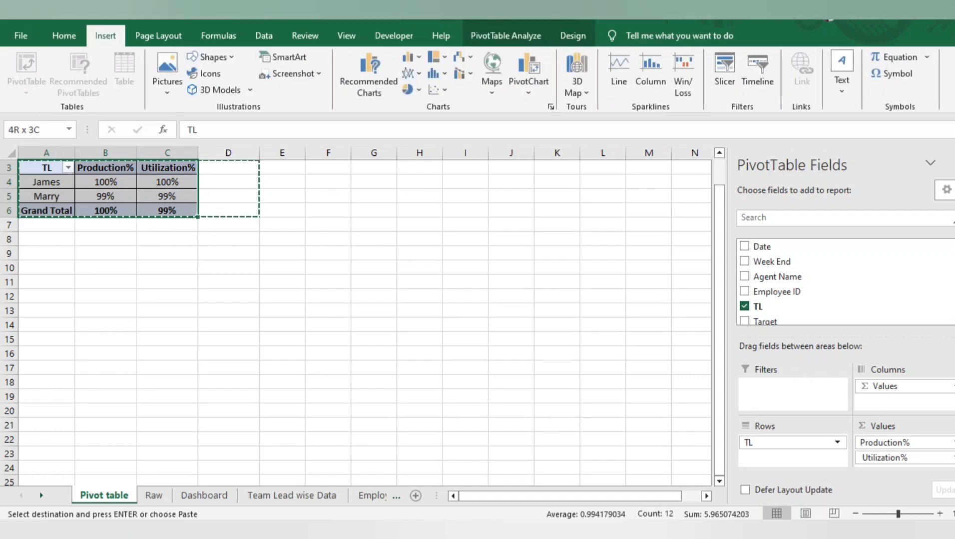
{"action": "left_click", "coordinate": [369, 75]}
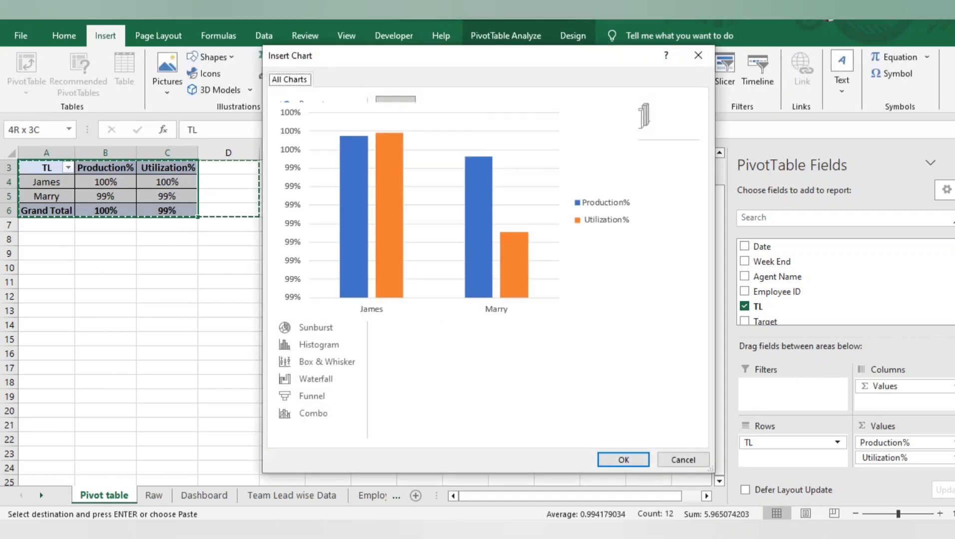
{"action": "left_click", "coordinate": [623, 460]}
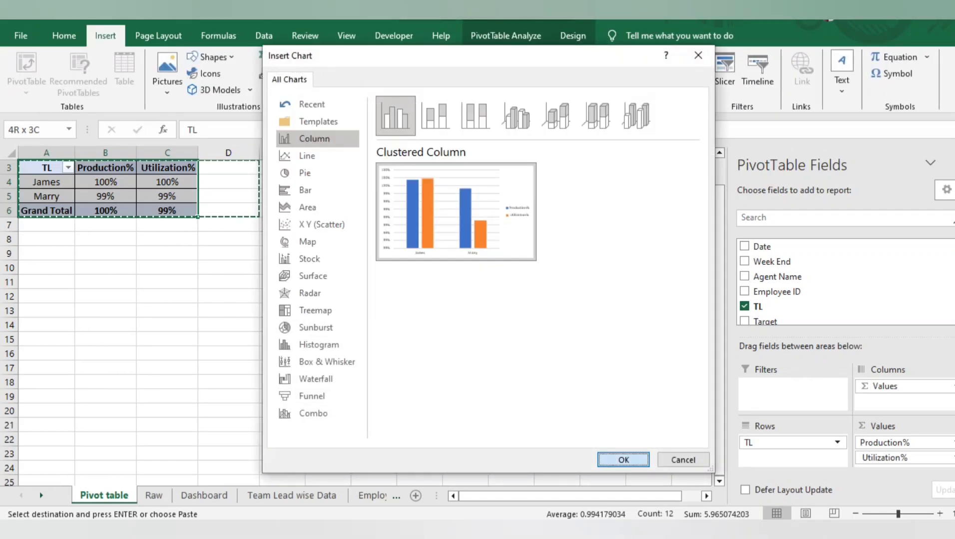
{"action": "left_click", "coordinate": [636, 116]}
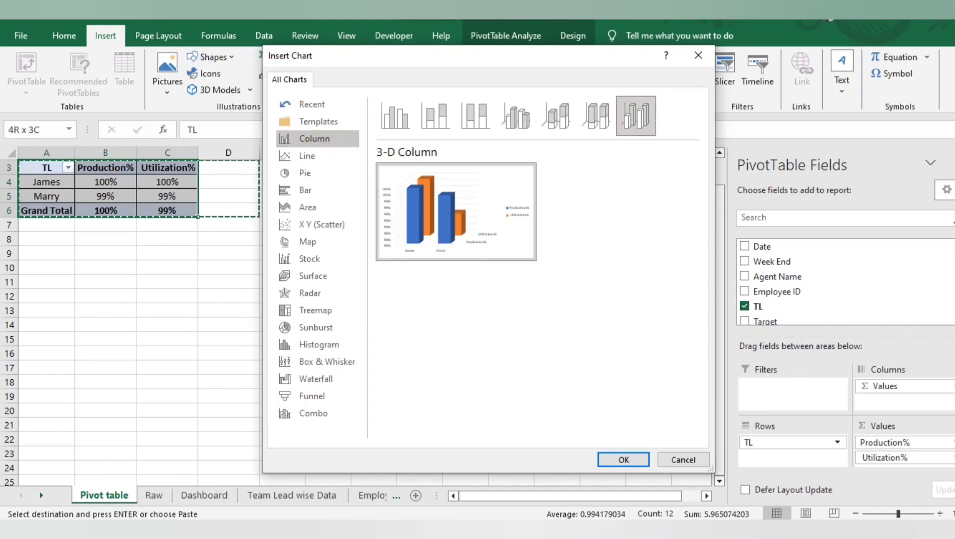
{"action": "left_click", "coordinate": [624, 460]}
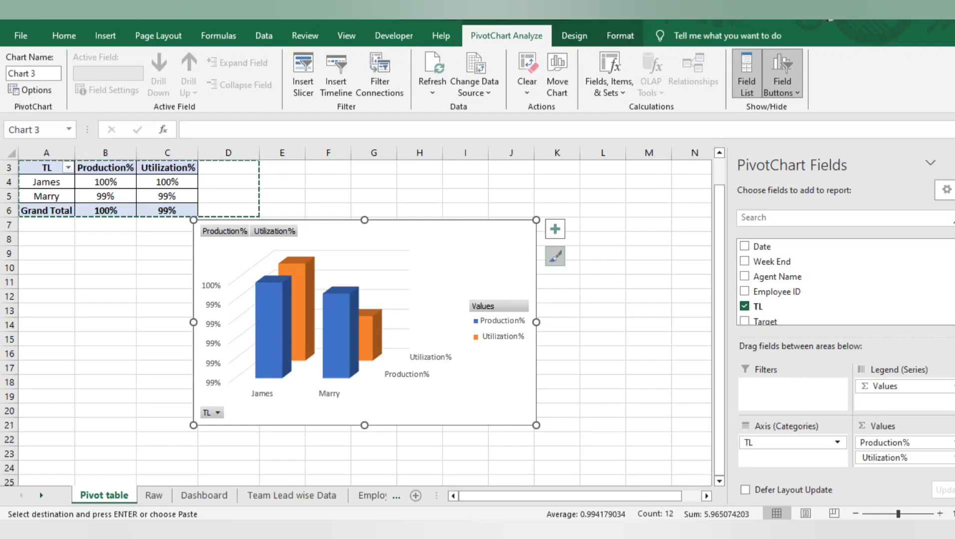
{"action": "scroll", "coordinate": [844, 283], "scroll_direction": "down", "scroll_amount": 3}
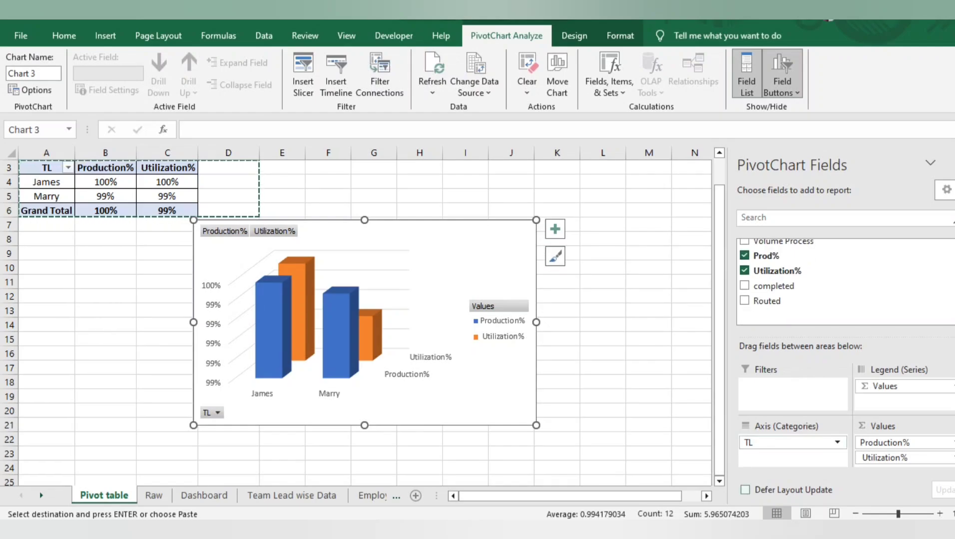
{"action": "left_click", "coordinate": [745, 490]}
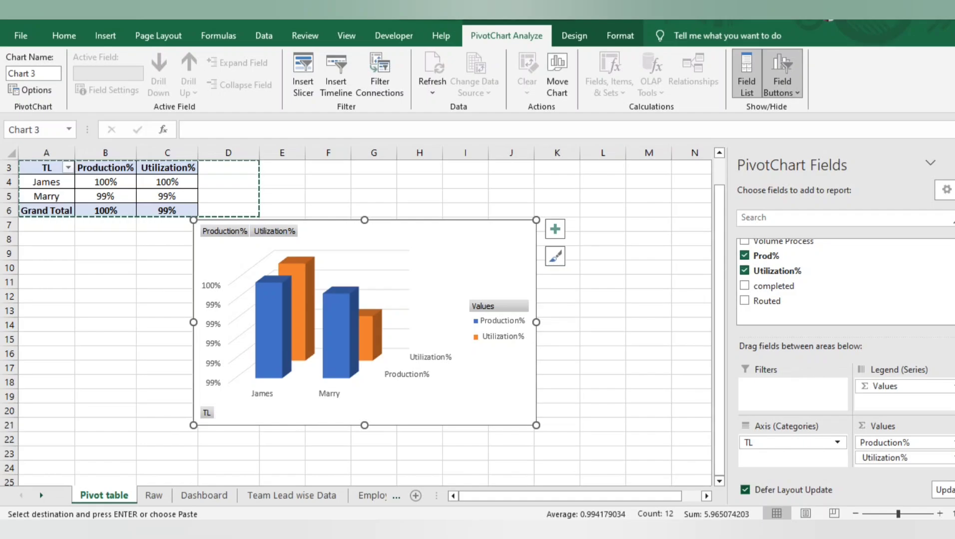
{"action": "left_click", "coordinate": [745, 490]}
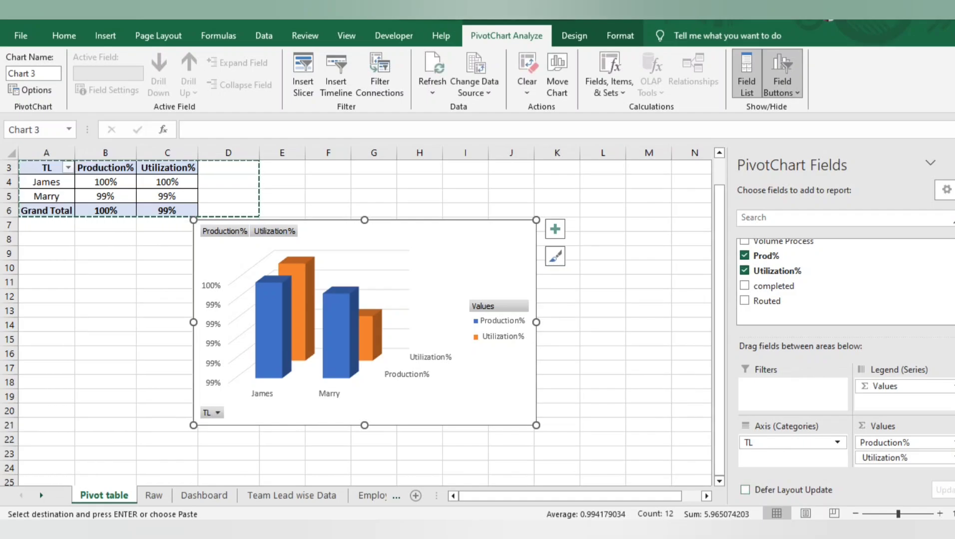
Add data labels to the team lead PivotChart and remove its gridlines
{"action": "left_click", "coordinate": [555, 228]}
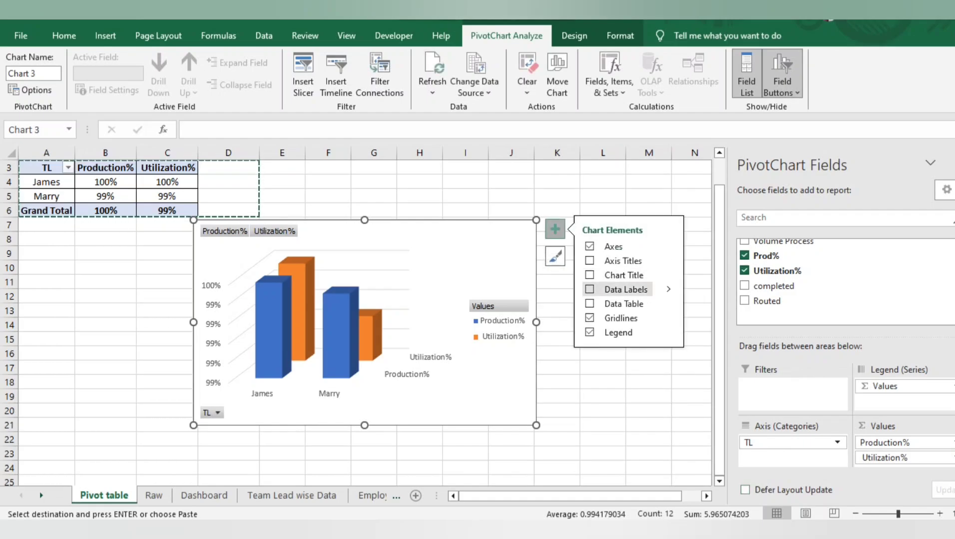
{"action": "left_click", "coordinate": [590, 289]}
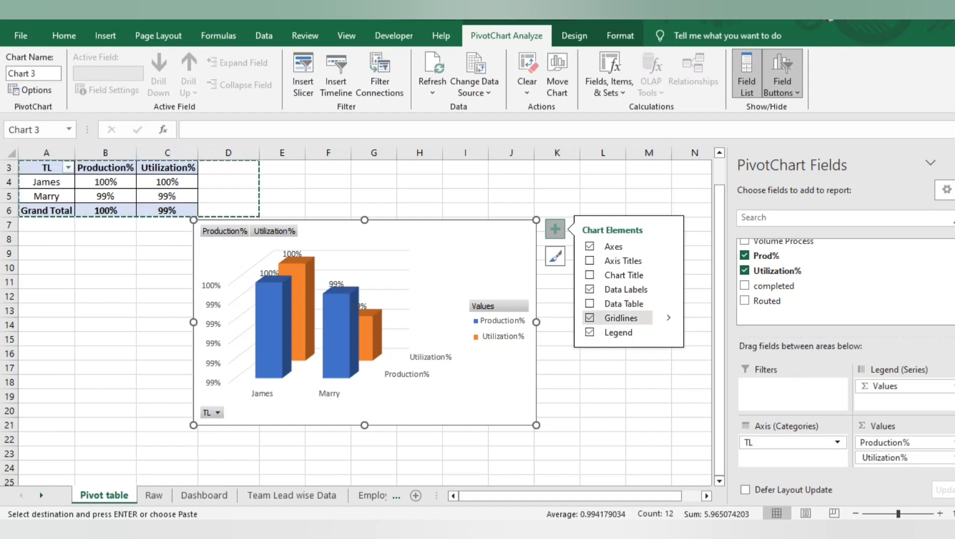
{"action": "left_click", "coordinate": [590, 318]}
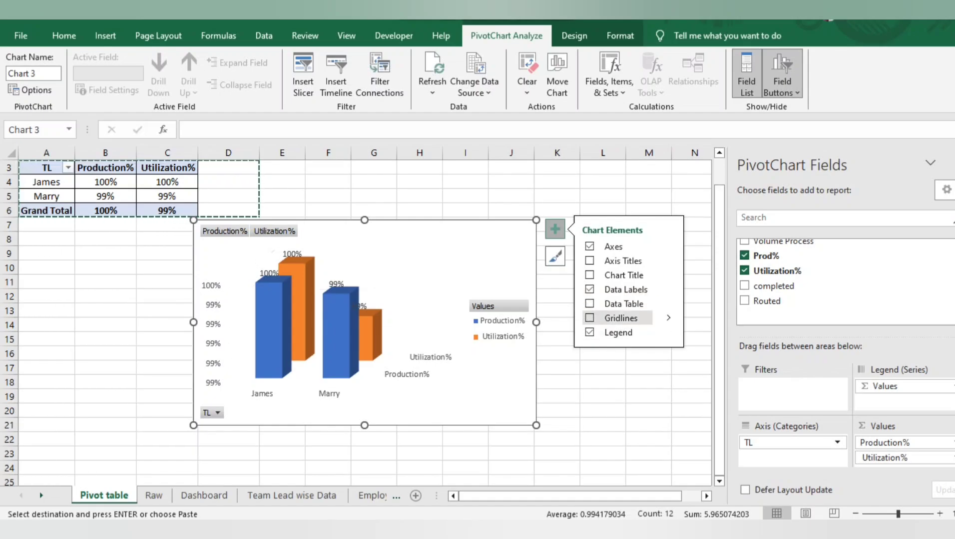
Change the PivotChart type to Clustered Column
{"action": "left_click", "coordinate": [105, 35]}
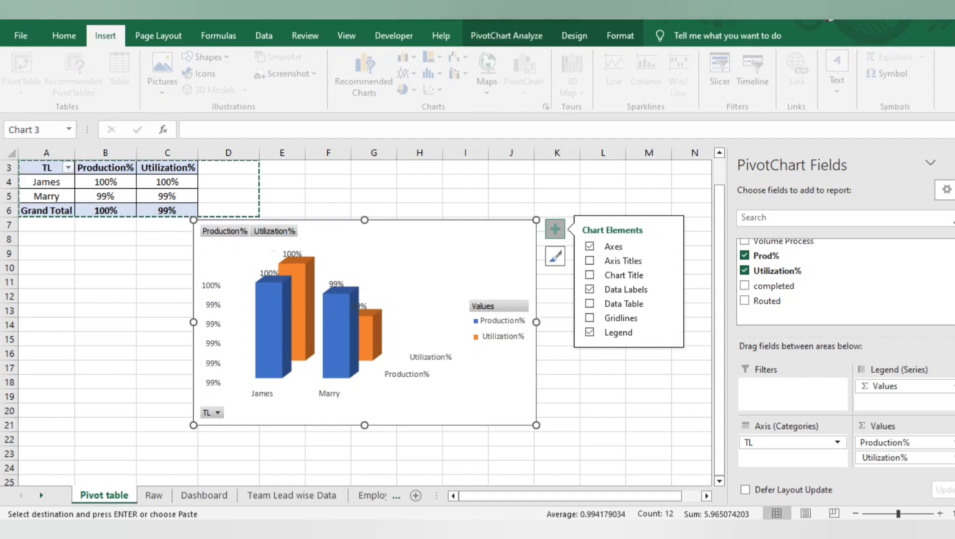
{"action": "left_click", "coordinate": [363, 75]}
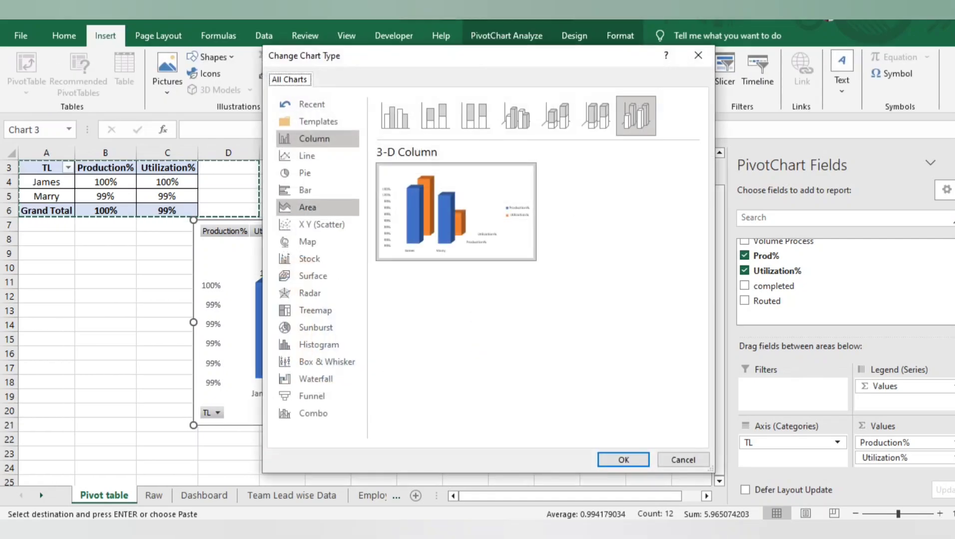
{"action": "left_click", "coordinate": [395, 115]}
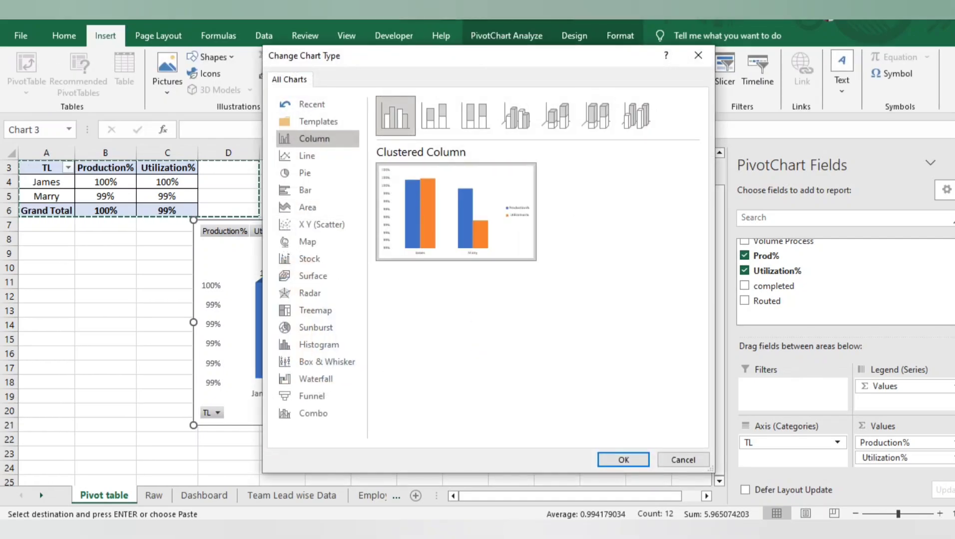
{"action": "key", "text": "Return"}
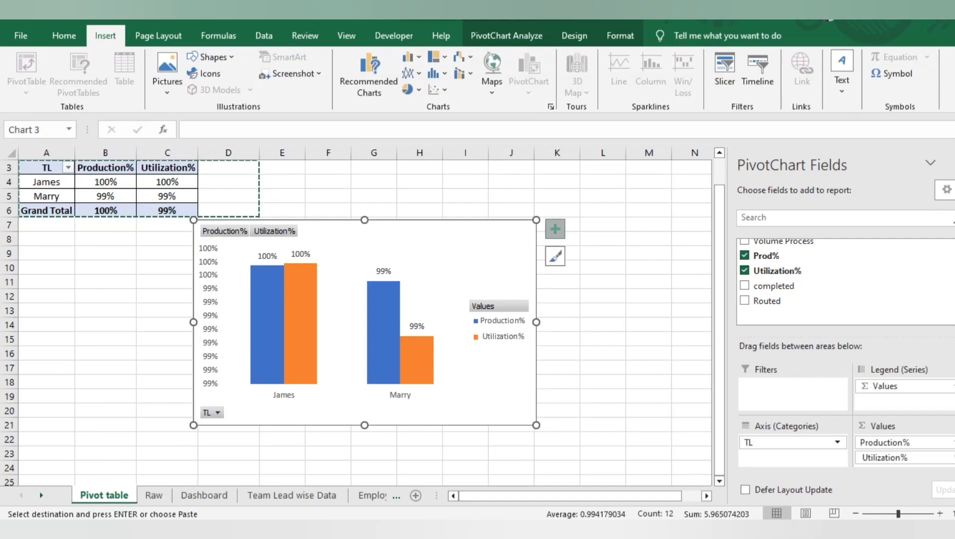
Place the PivotChart's legend at the bottom of the chart and hide its axes
{"action": "left_click", "coordinate": [555, 230]}
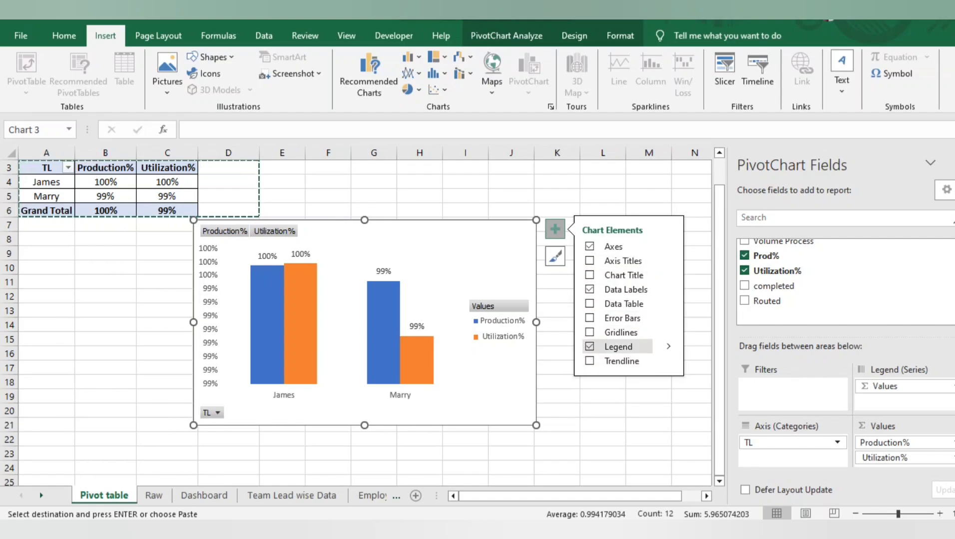
{"action": "left_click", "coordinate": [590, 346]}
{"action": "left_click", "coordinate": [590, 347]}
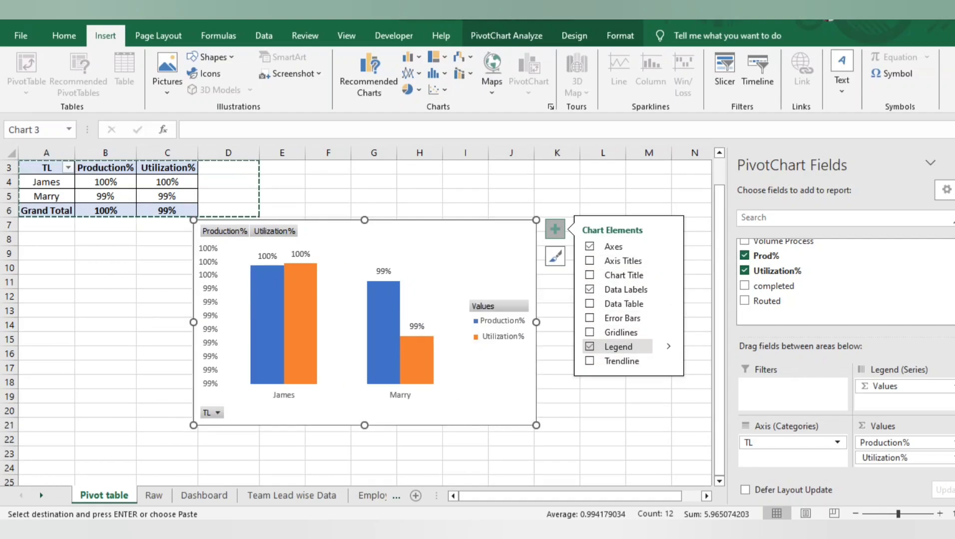
{"action": "left_click", "coordinate": [669, 346]}
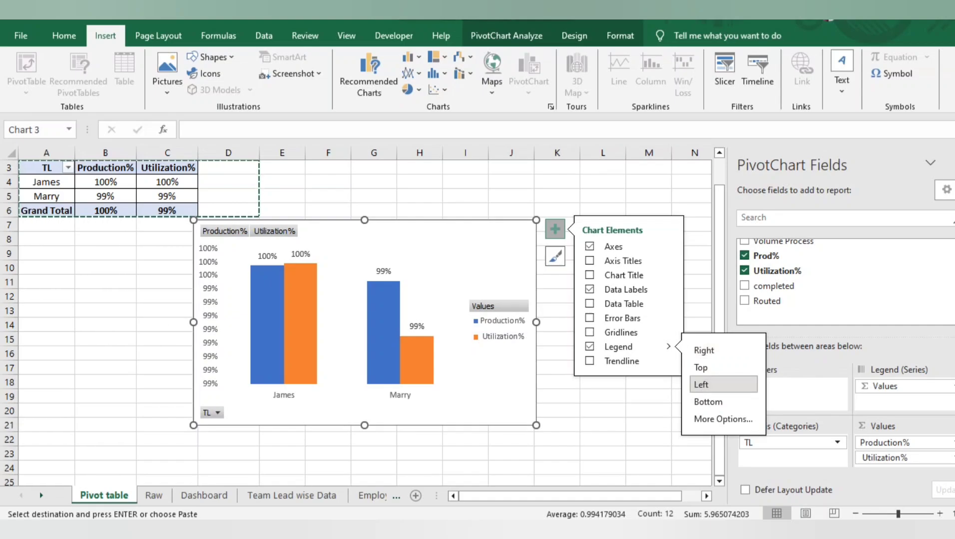
{"action": "left_click", "coordinate": [701, 384]}
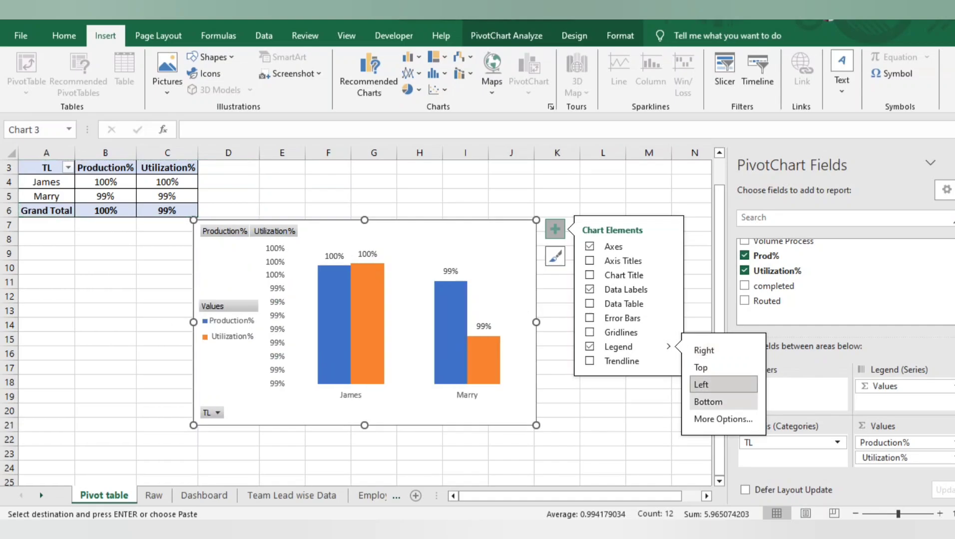
{"action": "left_click", "coordinate": [708, 402]}
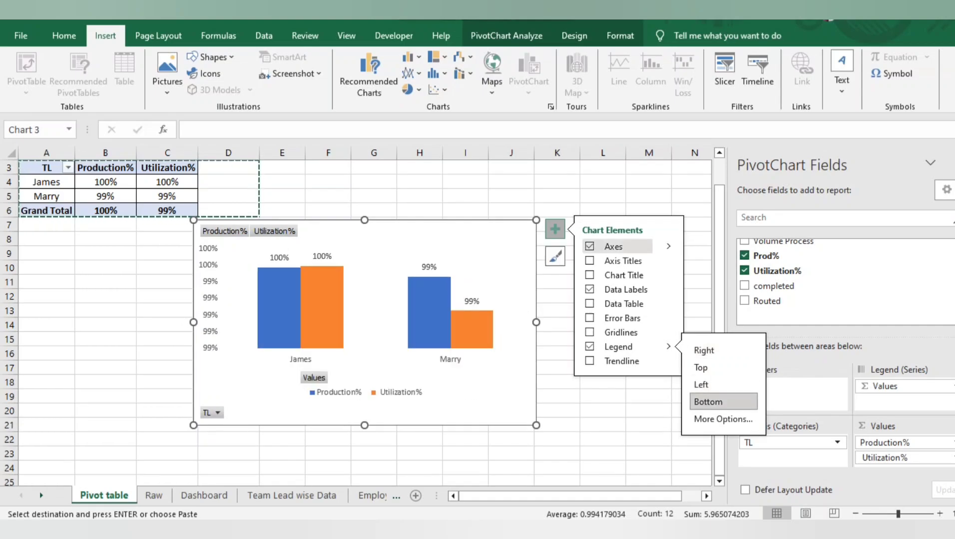
{"action": "left_click", "coordinate": [590, 246]}
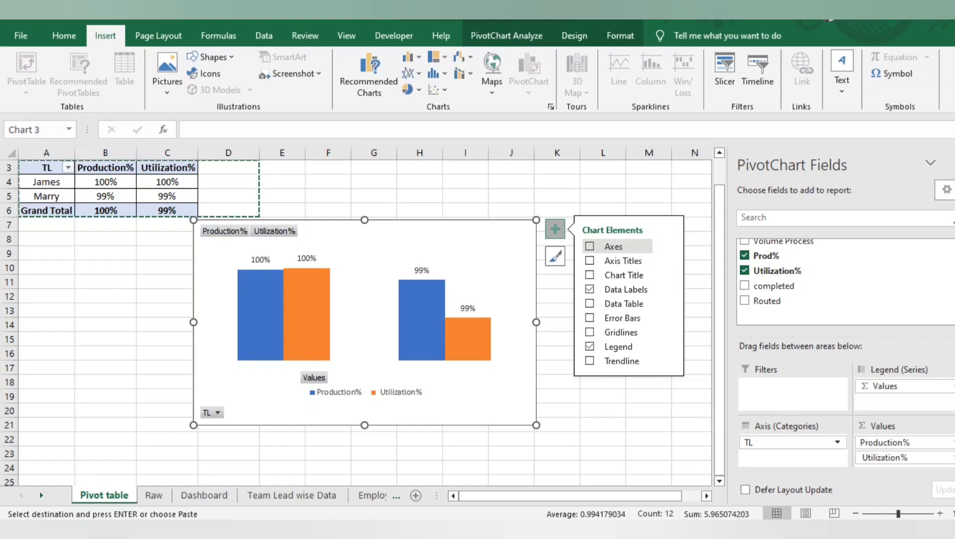
{"action": "left_click", "coordinate": [466, 196]}
Copy the whole PivotChart from the Pivot table sheet and paste it at cell K13 of the Dashboard sheet
{"action": "left_click", "coordinate": [368, 300]}
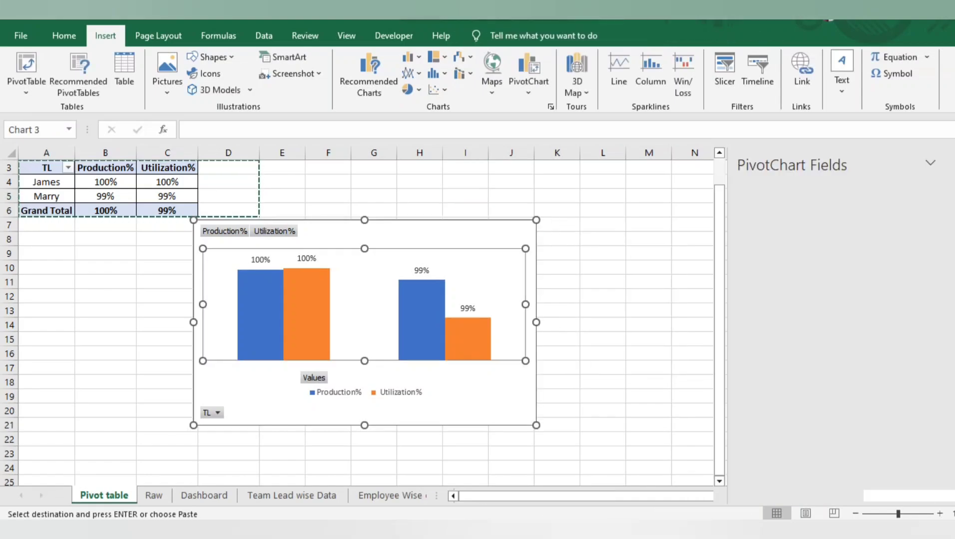
{"action": "left_click", "coordinate": [415, 234]}
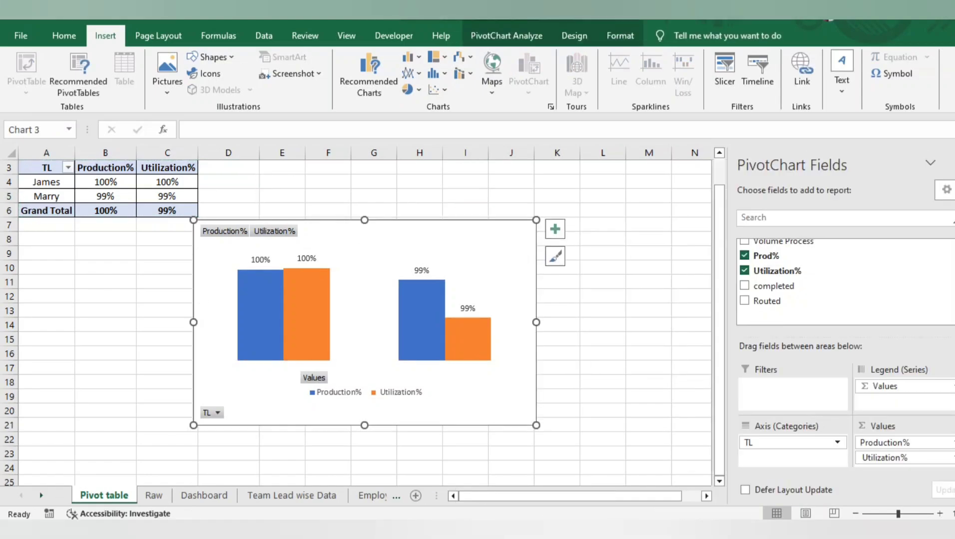
{"action": "left_click", "coordinate": [204, 495]}
{"action": "left_click", "coordinate": [588, 324]}
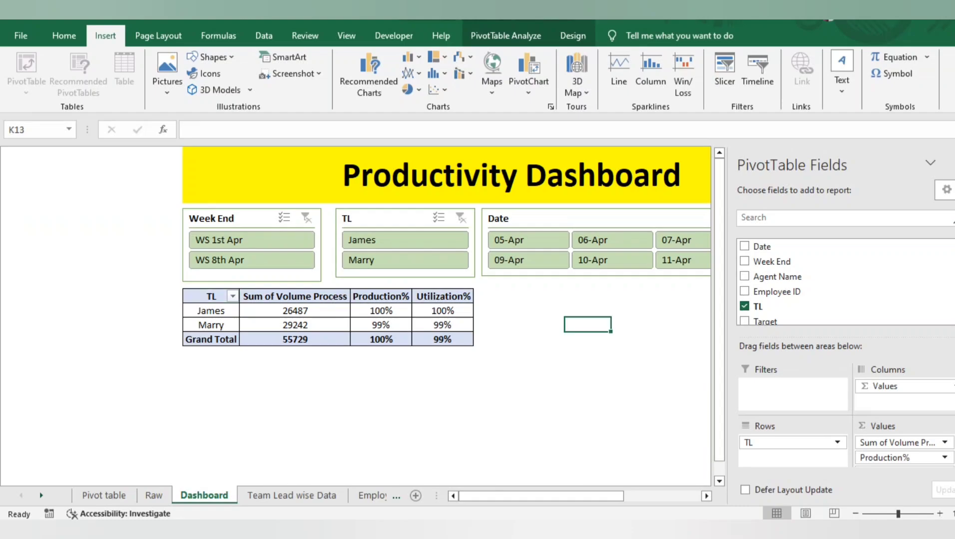
{"action": "key", "text": "ctrl+v"}
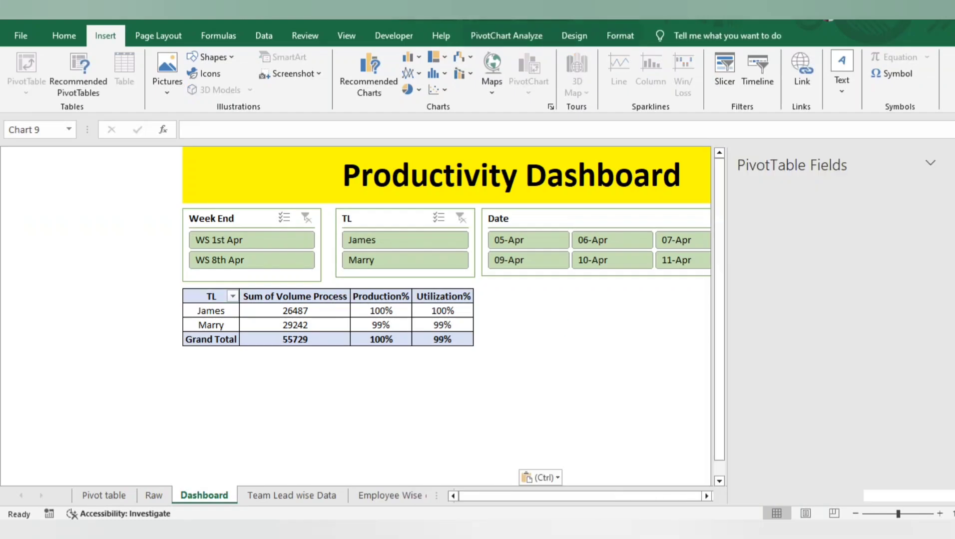
{"action": "left_click", "coordinate": [953, 163]}
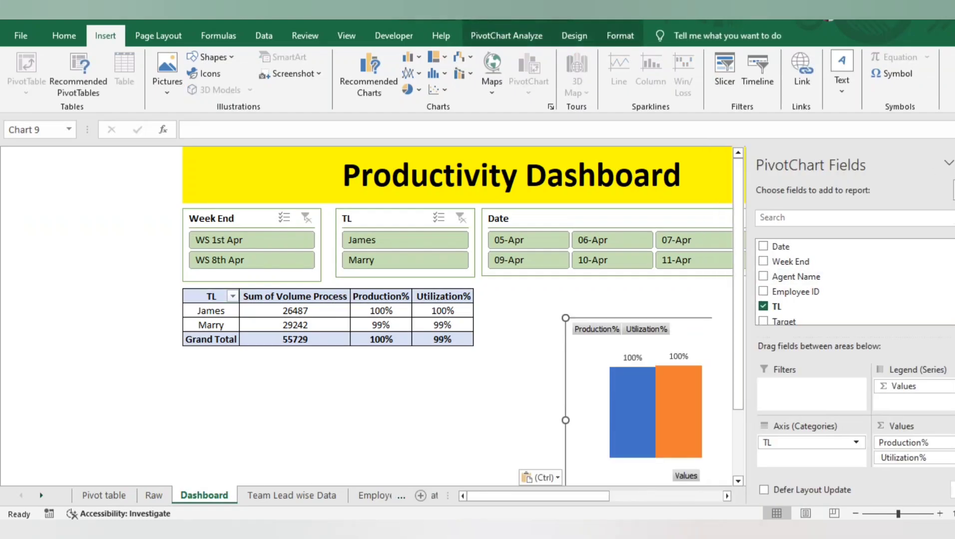
Position the PivotChart directly beneath the Date slicer, beside the PivotTable, and resize it to match the slicer's width
{"action": "left_click_drag", "start_coordinate": [739, 334], "coordinate": [664, 305]}
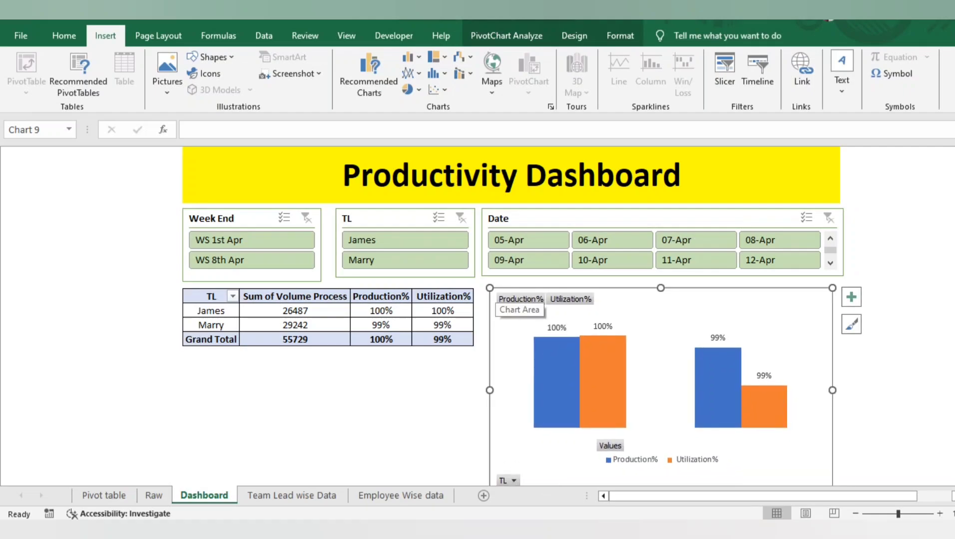
{"action": "left_click_drag", "start_coordinate": [490, 288], "coordinate": [526, 357]}
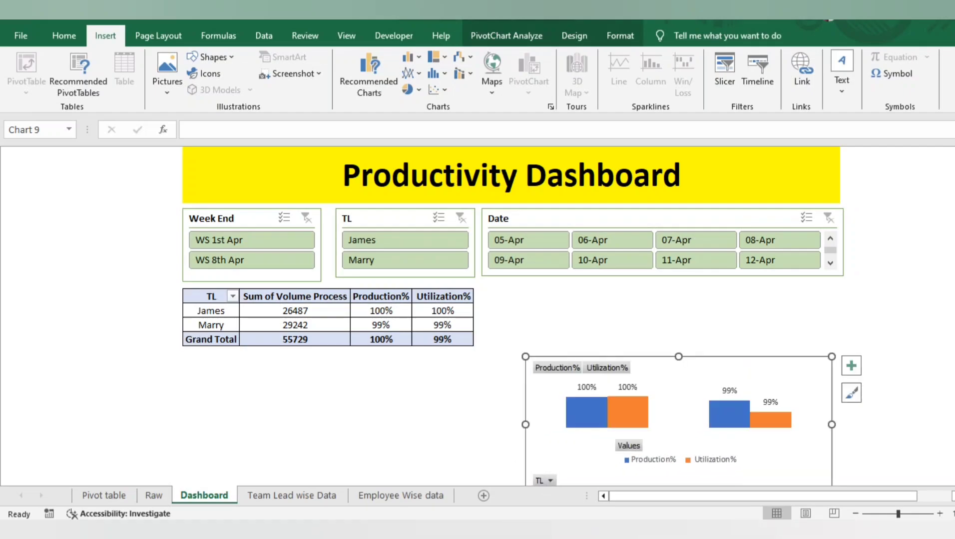
{"action": "left_click_drag", "start_coordinate": [678, 409], "coordinate": [661, 372]}
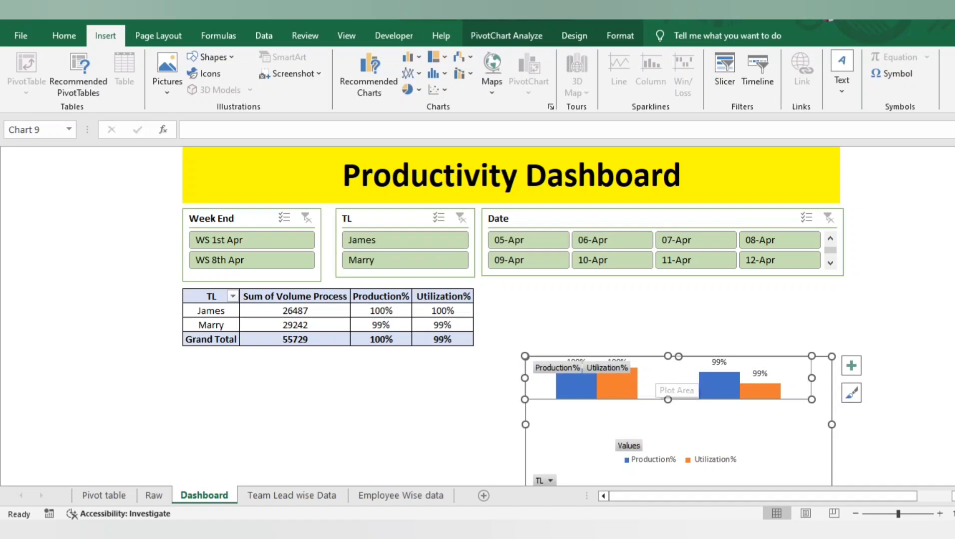
{"action": "key", "text": "ctrl+z"}
{"action": "right_click", "coordinate": [607, 368]}
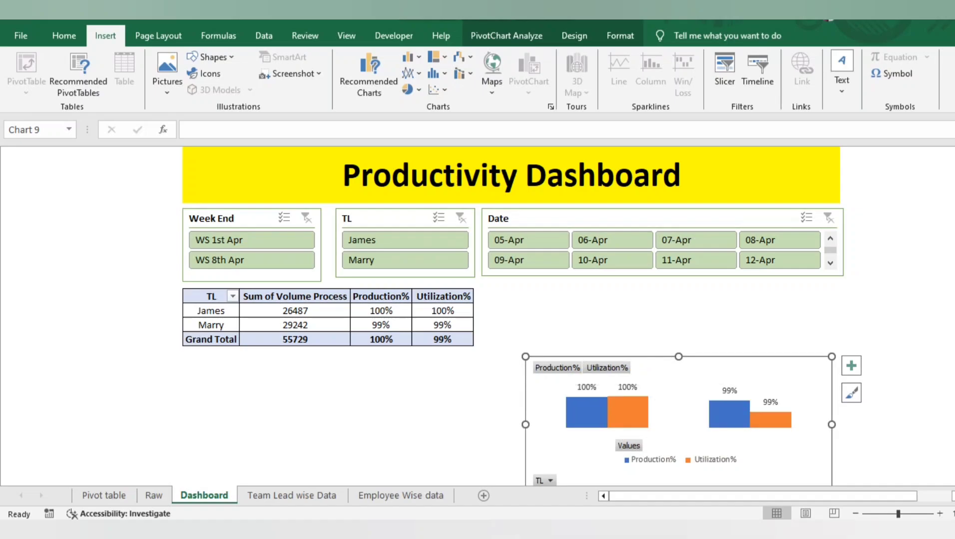
{"action": "mouse_move", "coordinate": [678, 370]}
{"action": "left_mouse_down"}
{"action": "mouse_move", "coordinate": [656, 311]}
{"action": "mouse_move", "coordinate": [637, 299]}
{"action": "left_mouse_up"}
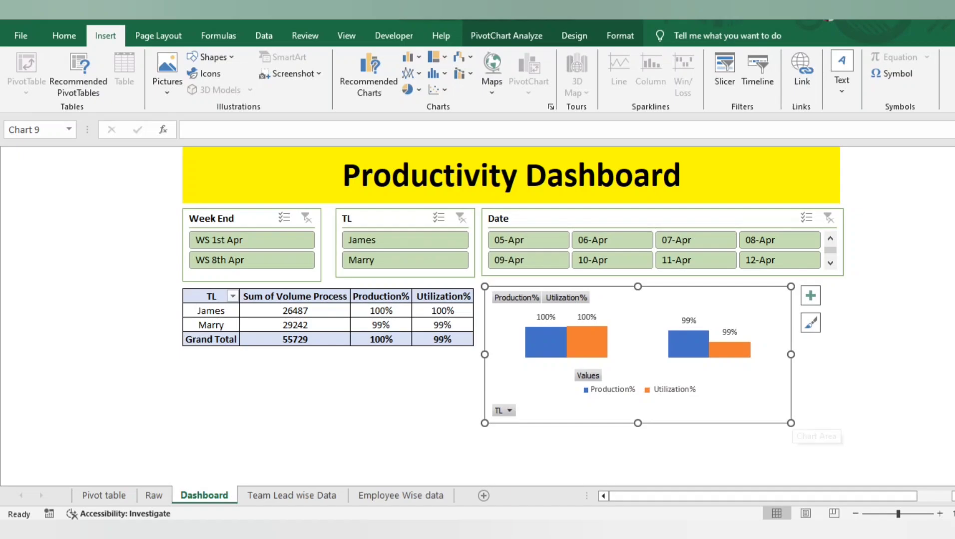
{"action": "left_click_drag", "start_coordinate": [791, 423], "coordinate": [845, 425]}
{"action": "left_click_drag", "start_coordinate": [664, 425], "coordinate": [664, 448]}
{"action": "left_click", "coordinate": [442, 396]}
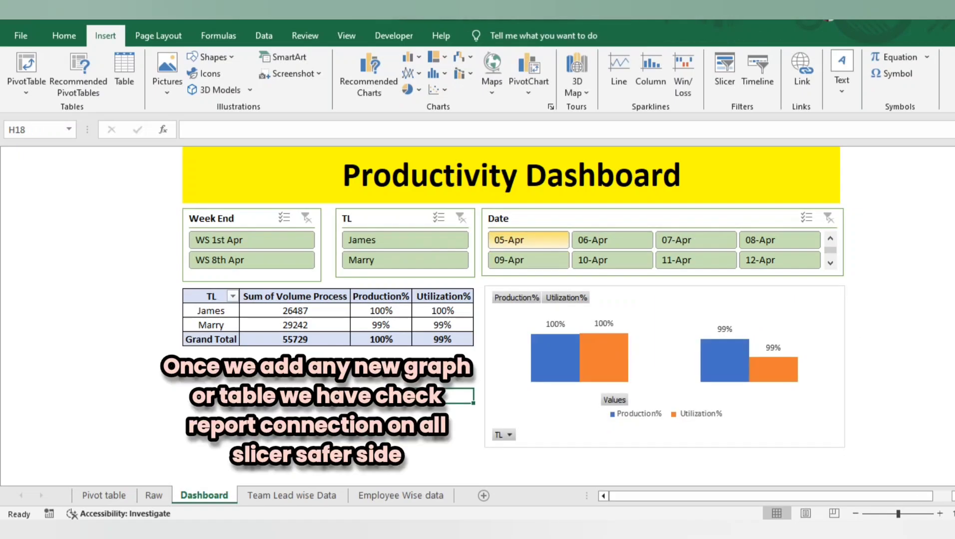
Test the Date slicer on the PivotTable and PivotChart with 05-Apr, 06-Apr and 10-Apr
{"action": "left_click", "coordinate": [529, 261]}
{"action": "left_click", "coordinate": [528, 240]}
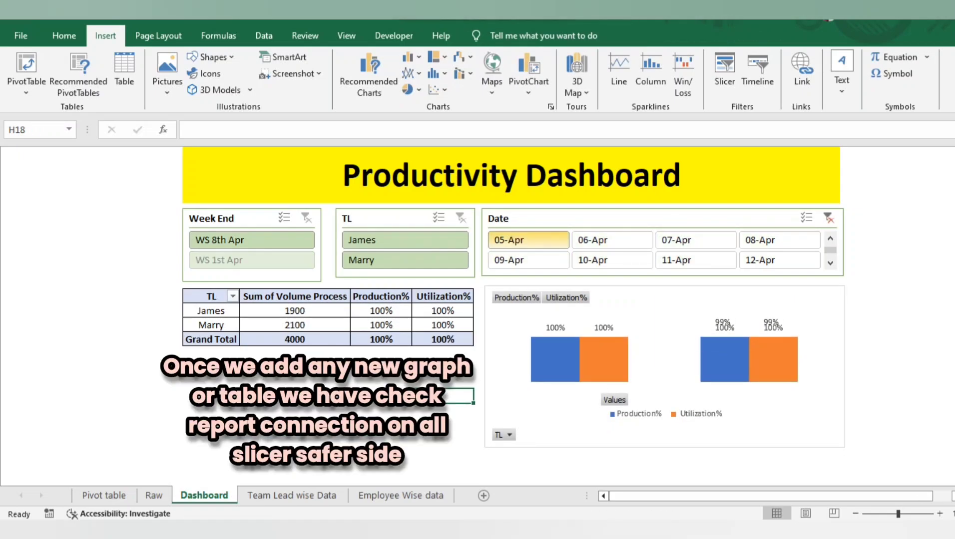
{"action": "left_click", "coordinate": [612, 240]}
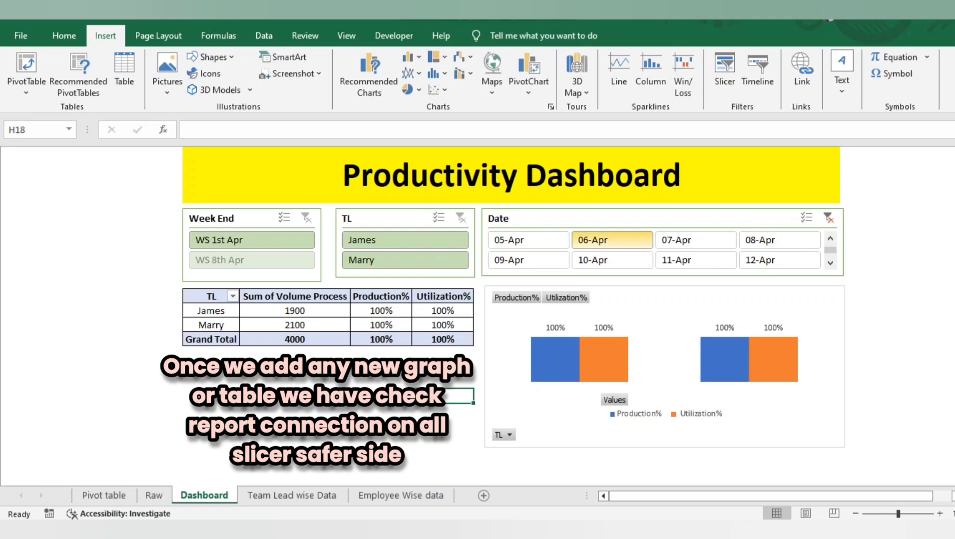
{"action": "left_click", "coordinate": [612, 260]}
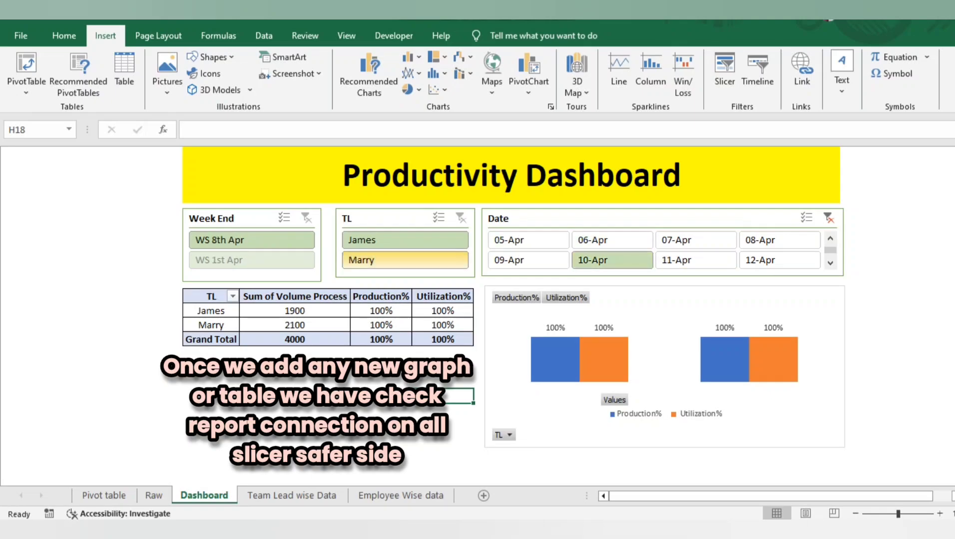
Check the Date slicer's report connections to PivotTable1 and PivotTable2, and close them without changes
{"action": "left_click", "coordinate": [594, 220]}
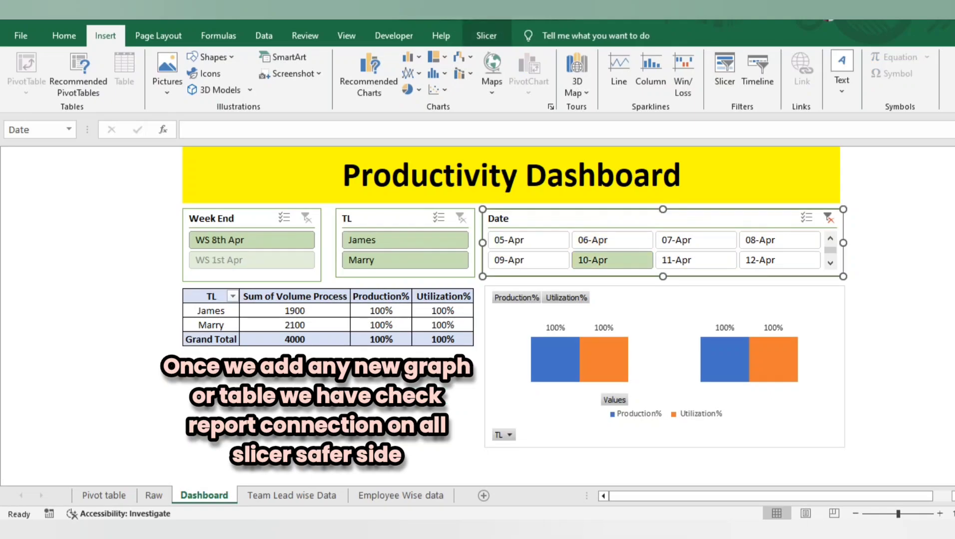
{"action": "right_click", "coordinate": [595, 219]}
{"action": "left_click", "coordinate": [658, 366]}
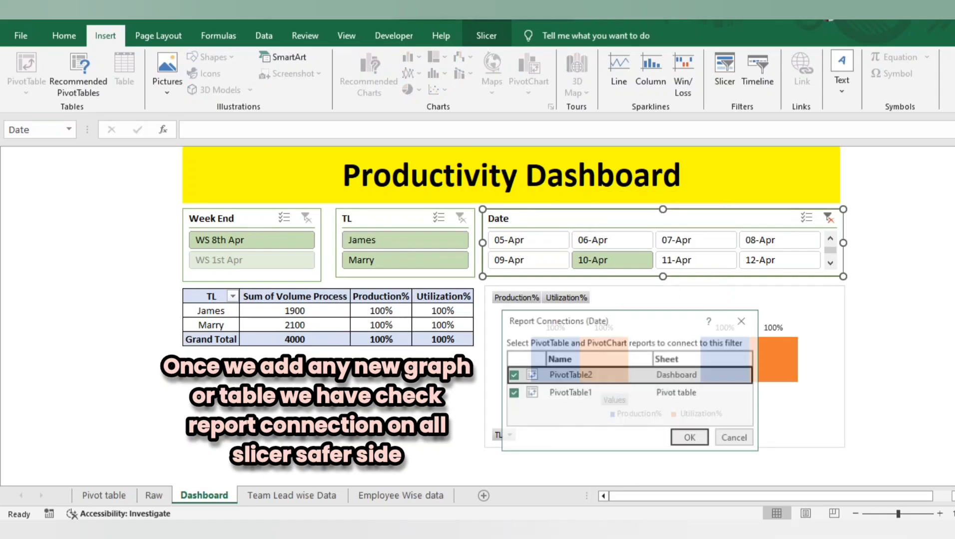
{"action": "left_click", "coordinate": [743, 321]}
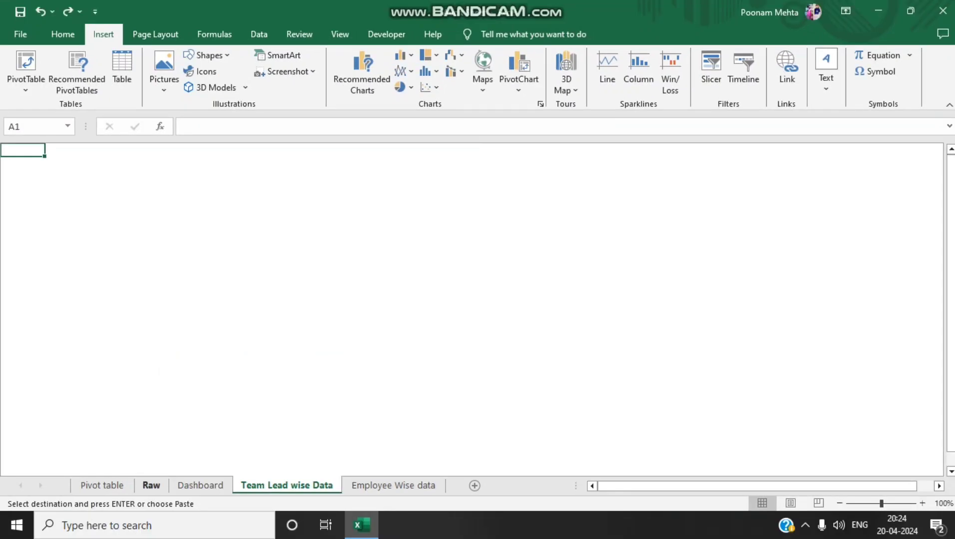
Review the Volume Process data on the Raw sheet, the Dashboard layout and the date-wise PivotTable on the Pivot table sheet
{"action": "left_click", "coordinate": [150, 486]}
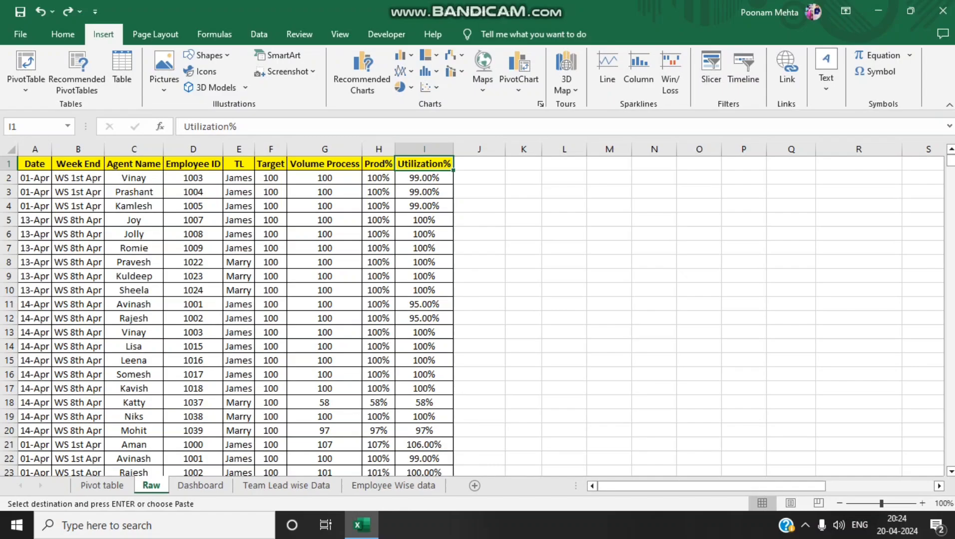
{"action": "left_click", "coordinate": [324, 178]}
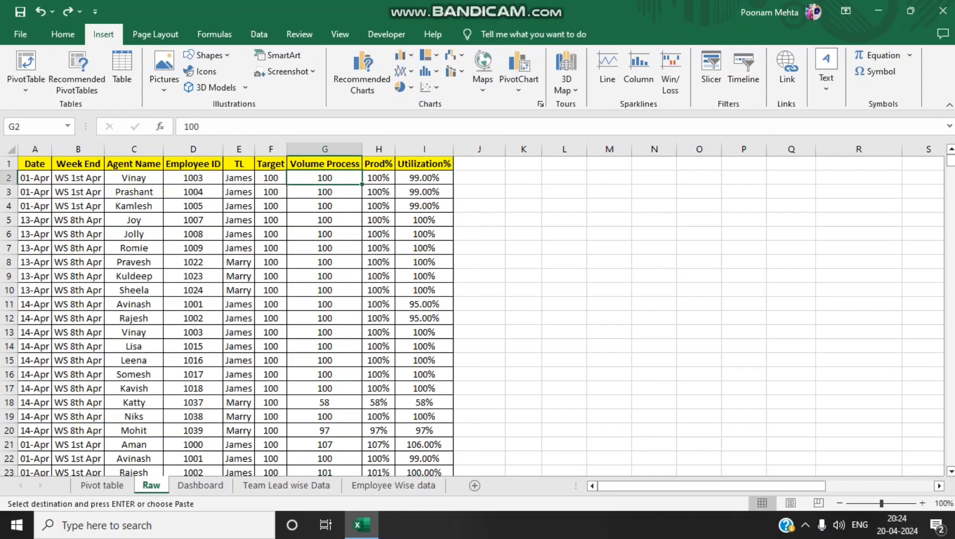
{"action": "left_click", "coordinate": [200, 485]}
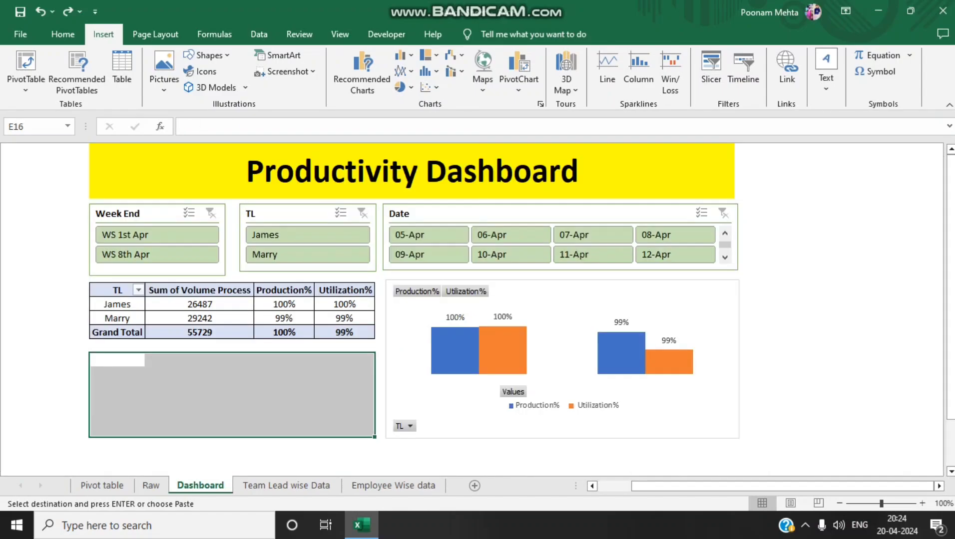
{"action": "left_click", "coordinate": [152, 486]}
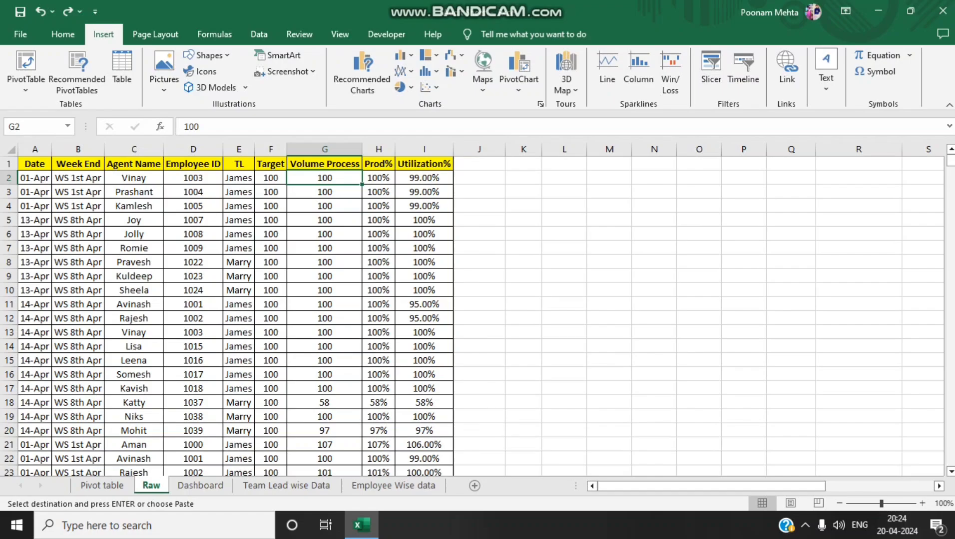
{"action": "left_click", "coordinate": [102, 485]}
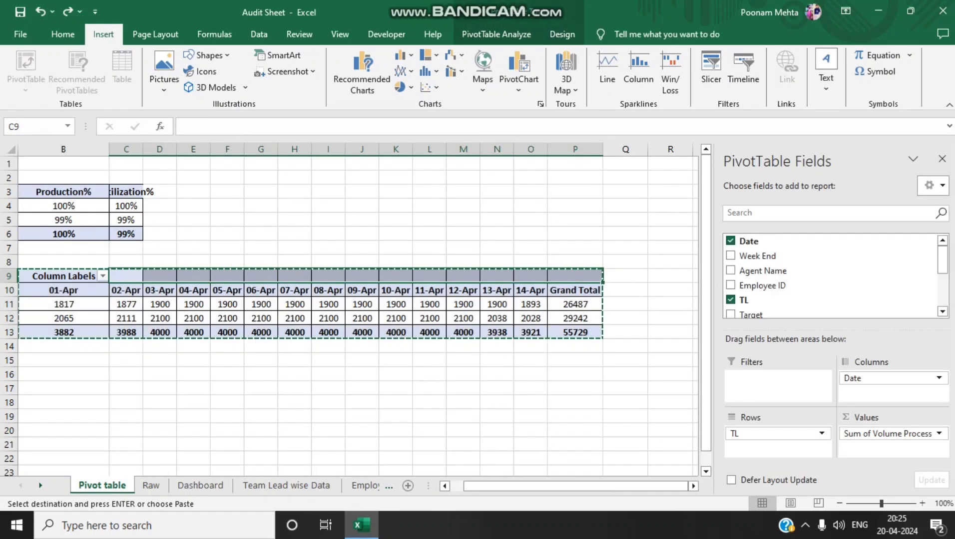
{"action": "key", "text": "Left"}
{"action": "key", "text": "Up"}
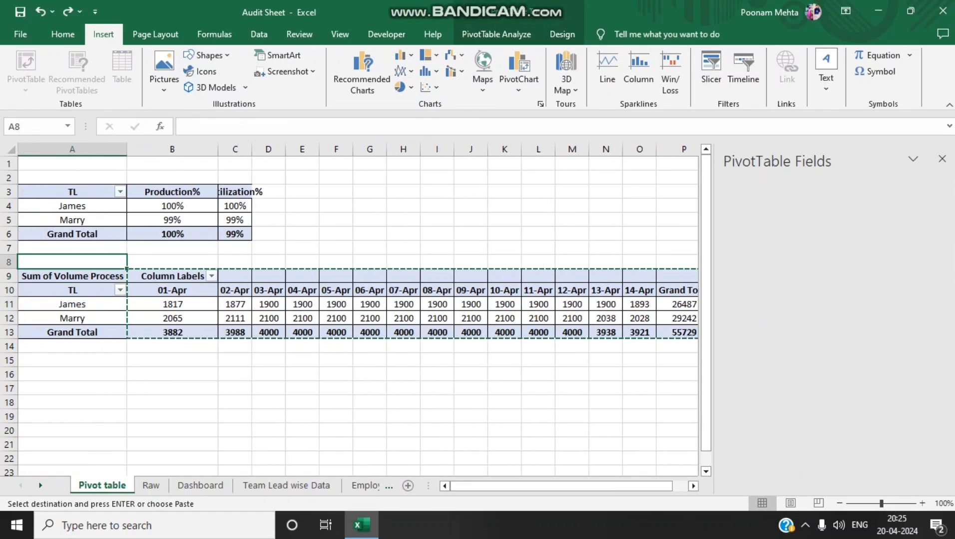
{"action": "key", "text": "ctrl+c"}
{"action": "key", "text": "Down"}
{"action": "key", "text": "Down"}
{"action": "key", "text": "ctrl+shift+Down"}
{"action": "key", "text": "shift+Right"}
{"action": "key", "text": "shift+Right"}
{"action": "key", "text": "shift+Right"}
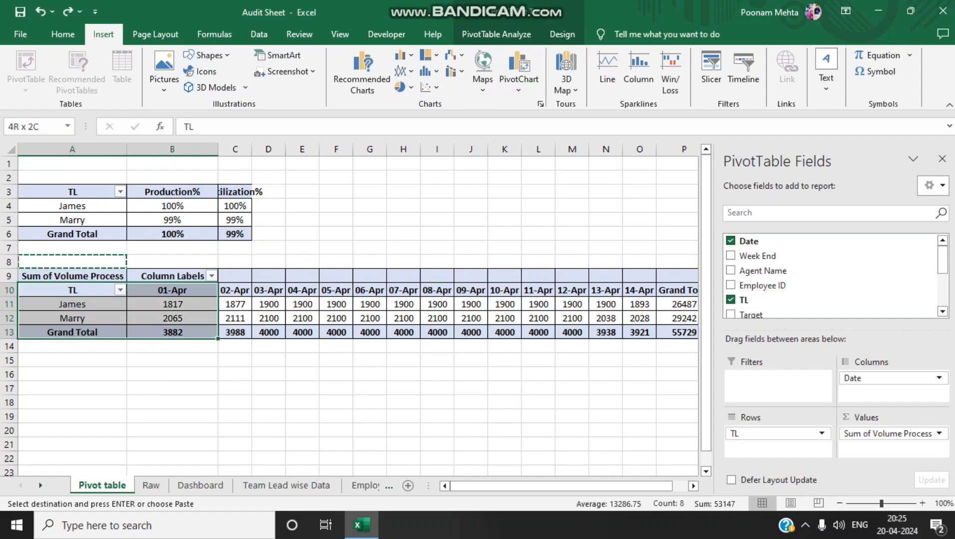
{"action": "key", "text": "shift+Right"}
{"action": "key", "text": "shift+Right"}
{"action": "key", "text": "shift+Right"}
{"action": "key", "text": "shift+Right"}
{"action": "key", "text": "shift+Right"}
{"action": "key", "text": "shift+Right"}
{"action": "key", "text": "shift+Right"}
{"action": "key", "text": "shift+Right"}
{"action": "key", "text": "shift+Right"}
{"action": "key", "text": "shift+Right"}
{"action": "key", "text": "shift+Right"}
{"action": "key", "text": "shift+Right"}
{"action": "key", "text": "shift+Right"}
{"action": "key", "text": "shift+Right"}
{"action": "key", "text": "shift+Right"}
{"action": "key", "text": "shift+Right"}
{"action": "key", "text": "shift+Right"}
{"action": "key", "text": "shift+Right"}
{"action": "key", "text": "shift+Right"}
{"action": "key", "text": "shift+Right"}
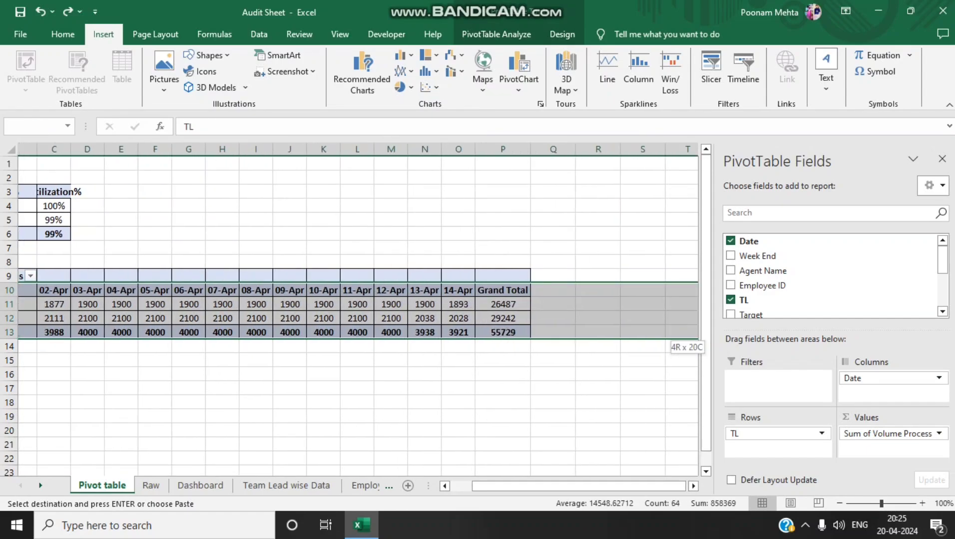
{"action": "key", "text": "shift+Left"}
{"action": "key", "text": "Return"}
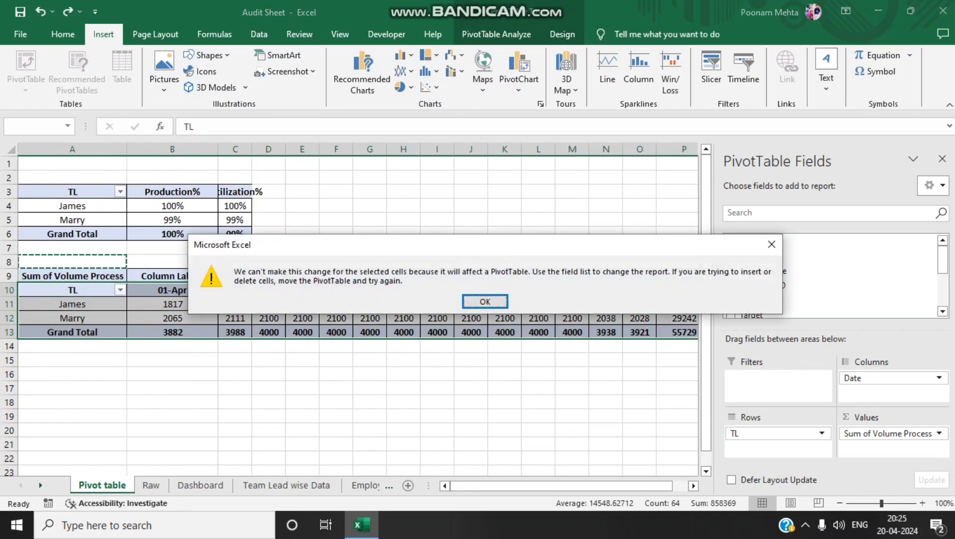
{"action": "key", "text": "Return"}
{"action": "key", "text": "Escape"}
{"action": "key", "text": "Up"}
{"action": "key", "text": "Up"}
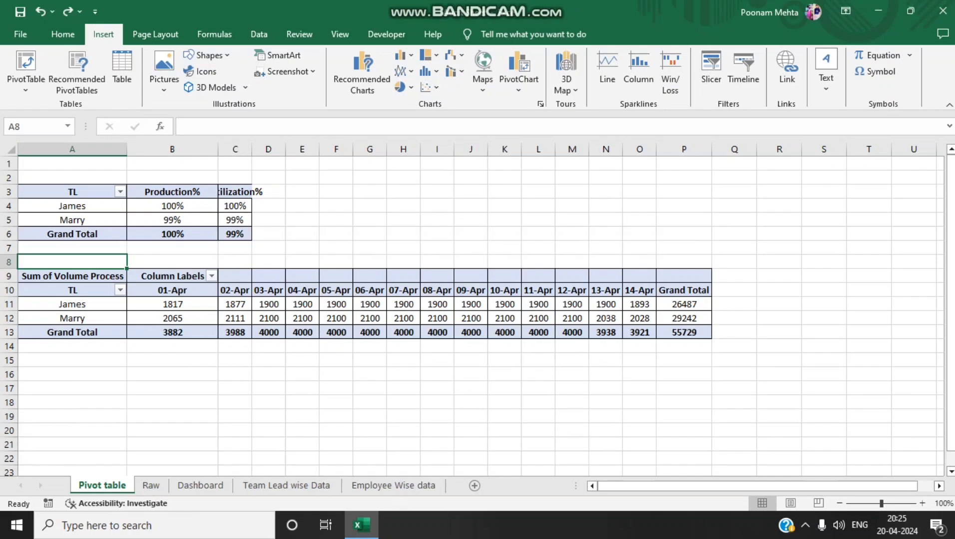
Delete rows 9 to 16, which hold the date-wise Sum of Volume Process PivotTable, from the Pivot table sheet
{"action": "left_click_drag", "start_coordinate": [8, 277], "coordinate": [8, 375]}
{"action": "right_click", "coordinate": [106, 284]}
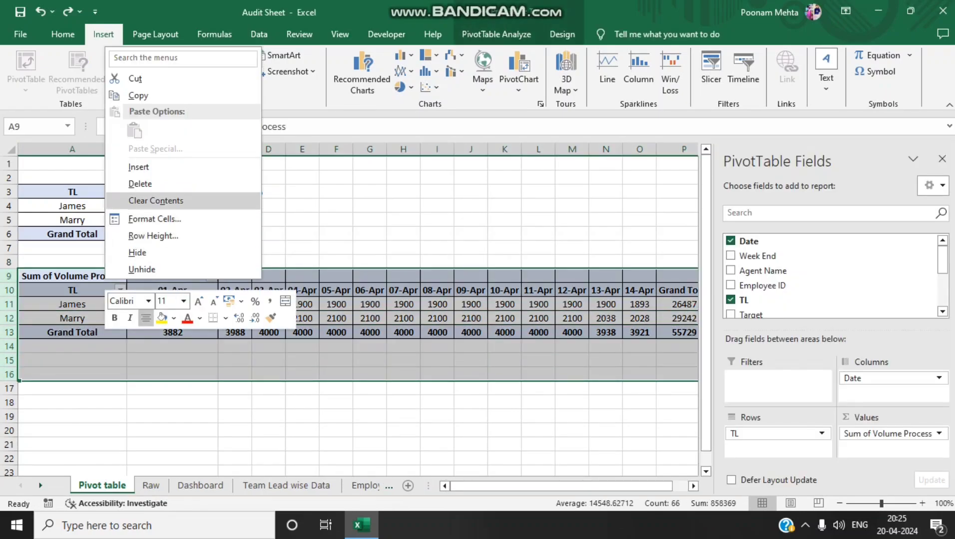
{"action": "left_click", "coordinate": [137, 184]}
{"action": "left_click_drag", "start_coordinate": [72, 220], "coordinate": [235, 207]}
{"action": "key", "text": "ctrl+shift+Down"}
{"action": "key", "text": "Up"}
{"action": "key", "text": "Up"}
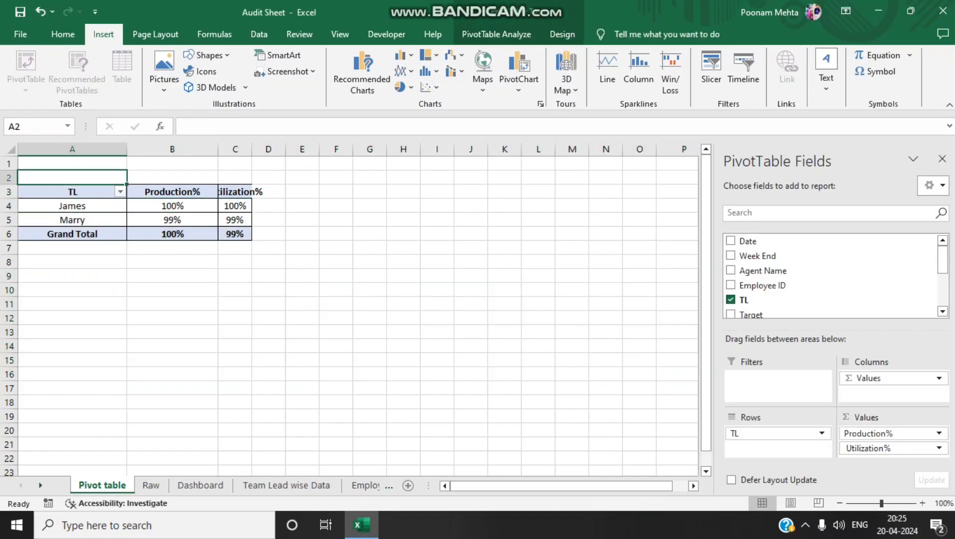
{"action": "key", "text": "Down"}
{"action": "key", "text": "ctrl+shift+Down"}
{"action": "key", "text": "ctrl+shift+Right"}
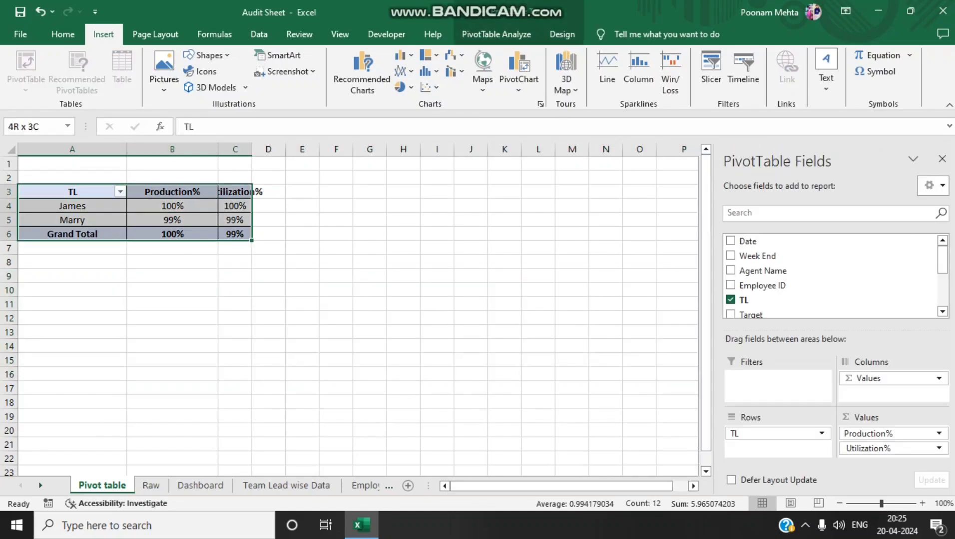
{"action": "left_click", "coordinate": [362, 71]}
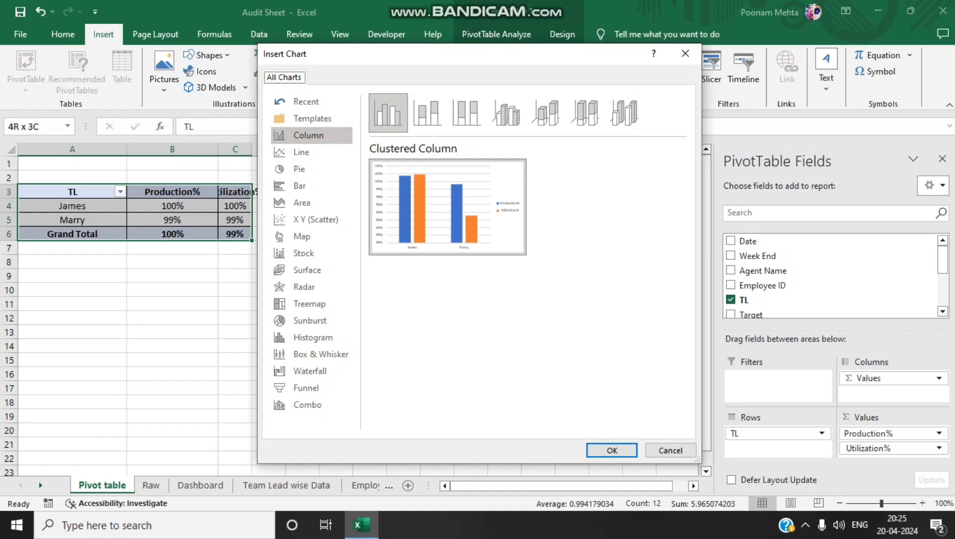
{"action": "key", "text": "Escape"}
Copy the whole Production% and Utilization% PivotTable and paste the duplicate at cell A12
{"action": "left_click", "coordinate": [73, 192]}
{"action": "key", "text": "ctrl+a"}
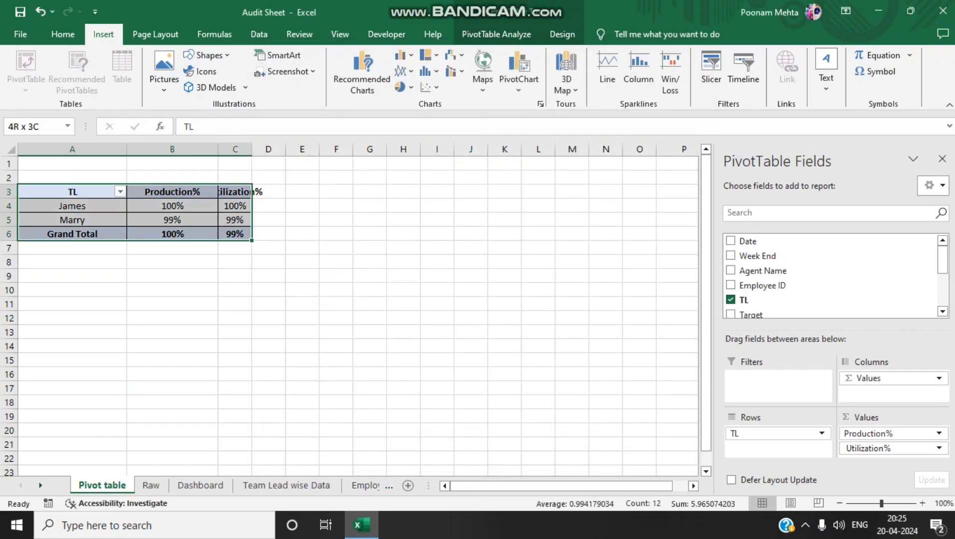
{"action": "key", "text": "ctrl+c"}
{"action": "left_click", "coordinate": [72, 319]}
{"action": "key", "text": "ctrl+v"}
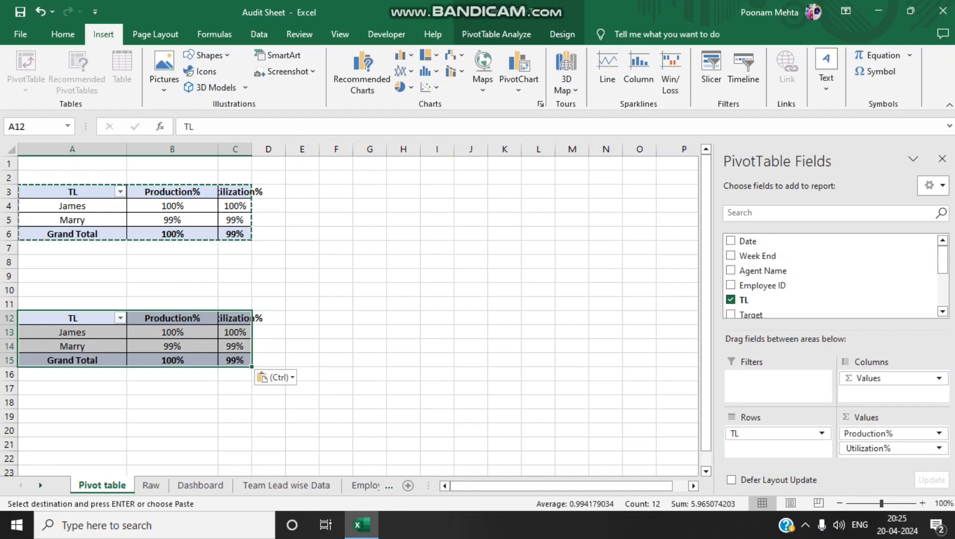
Replace Production% with Sum of Volume Process in the duplicated PivotTable's values, placing it before Utilization%
{"action": "left_click", "coordinate": [893, 434]}
{"action": "left_click", "coordinate": [730, 310]}
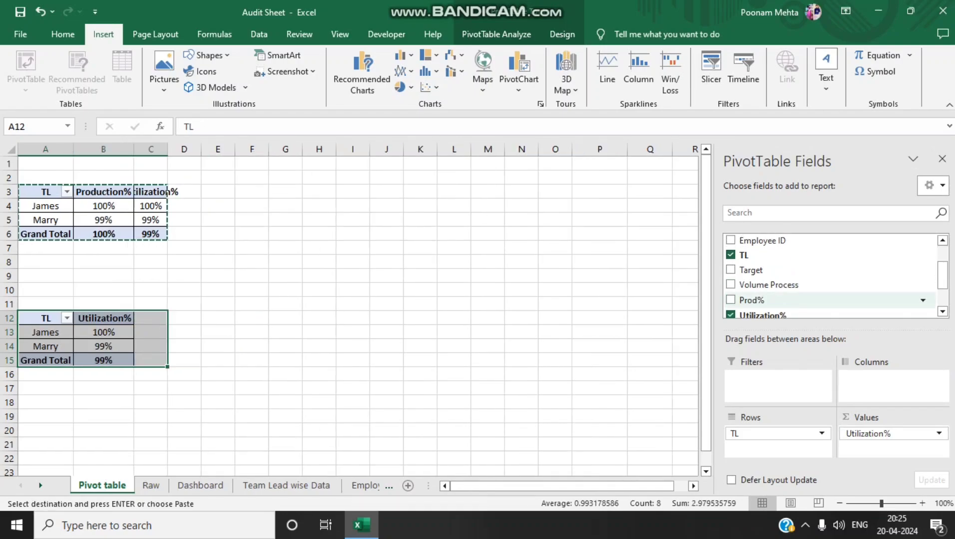
{"action": "left_click_drag", "start_coordinate": [769, 286], "coordinate": [884, 431]}
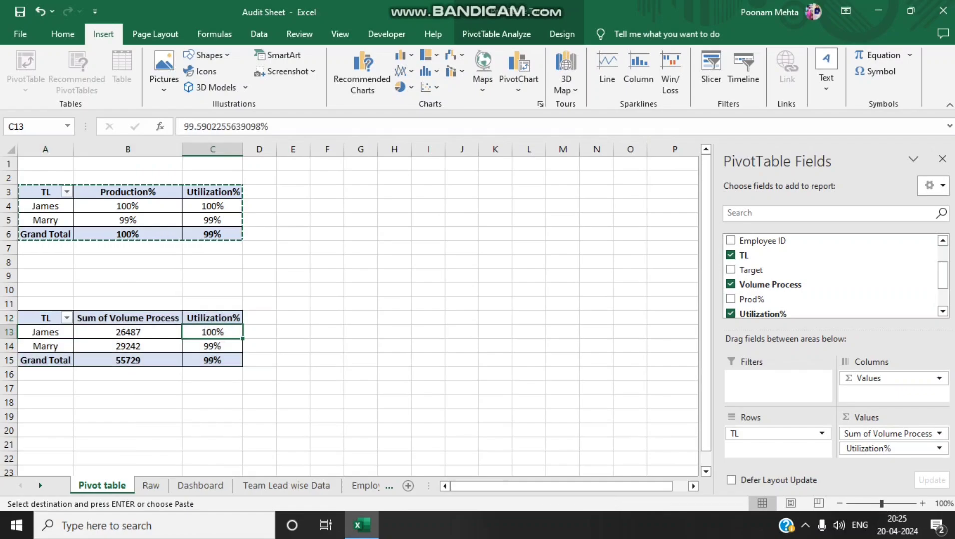
Insert a combo PivotChart from the duplicated PivotTable, with Sum of Volume Process as Line and Utilization% as Clustered Column on the secondary axis
{"action": "left_click", "coordinate": [362, 72]}
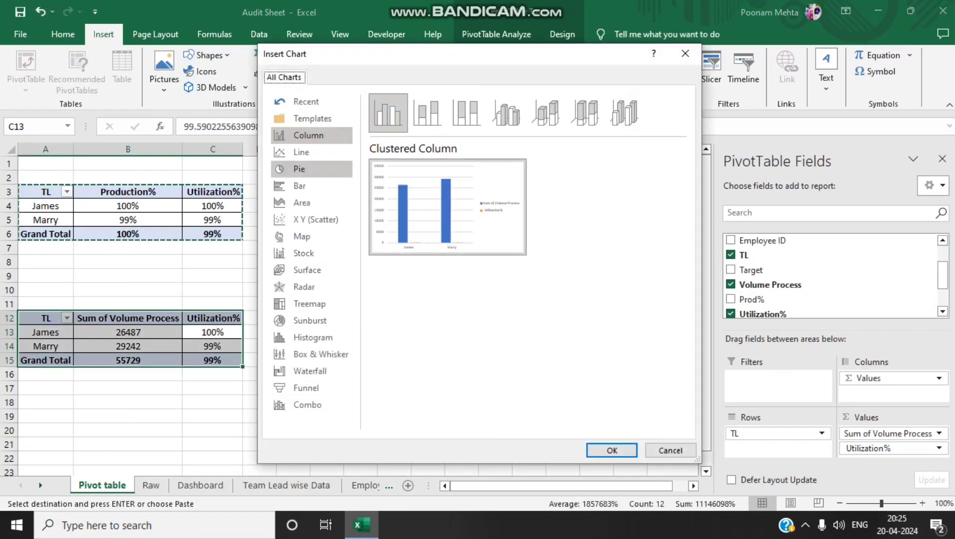
{"action": "left_click", "coordinate": [301, 152]}
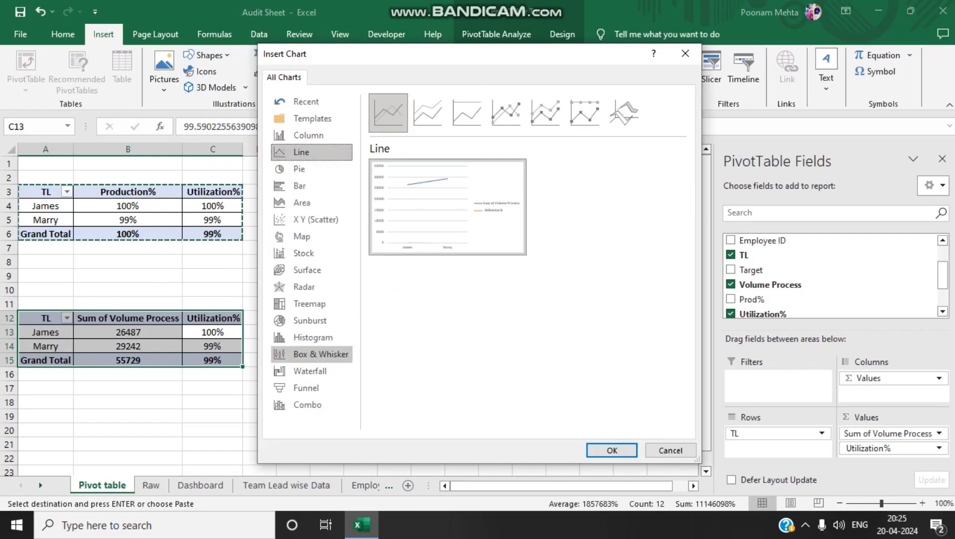
{"action": "left_click", "coordinate": [307, 404]}
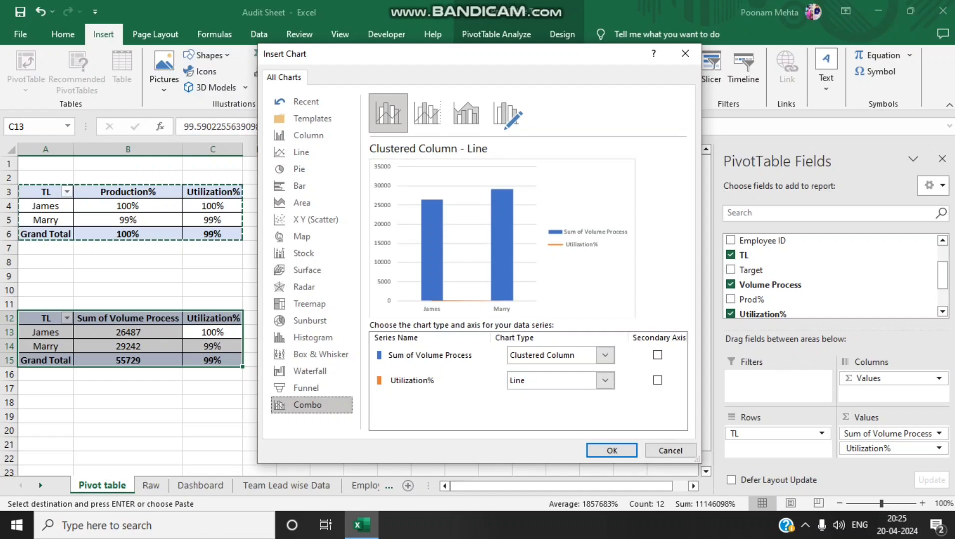
{"action": "left_click", "coordinate": [657, 380]}
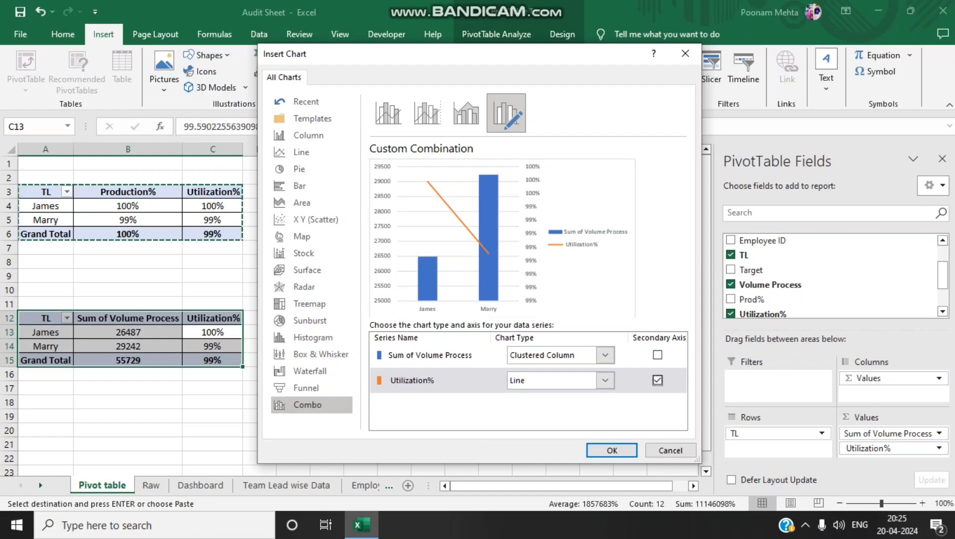
{"action": "left_click", "coordinate": [657, 380]}
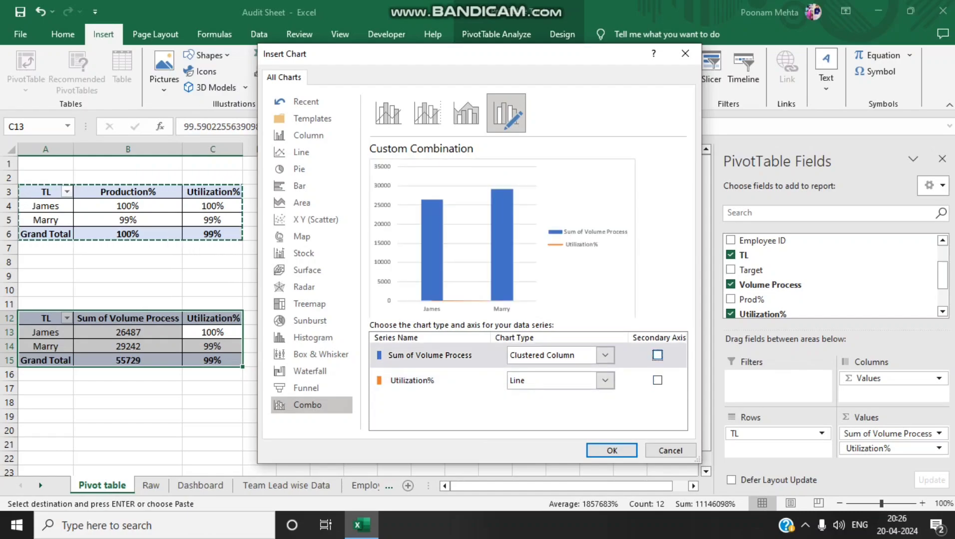
{"action": "left_click", "coordinate": [604, 355]}
{"action": "left_click", "coordinate": [528, 230]}
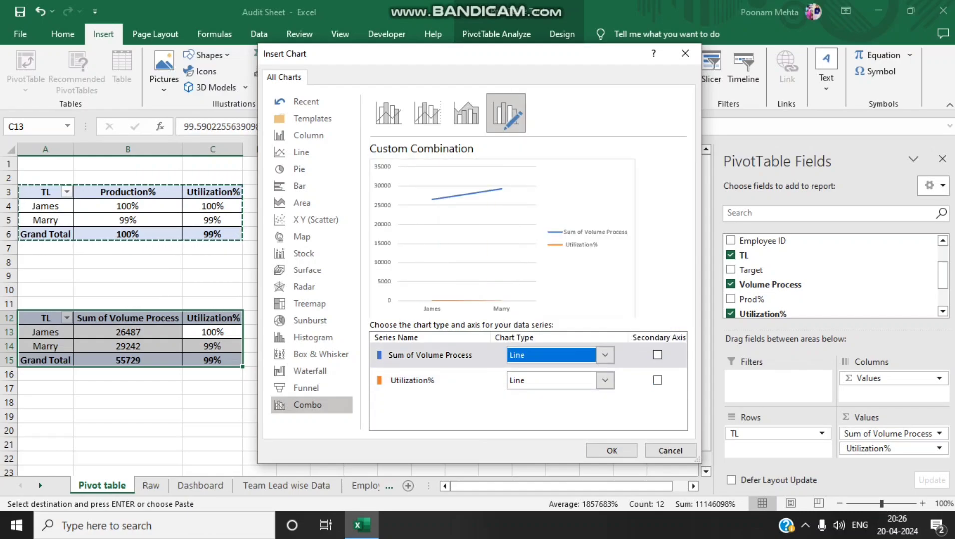
{"action": "left_click", "coordinate": [605, 380]}
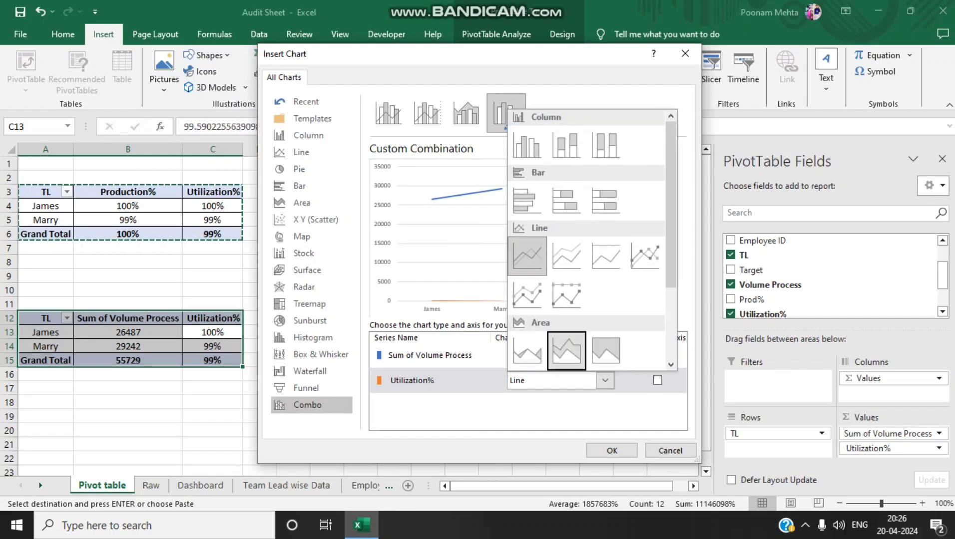
{"action": "left_click", "coordinate": [527, 145]}
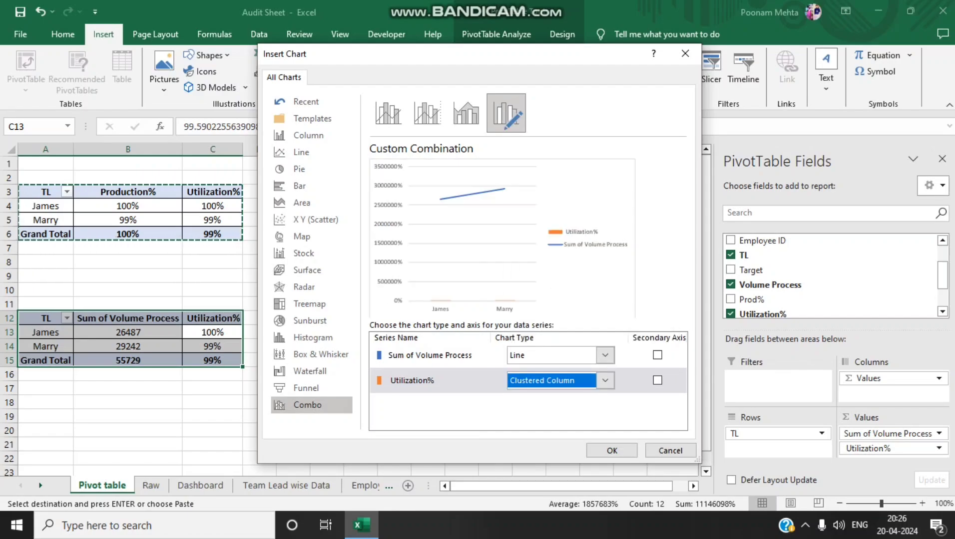
{"action": "left_click", "coordinate": [657, 381]}
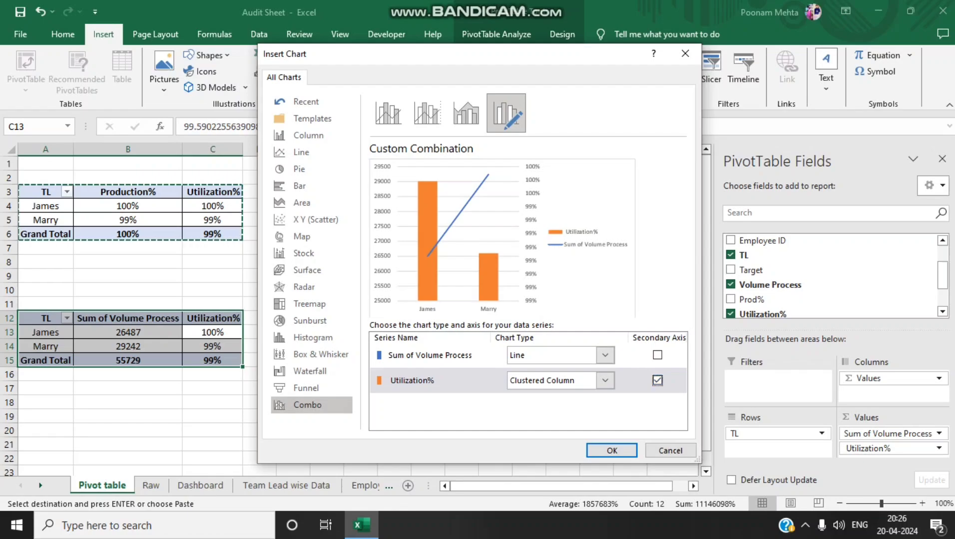
{"action": "left_click", "coordinate": [612, 451]}
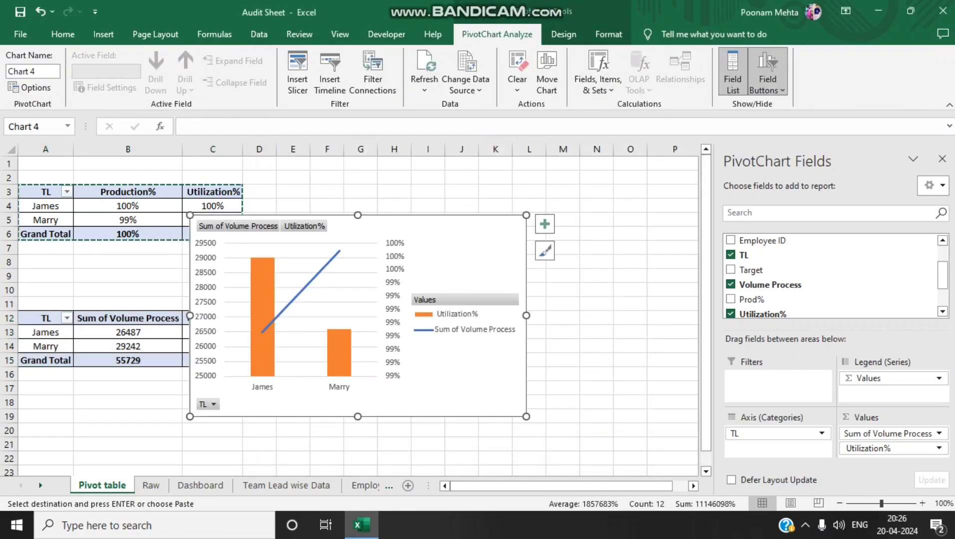
Add data labels to the combo PivotChart and remove its gridlines
{"action": "left_click", "coordinate": [545, 224]}
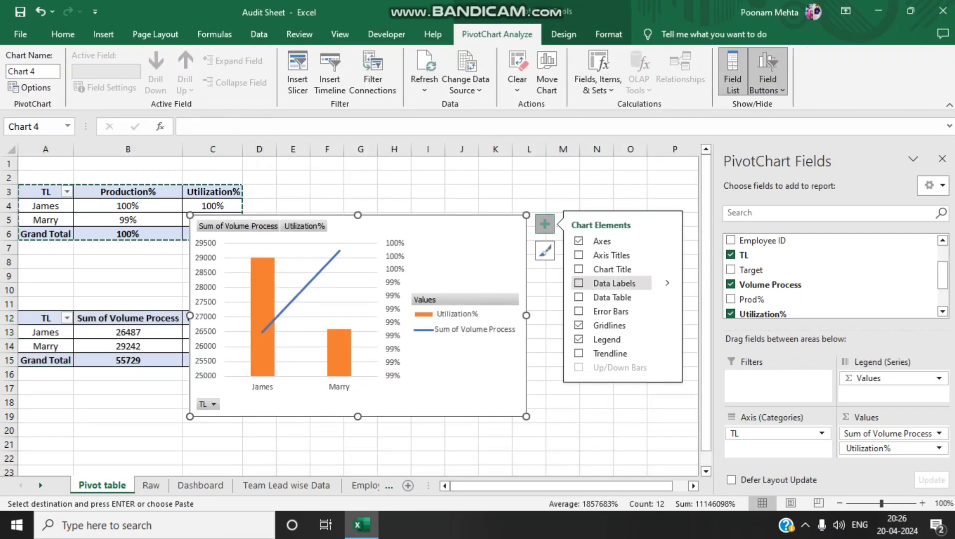
{"action": "left_click", "coordinate": [599, 284]}
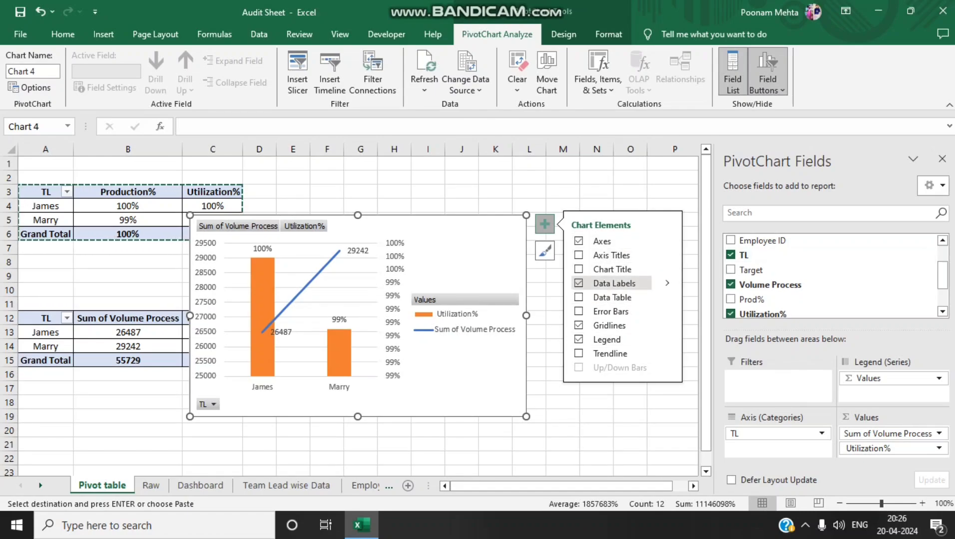
{"action": "left_click", "coordinate": [578, 325]}
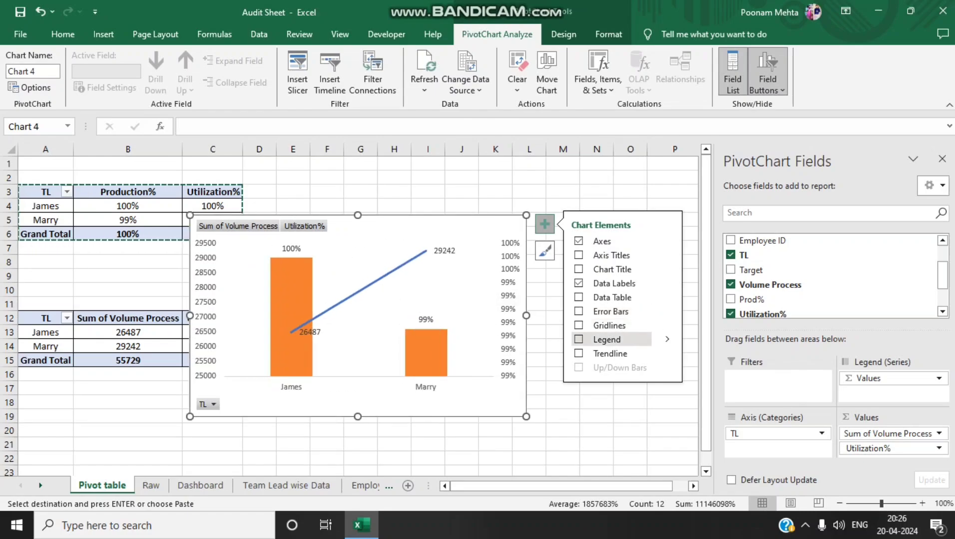
Try hiding and restoring the chart axes, and set the secondary percentage axis bounds to minimum 0 and maximum 1
{"action": "left_click", "coordinate": [578, 240]}
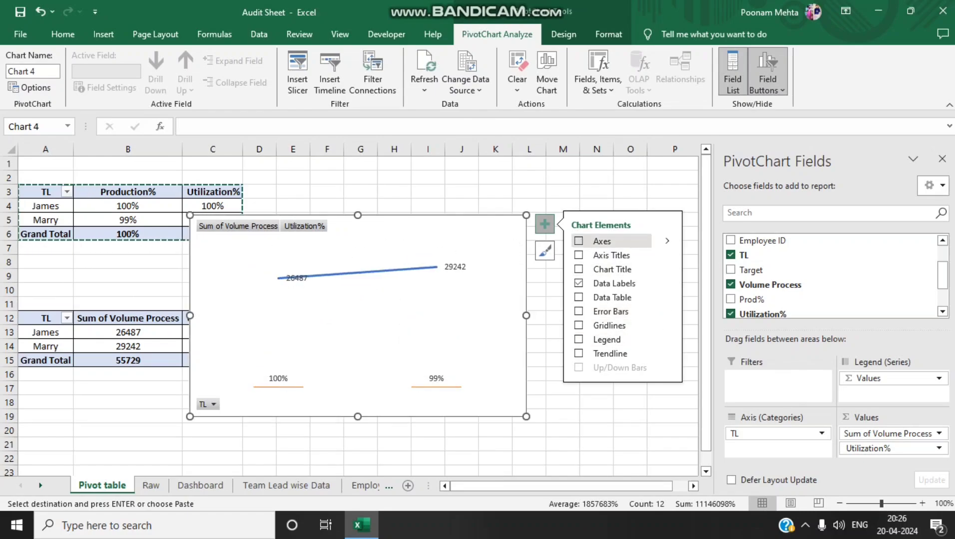
{"action": "left_click", "coordinate": [578, 241]}
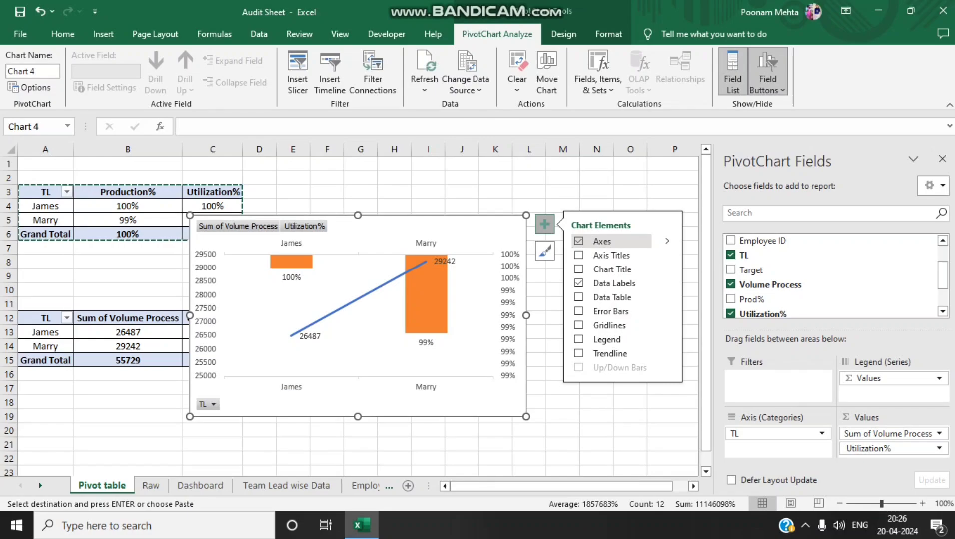
{"action": "left_click", "coordinate": [509, 303]}
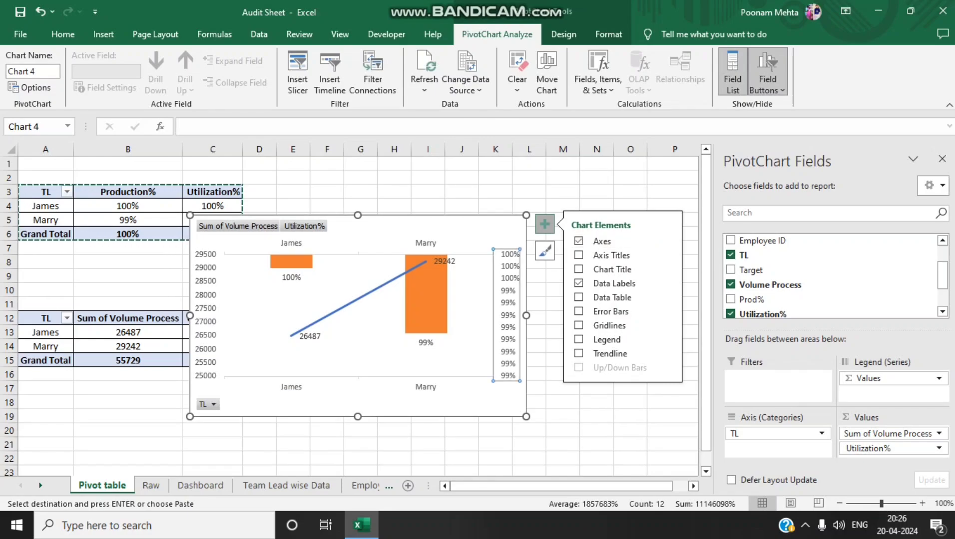
{"action": "double_click", "coordinate": [509, 291]}
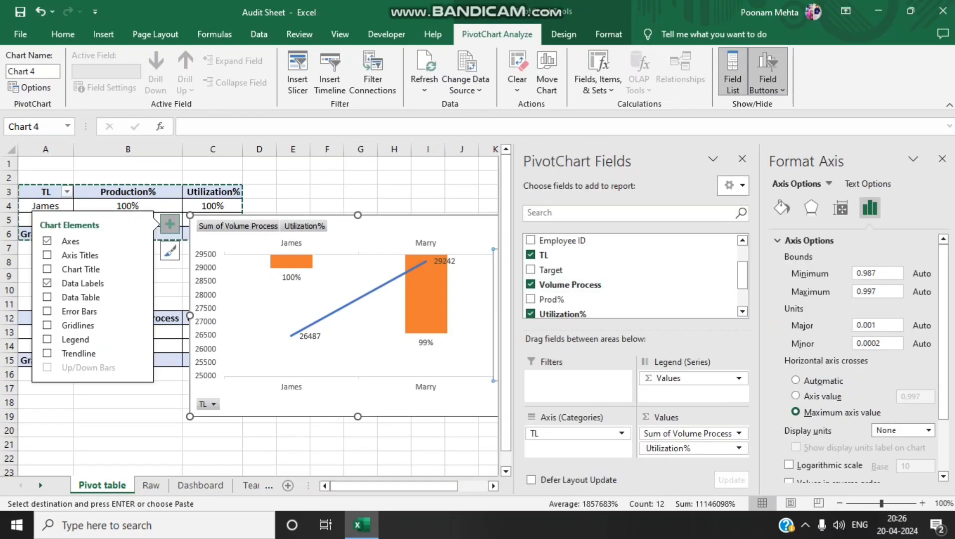
{"action": "left_click", "coordinate": [878, 274]}
{"action": "key", "text": "ctrl+a"}
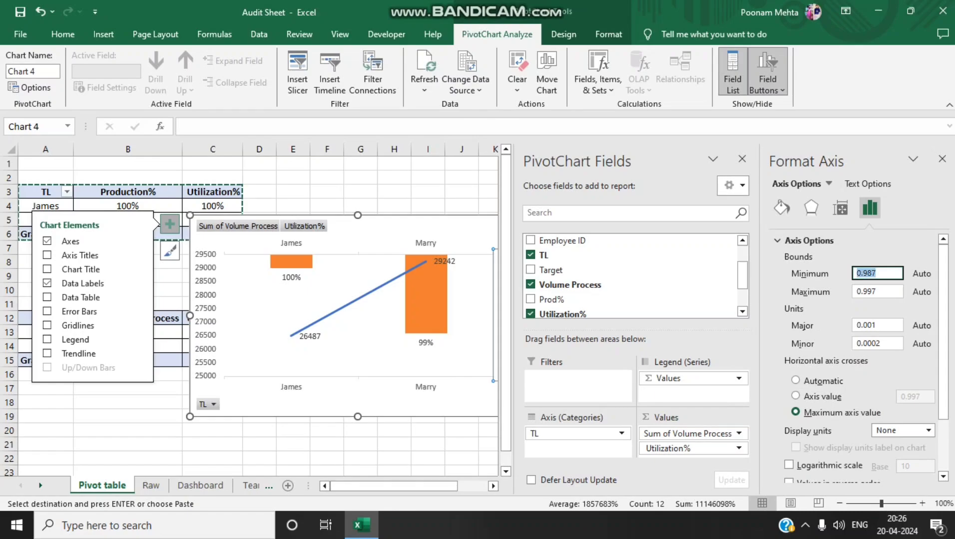
{"action": "type", "text": "0"}
{"action": "key", "text": "Tab"}
{"action": "key", "text": "ctrl+a"}
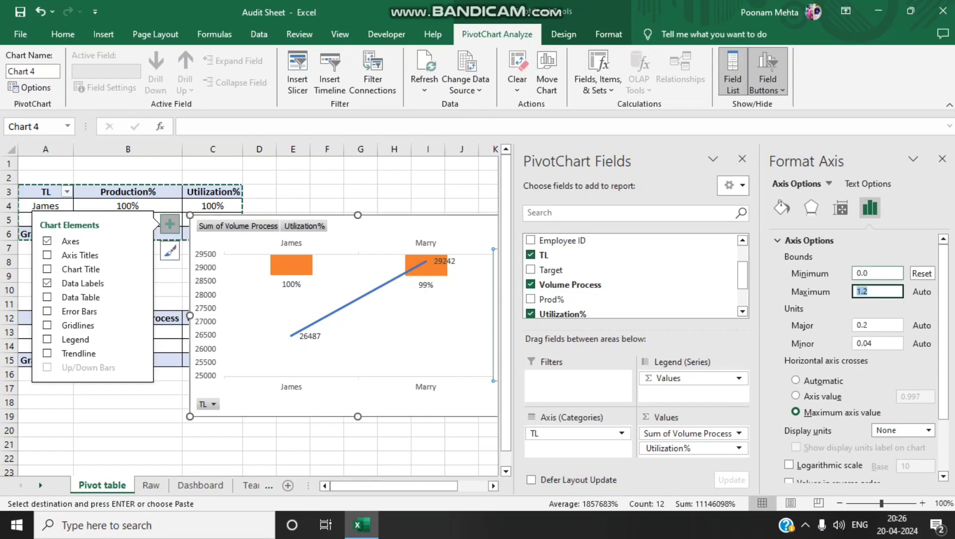
{"action": "type", "text": "1"}
{"action": "key", "text": "Return"}
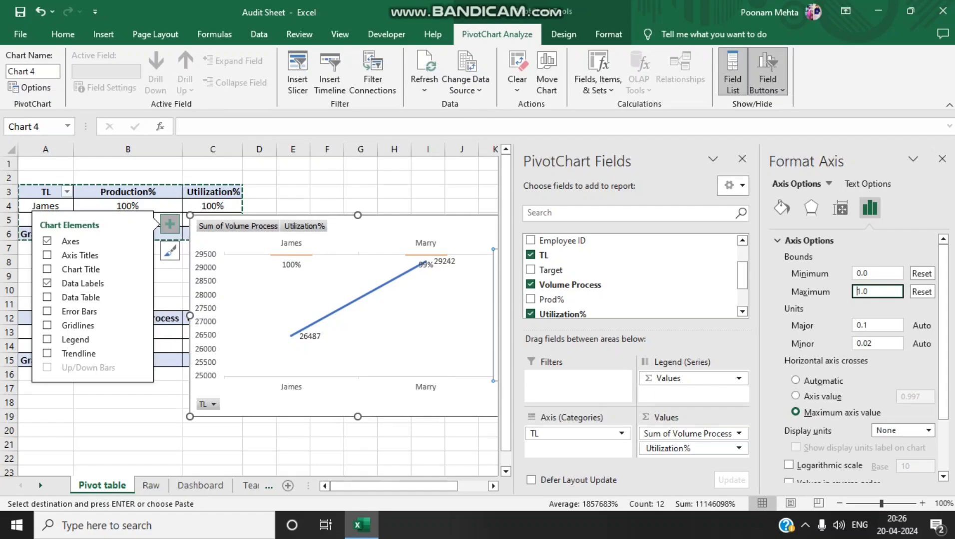
Undo the axis bounds, axes display and legend changes on the combo PivotChart
{"action": "left_click", "coordinate": [359, 325]}
{"action": "key", "text": "ctrl+z"}
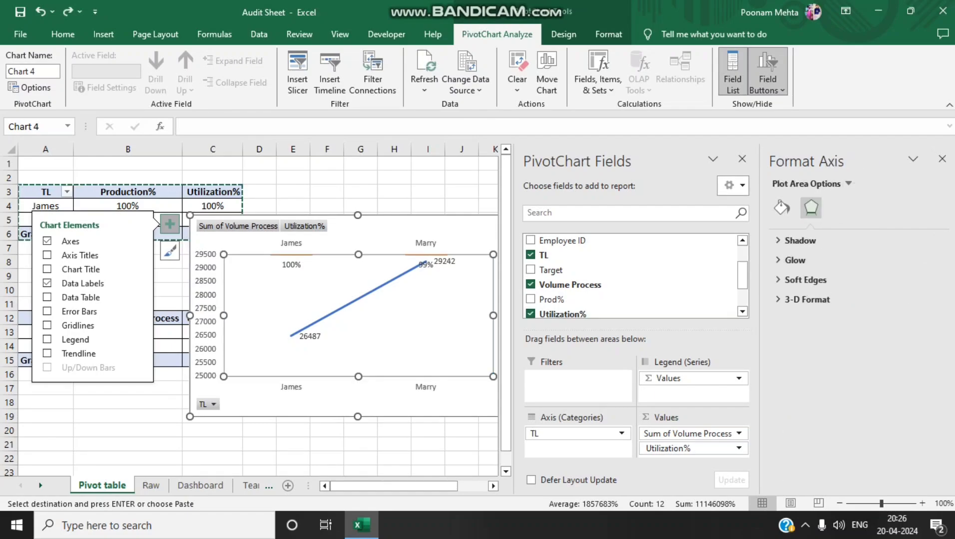
{"action": "key", "text": "ctrl+z"}
{"action": "key", "text": "ctrl+z"}
{"action": "key", "text": "ctrl+z"}
{"action": "key", "text": "ctrl+z"}
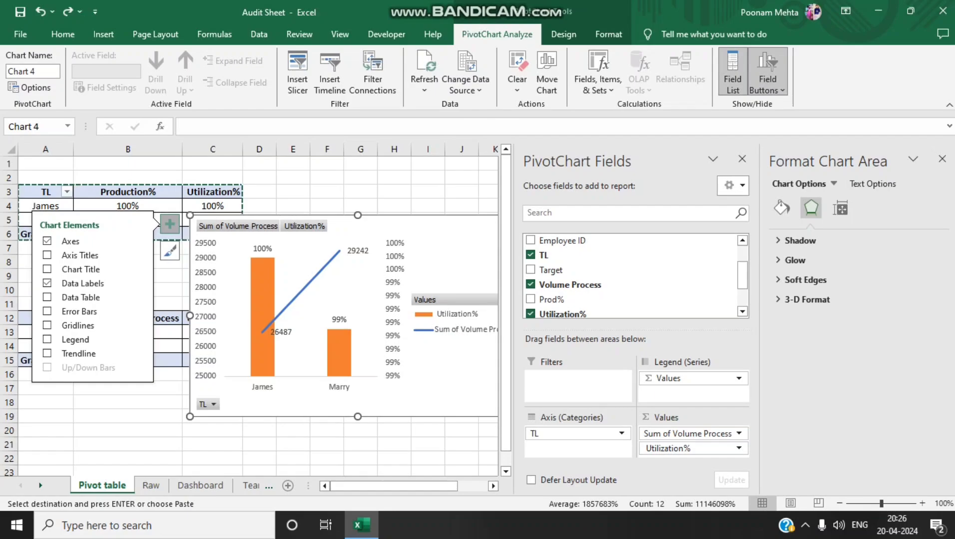
Try setting the minor unit of the combo PivotChart's secondary percentage axis to 1
{"action": "key", "text": "ctrl+z"}
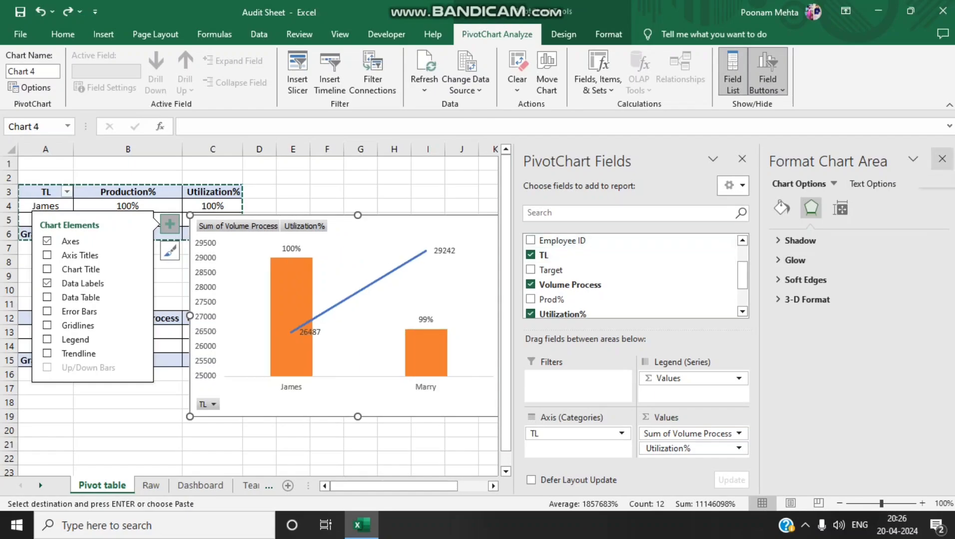
{"action": "left_click", "coordinate": [942, 159]}
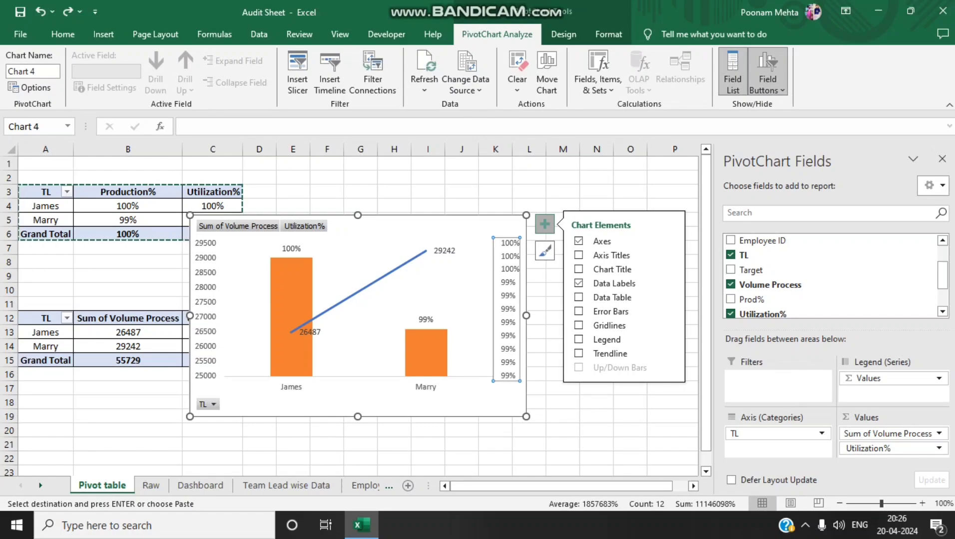
{"action": "double_click", "coordinate": [508, 309]}
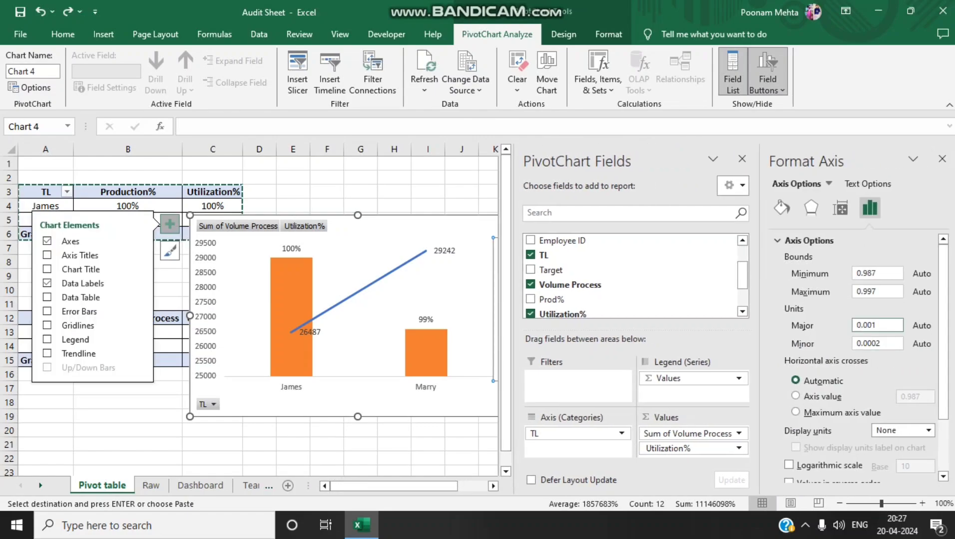
{"action": "double_click", "coordinate": [867, 326]}
{"action": "double_click", "coordinate": [866, 344]}
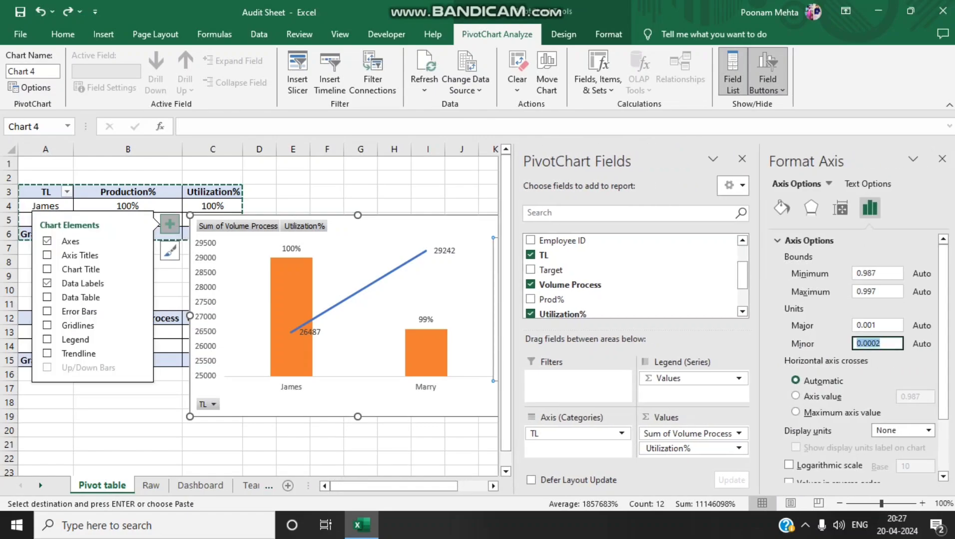
{"action": "type", "text": "1"}
{"action": "key", "text": "Return"}
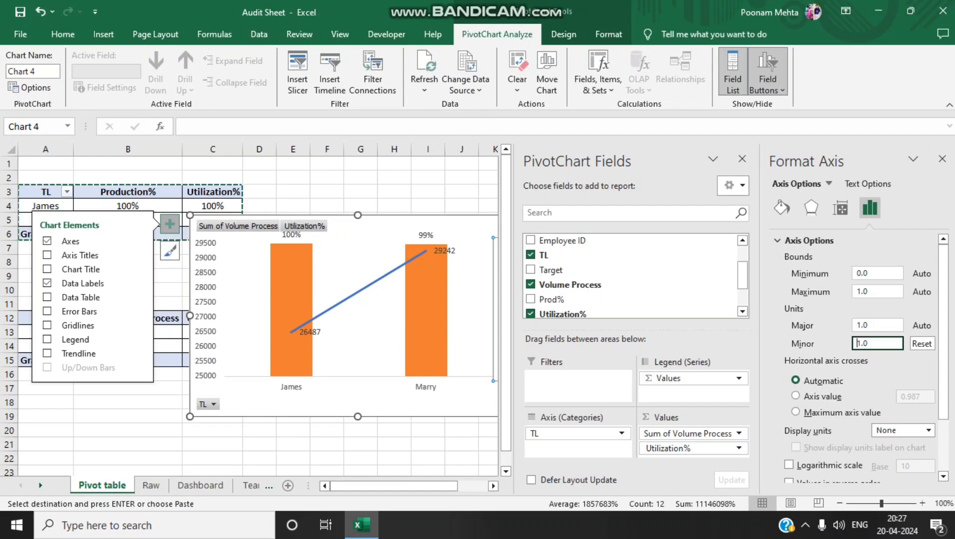
{"action": "left_click", "coordinate": [942, 158]}
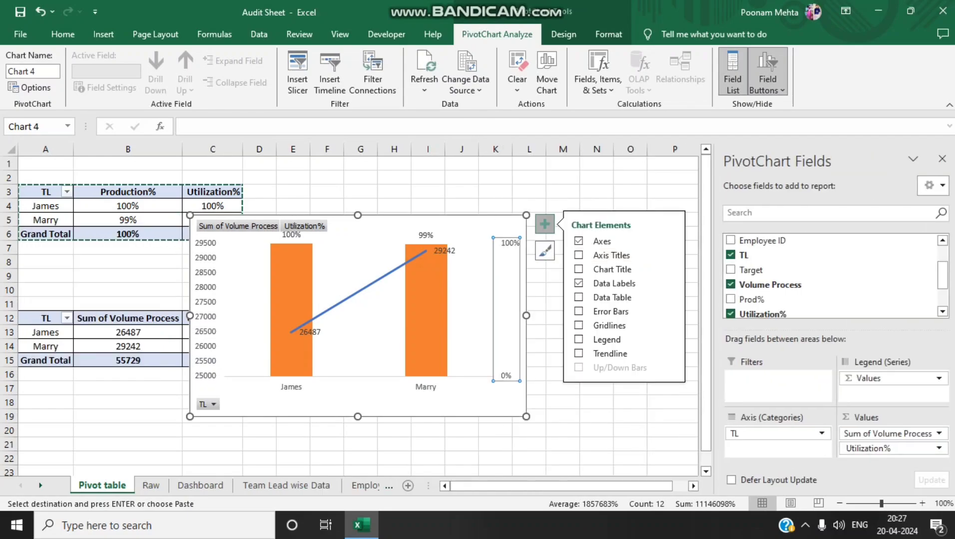
Examine the combo PivotChart's chart area formatting options for fill, size and properties
{"action": "double_click", "coordinate": [504, 399]}
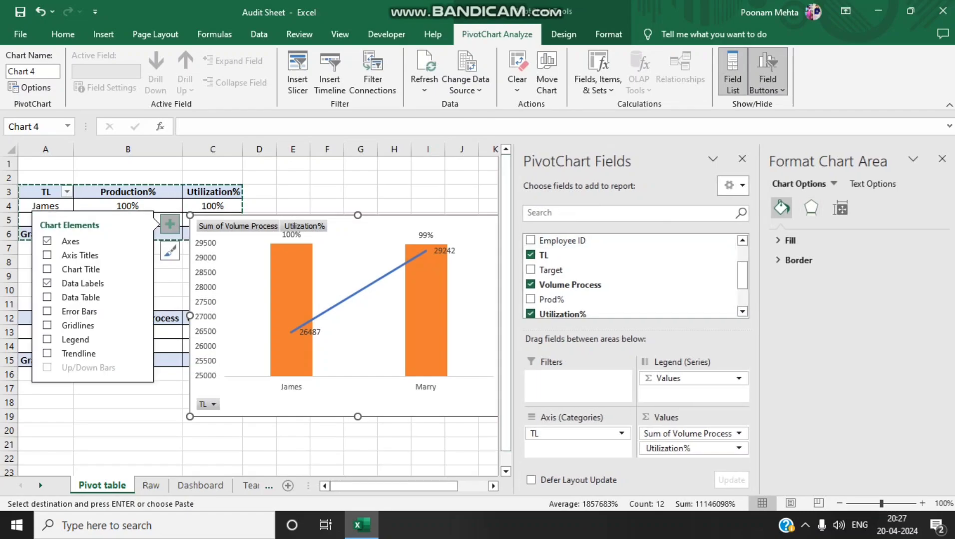
{"action": "left_click", "coordinate": [790, 240]}
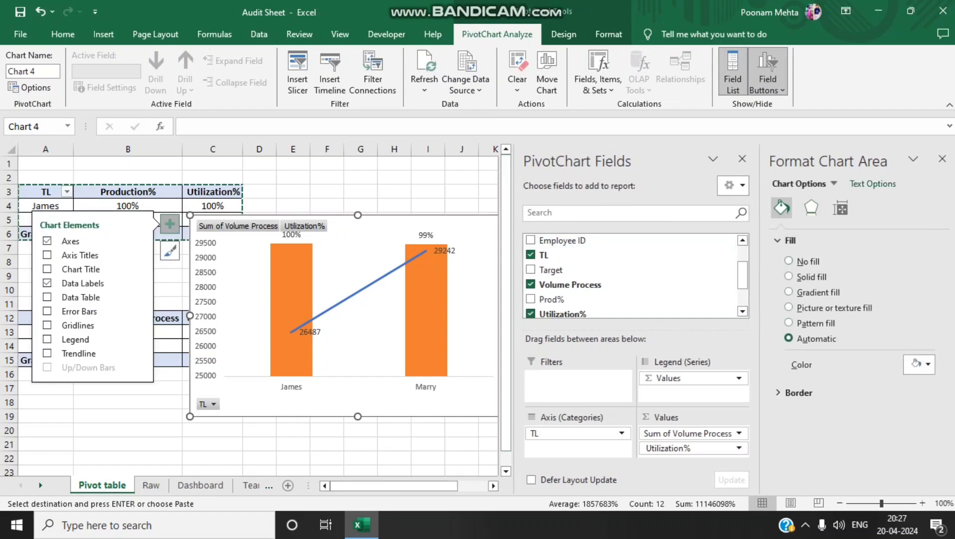
{"action": "left_click", "coordinate": [840, 208]}
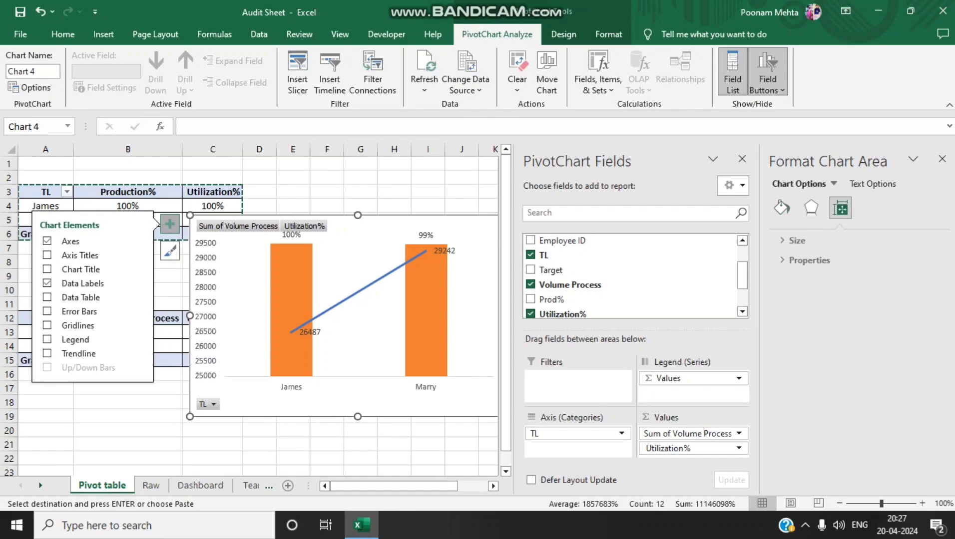
{"action": "left_click", "coordinate": [793, 240]}
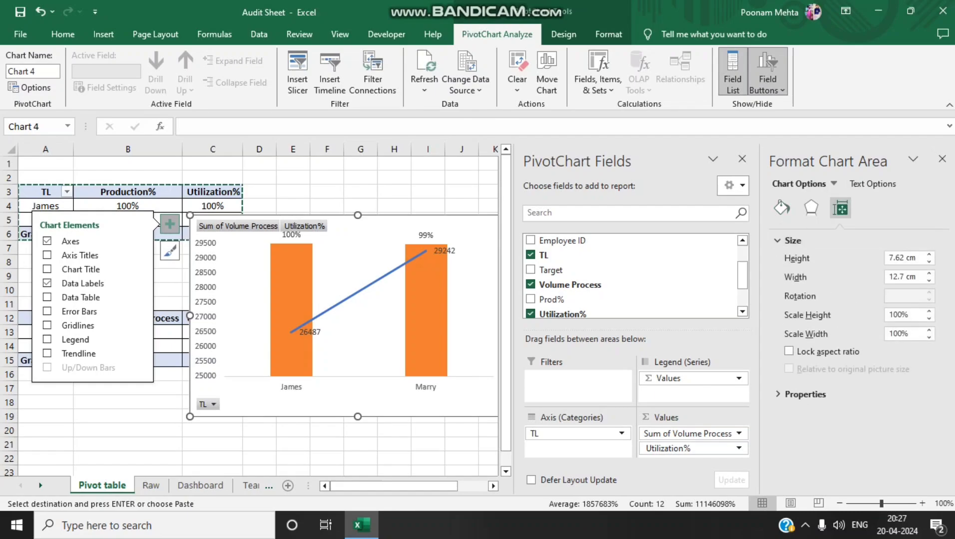
{"action": "left_click", "coordinate": [805, 394]}
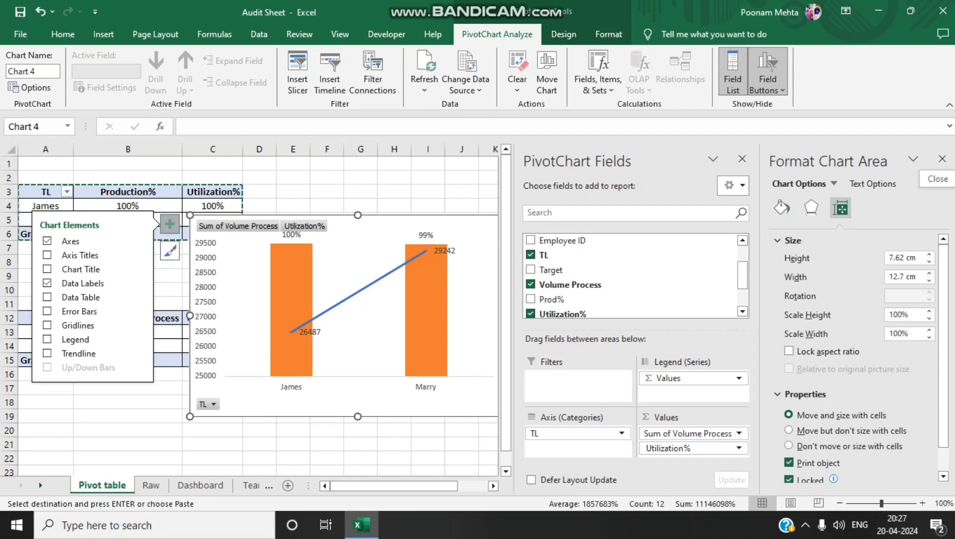
{"action": "left_click", "coordinate": [942, 158]}
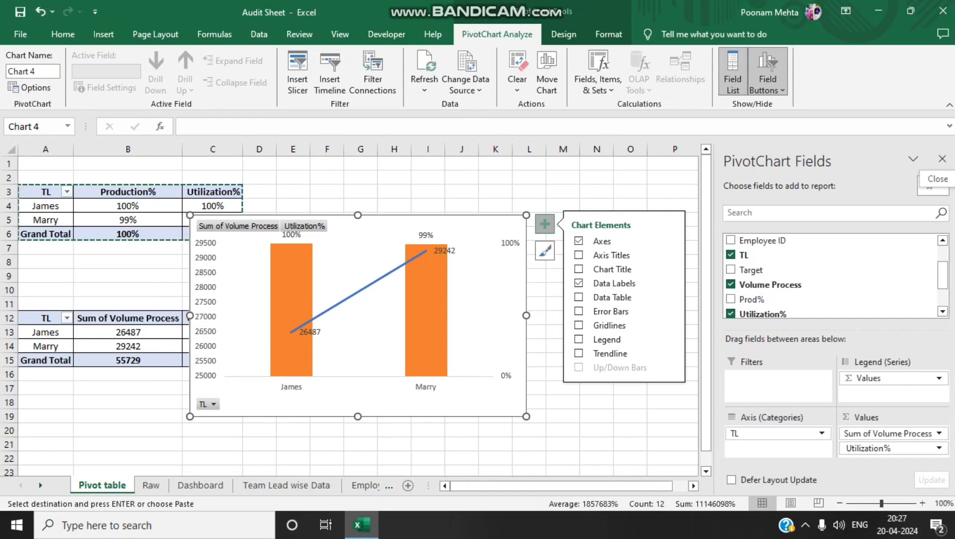
{"action": "key", "text": "ctrl+1"}
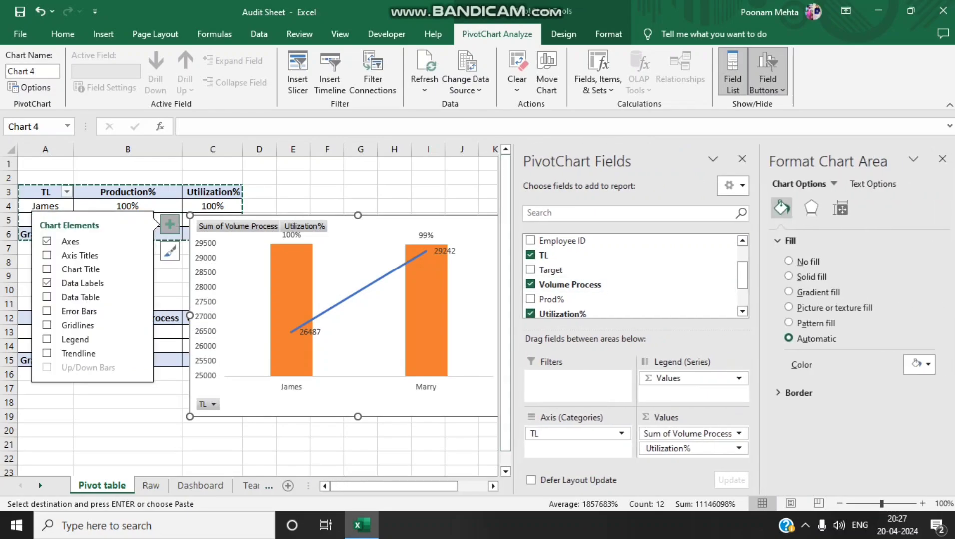
{"action": "left_click", "coordinate": [942, 159]}
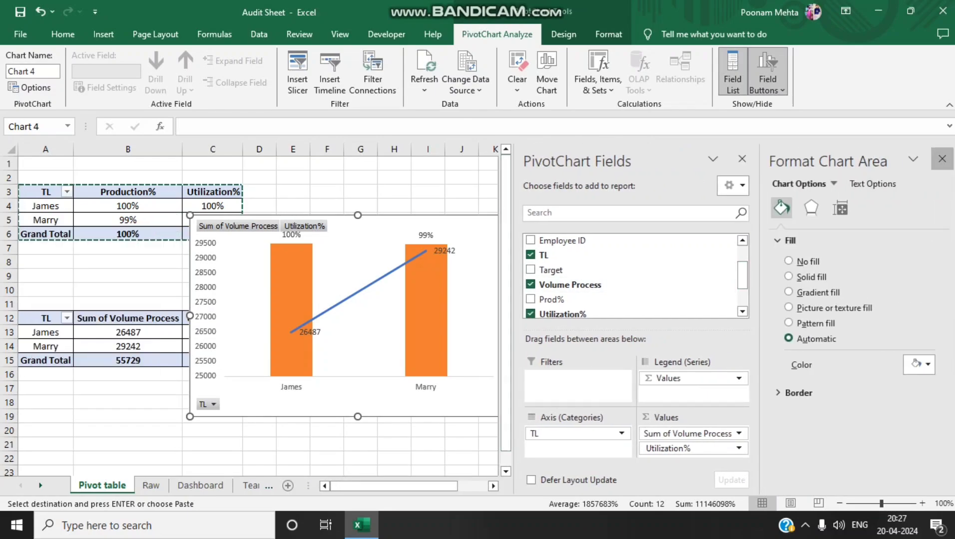
Undo the secondary axis change and try toggling the combo chart's axes and removing its legend
{"action": "key", "text": "ctrl+z"}
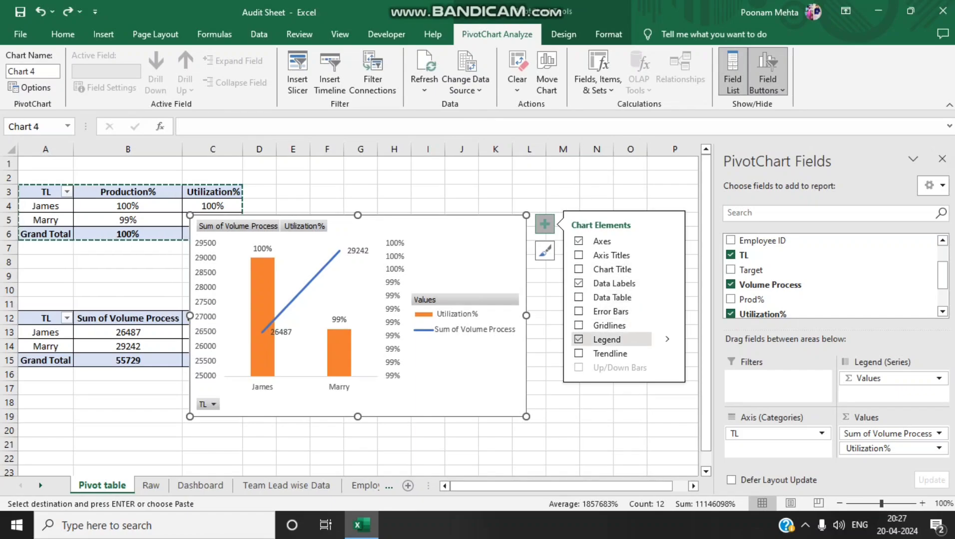
{"action": "left_click", "coordinate": [602, 241]}
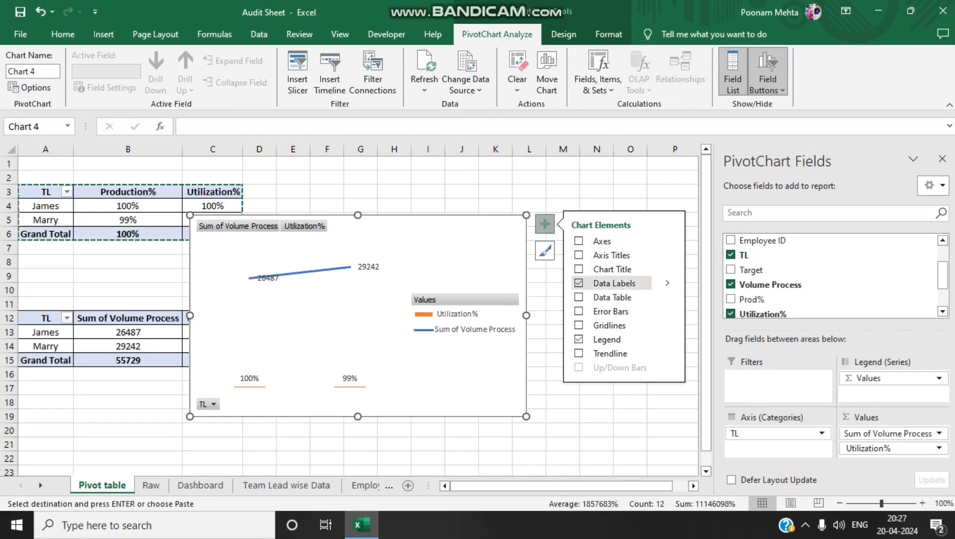
{"action": "left_click", "coordinate": [602, 241]}
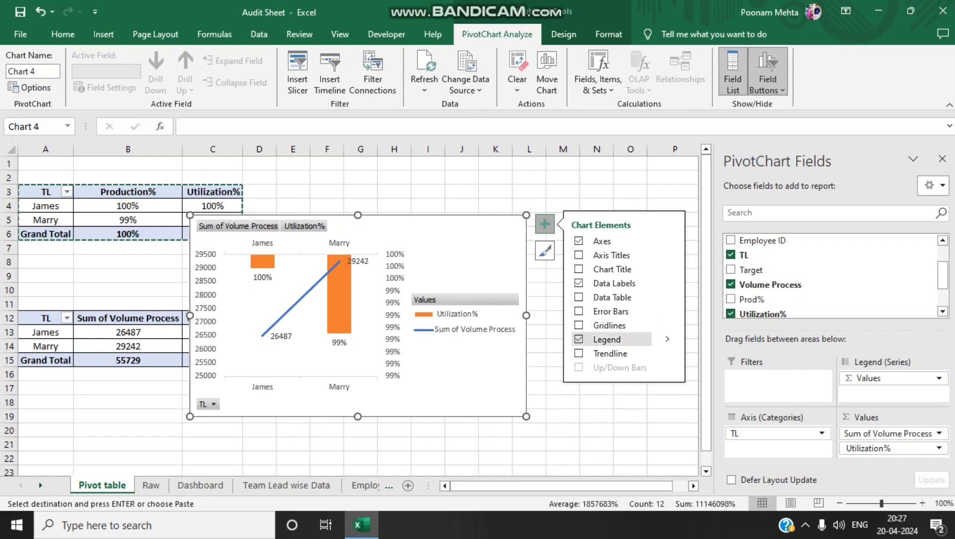
{"action": "left_click", "coordinate": [606, 340]}
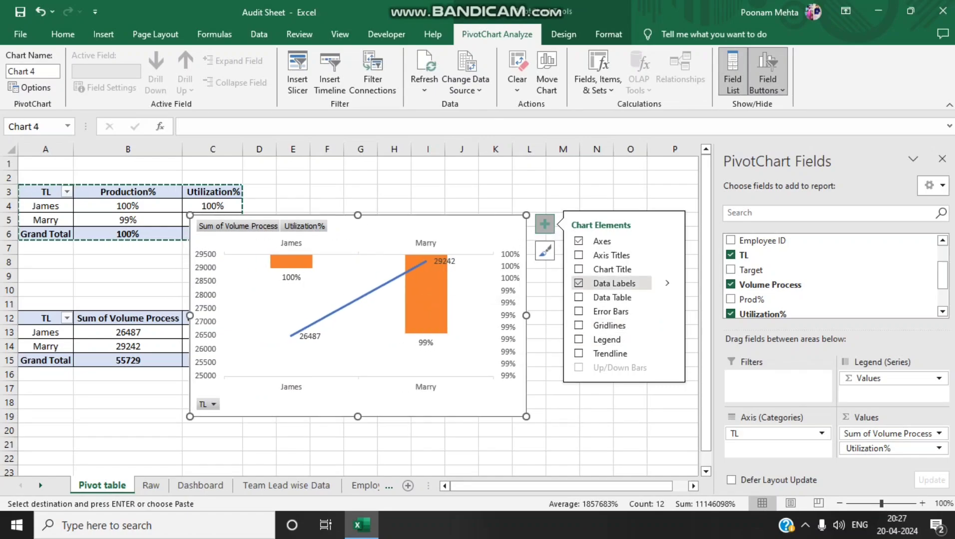
Undo the axes, legend and gridline changes on the combo PivotChart
{"action": "key", "text": "ctrl+z"}
{"action": "key", "text": "ctrl+z"}
{"action": "key", "text": "ctrl+z"}
{"action": "key", "text": "ctrl+z"}
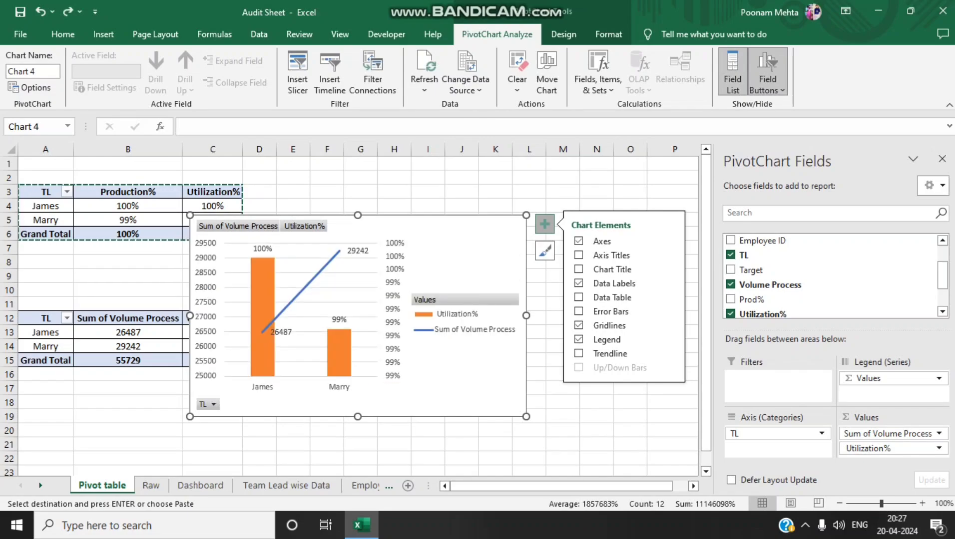
Remove the gridlines and the legend from the combo PivotChart
{"action": "left_click", "coordinate": [609, 326]}
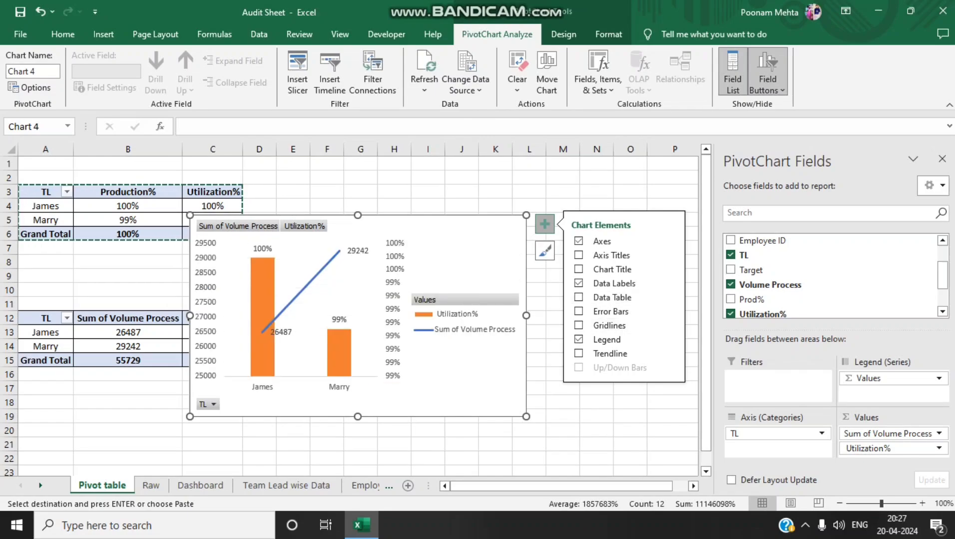
{"action": "key", "text": "Escape"}
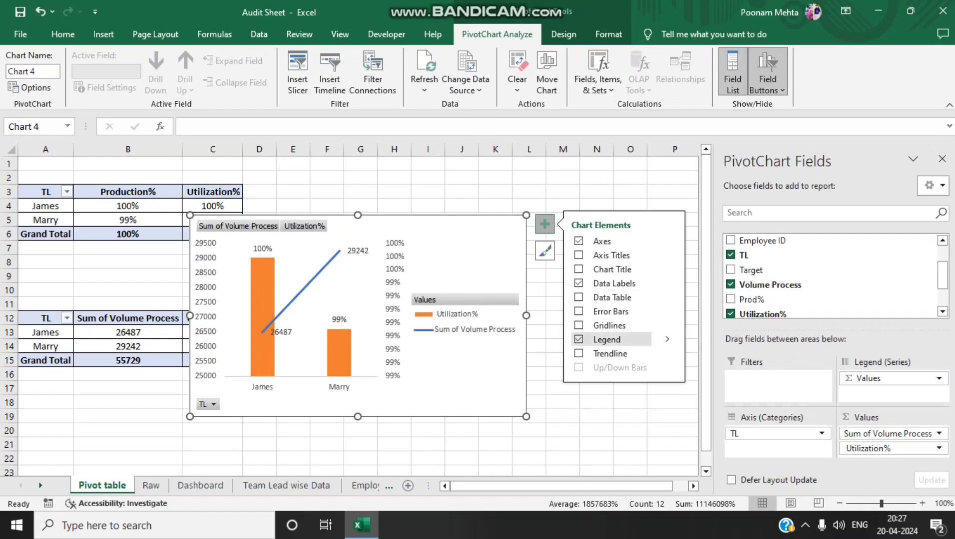
{"action": "left_click", "coordinate": [606, 339]}
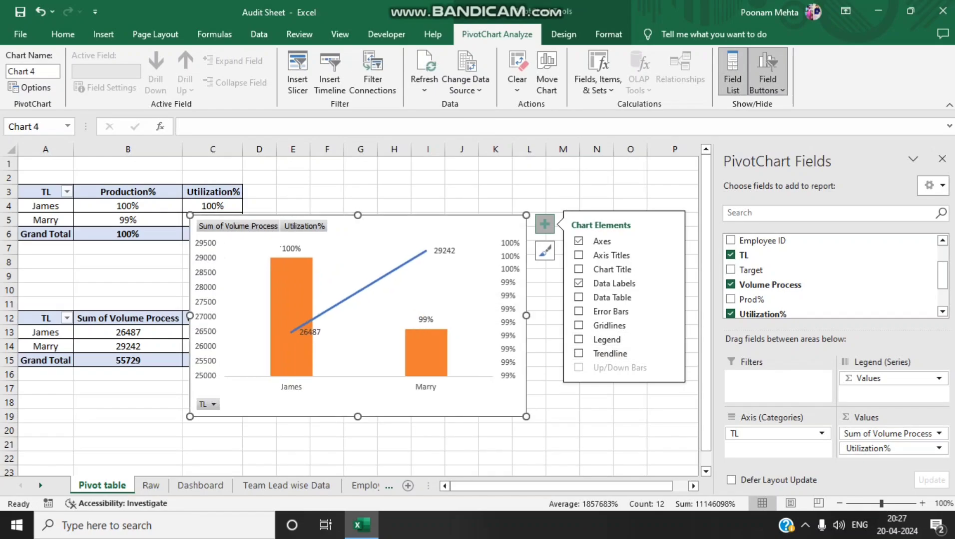
Place a copy of the combo PivotChart on the Dashboard sheet, resized to fit directly beneath the team lead PivotTable
{"action": "left_click", "coordinate": [200, 485]}
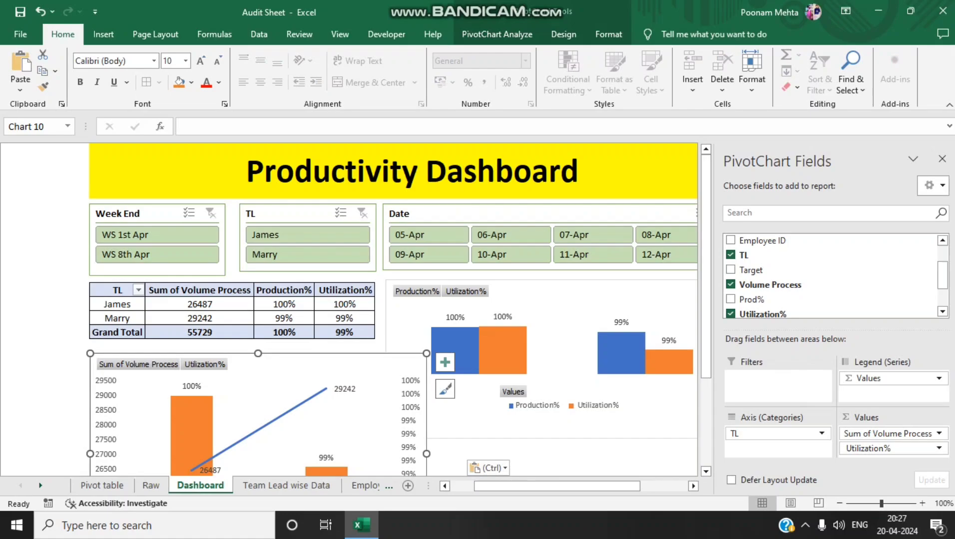
{"action": "left_click_drag", "start_coordinate": [280, 370], "coordinate": [238, 283]}
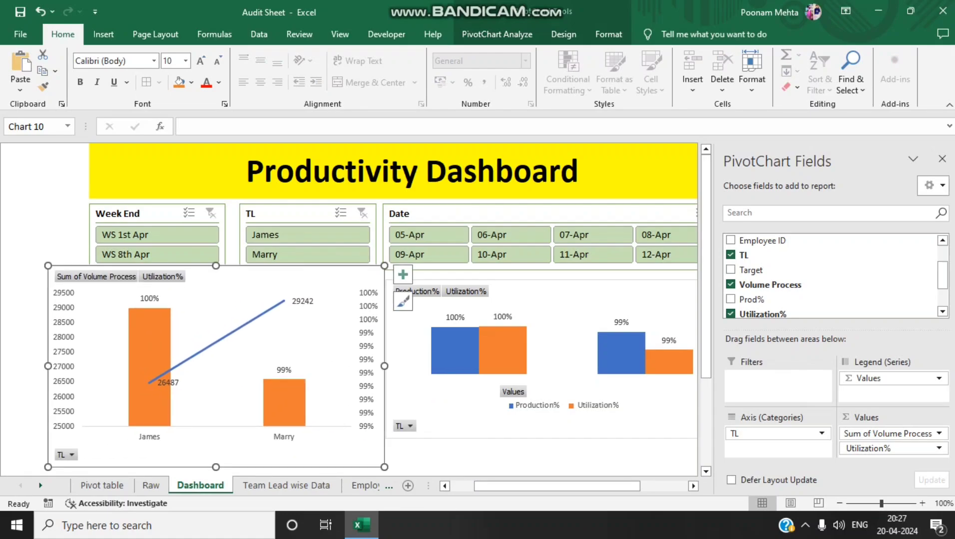
{"action": "left_click_drag", "start_coordinate": [384, 266], "coordinate": [256, 354]}
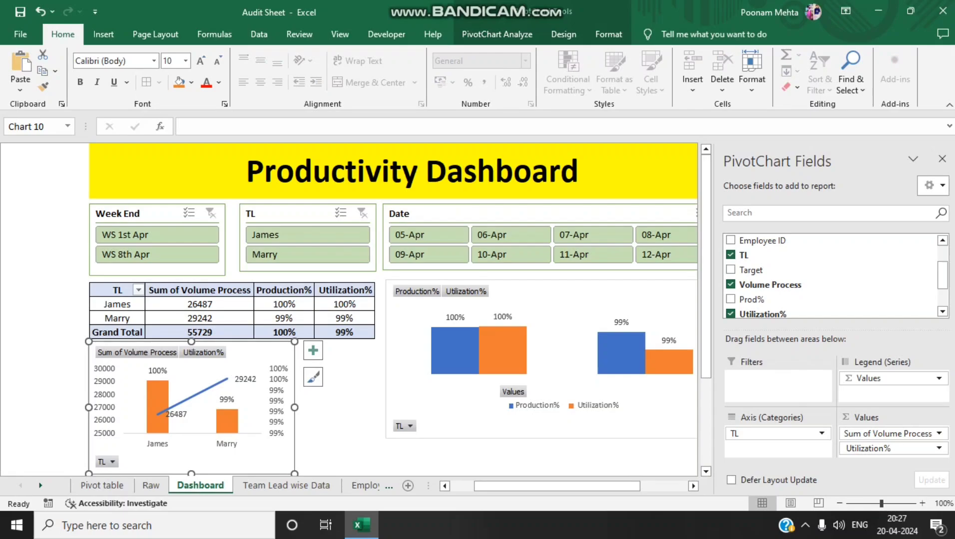
{"action": "left_click_drag", "start_coordinate": [295, 474], "coordinate": [372, 437]}
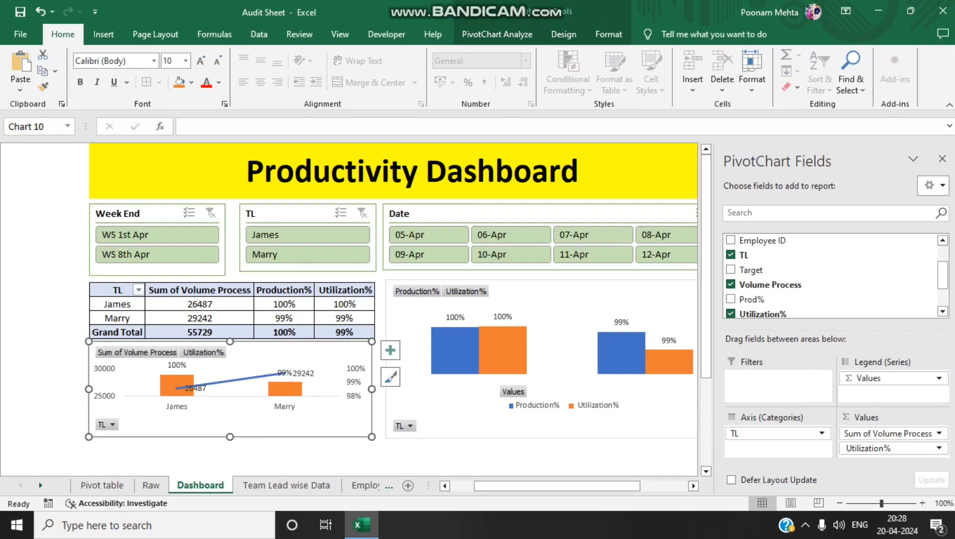
{"action": "left_click_drag", "start_coordinate": [299, 422], "coordinate": [302, 423]}
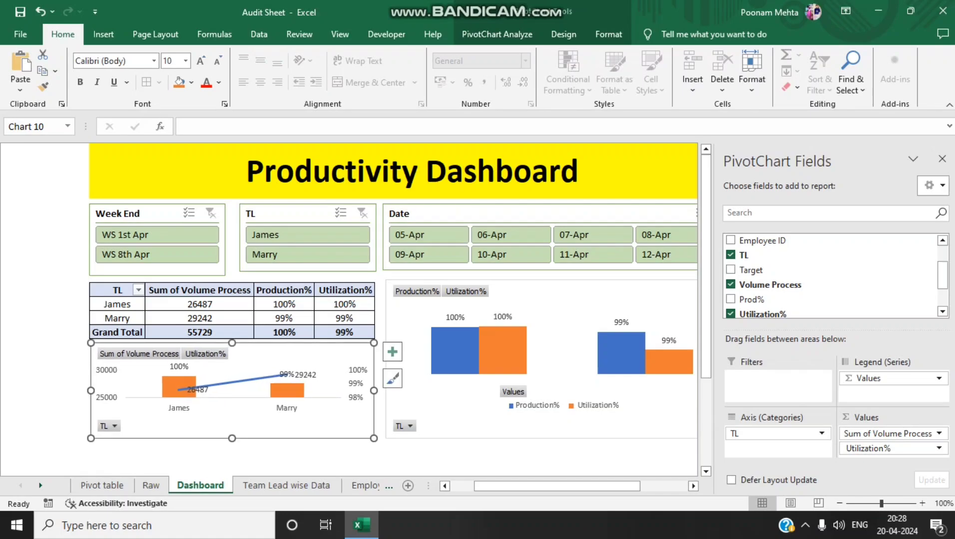
{"action": "left_click_drag", "start_coordinate": [232, 438], "coordinate": [232, 453]}
Extend the Production% and Utilization% chart downward so its lower edge roughly lines up with the combo chart
{"action": "left_click", "coordinate": [542, 428]}
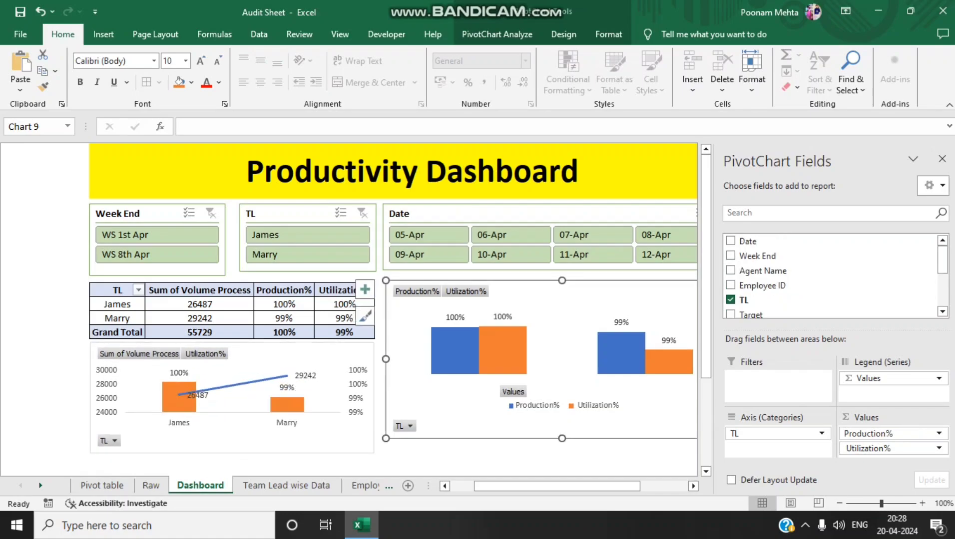
{"action": "left_click_drag", "start_coordinate": [561, 438], "coordinate": [562, 452]}
{"action": "left_click", "coordinate": [24, 318]}
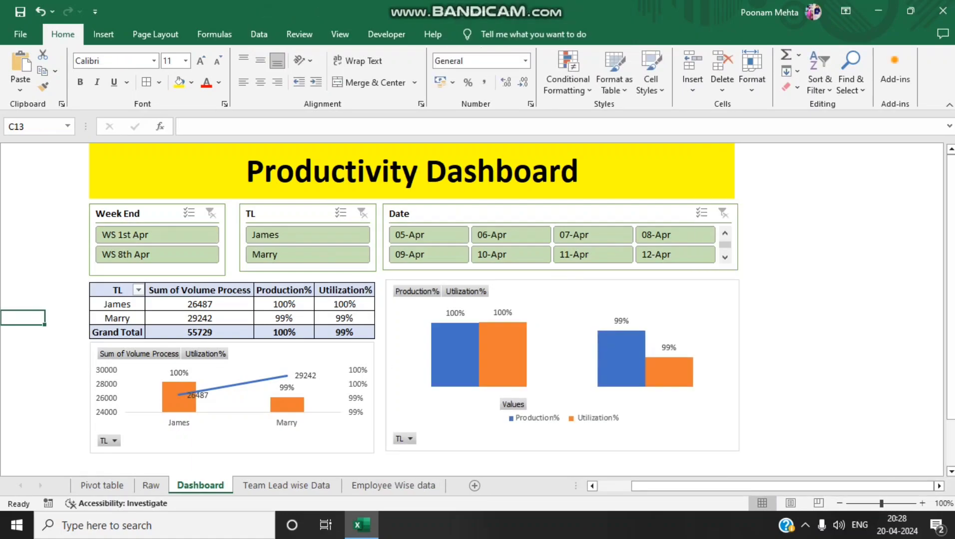
Test the Week End slicer with WS 1st Apr and WS 8th Apr, clearing each filter, and check its report connections
{"action": "left_click", "coordinate": [157, 235]}
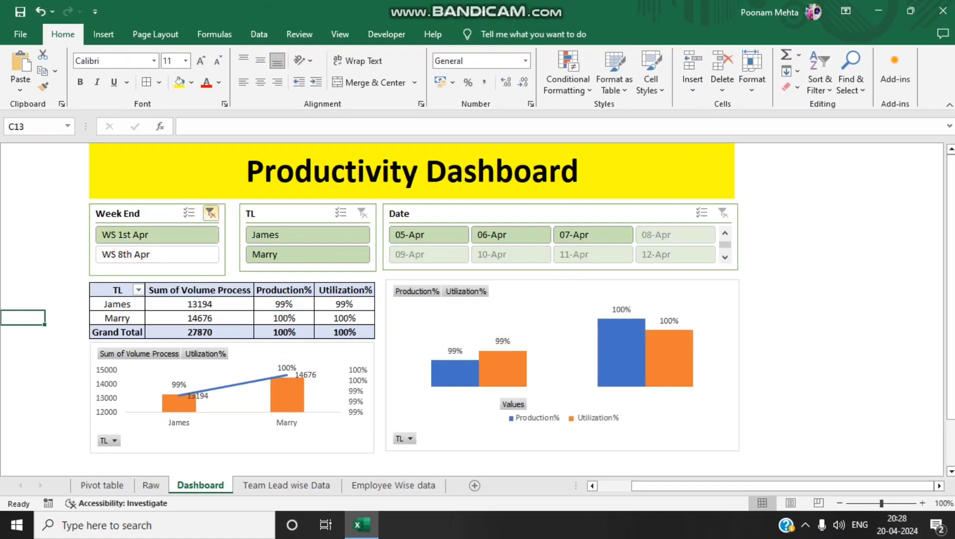
{"action": "left_click", "coordinate": [211, 214]}
{"action": "right_click", "coordinate": [161, 234]}
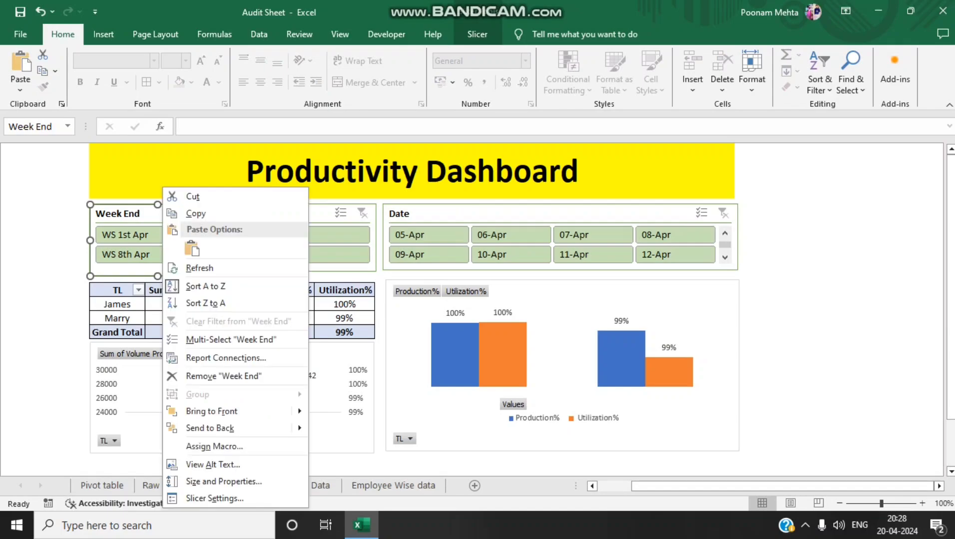
{"action": "left_click", "coordinate": [235, 358]}
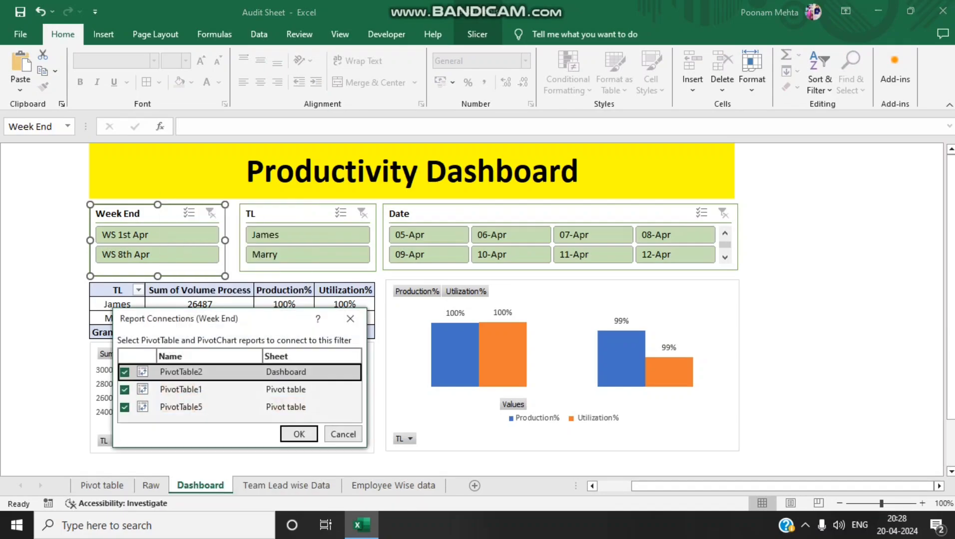
{"action": "left_click", "coordinate": [299, 435]}
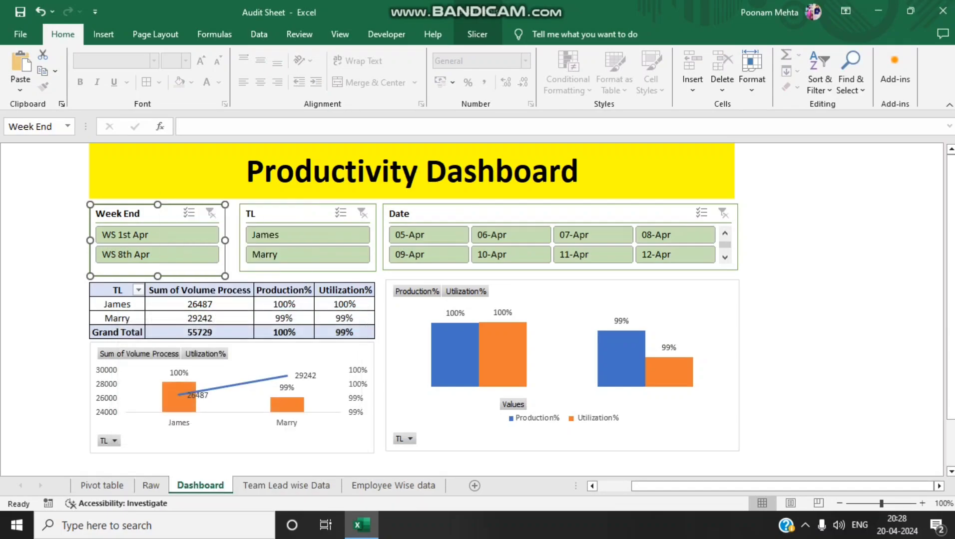
{"action": "left_click", "coordinate": [157, 255]}
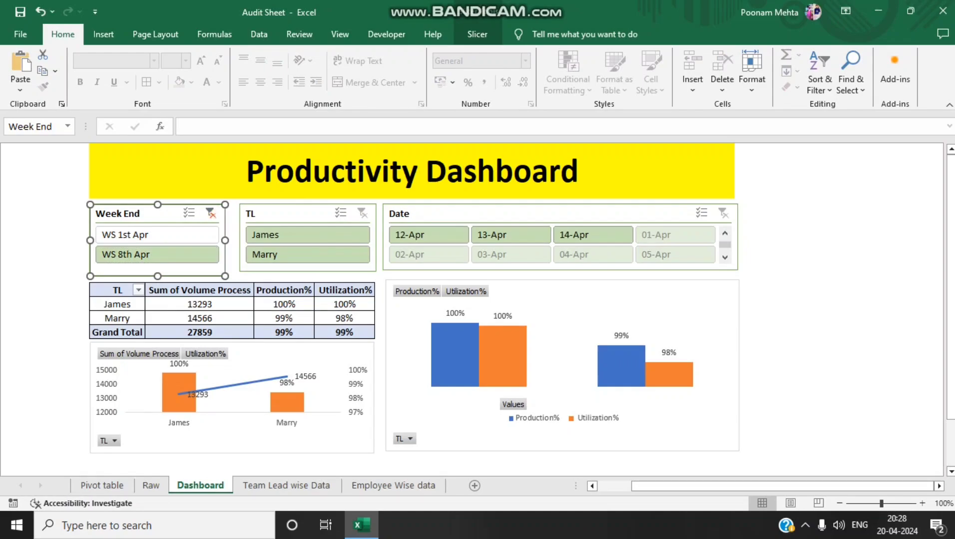
{"action": "left_click", "coordinate": [210, 213]}
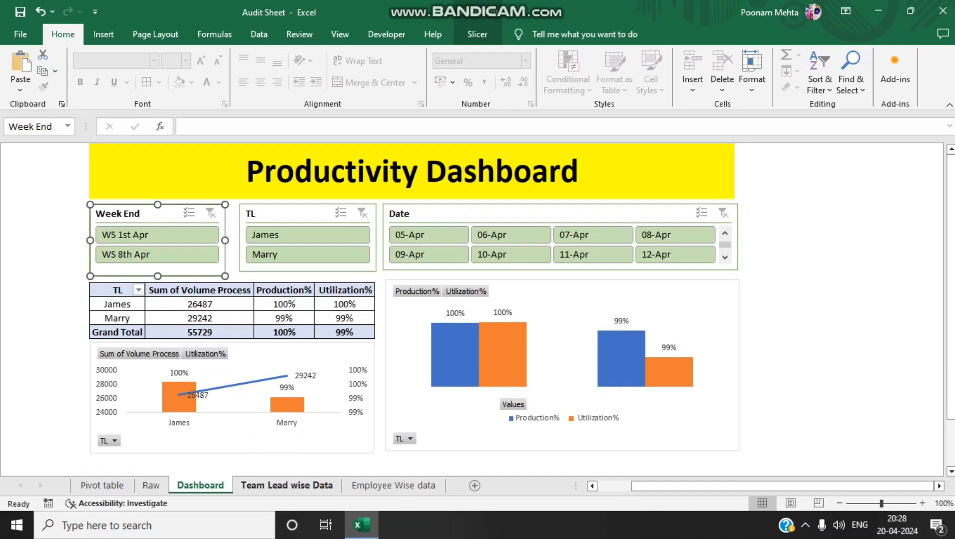
Delete the Team Lead wise Data sheet from the workbook
{"action": "left_click", "coordinate": [318, 485]}
{"action": "right_click", "coordinate": [318, 485]}
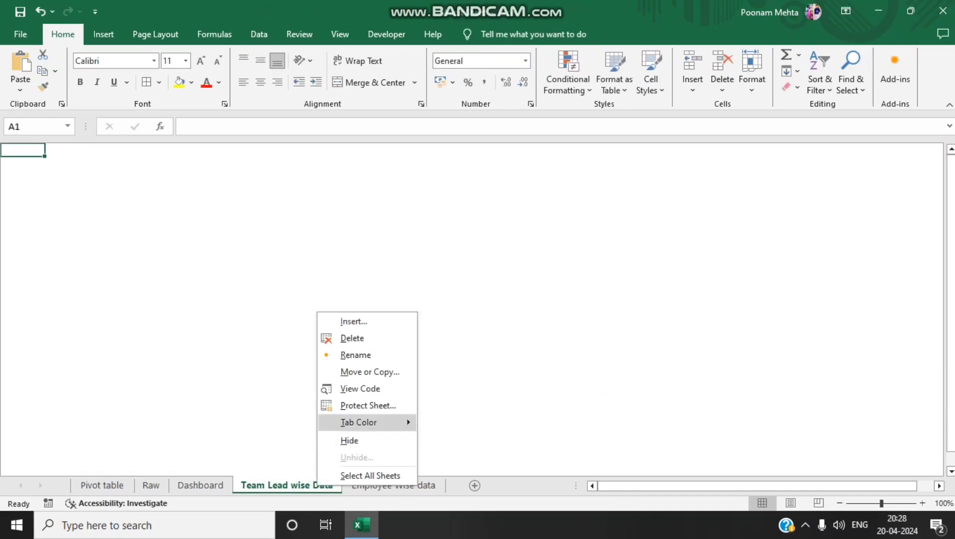
{"action": "left_click", "coordinate": [352, 339]}
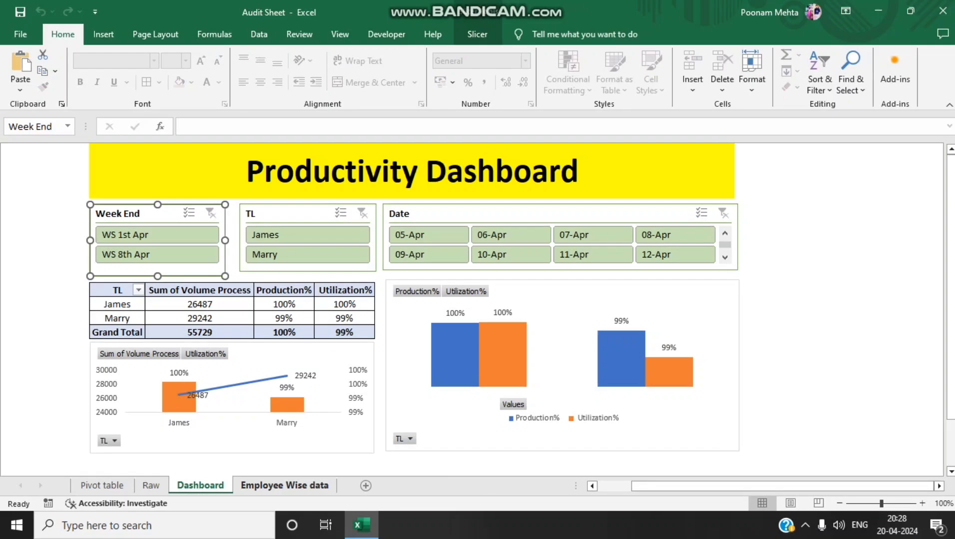
Copy the entire contents of the Dashboard sheet into the Employee Wise data sheet
{"action": "left_click", "coordinate": [23, 303]}
{"action": "key", "text": "ctrl+a"}
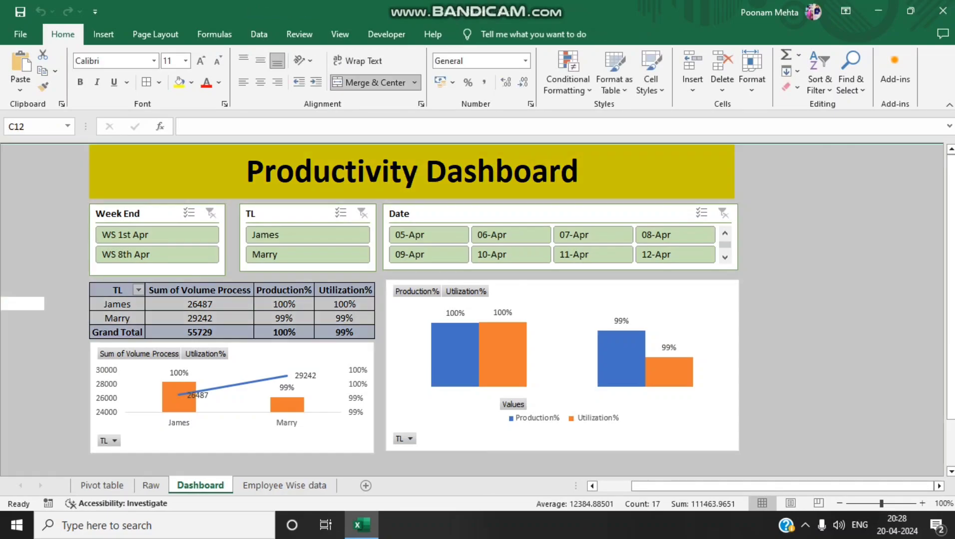
{"action": "key", "text": "ctrl+c"}
{"action": "left_click", "coordinate": [284, 486]}
{"action": "key", "text": "ctrl+v"}
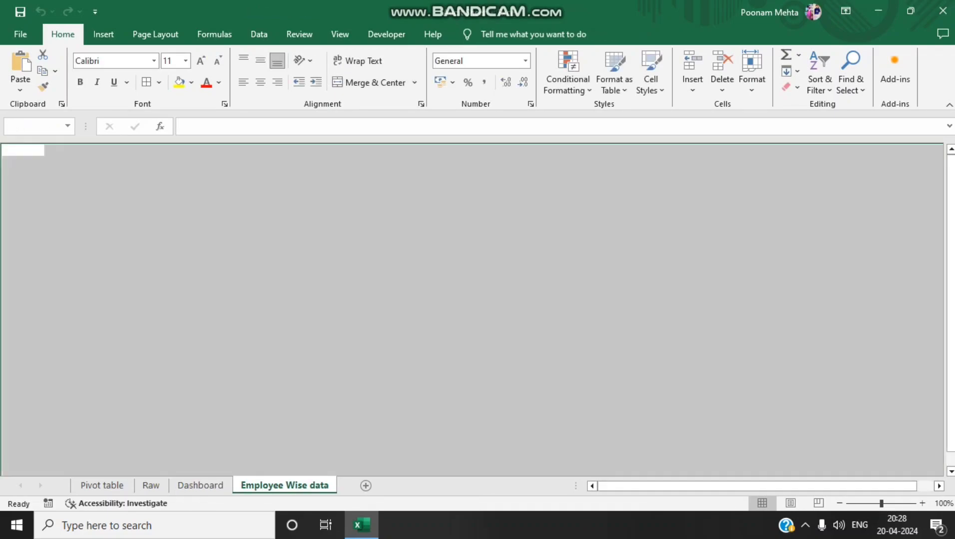
{"action": "left_click", "coordinate": [112, 276]}
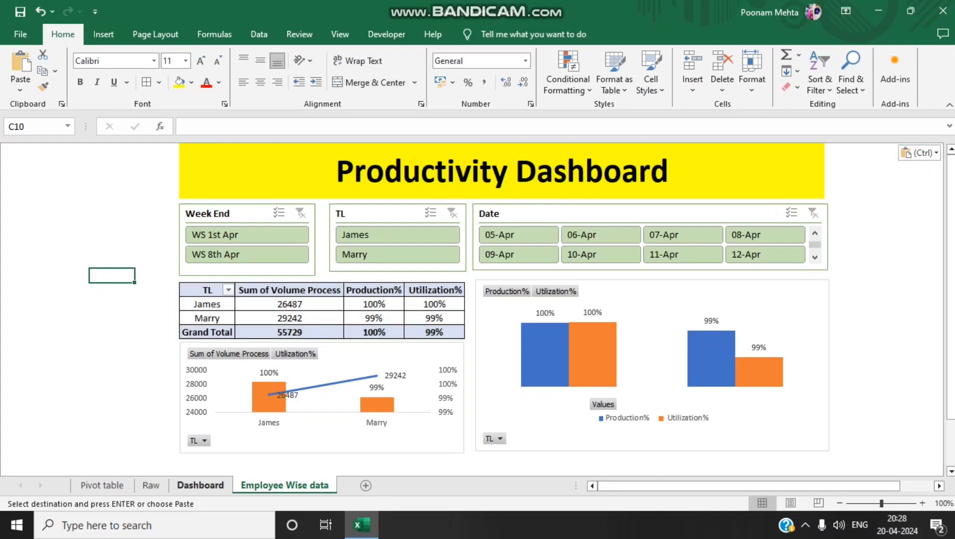
Filter WS 1st Apr with the Week End slicers on Employee Wise data and Dashboard to compare the charts, clearing the Dashboard filter
{"action": "left_click", "coordinate": [200, 486]}
{"action": "left_click", "coordinate": [285, 486]}
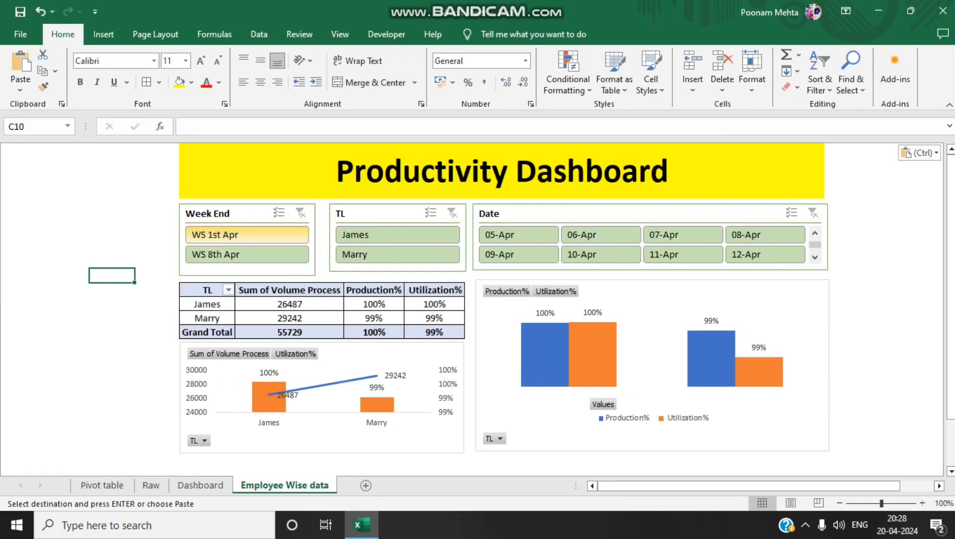
{"action": "left_click", "coordinate": [246, 236]}
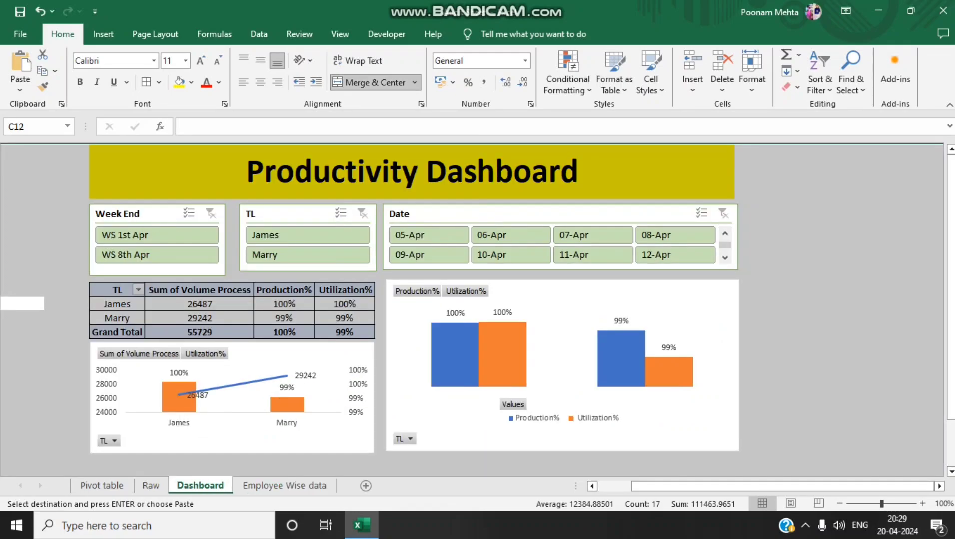
{"action": "left_click", "coordinate": [67, 305]}
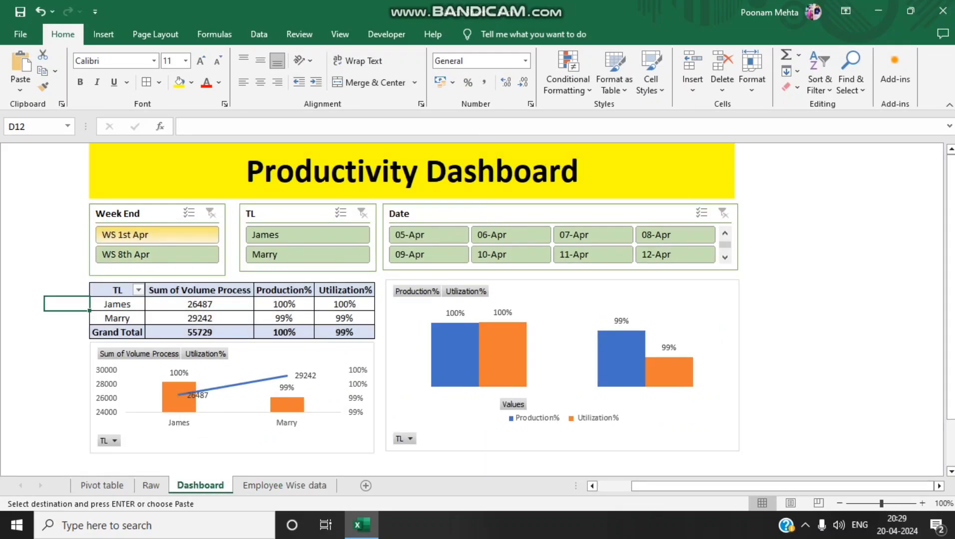
{"action": "left_click", "coordinate": [157, 235]}
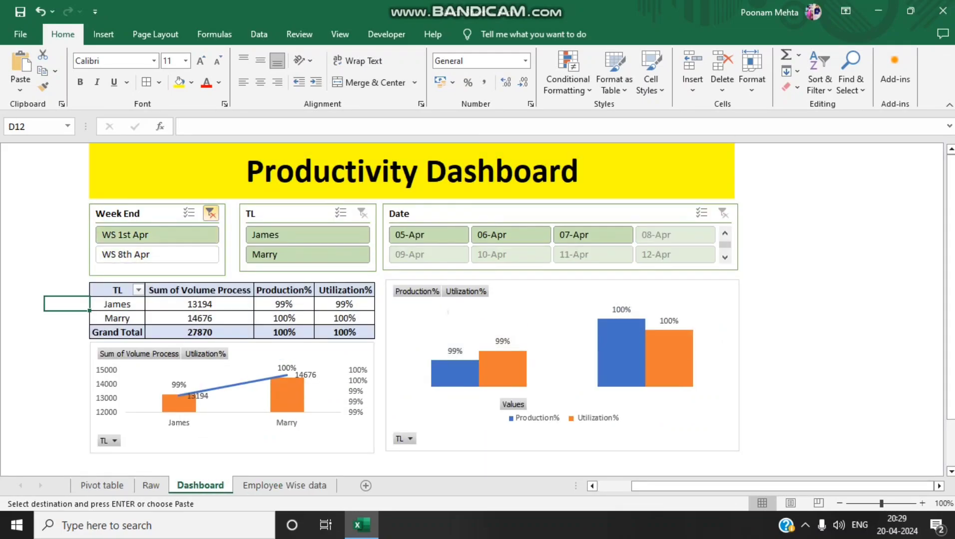
{"action": "left_click", "coordinate": [211, 214]}
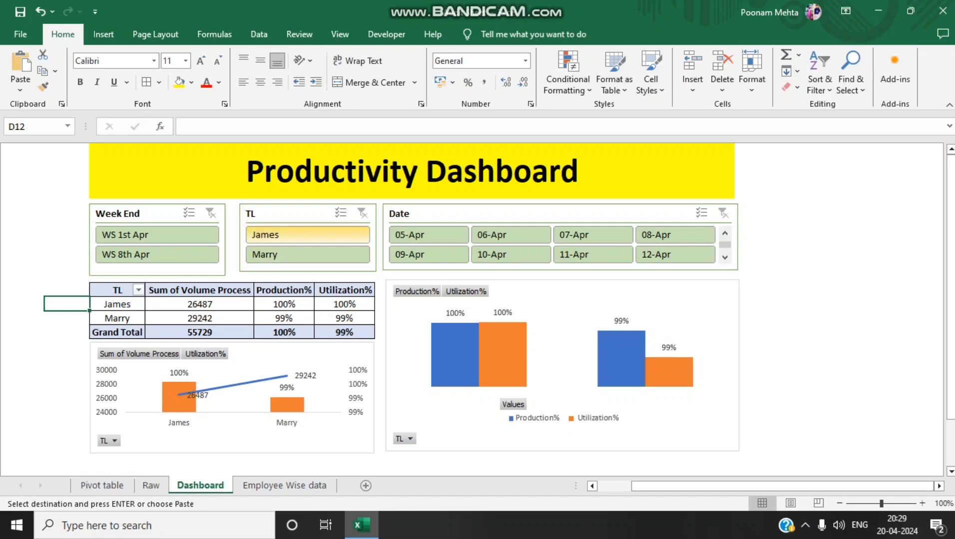
Test the TL slicers with James on Dashboard and with James and Marry on Employee Wise data, comparing both sheets
{"action": "left_click", "coordinate": [307, 235]}
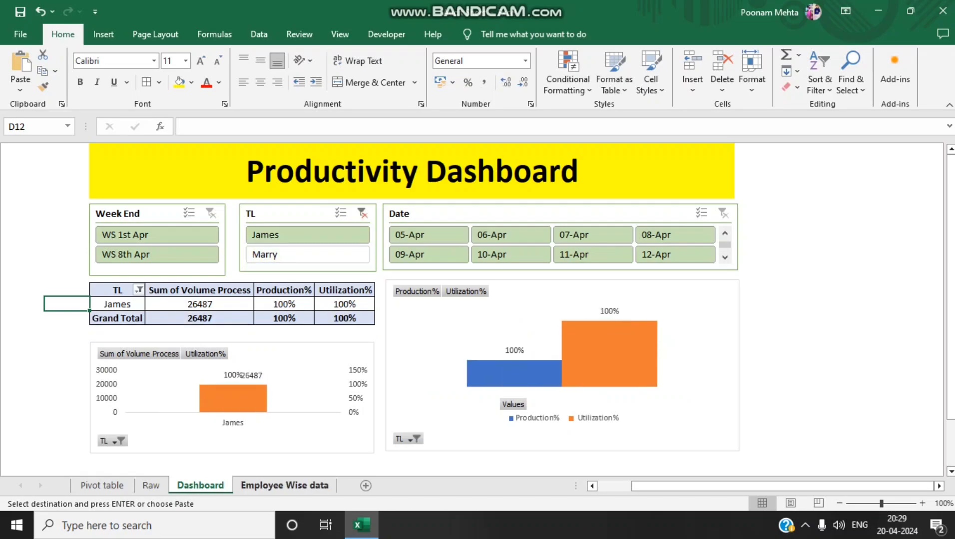
{"action": "left_click", "coordinate": [285, 486]}
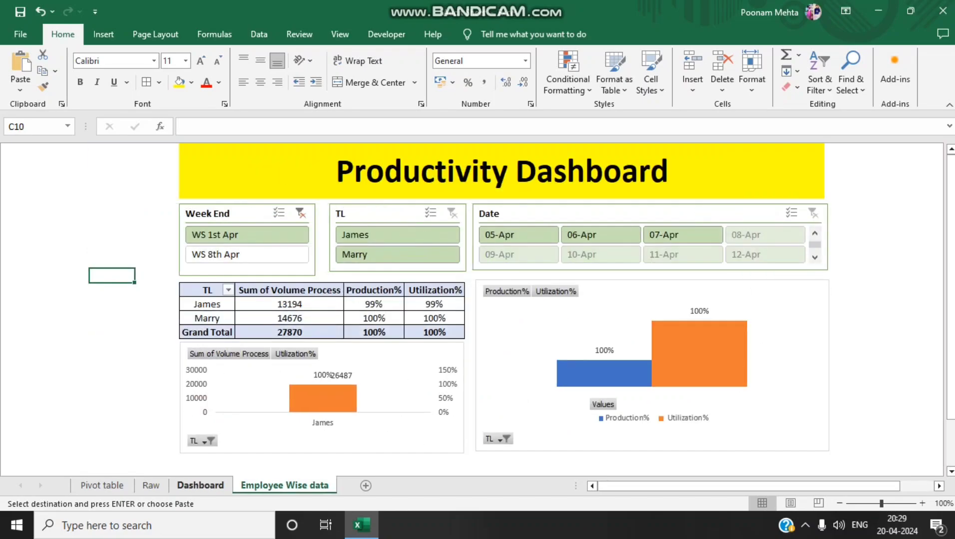
{"action": "key", "text": "ctrl+Page_Up"}
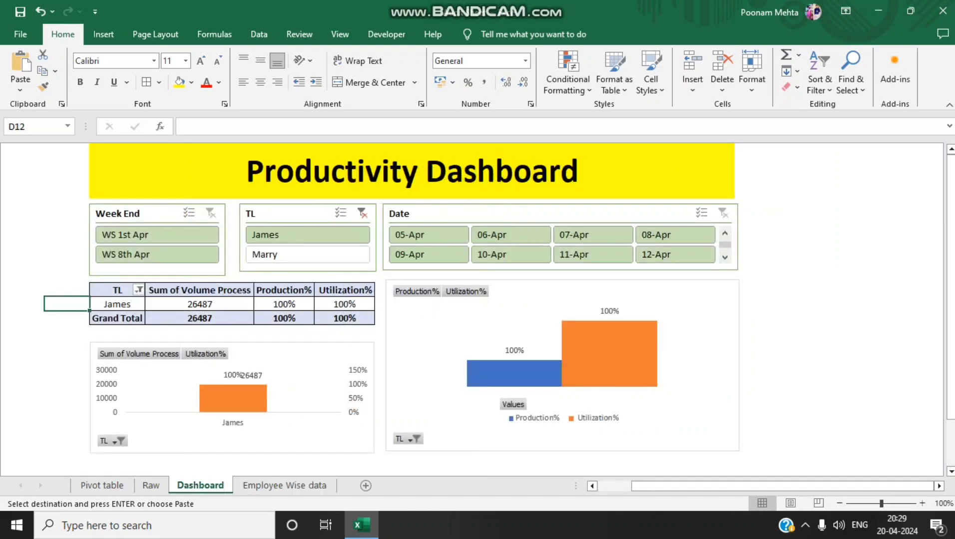
{"action": "key", "text": "ctrl+Page_Down"}
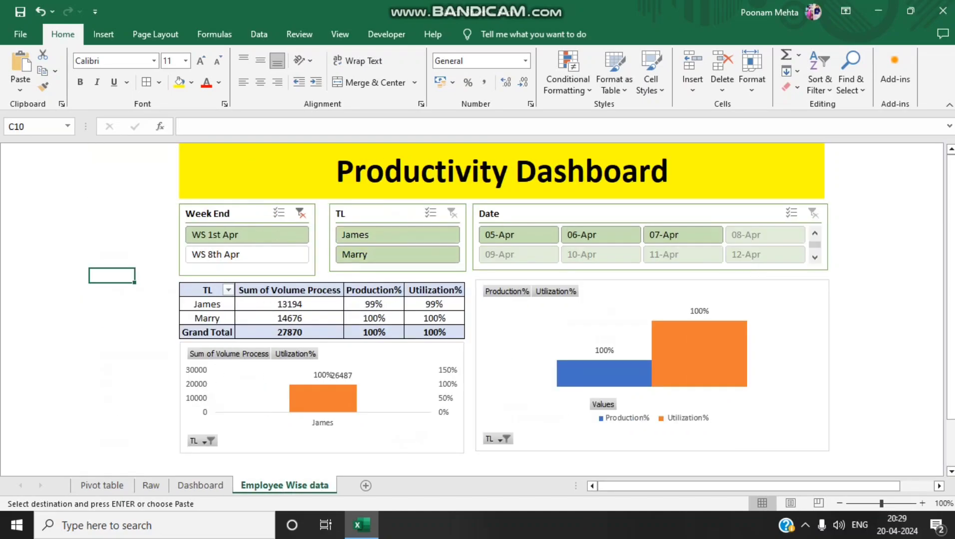
{"action": "left_click", "coordinate": [397, 235]}
{"action": "left_click", "coordinate": [398, 255]}
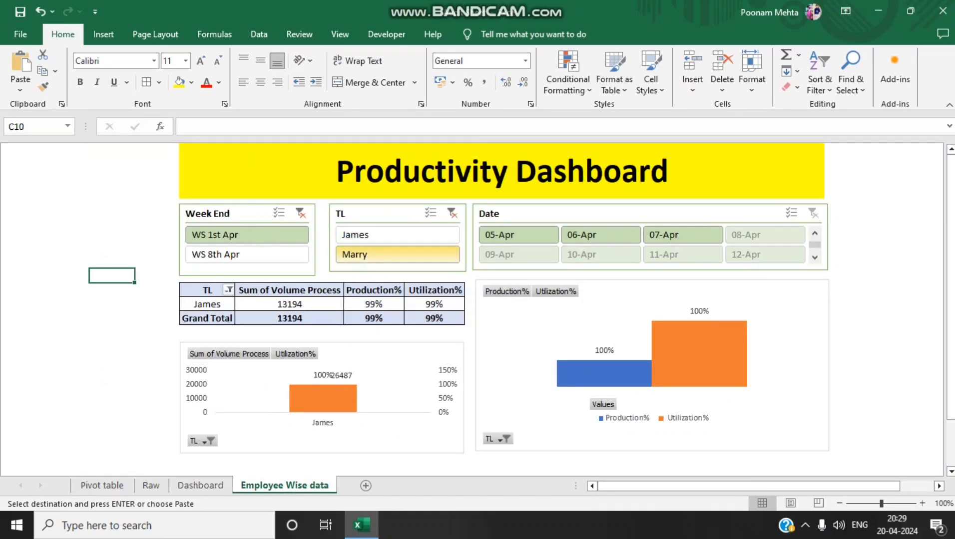
{"action": "key", "text": "ctrl+Page_Up"}
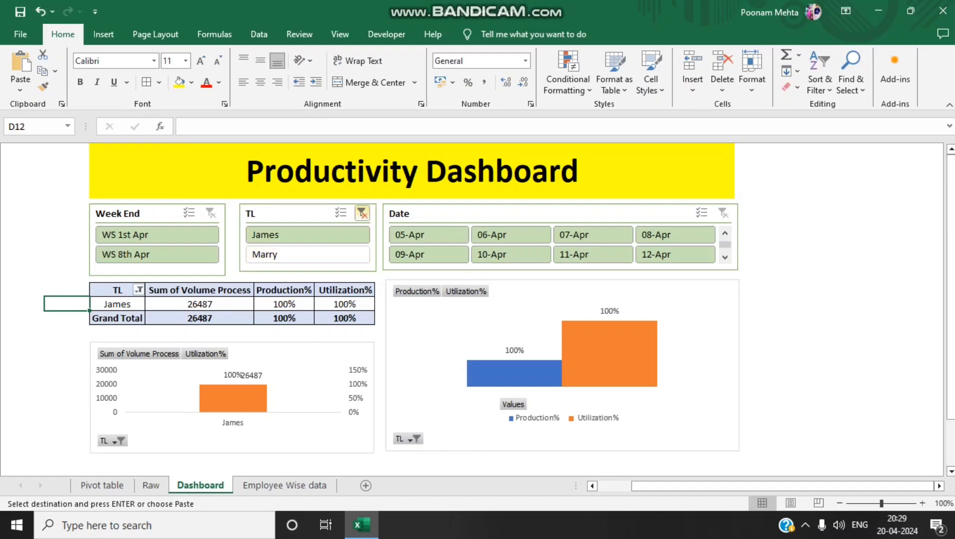
Clear the TL slicer filters on both the Dashboard and Employee Wise data sheets
{"action": "left_click", "coordinate": [362, 213]}
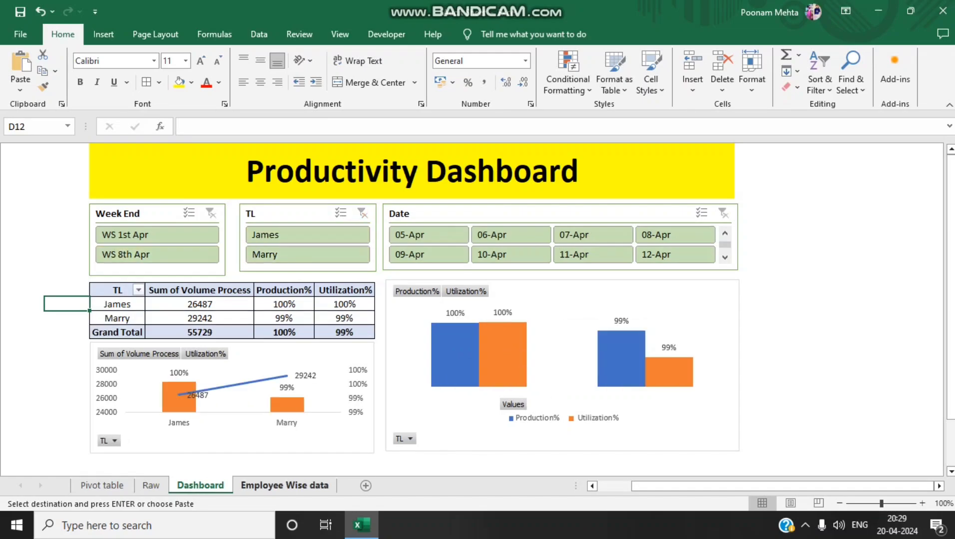
{"action": "key", "text": "ctrl+Page_Down"}
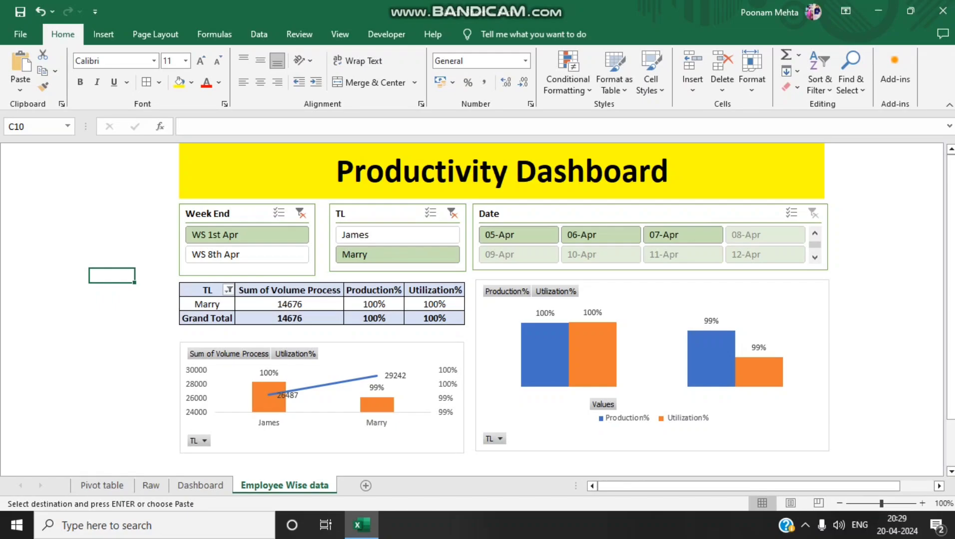
{"action": "left_click", "coordinate": [452, 213]}
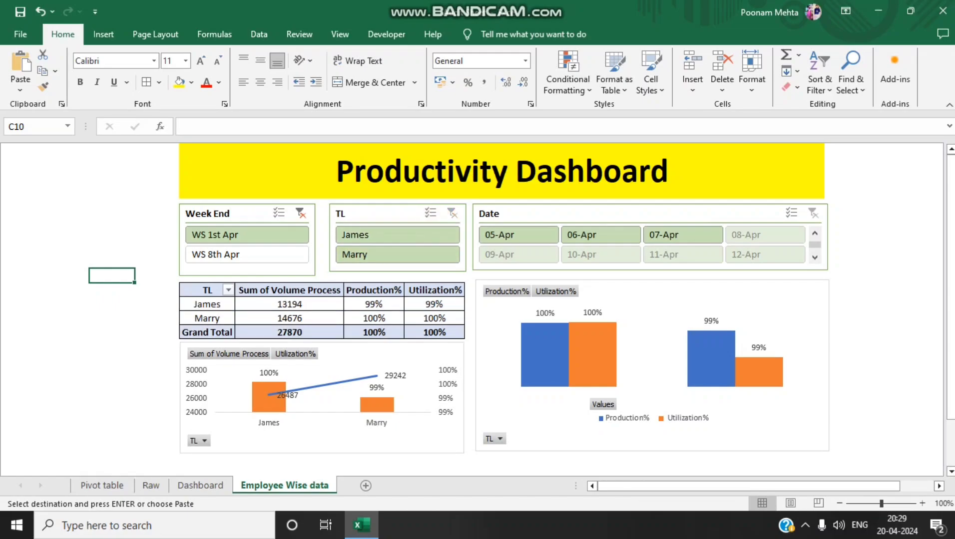
Clear the Week End filter on Employee Wise data and delete that sheet's Week End and TL slicers
{"action": "left_click", "coordinate": [300, 213]}
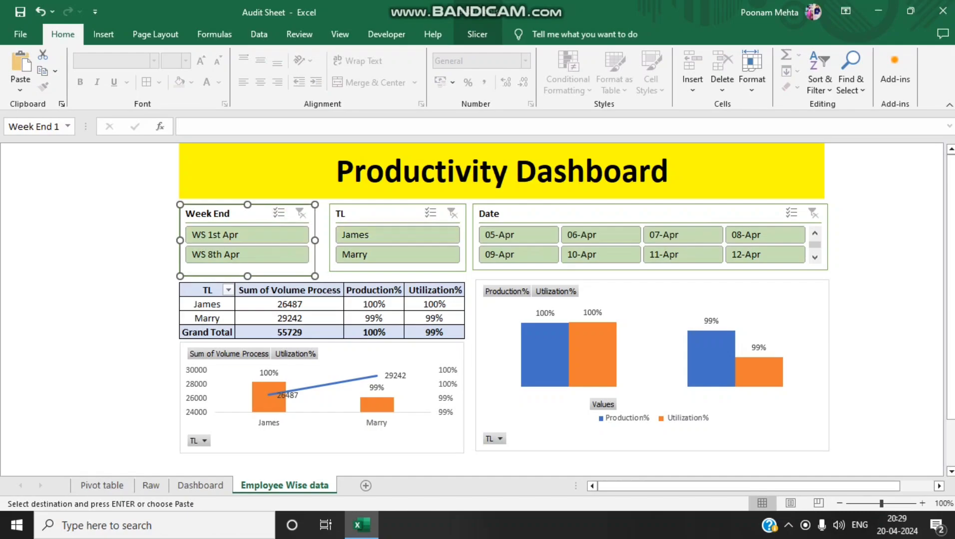
{"action": "left_click", "coordinate": [383, 214], "text": "ctrl"}
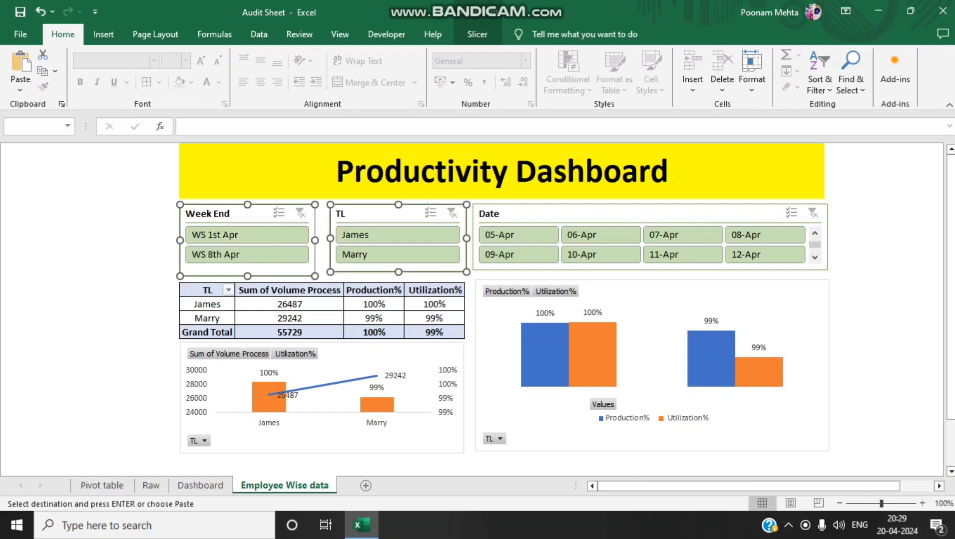
{"action": "key", "text": "Delete"}
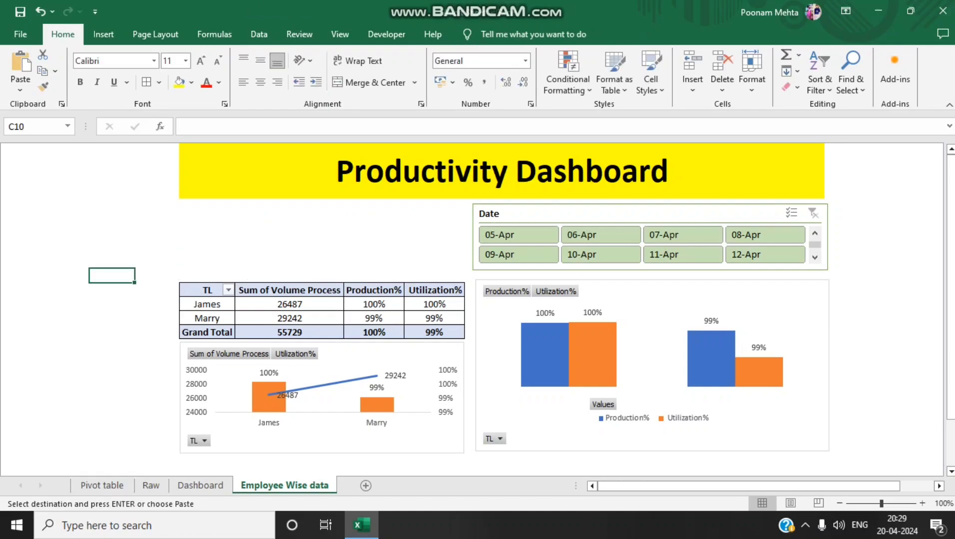
{"action": "left_click", "coordinate": [577, 201]}
{"action": "left_click", "coordinate": [581, 214]}
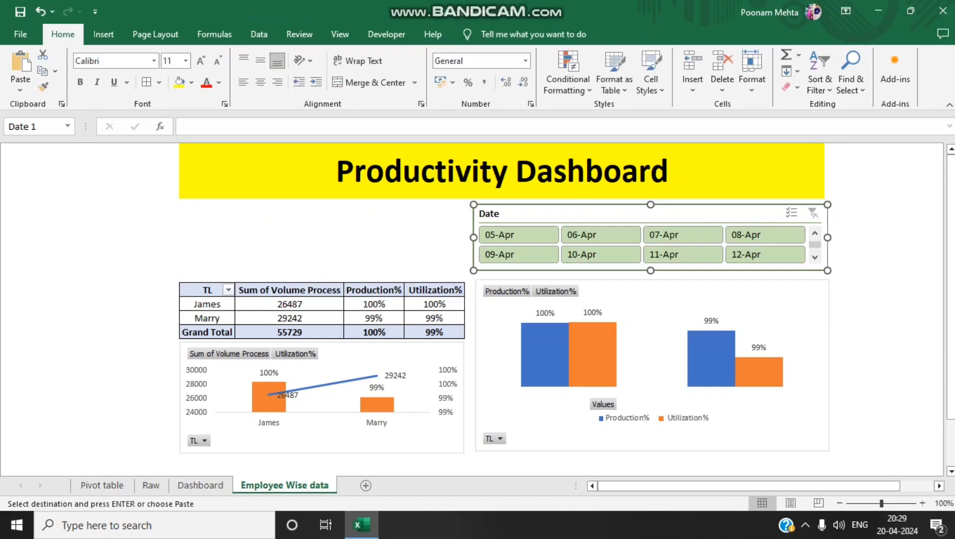
{"action": "left_click", "coordinate": [630, 299], "text": "ctrl"}
{"action": "left_click", "coordinate": [400, 353], "text": "ctrl"}
{"action": "left_click", "coordinate": [434, 304], "text": "ctrl"}
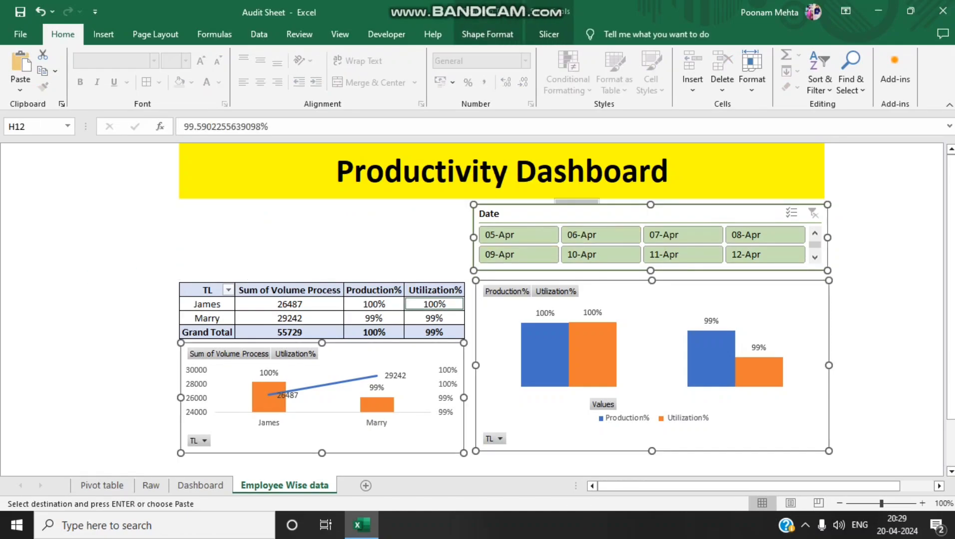
{"action": "left_click", "coordinate": [435, 304]}
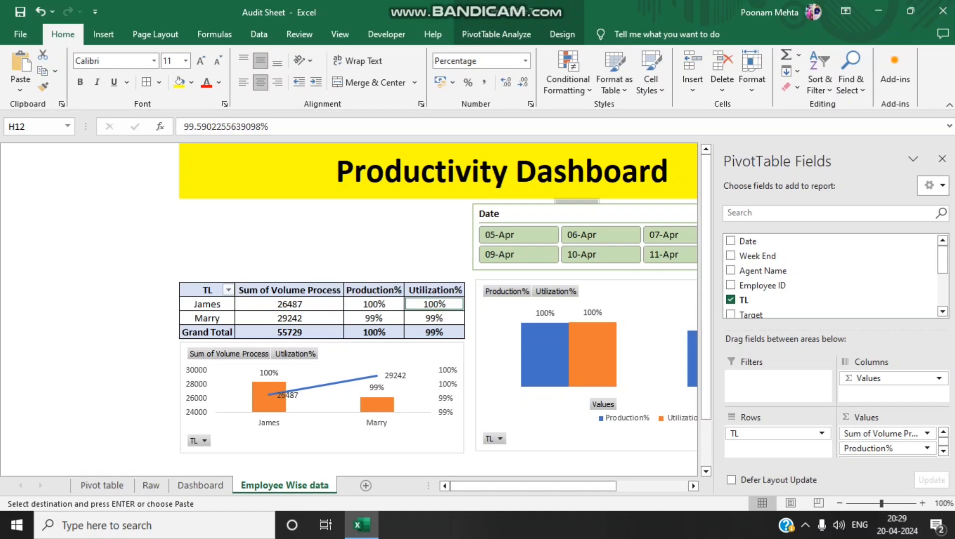
{"action": "left_click", "coordinate": [942, 159]}
{"action": "key", "text": "Return"}
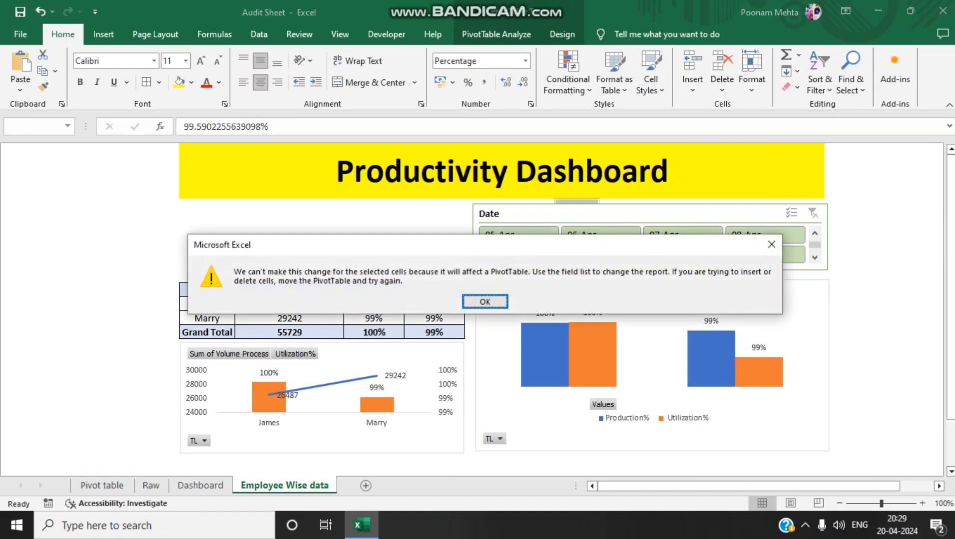
{"action": "key", "text": "Return"}
Remove the Date slicer, the Production% and Utilization% chart, and the combo chart from the Employee Wise data sheet
{"action": "left_click", "coordinate": [625, 213]}
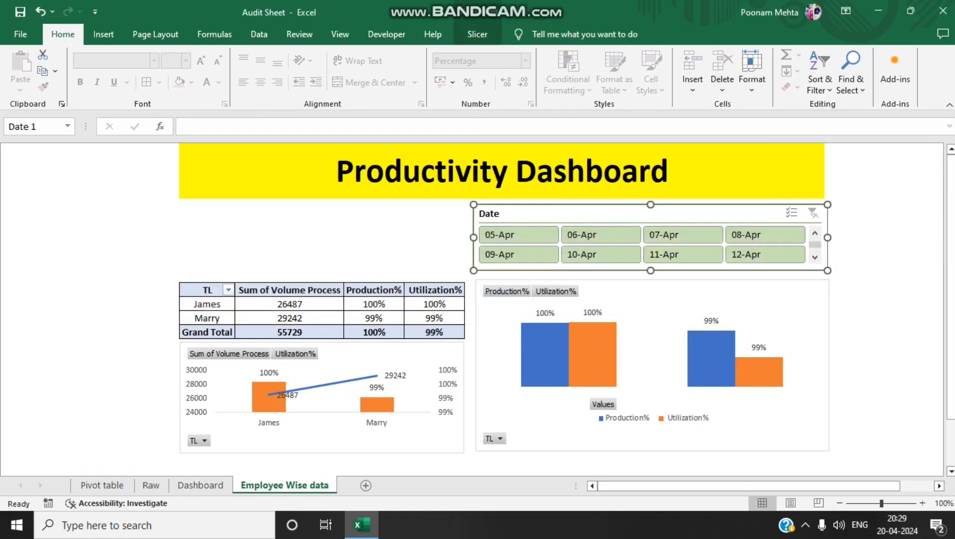
{"action": "left_click", "coordinate": [659, 294], "text": "ctrl"}
{"action": "key", "text": "ctrl+x"}
{"action": "left_click", "coordinate": [324, 399]}
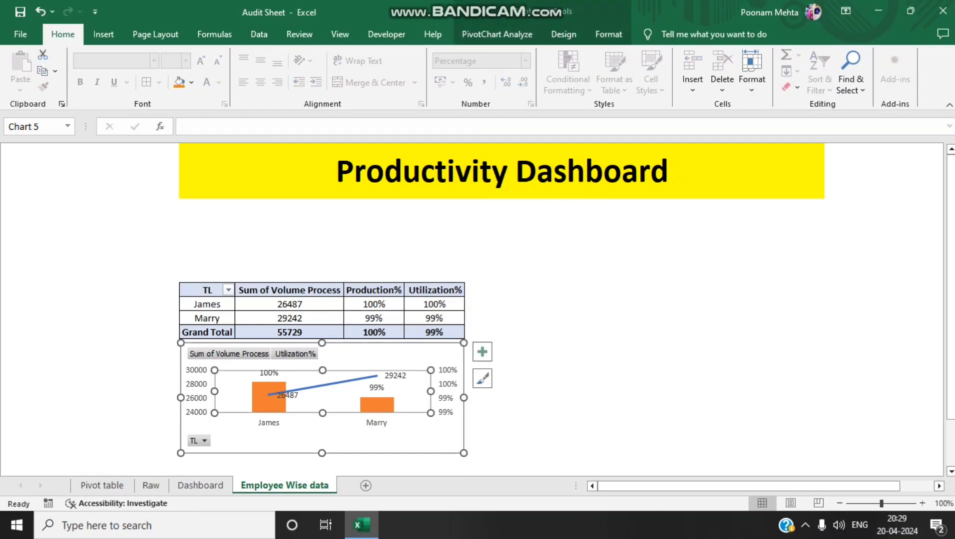
{"action": "left_click", "coordinate": [350, 440]}
{"action": "key", "text": "Delete"}
Clear the team lead PivotTable from Employee Wise data by pasting a blank cell over its whole range
{"action": "left_click", "coordinate": [434, 360]}
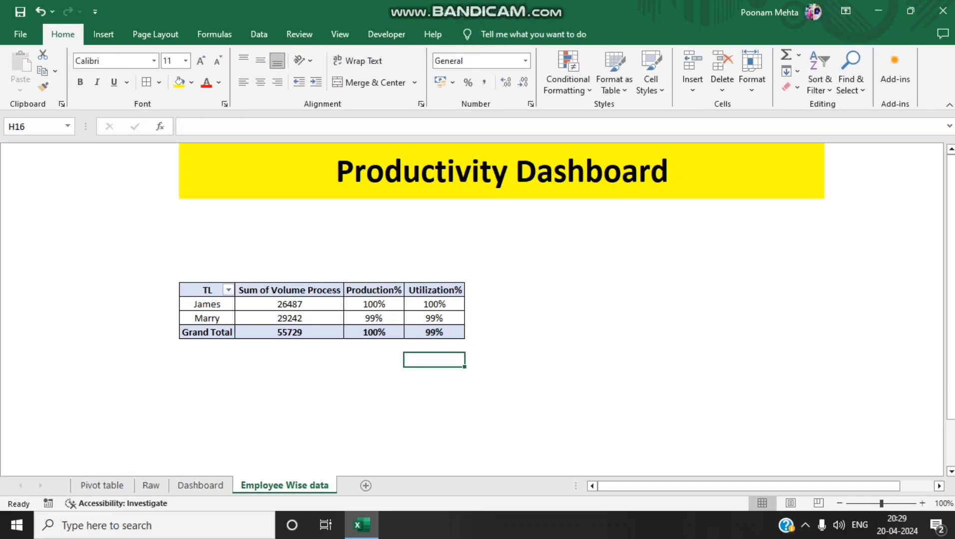
{"action": "key", "text": "ctrl+c"}
{"action": "key", "text": "ctrl+Up"}
{"action": "key", "text": "ctrl+Up"}
{"action": "key", "text": "ctrl+Left"}
{"action": "key", "text": "ctrl+shift+Right"}
{"action": "key", "text": "ctrl+shift+Down"}
{"action": "key", "text": "ctrl+v"}
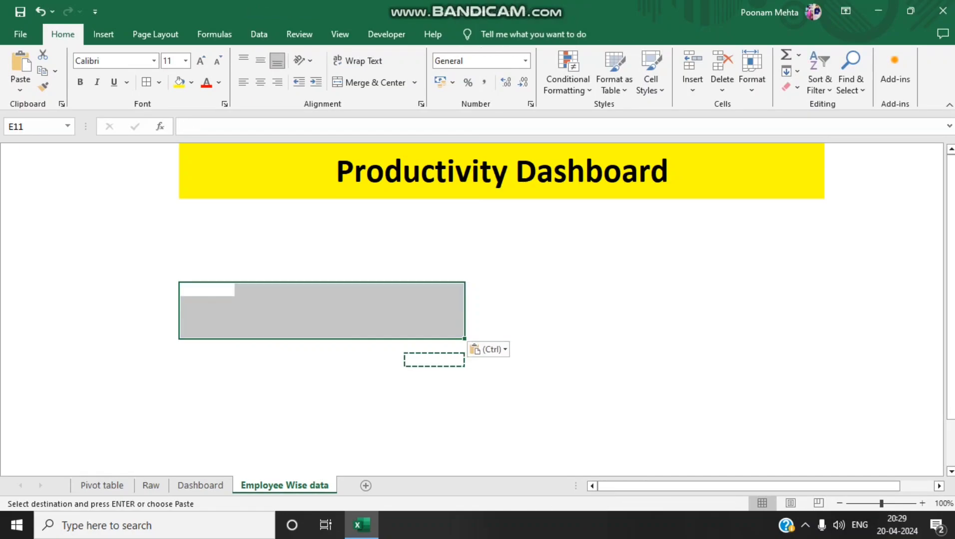
{"action": "left_click_drag", "start_coordinate": [290, 345], "coordinate": [290, 402]}
Duplicate the volume and utilization PivotTable on the Pivot table sheet, placing the copy at cell A21
{"action": "left_click", "coordinate": [102, 486]}
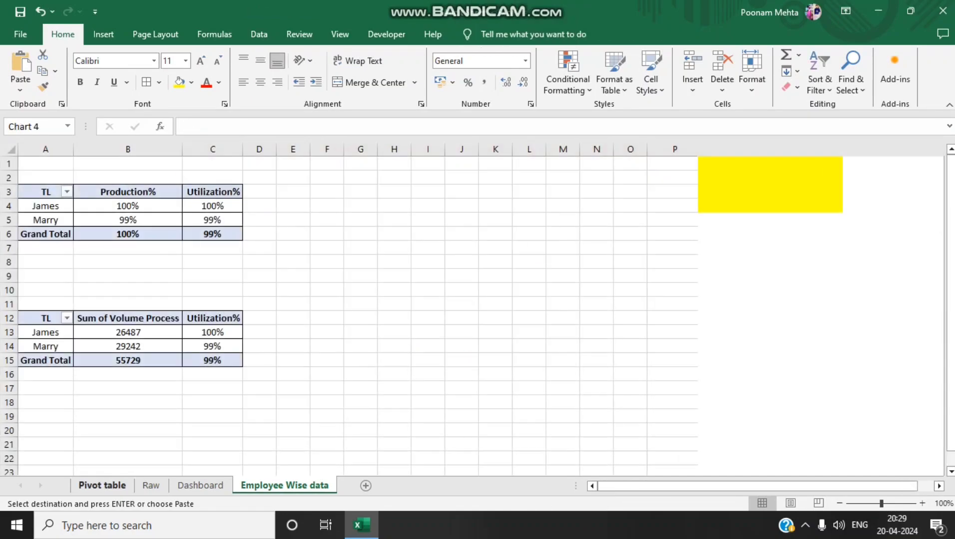
{"action": "left_click_drag", "start_coordinate": [46, 332], "coordinate": [45, 346]}
{"action": "left_click", "coordinate": [45, 318]}
{"action": "key", "text": "ctrl+shift+Down"}
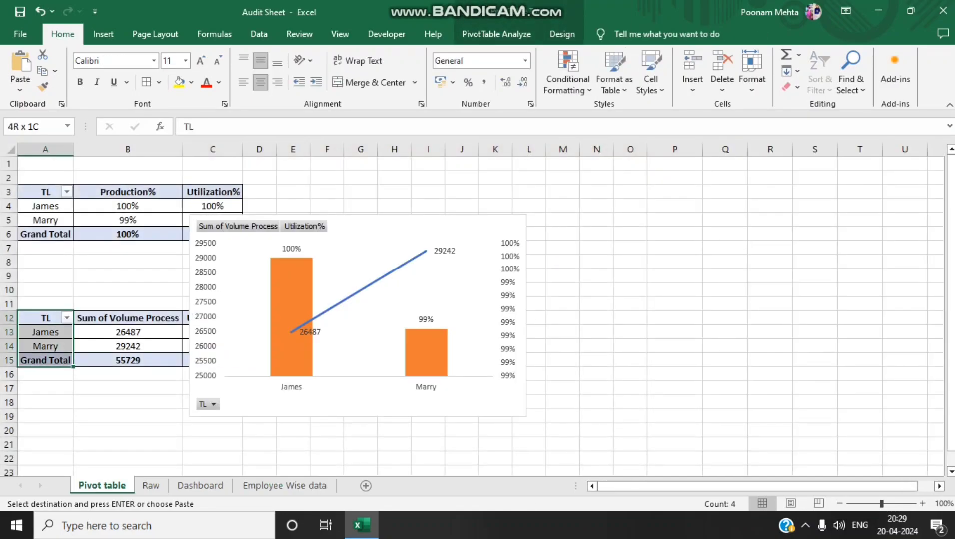
{"action": "key", "text": "ctrl+shift+Right"}
{"action": "key", "text": "ctrl+c"}
{"action": "left_click", "coordinate": [46, 445]}
{"action": "key", "text": "ctrl+v"}
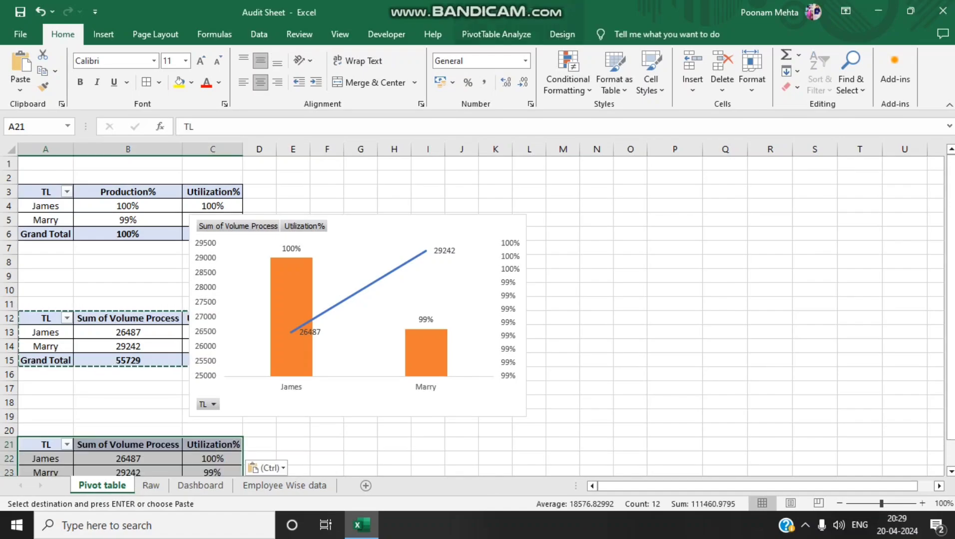
Show the field list for the PivotTable at A21 and replace TL with Agent Name in its rows
{"action": "scroll", "coordinate": [350, 300], "scroll_direction": "down", "scroll_amount": 4}
{"action": "left_click", "coordinate": [128, 319]}
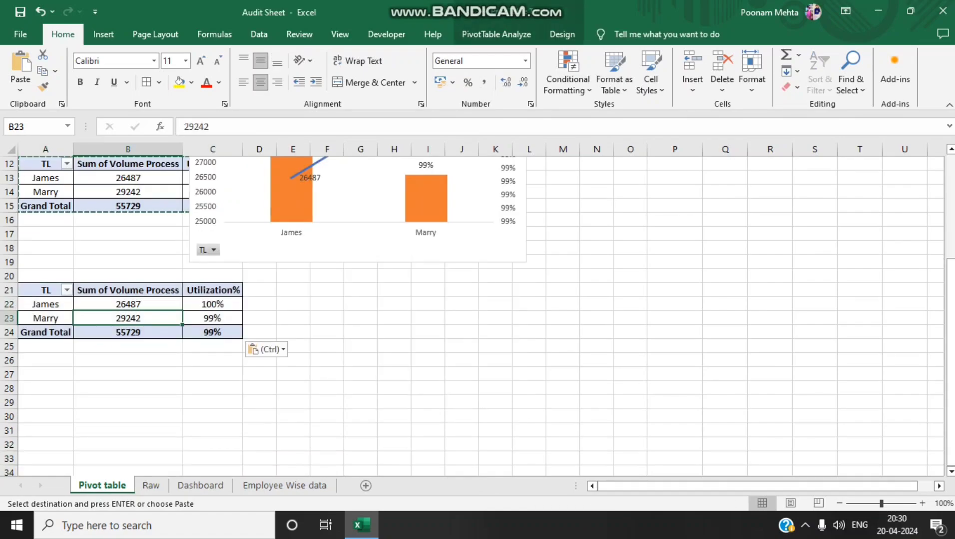
{"action": "right_click", "coordinate": [135, 322]}
{"action": "left_click", "coordinate": [184, 309]}
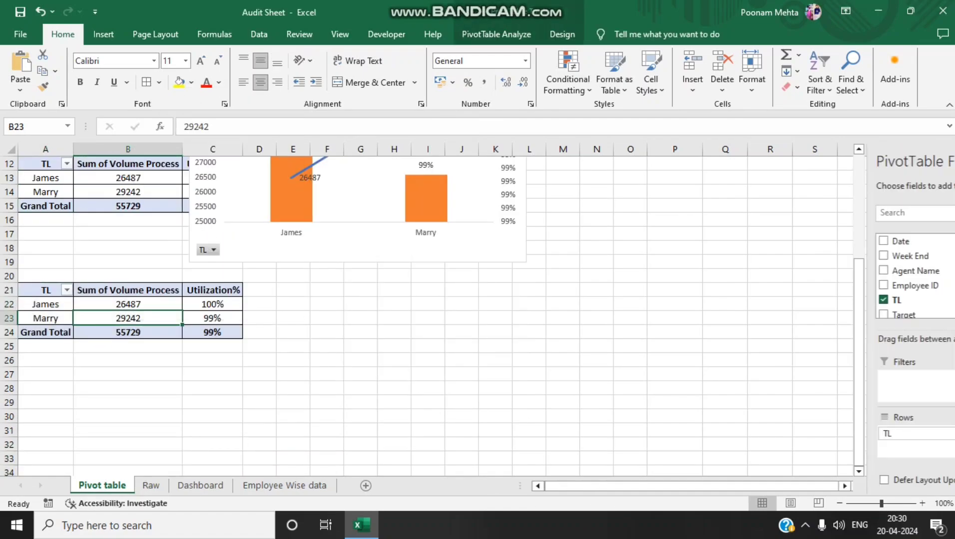
{"action": "left_click_drag", "start_coordinate": [774, 433], "coordinate": [772, 295]}
{"action": "left_click_drag", "start_coordinate": [771, 433], "coordinate": [774, 439]}
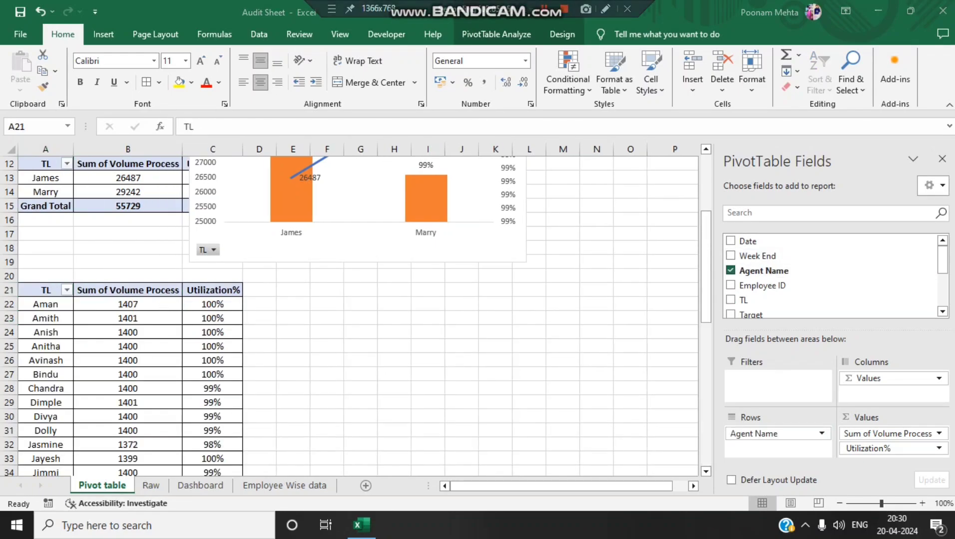
Copy the whole agent-level PivotTable from the Pivot table sheet to cell E9 on Employee Wise data
{"action": "left_click", "coordinate": [213, 304]}
{"action": "key", "text": "ctrl+a"}
{"action": "key", "text": "ctrl+c"}
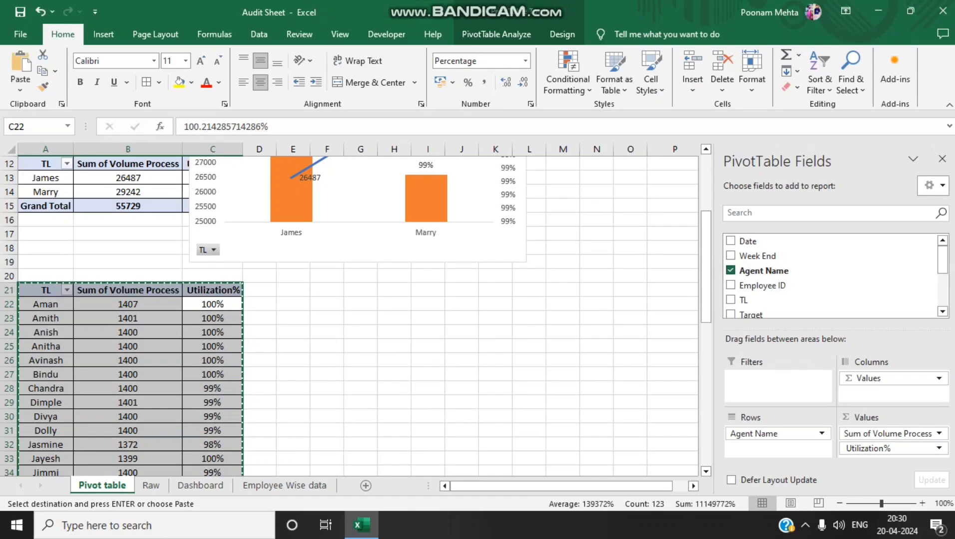
{"action": "key", "text": "ctrl+Page_Down"}
{"action": "key", "text": "ctrl+Page_Down"}
{"action": "key", "text": "ctrl+Page_Down"}
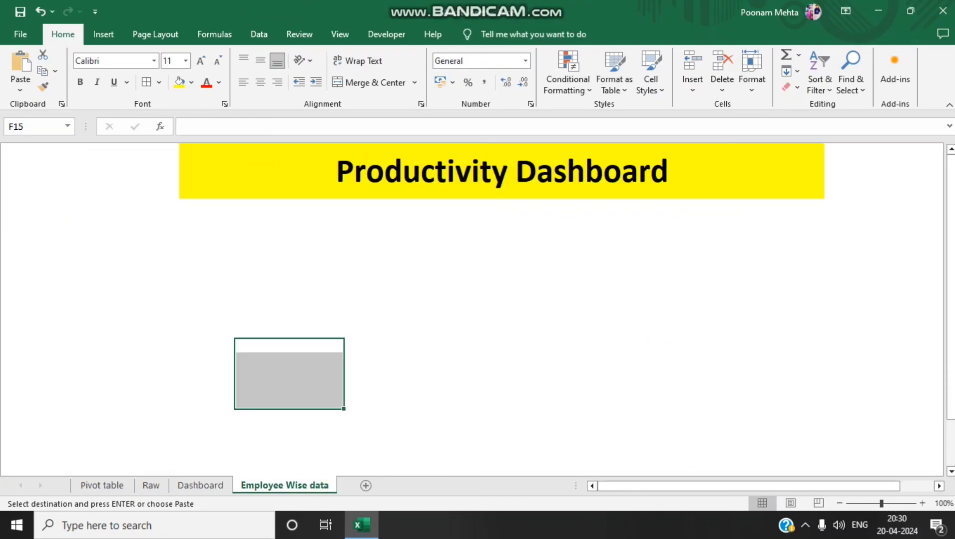
{"action": "left_click", "coordinate": [207, 262]}
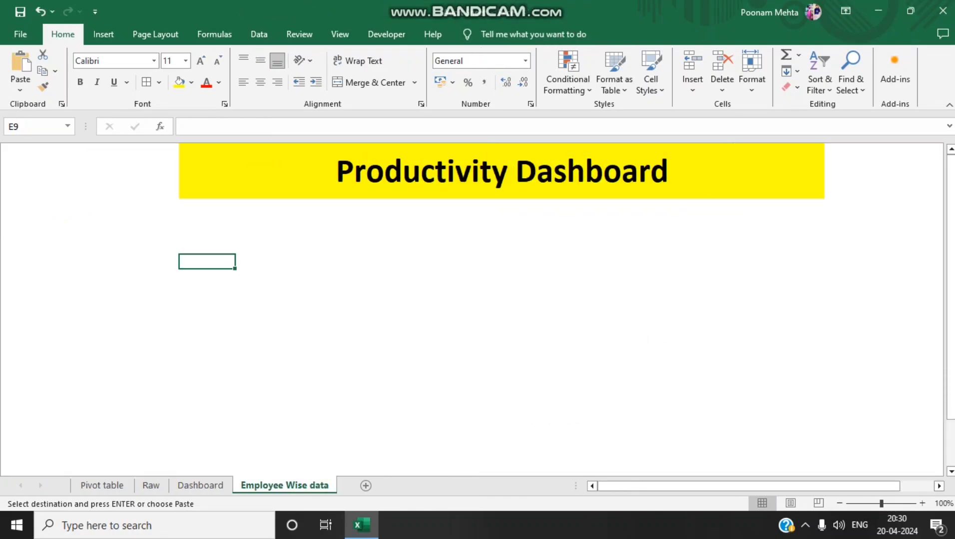
{"action": "key", "text": "ctrl+v"}
Rename the row header of the Employee Wise data PivotTable to Emp Data
{"action": "double_click", "coordinate": [207, 263]}
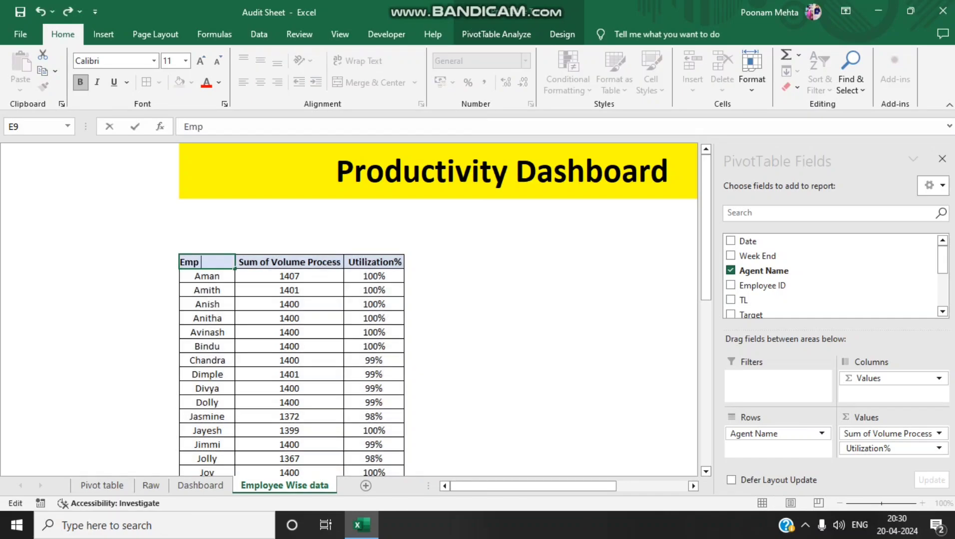
{"action": "type", "text": "Emp Data"}
{"action": "key", "text": "Page_Down"}
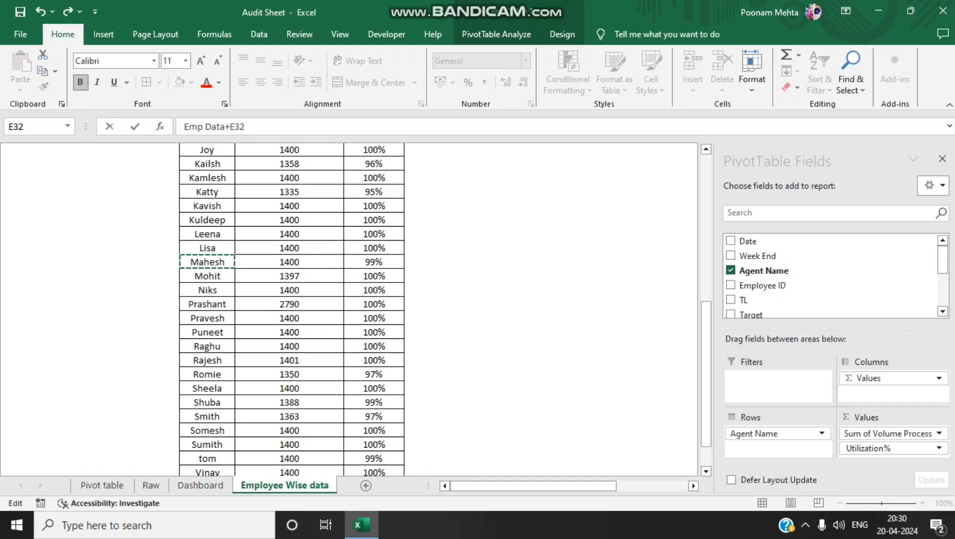
{"action": "scroll", "coordinate": [348, 310], "scroll_direction": "down", "scroll_amount": 3}
{"action": "scroll", "coordinate": [349, 310], "scroll_direction": "up", "scroll_amount": 11}
{"action": "left_click", "coordinate": [289, 206]}
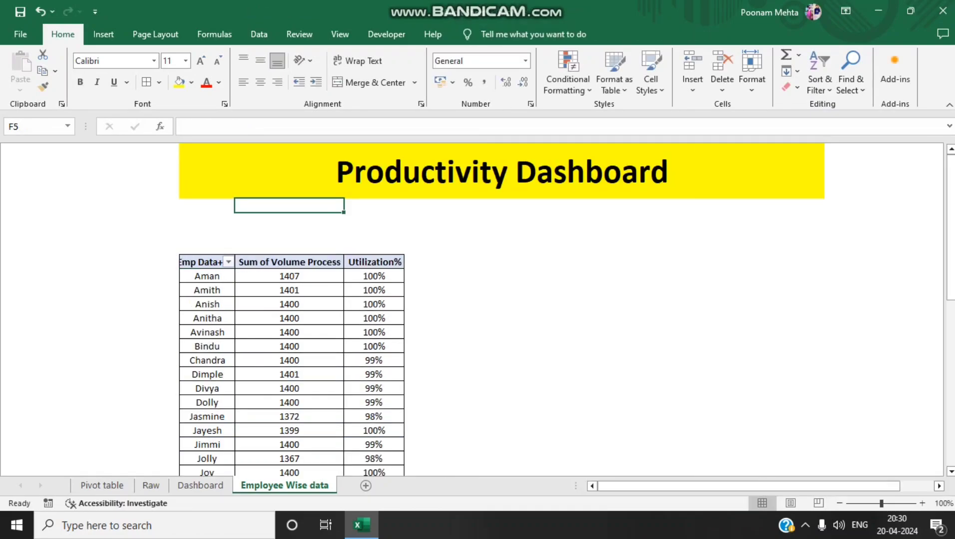
{"action": "double_click", "coordinate": [206, 262]}
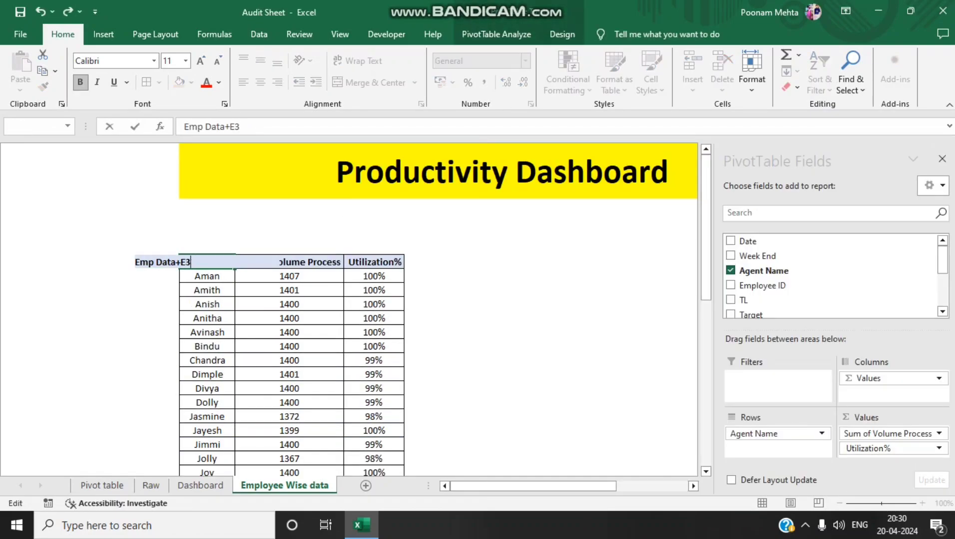
{"action": "left_click", "coordinate": [290, 220]}
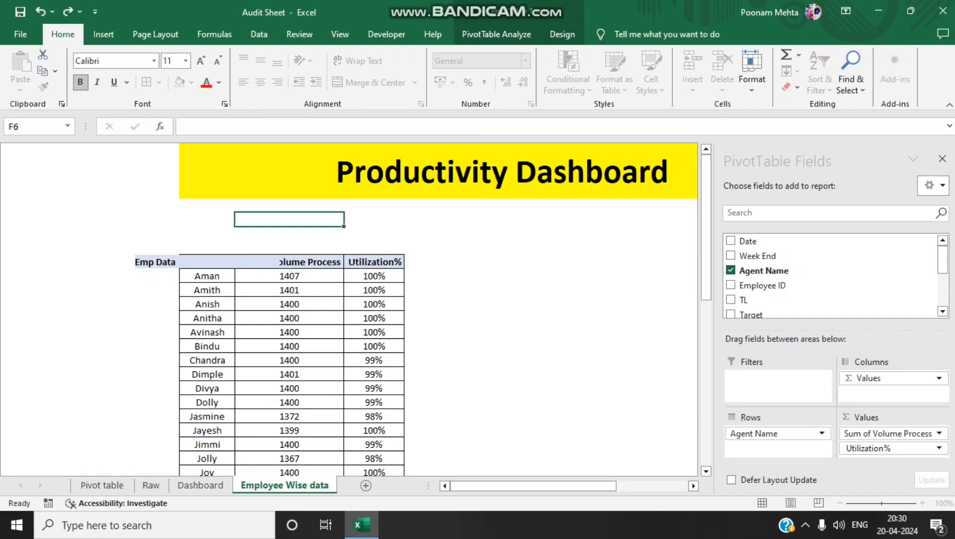
Move the entire Emp Data PivotTable down so that it starts at cell E11
{"action": "left_click", "coordinate": [206, 262]}
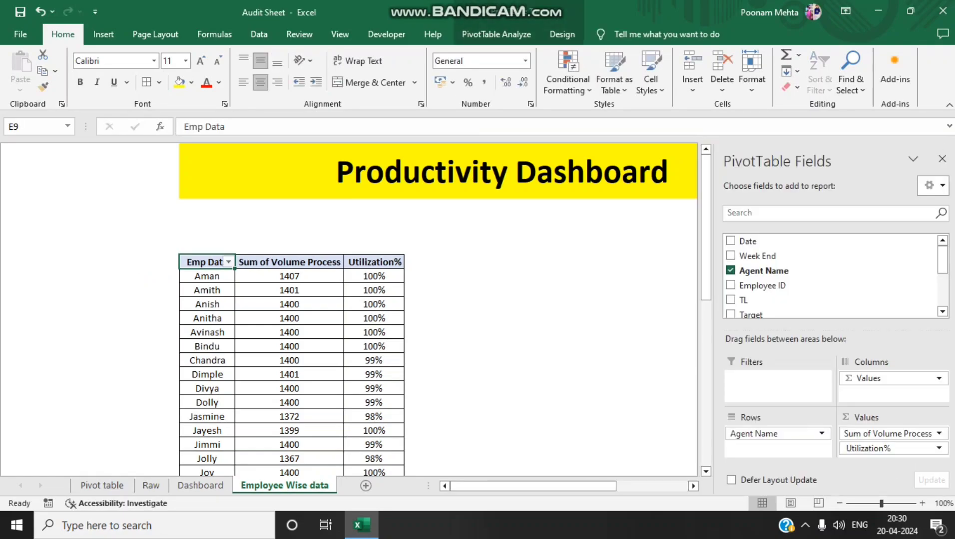
{"action": "key", "text": "ctrl+shift+Down"}
{"action": "key", "text": "ctrl+shift+Right"}
{"action": "key", "text": "ctrl+c"}
{"action": "scroll", "coordinate": [207, 290], "scroll_direction": "up", "scroll_amount": 9}
{"action": "left_click", "coordinate": [207, 290]}
{"action": "key", "text": "Return"}
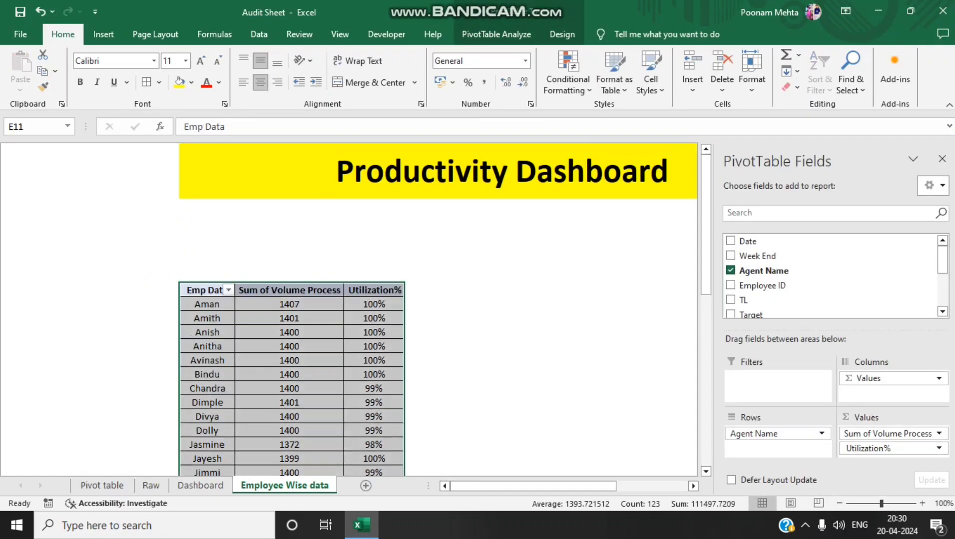
{"action": "key", "text": "Up"}
{"action": "key", "text": "Up"}
{"action": "key", "text": "Up"}
{"action": "key", "text": "Up"}
{"action": "key", "text": "Up"}
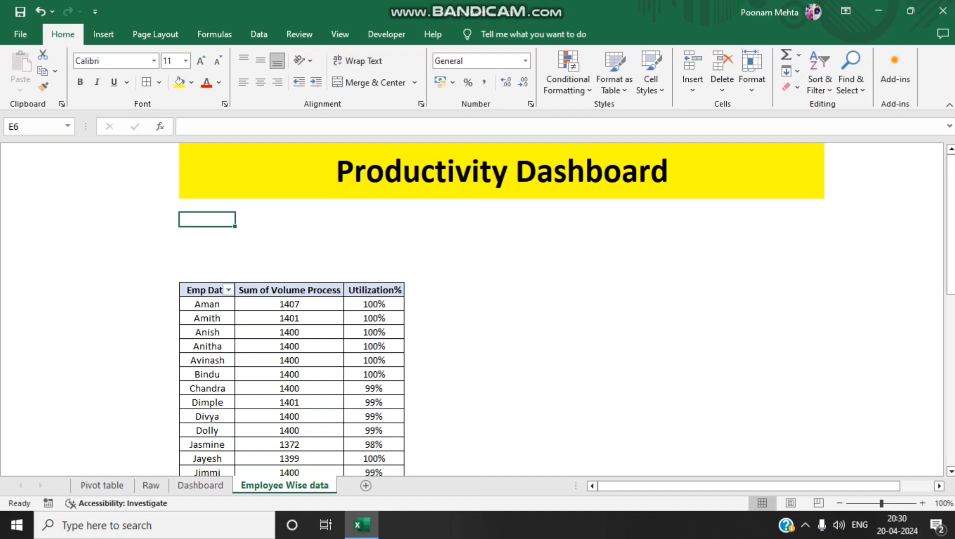
{"action": "left_click", "coordinate": [373, 290]}
{"action": "key", "text": "ctrl+shift+Down"}
{"action": "key", "text": "ctrl+shift+Left"}
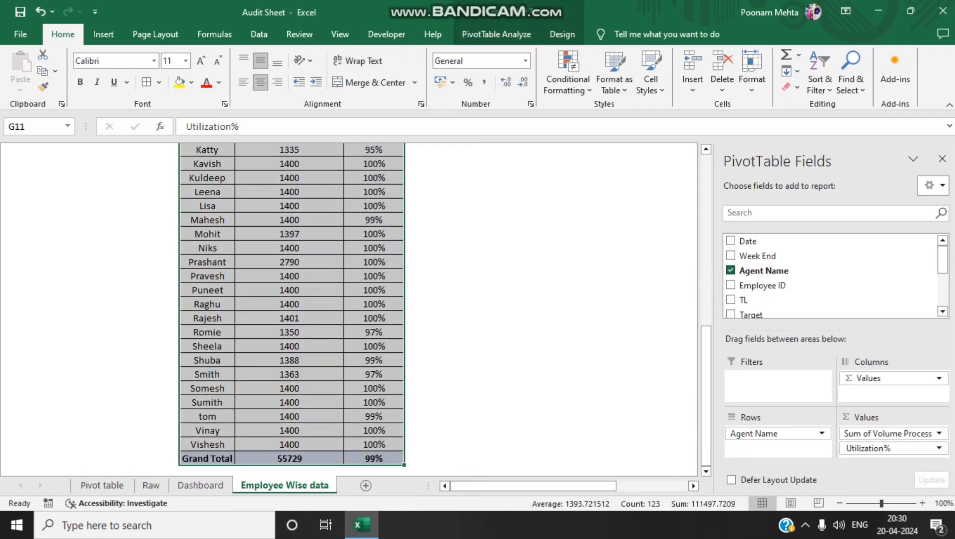
{"action": "key", "text": "super+d"}
{"action": "key", "text": "super+d"}
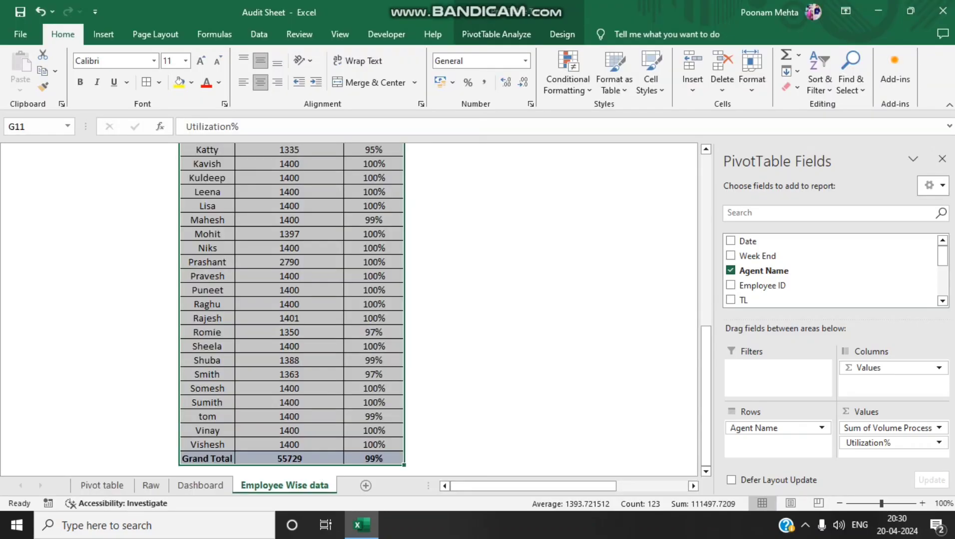
{"action": "left_click", "coordinate": [289, 206]}
{"action": "key", "text": "Up"}
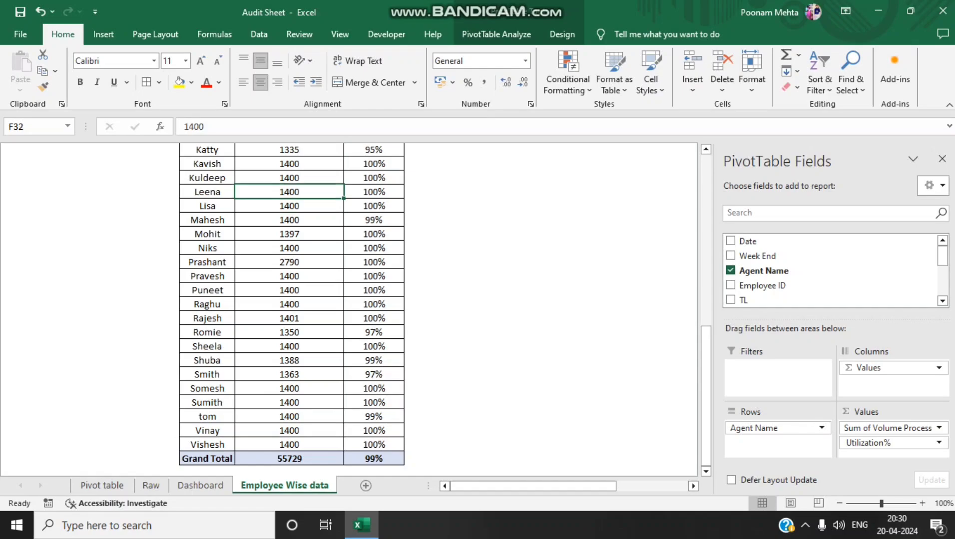
Select the Emp Data PivotTable and insert a slicer for the TL field
{"action": "key", "text": "ctrl+Up"}
{"action": "key", "text": "Up"}
{"action": "key", "text": "Up"}
{"action": "key", "text": "Down"}
{"action": "key", "text": "Down"}
{"action": "key", "text": "Down"}
{"action": "key", "text": "ctrl+a"}
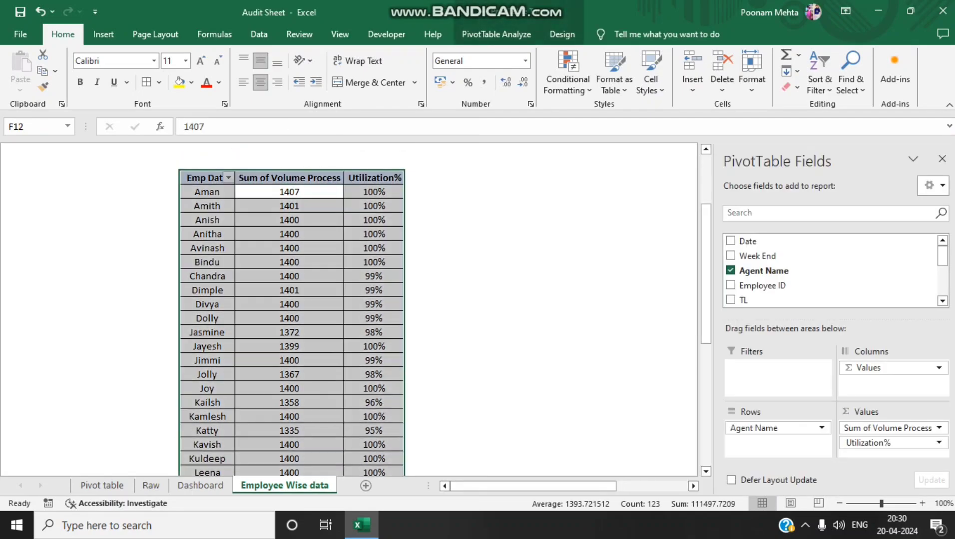
{"action": "left_click", "coordinate": [496, 34]}
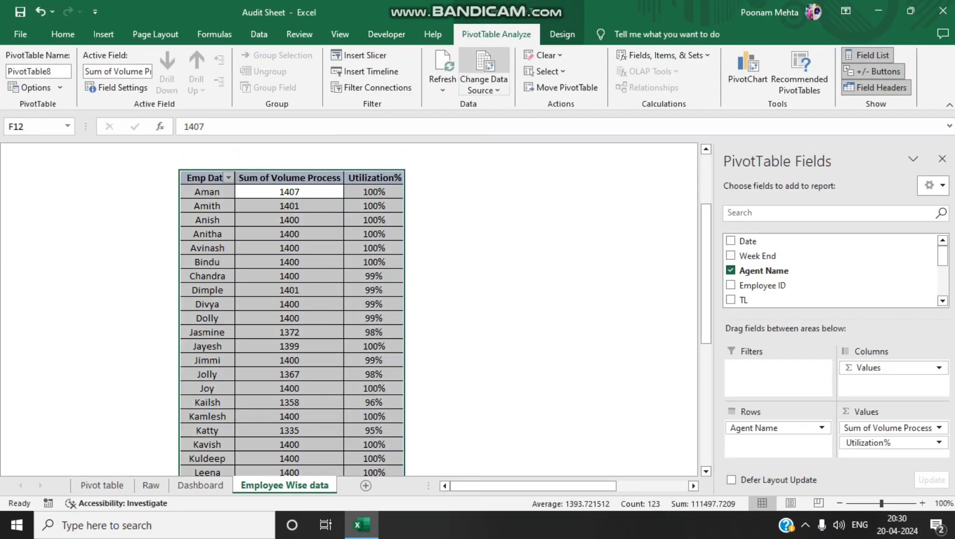
{"action": "left_click", "coordinate": [360, 55]}
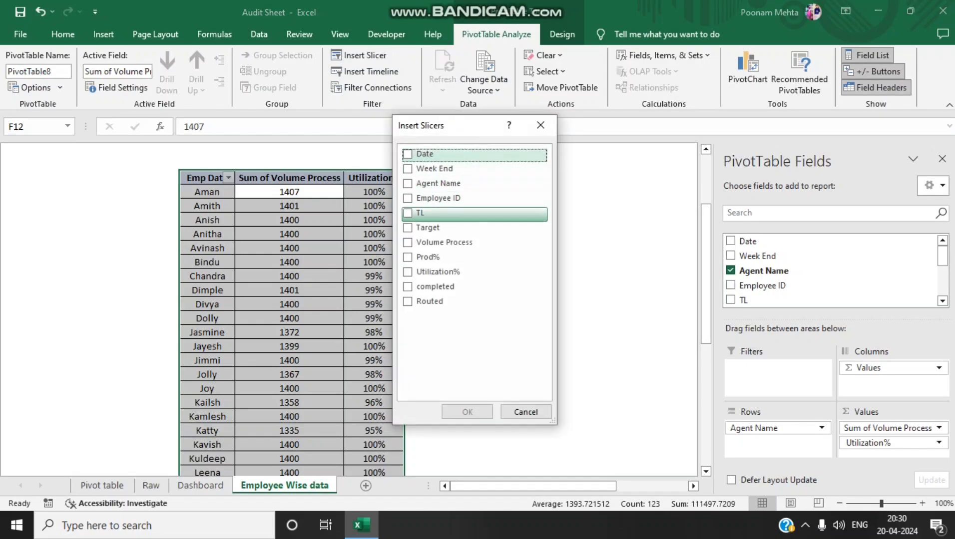
{"action": "left_click", "coordinate": [415, 213]}
{"action": "left_click", "coordinate": [467, 412]}
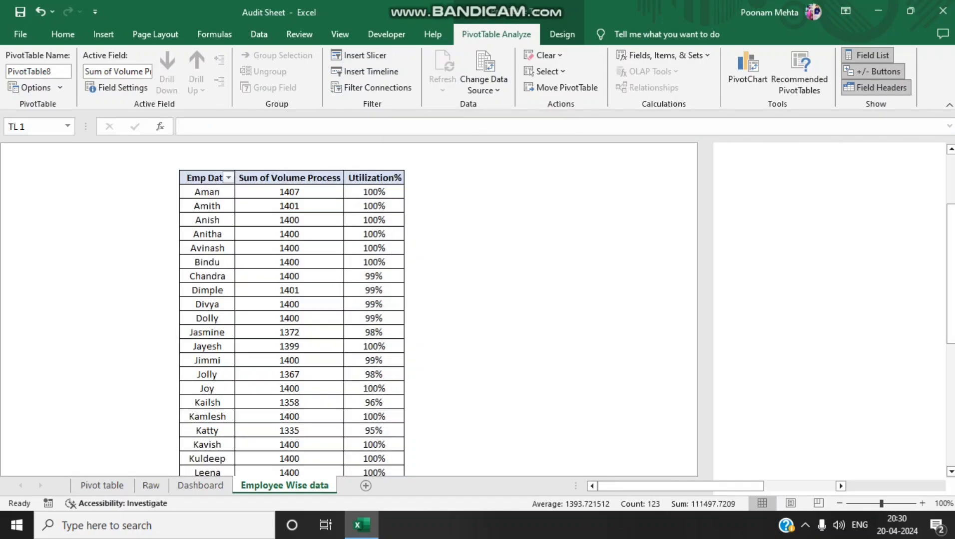
Place the TL slicer between the dashboard title and the Emp Data table, shortening it to about 2.46 cm high
{"action": "scroll", "coordinate": [500, 310], "scroll_direction": "up", "scroll_amount": 5}
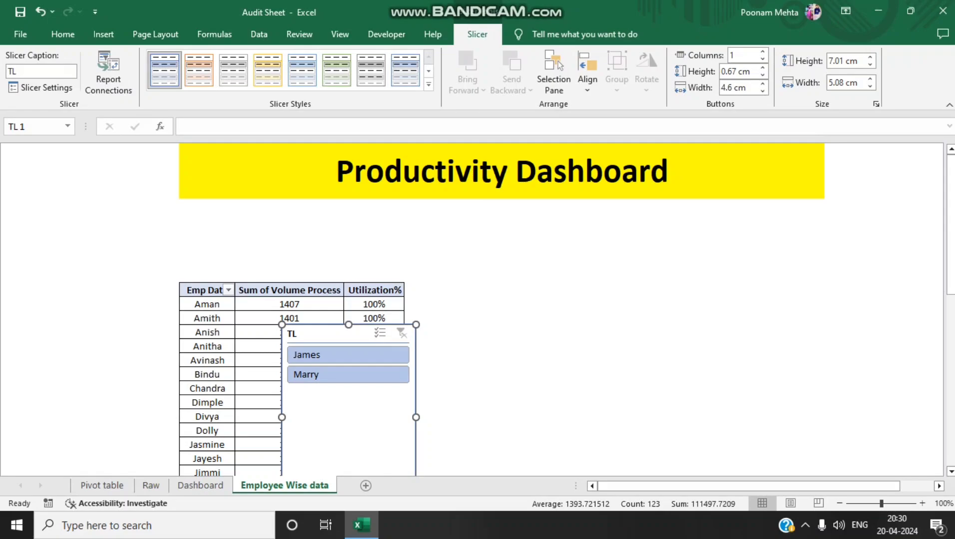
{"action": "left_click_drag", "start_coordinate": [332, 334], "coordinate": [230, 214]}
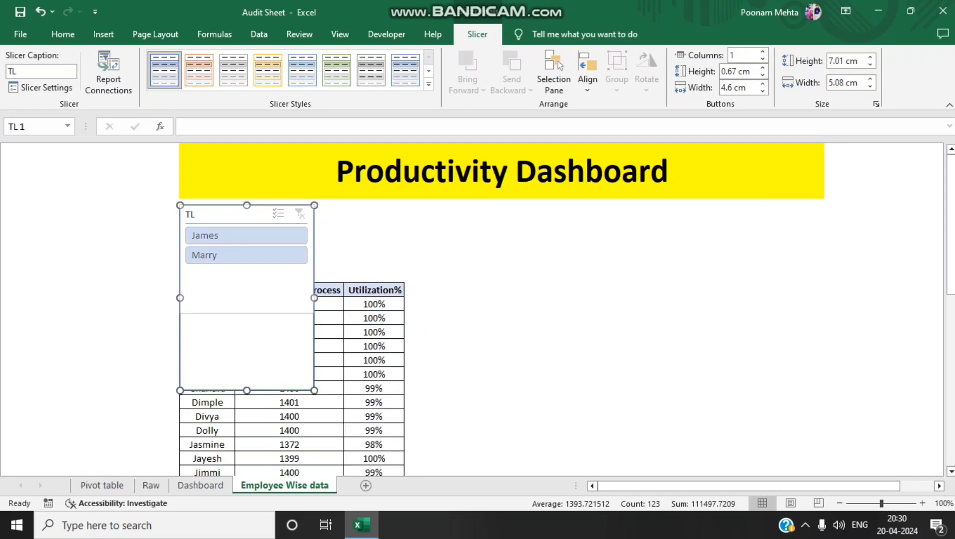
{"action": "left_click_drag", "start_coordinate": [247, 391], "coordinate": [246, 270]}
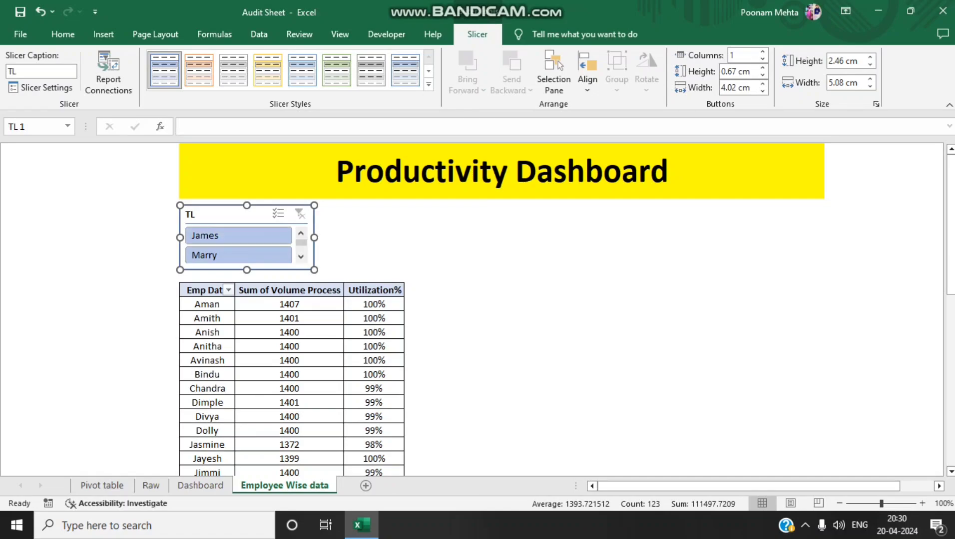
Review which PivotTables the TL slicer controls in its Report Connections and accept the list
{"action": "right_click", "coordinate": [231, 234]}
{"action": "left_click", "coordinate": [277, 356]}
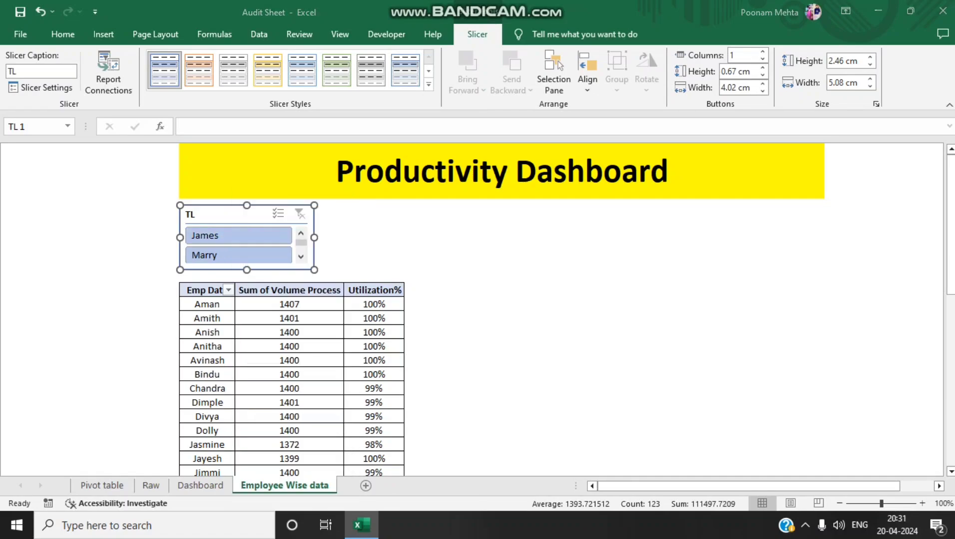
{"action": "scroll", "coordinate": [269, 382], "scroll_direction": "down", "scroll_amount": 2}
{"action": "scroll", "coordinate": [269, 382], "scroll_direction": "up", "scroll_amount": 2}
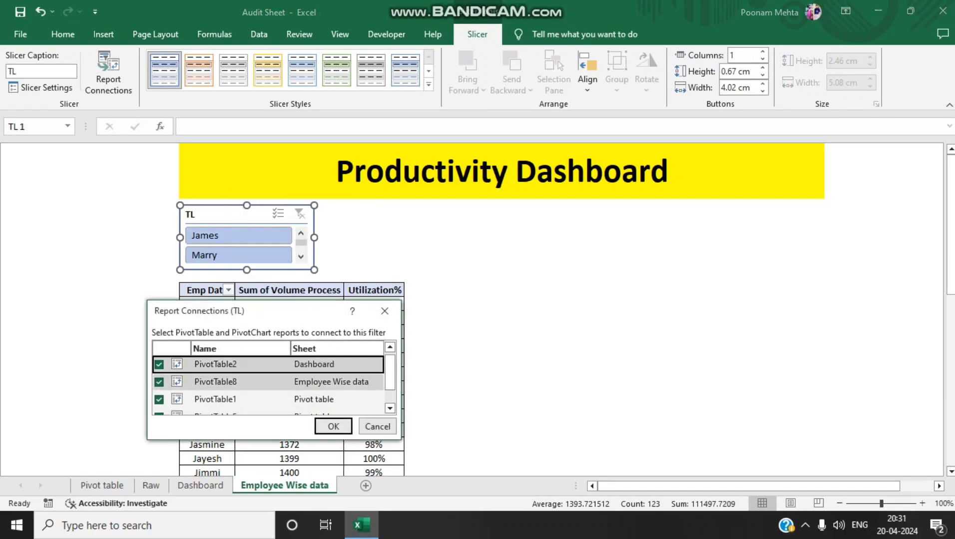
{"action": "scroll", "coordinate": [269, 383], "scroll_direction": "down", "scroll_amount": 2}
{"action": "left_click", "coordinate": [333, 426]}
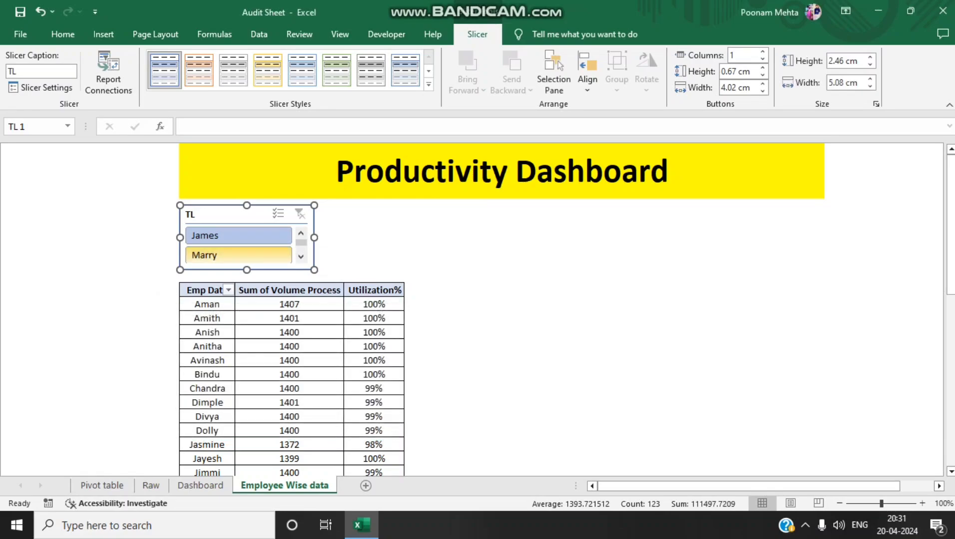
Test the TL slicer by filtering the employee table to each team lead, clearing the filter, and reselecting the first lead
{"action": "left_click", "coordinate": [238, 236]}
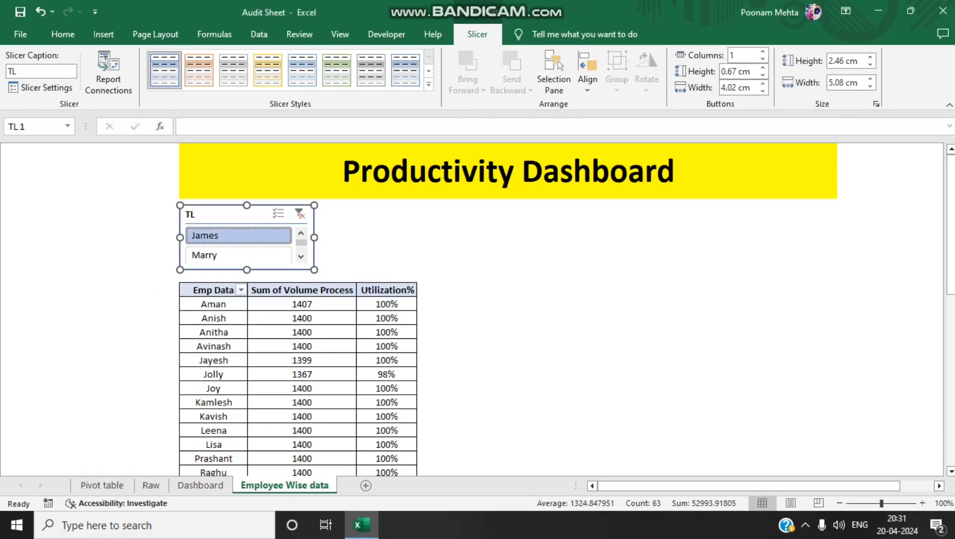
{"action": "scroll", "coordinate": [300, 350], "scroll_direction": "down", "scroll_amount": 5}
{"action": "scroll", "coordinate": [300, 349], "scroll_direction": "up", "scroll_amount": 5}
{"action": "left_click", "coordinate": [238, 256]}
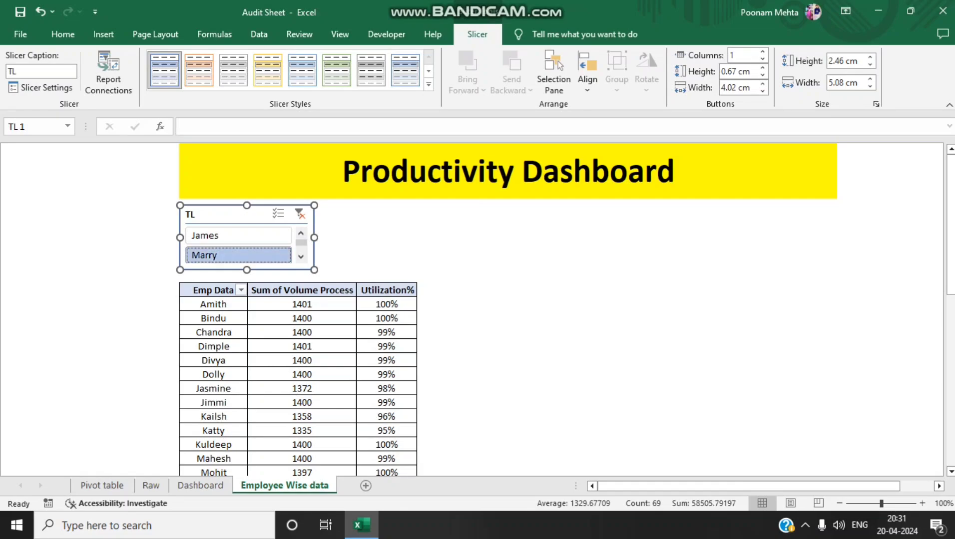
{"action": "left_click", "coordinate": [299, 214]}
{"action": "left_click", "coordinate": [238, 235]}
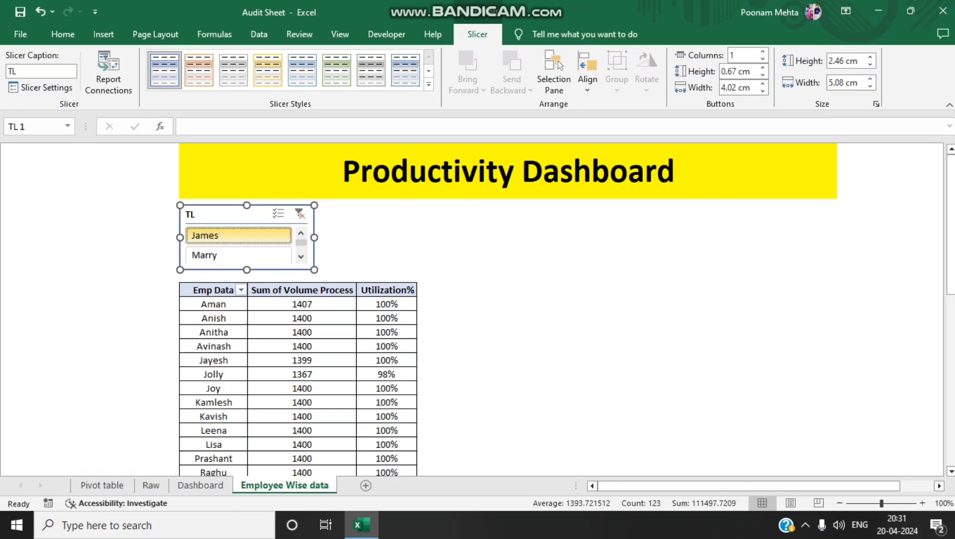
Check the Dashboard sheet under the first team lead's filter, then switch the Employee Wise data slicer to the second lead and compare again
{"action": "left_click", "coordinate": [200, 486]}
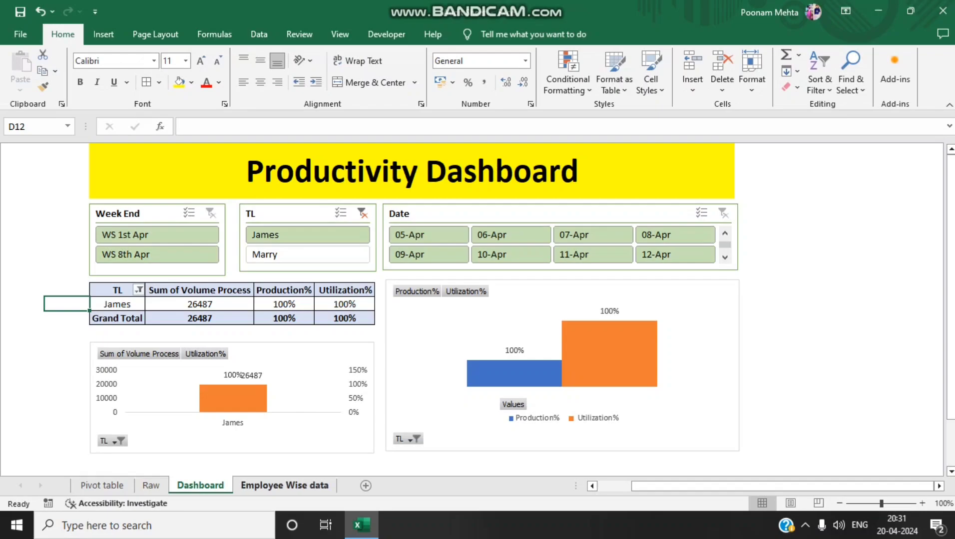
{"action": "left_click", "coordinate": [282, 485]}
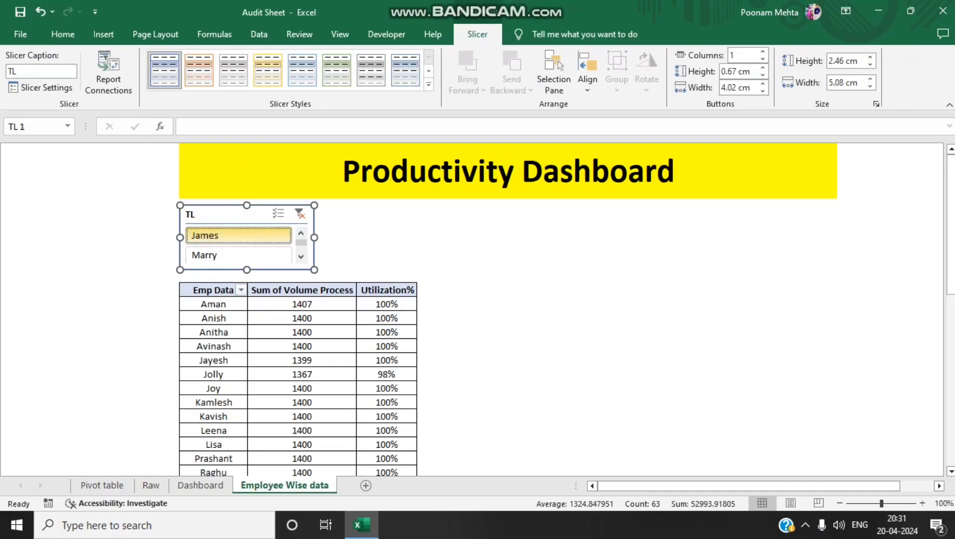
{"action": "left_click", "coordinate": [239, 255]}
{"action": "left_click", "coordinate": [200, 486]}
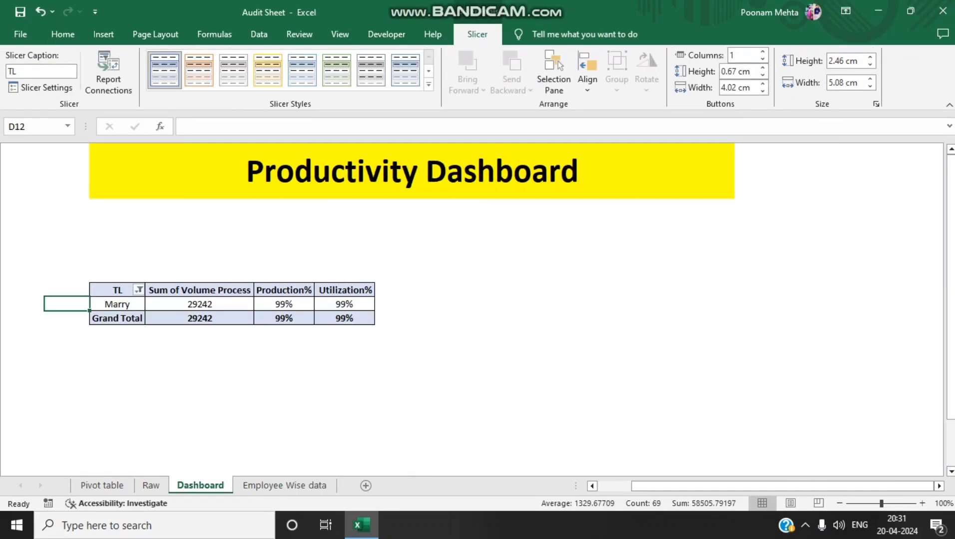
{"action": "left_click", "coordinate": [282, 486]}
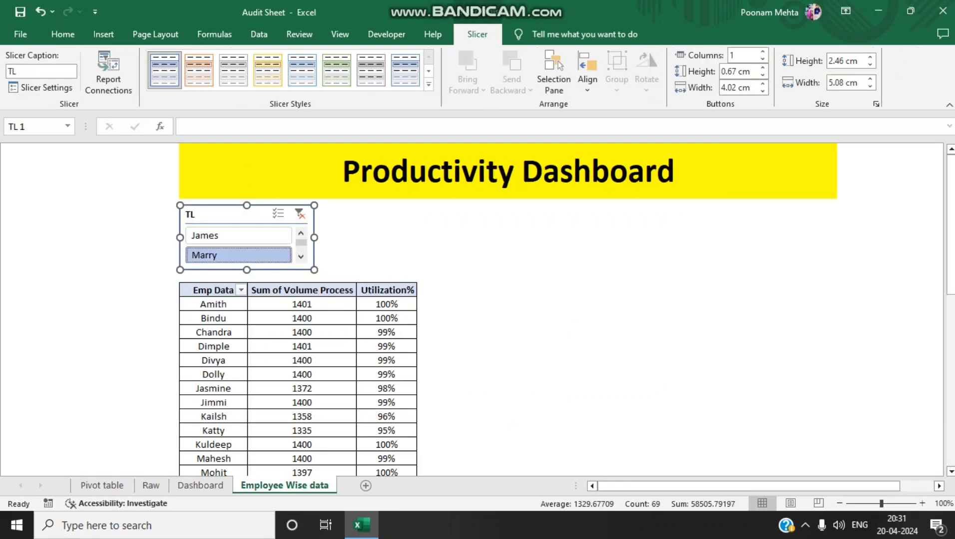
{"action": "left_click", "coordinate": [387, 249]}
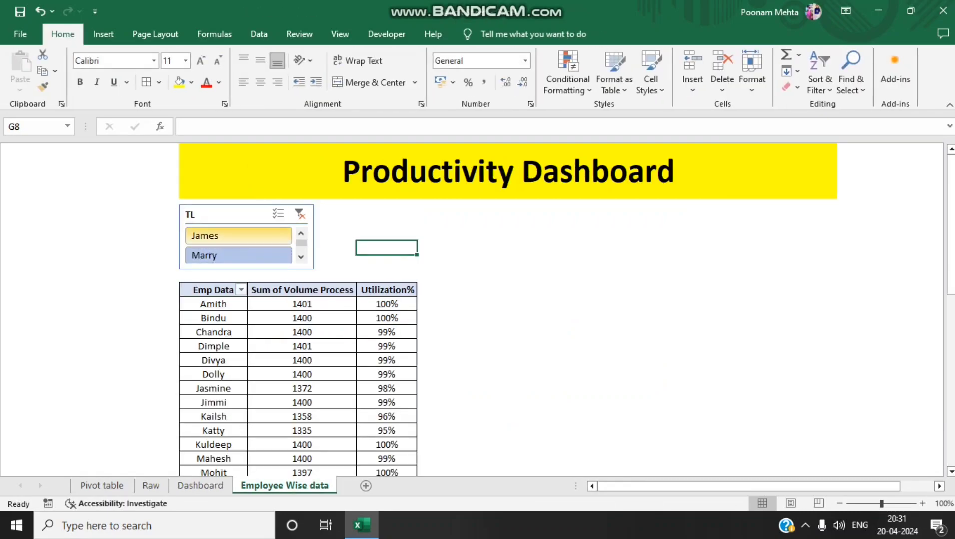
Apply the light green slicer style to the TL slicer on the Employee Wise data sheet
{"action": "left_click", "coordinate": [233, 215]}
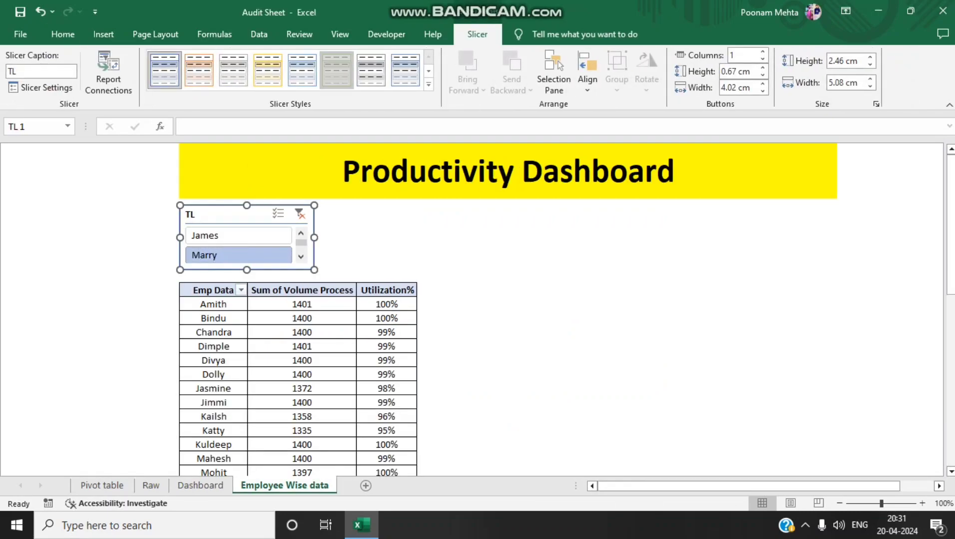
{"action": "left_click", "coordinate": [336, 69]}
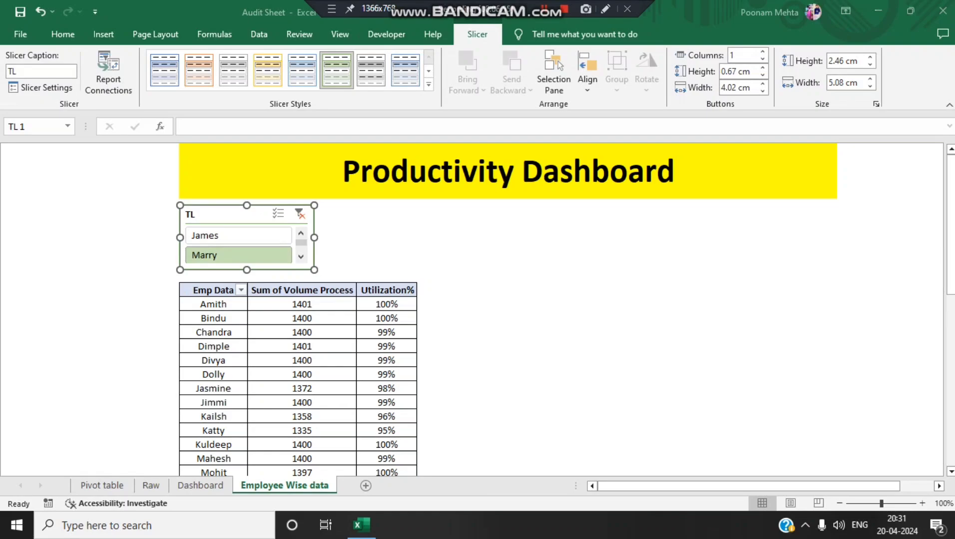
{"action": "left_click", "coordinate": [386, 290]}
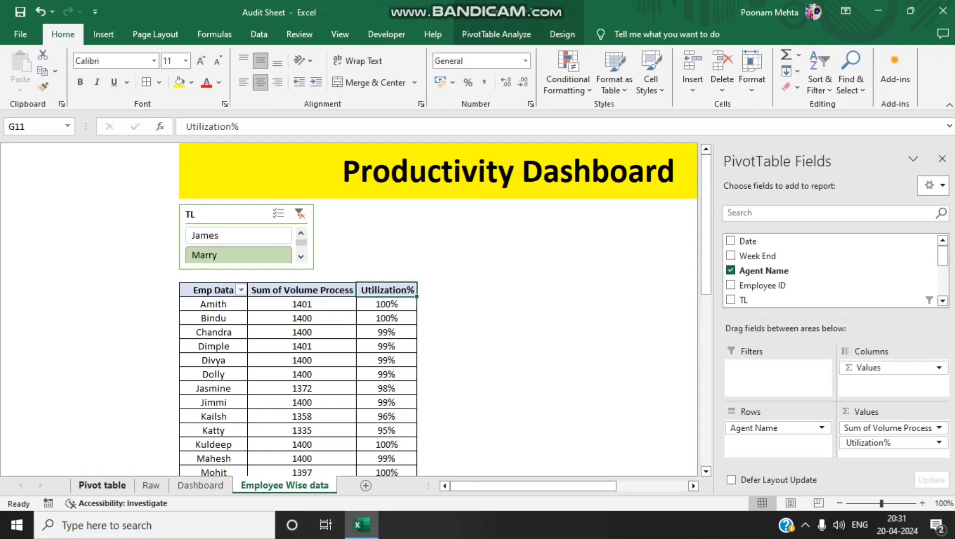
Add the Prod% field to the agent-level PivotTable on the Pivot table sheet
{"action": "left_click", "coordinate": [102, 486]}
{"action": "left_click", "coordinate": [128, 389]}
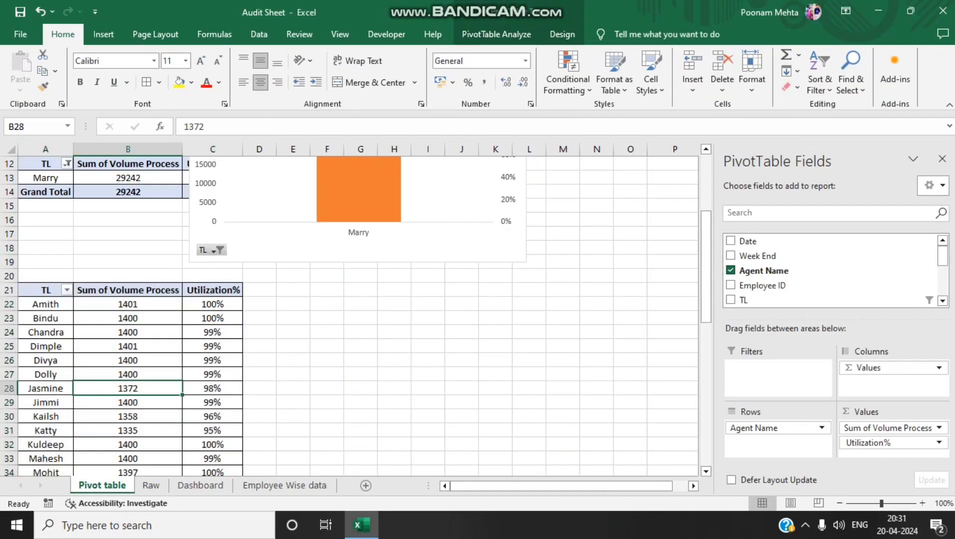
{"action": "key", "text": "ctrl+a"}
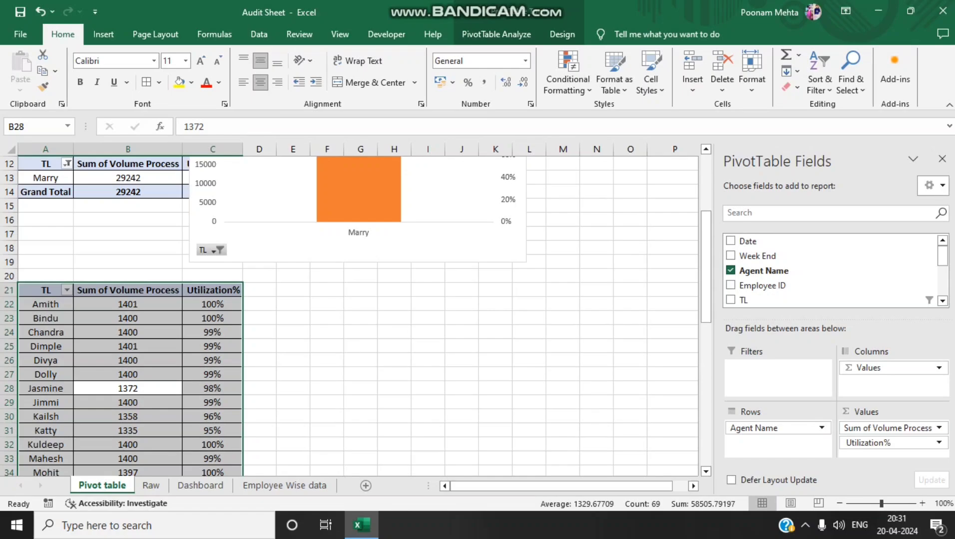
{"action": "scroll", "coordinate": [829, 270], "scroll_direction": "down", "scroll_amount": 5}
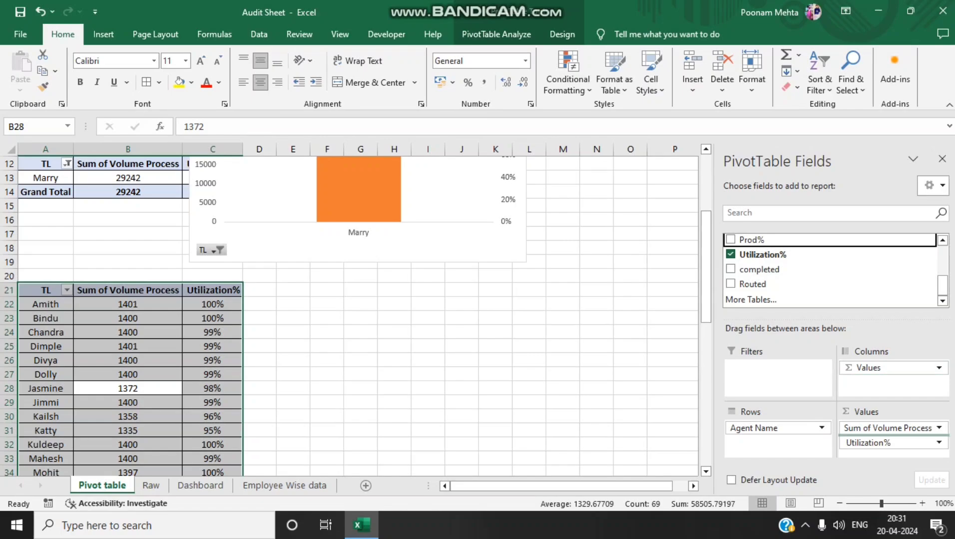
{"action": "left_click", "coordinate": [730, 239]}
{"action": "left_click", "coordinate": [215, 388]}
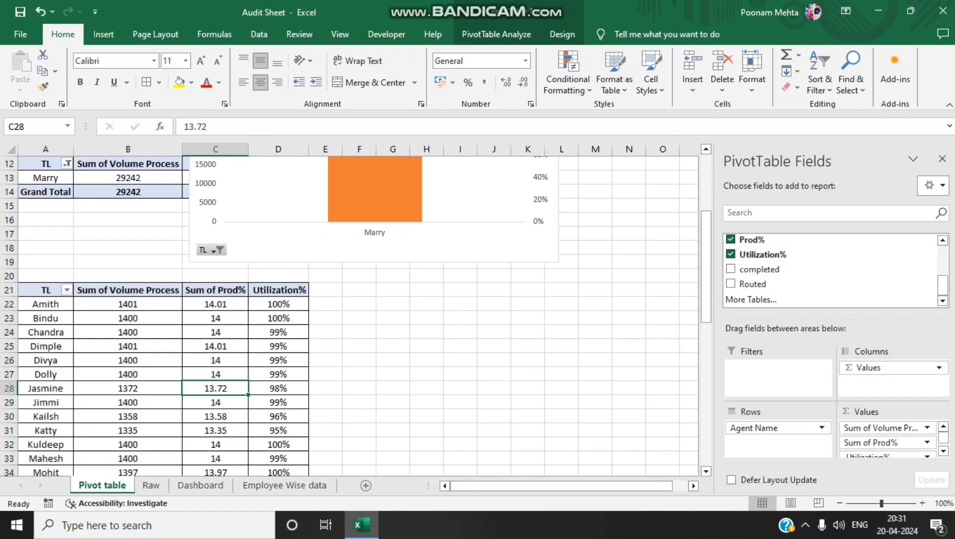
Add Prod% to the Emp Data PivotTable's values on the Employee Wise data sheet, between Sum of Volume Process and Utilization%
{"action": "left_click", "coordinate": [201, 486]}
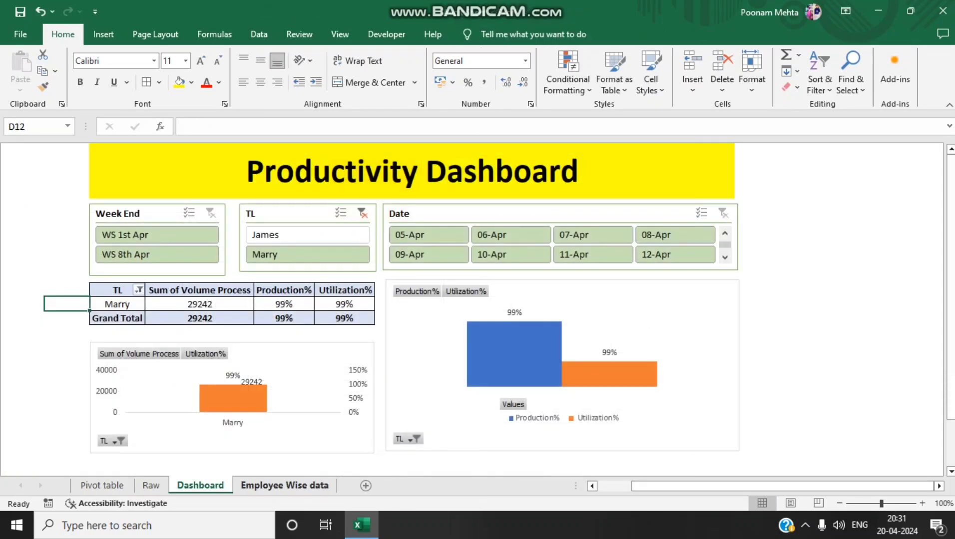
{"action": "left_click", "coordinate": [284, 486]}
{"action": "left_click", "coordinate": [302, 319]}
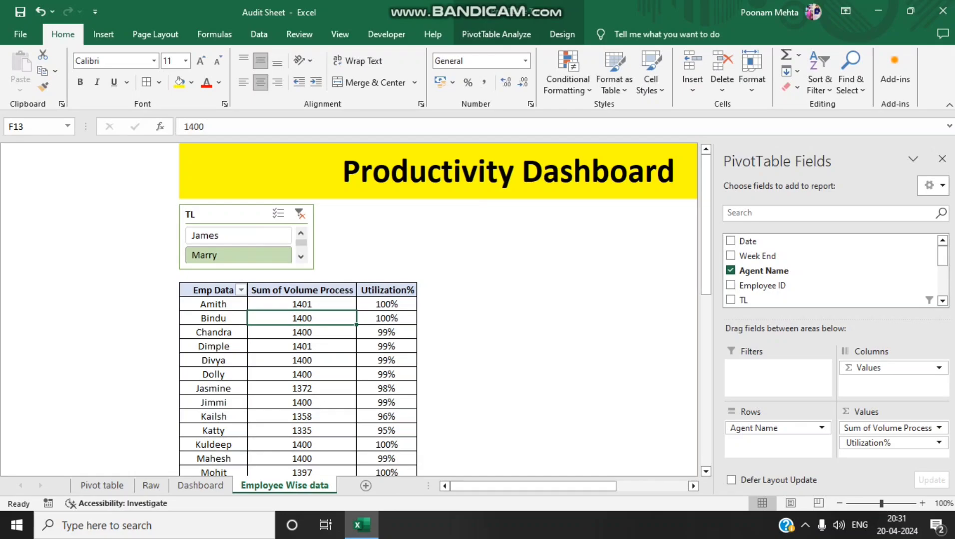
{"action": "scroll", "coordinate": [829, 286], "scroll_direction": "down", "scroll_amount": 15}
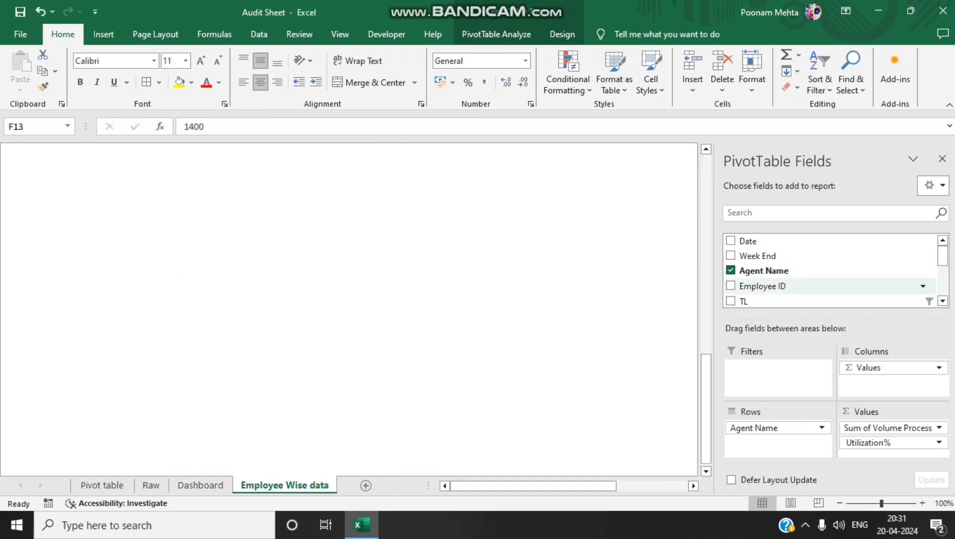
{"action": "left_click", "coordinate": [829, 270]}
{"action": "left_click_drag", "start_coordinate": [943, 256], "coordinate": [942, 288]}
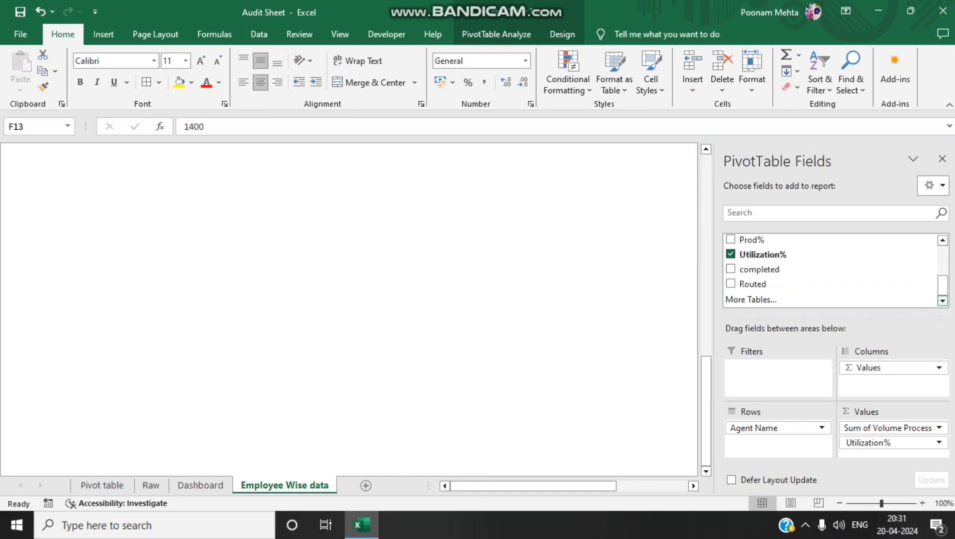
{"action": "left_click_drag", "start_coordinate": [759, 240], "coordinate": [883, 438]}
Return to the start of the Emp Data table and examine its Sum of Prod% column
{"action": "left_click", "coordinate": [390, 305]}
{"action": "key", "text": "Left"}
{"action": "key", "text": "Left"}
{"action": "key", "text": "ctrl+Up"}
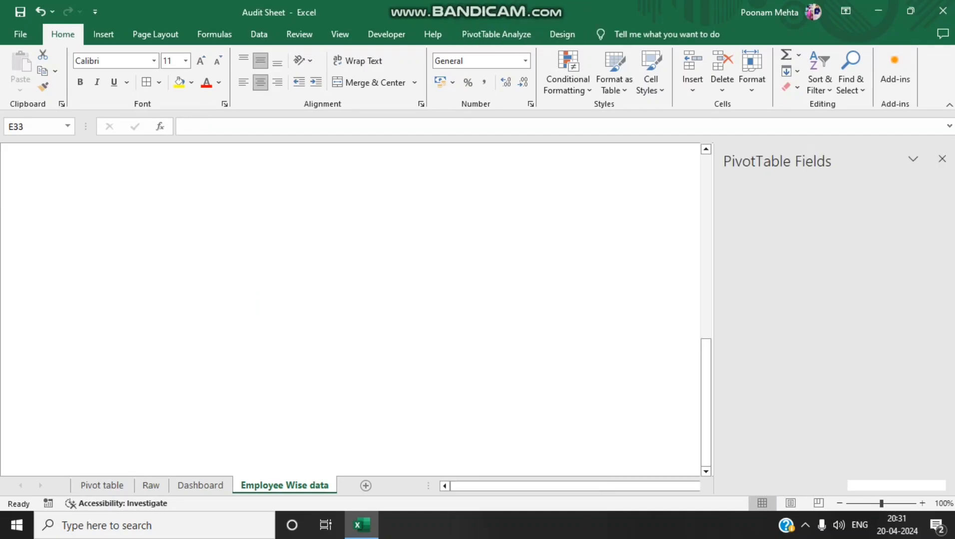
{"action": "key", "text": "ctrl+Up"}
{"action": "key", "text": "ctrl+Up"}
{"action": "key", "text": "ctrl+Down"}
{"action": "key", "text": "Down"}
{"action": "key", "text": "ctrl+Left"}
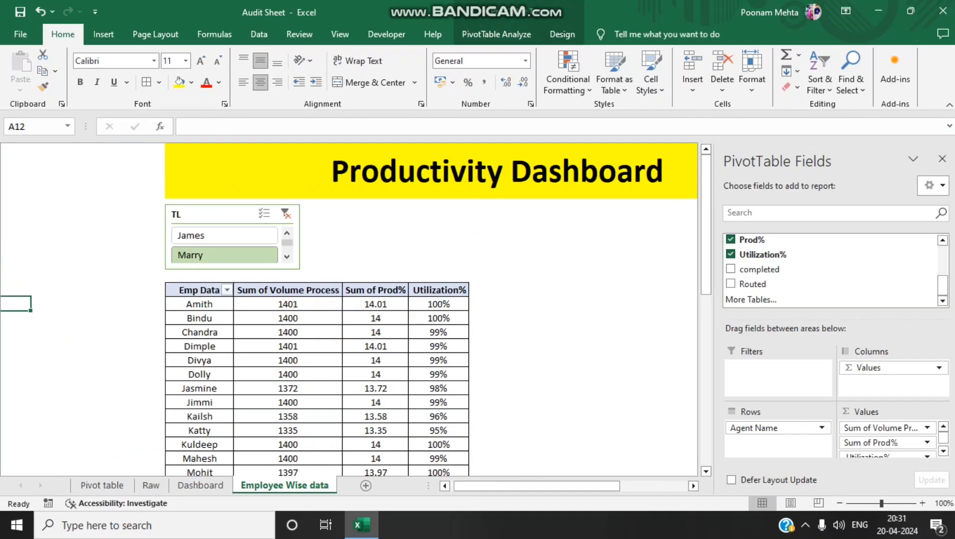
{"action": "key", "text": "Right"}
{"action": "key", "text": "Right"}
{"action": "key", "text": "Up"}
{"action": "key", "text": "Right"}
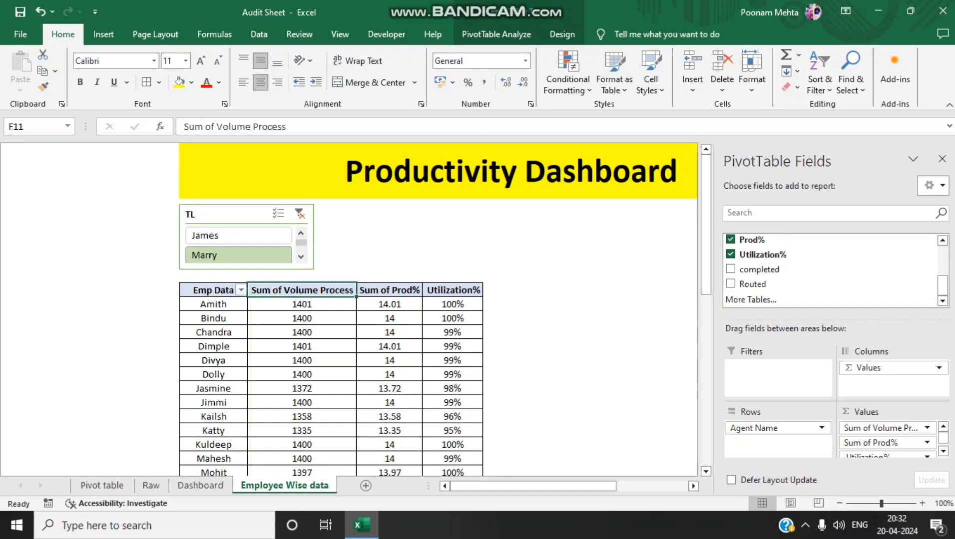
{"action": "left_click", "coordinate": [551, 304]}
{"action": "left_click", "coordinate": [389, 284]}
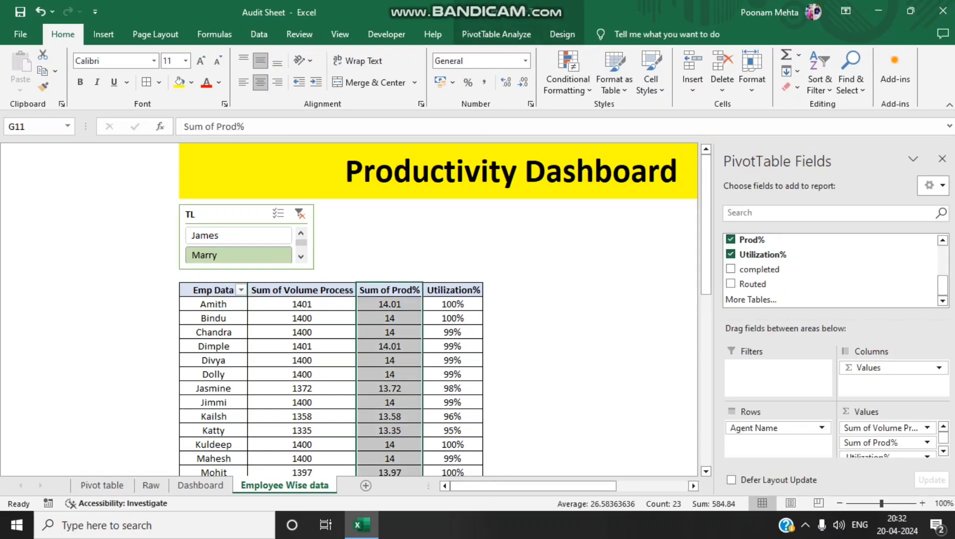
Clear the TL slicer's filter and insert a Week End slicer for the Emp Data PivotTable
{"action": "left_click", "coordinate": [302, 291]}
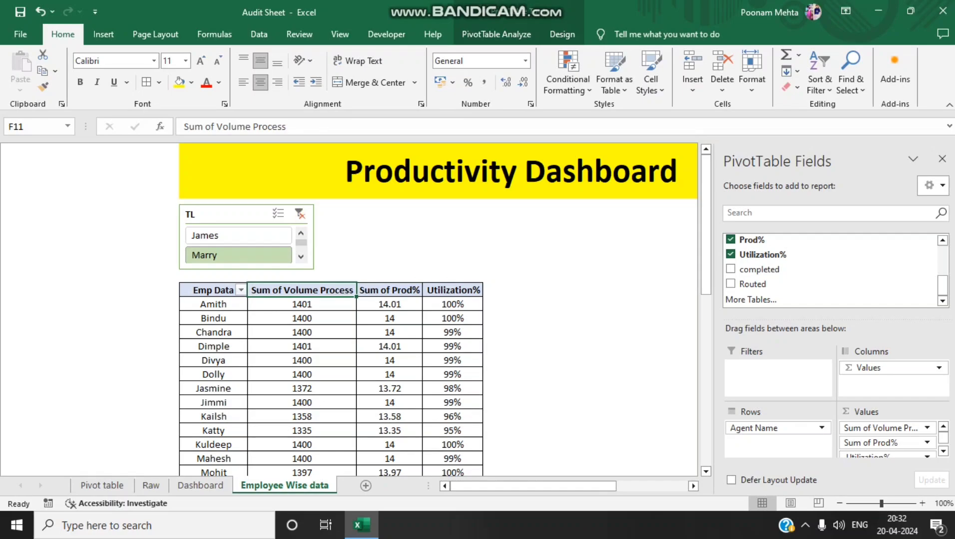
{"action": "left_click", "coordinate": [300, 214]}
{"action": "left_click", "coordinate": [496, 35]}
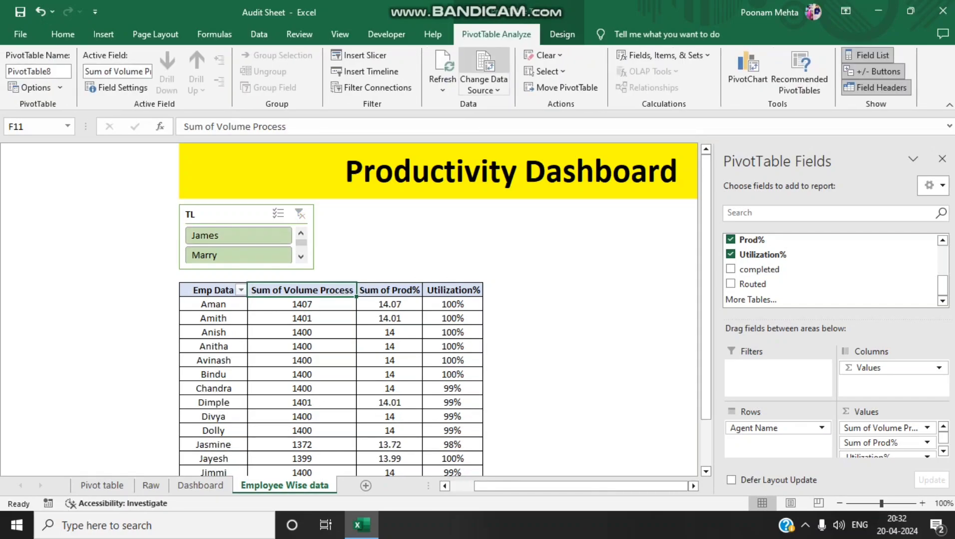
{"action": "left_click", "coordinate": [360, 55]}
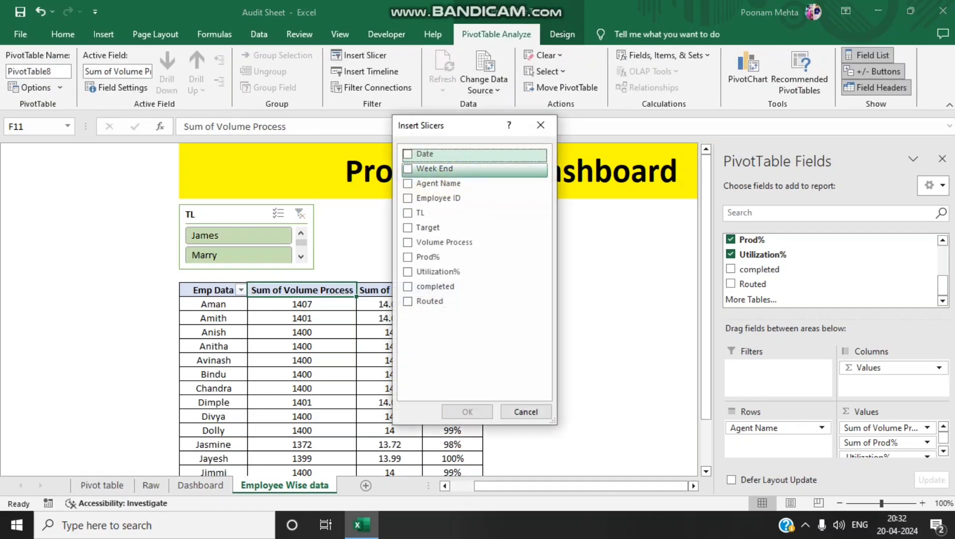
{"action": "left_click", "coordinate": [407, 169]}
{"action": "left_click", "coordinate": [467, 411]}
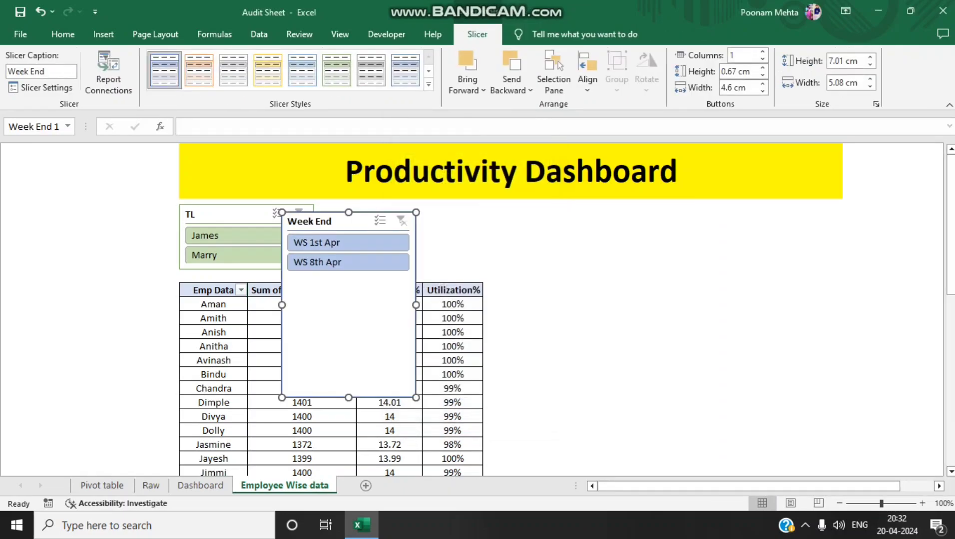
Shorten the Week End slicer to about 2.33 cm high and place it beside the TL slicer, above the Emp Data table
{"action": "left_click_drag", "start_coordinate": [416, 398], "coordinate": [419, 284]}
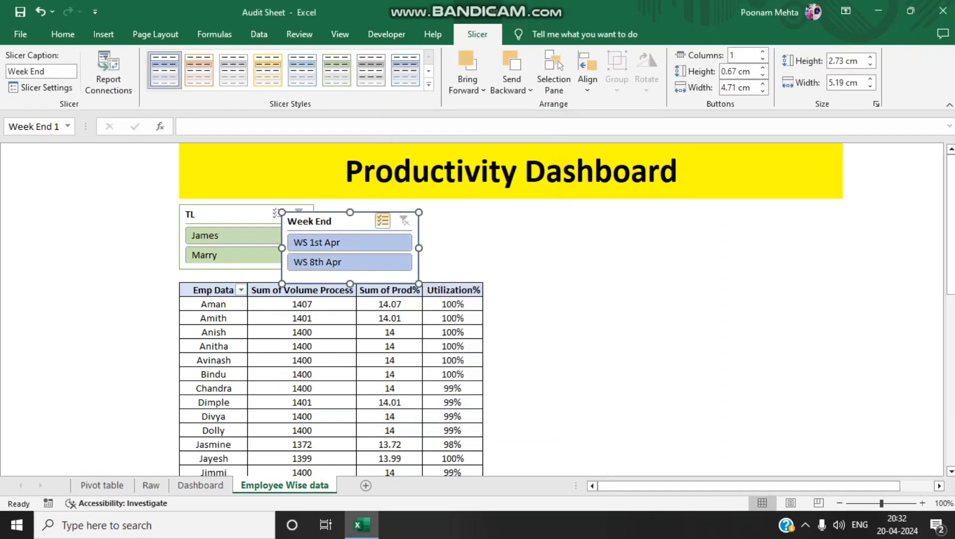
{"action": "left_click_drag", "start_coordinate": [329, 221], "coordinate": [372, 214]}
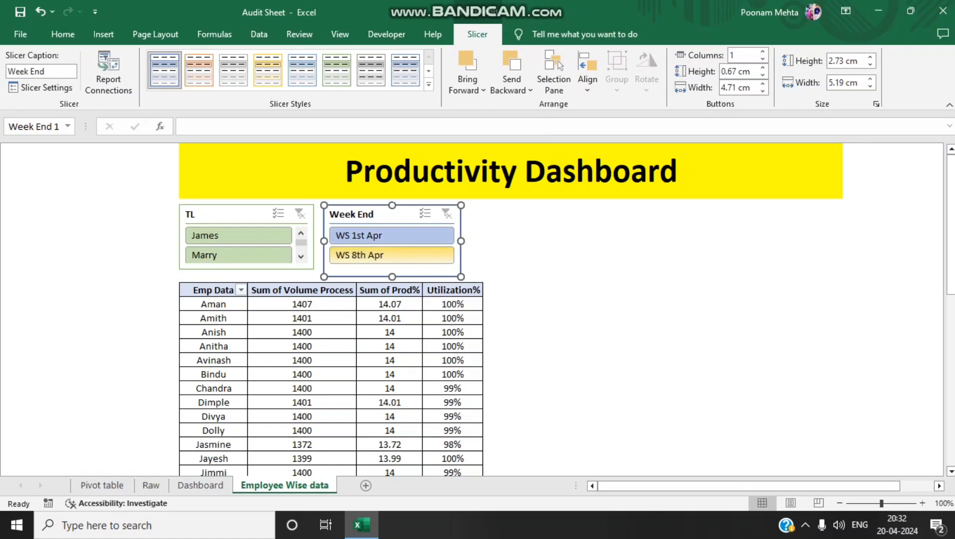
{"action": "left_click_drag", "start_coordinate": [461, 277], "coordinate": [460, 267]}
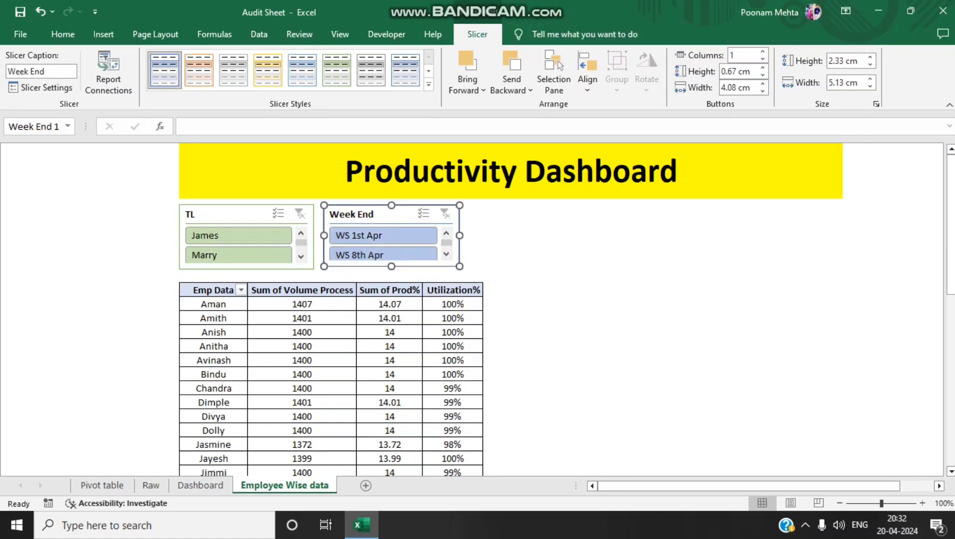
Try the Week End slicer's buttons in two and three columns, going back to one column
{"action": "left_click", "coordinate": [762, 51]}
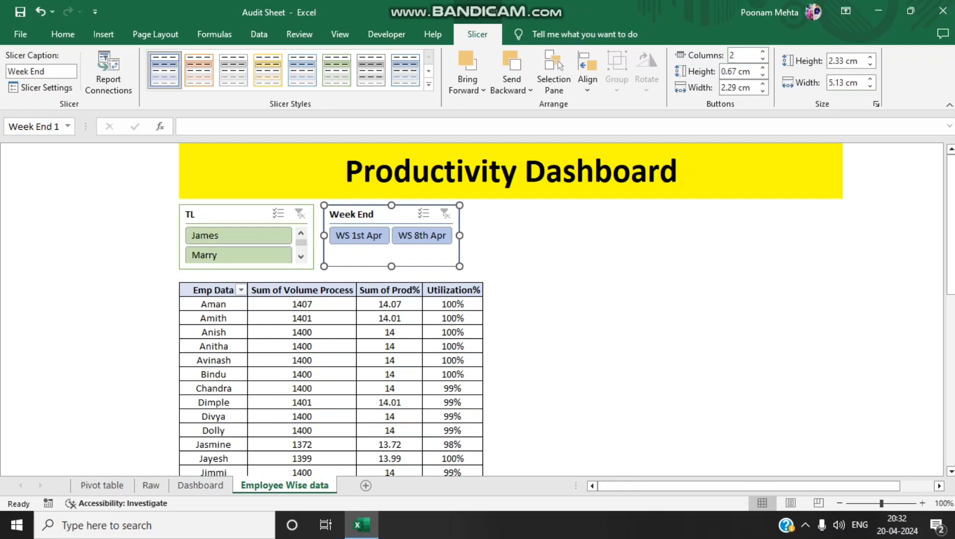
{"action": "left_click", "coordinate": [762, 52]}
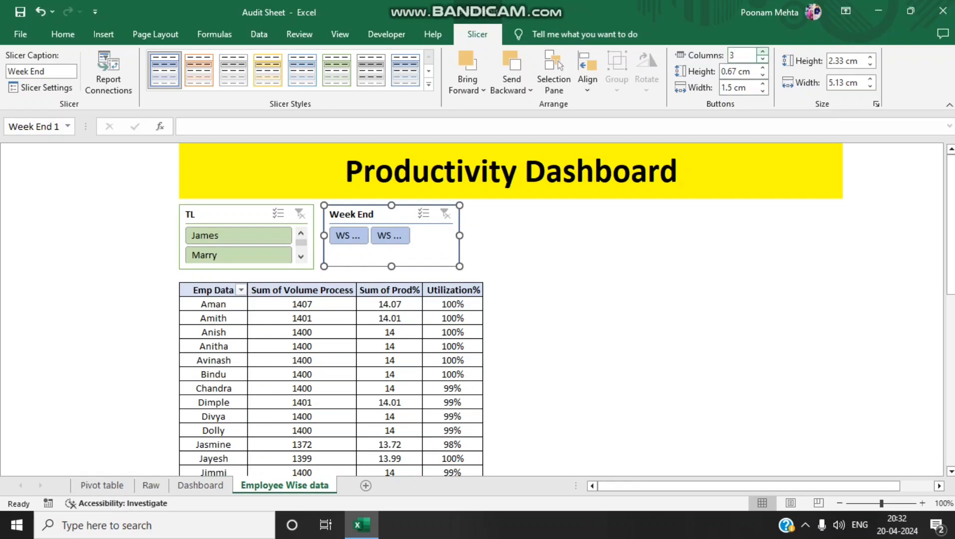
{"action": "left_click", "coordinate": [763, 59]}
{"action": "left_click", "coordinate": [762, 59]}
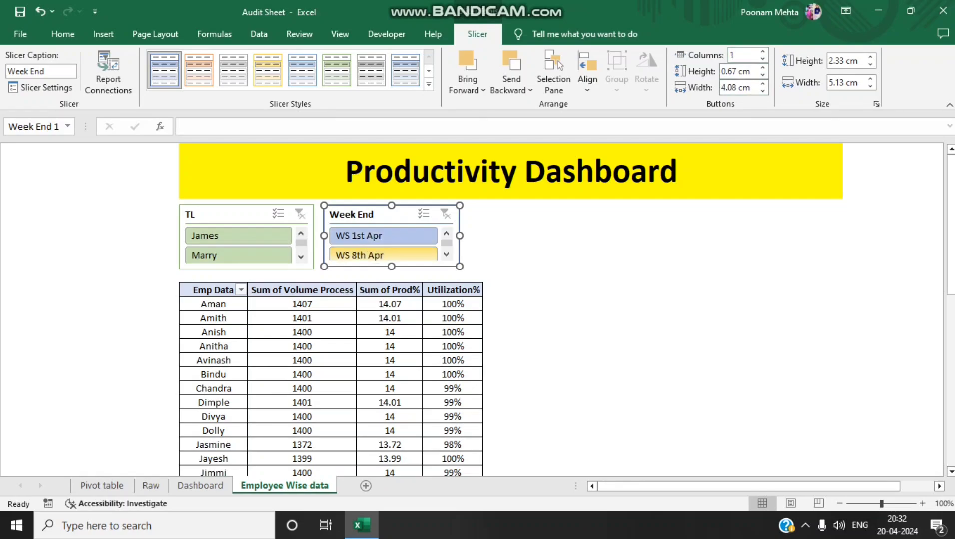
Enlarge the Week End slicer to about 2.49 cm high and give it the same light green style as the TL slicer
{"action": "left_click_drag", "start_coordinate": [391, 266], "coordinate": [392, 271]}
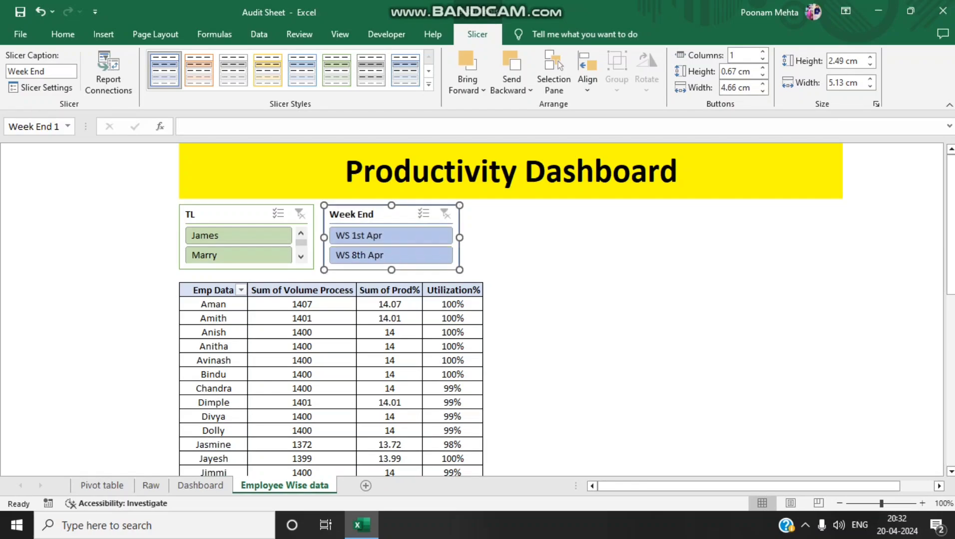
{"action": "left_click", "coordinate": [550, 234]}
{"action": "left_click", "coordinate": [391, 215]}
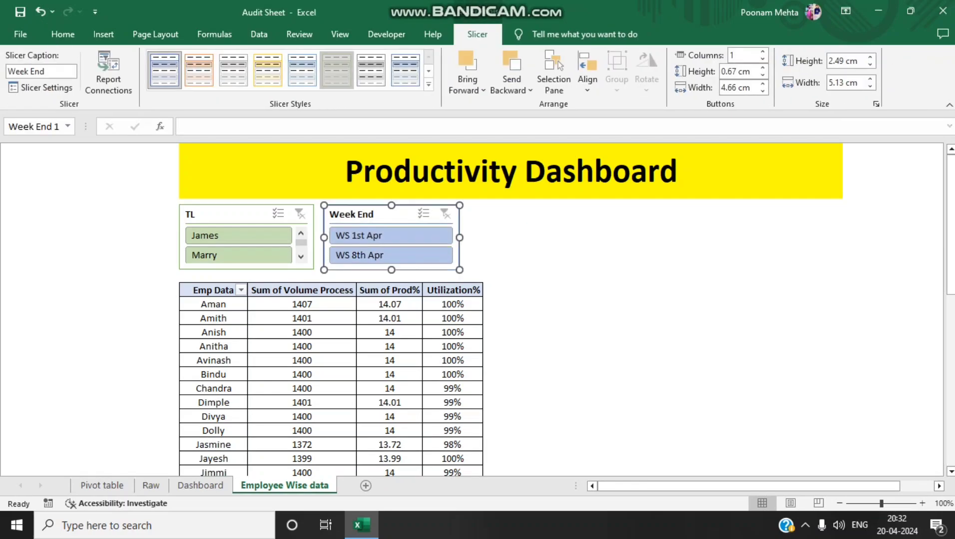
{"action": "left_click", "coordinate": [336, 71]}
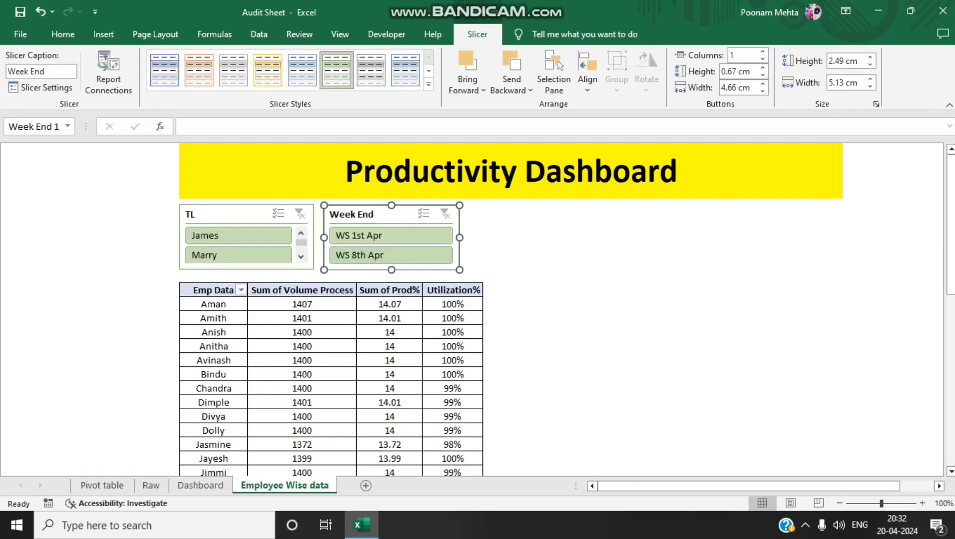
Review which PivotTables the Week End slicer controls in its Report Connections and accept the list
{"action": "right_click", "coordinate": [388, 215]}
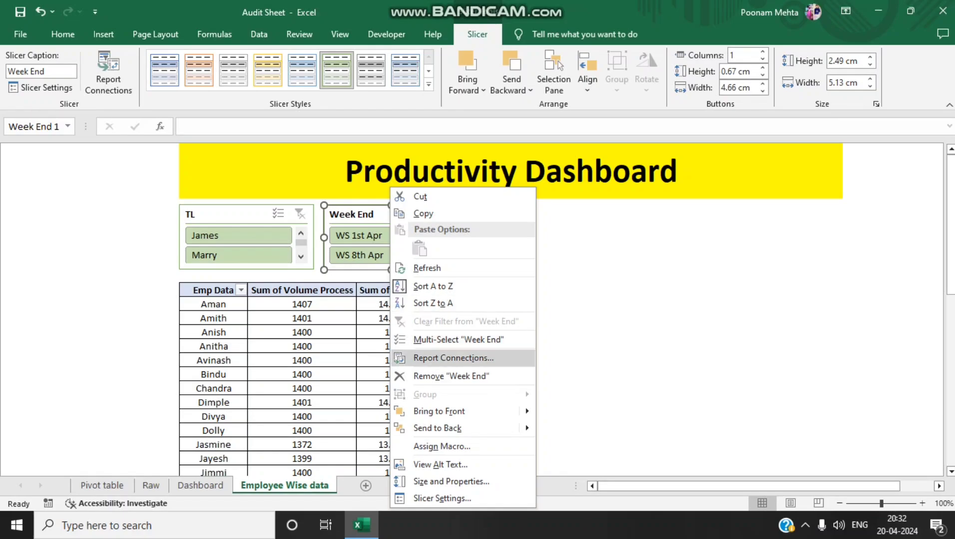
{"action": "left_click", "coordinate": [439, 359]}
{"action": "scroll", "coordinate": [431, 384], "scroll_direction": "down", "scroll_amount": 1}
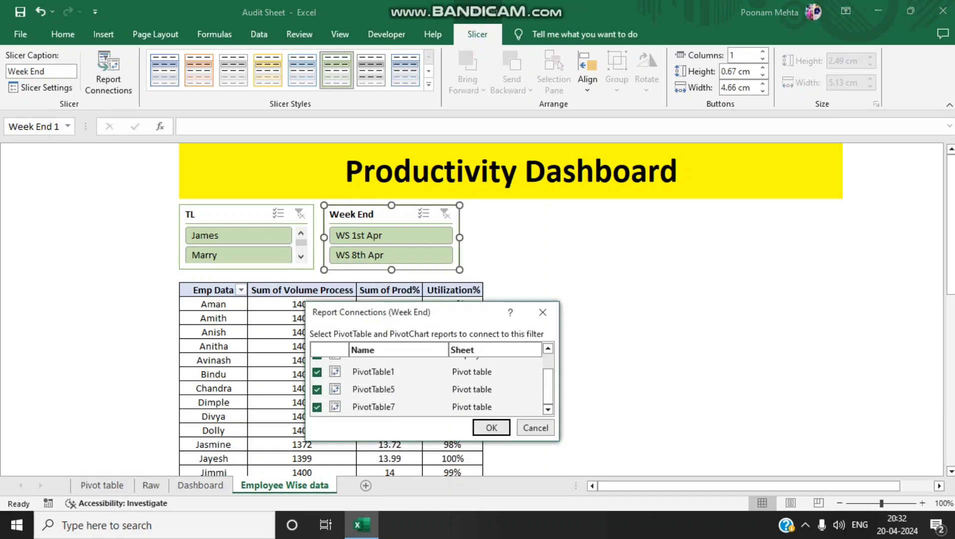
{"action": "left_click", "coordinate": [374, 407]}
{"action": "left_click", "coordinate": [492, 428]}
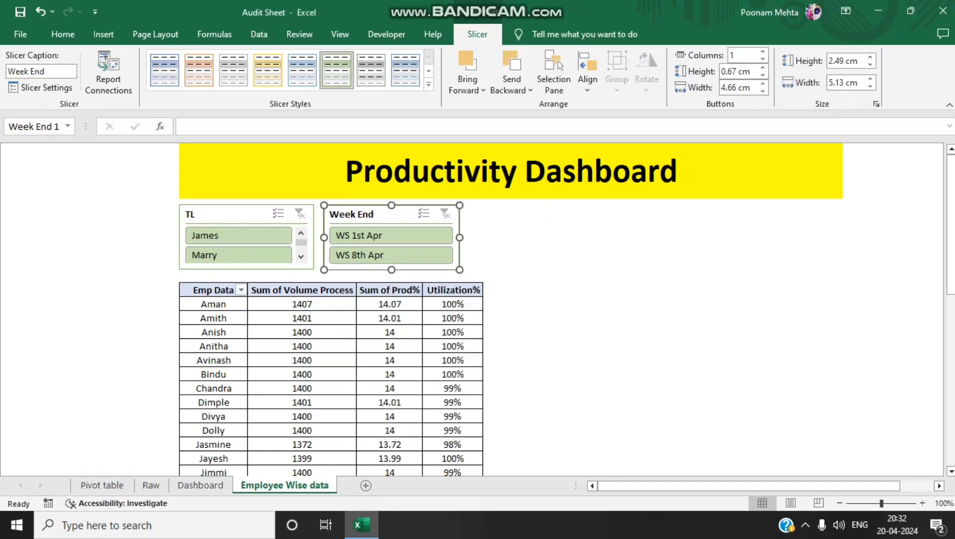
Filter the employee table to WS 1st Apr, switch to WS 8th Apr, and compare the result with the Dashboard sheet
{"action": "left_click", "coordinate": [390, 236]}
{"action": "left_click", "coordinate": [390, 255]}
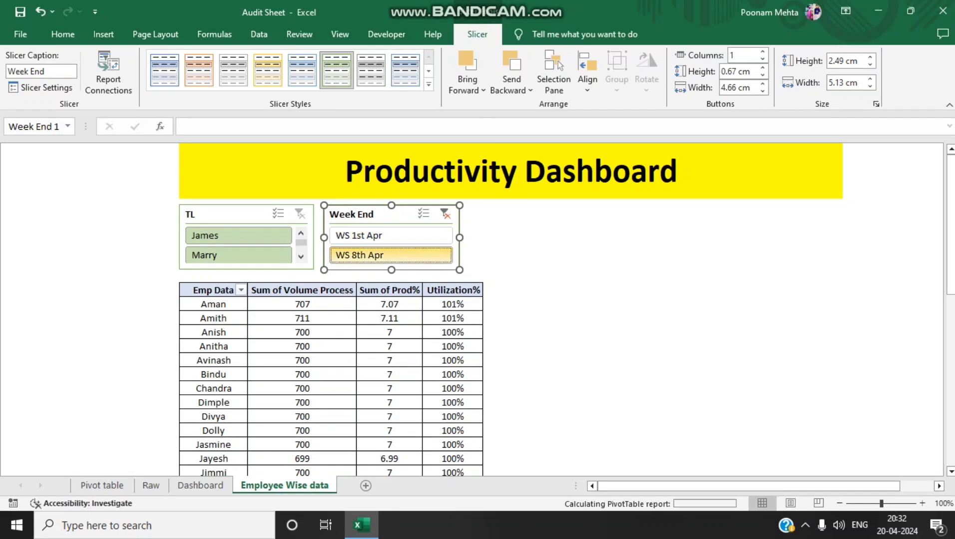
{"action": "left_click", "coordinate": [201, 485]}
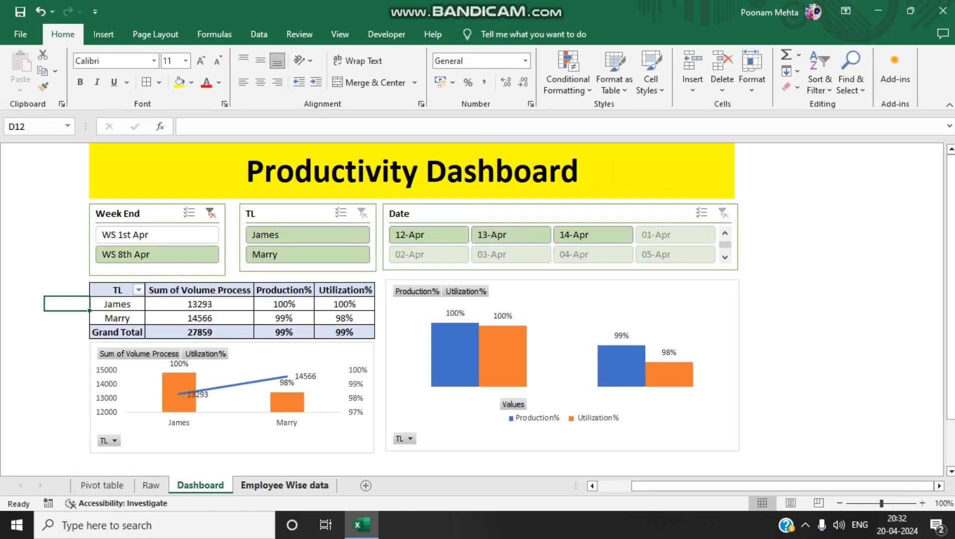
{"action": "left_click", "coordinate": [284, 485]}
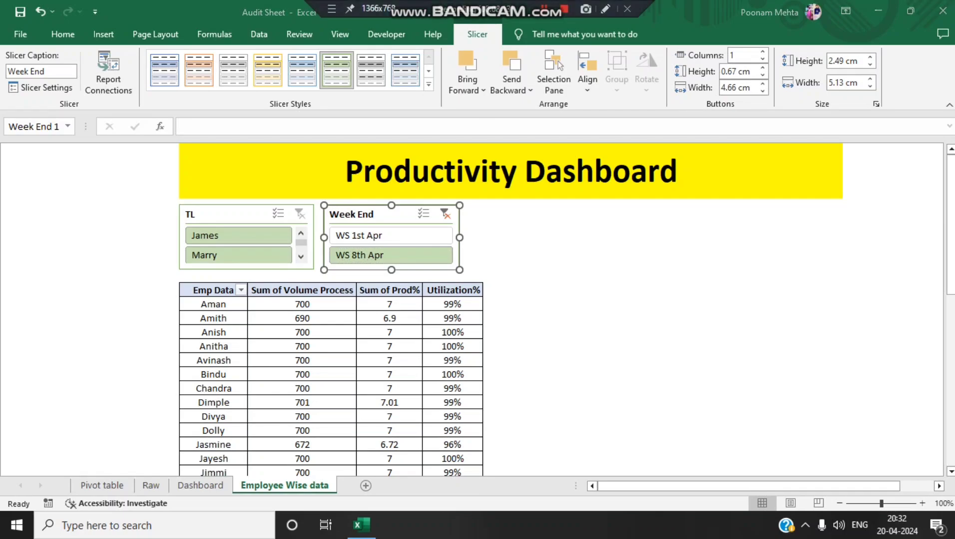
{"action": "left_click", "coordinate": [550, 276]}
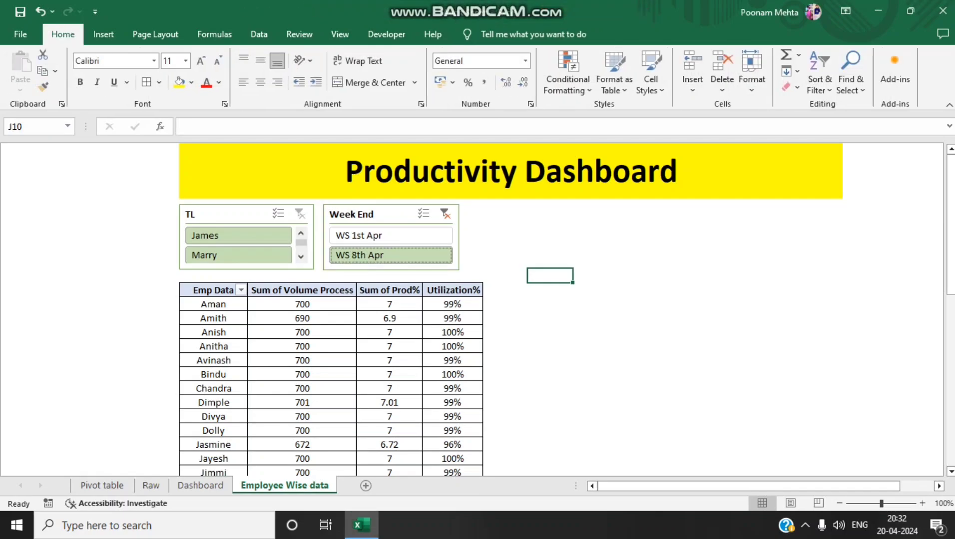
Copy the whole agent-level PivotTable that starts in cell A21 of the Pivot table sheet
{"action": "left_click", "coordinate": [213, 290]}
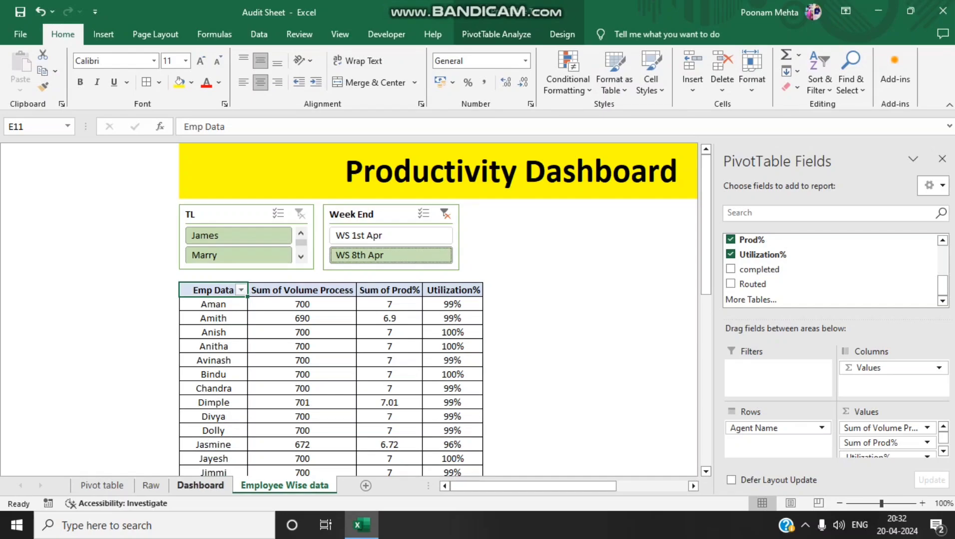
{"action": "key", "text": "ctrl+Page_Up"}
{"action": "key", "text": "ctrl+Page_Up"}
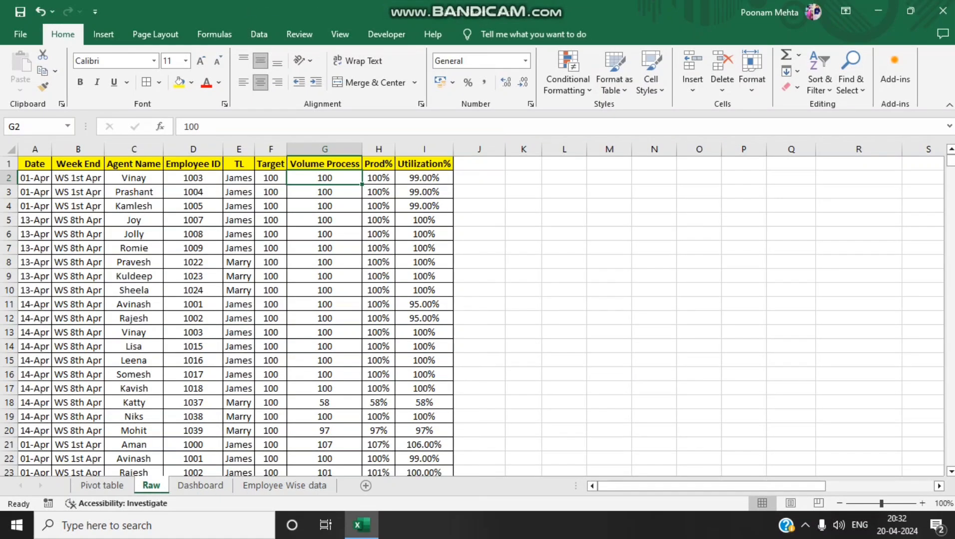
{"action": "key", "text": "ctrl+Page_Up"}
{"action": "key", "text": "Left"}
{"action": "key", "text": "Left"}
{"action": "key", "text": "ctrl+Up"}
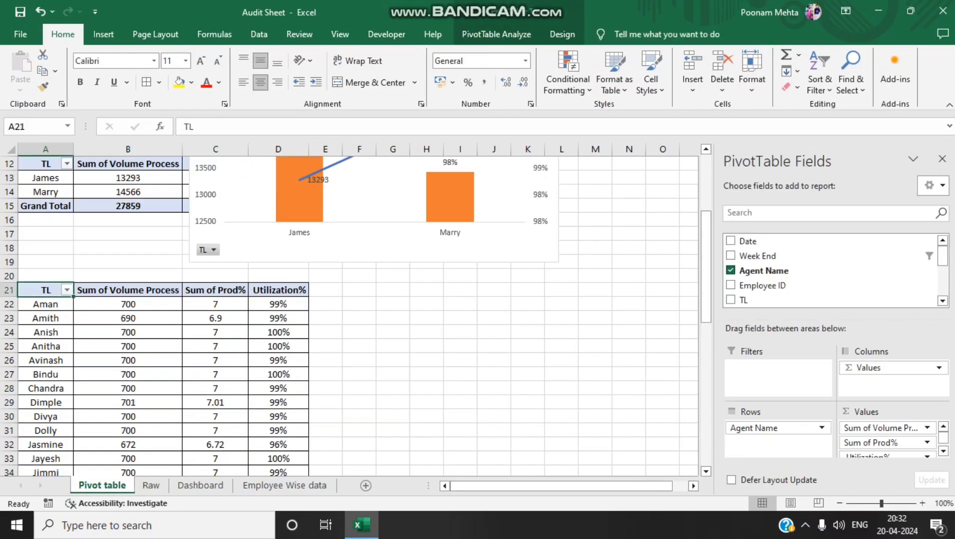
{"action": "key", "text": "ctrl+shift+Down"}
{"action": "key", "text": "ctrl+shift+Right"}
{"action": "key", "text": "ctrl+c"}
Paste the copied PivotTable into cell A68, a few rows below the original
{"action": "key", "text": "ctrl+Down"}
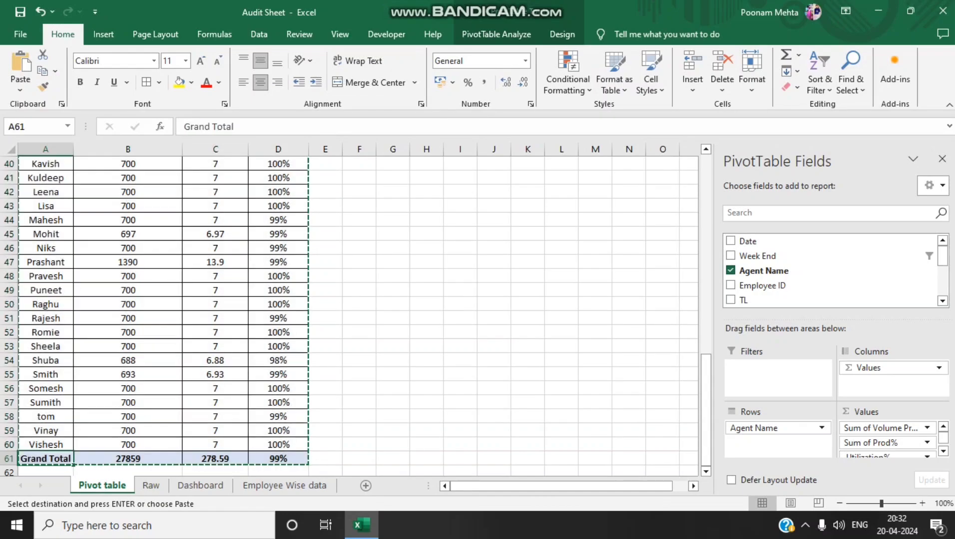
{"action": "key", "text": "Down"}
{"action": "key", "text": "Down"}
{"action": "key", "text": "Down"}
{"action": "key", "text": "Down"}
{"action": "key", "text": "Down"}
{"action": "key", "text": "Down"}
{"action": "key", "text": "Down"}
{"action": "key", "text": "Down"}
{"action": "key", "text": "Down"}
{"action": "key", "text": "Down"}
{"action": "key", "text": "Down"}
{"action": "key", "text": "Down"}
{"action": "key", "text": "Down"}
{"action": "key", "text": "Down"}
{"action": "key", "text": "Down"}
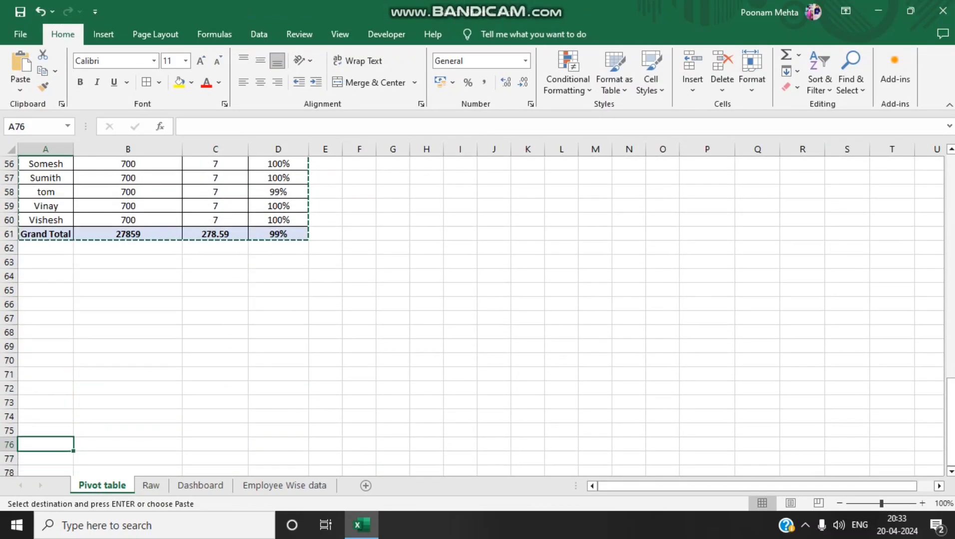
{"action": "key", "text": "Up"}
{"action": "key", "text": "Up"}
{"action": "key", "text": "Up"}
{"action": "key", "text": "Up"}
{"action": "key", "text": "Up"}
{"action": "key", "text": "Up"}
{"action": "key", "text": "Up"}
{"action": "key", "text": "Up"}
{"action": "key", "text": "ctrl+v"}
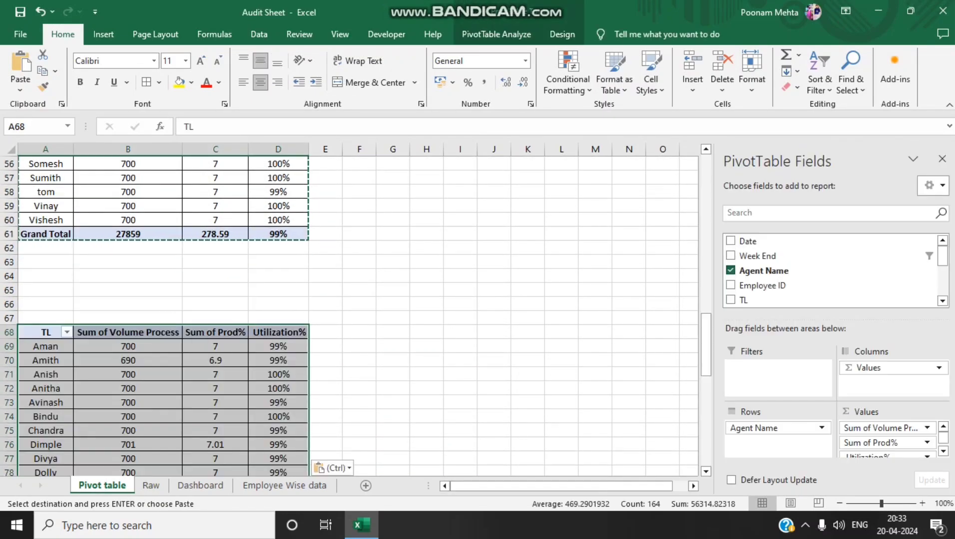
Remove Sum of Volume Process from the pasted PivotTable and rename its row header to Emp Name
{"action": "key", "text": "Right"}
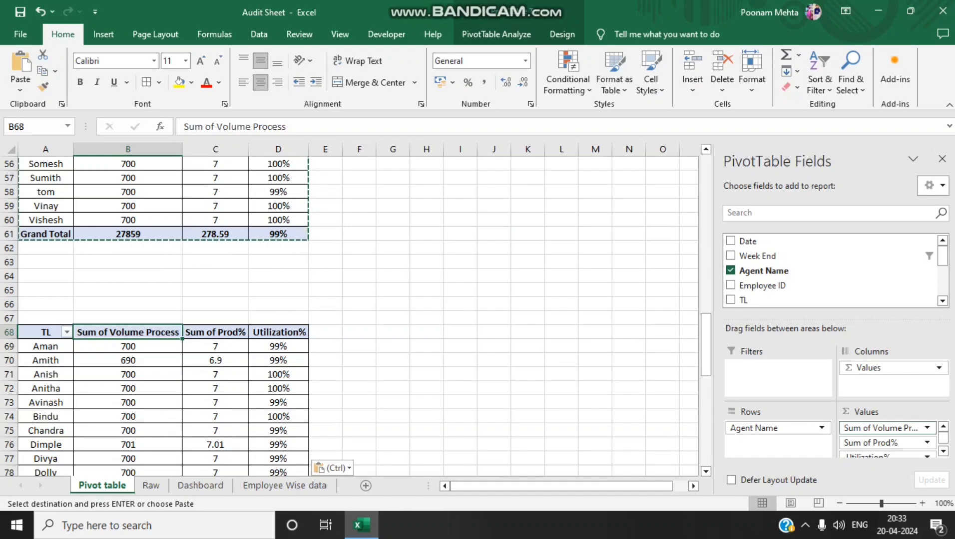
{"action": "left_click_drag", "start_coordinate": [881, 429], "coordinate": [844, 282]}
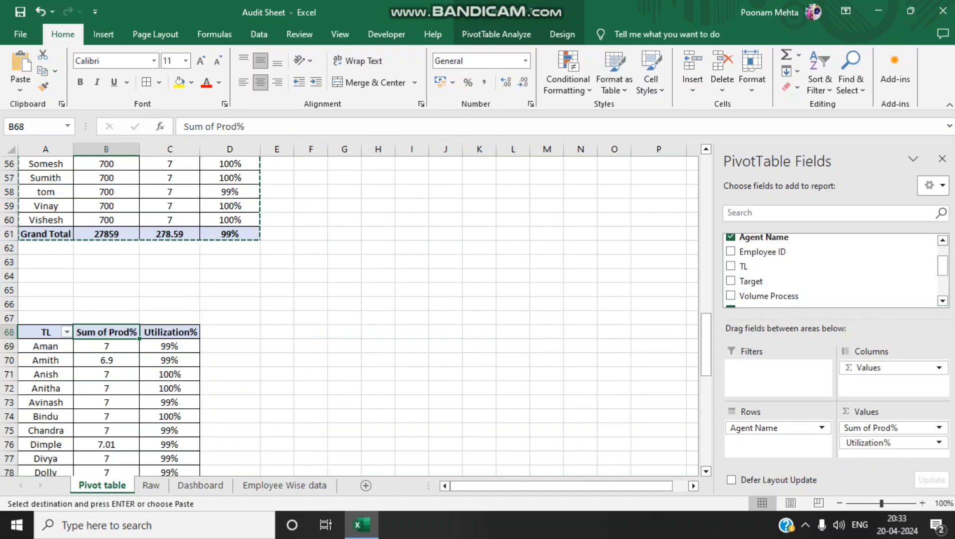
{"action": "left_click_drag", "start_coordinate": [46, 332], "coordinate": [50, 477]}
{"action": "key", "text": "ctrl+shift+Right"}
{"action": "key", "text": "Up"}
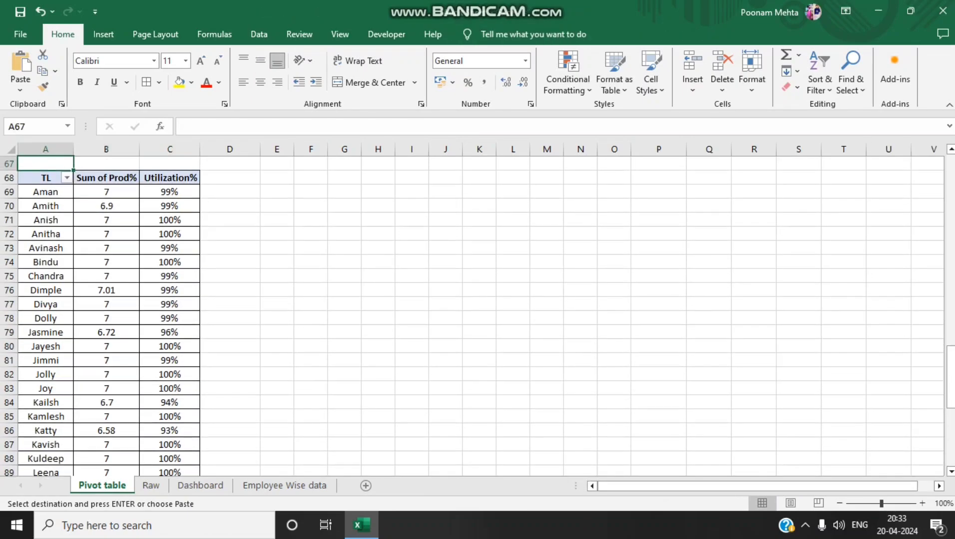
{"action": "key", "text": "Down"}
{"action": "type", "text": "E"}
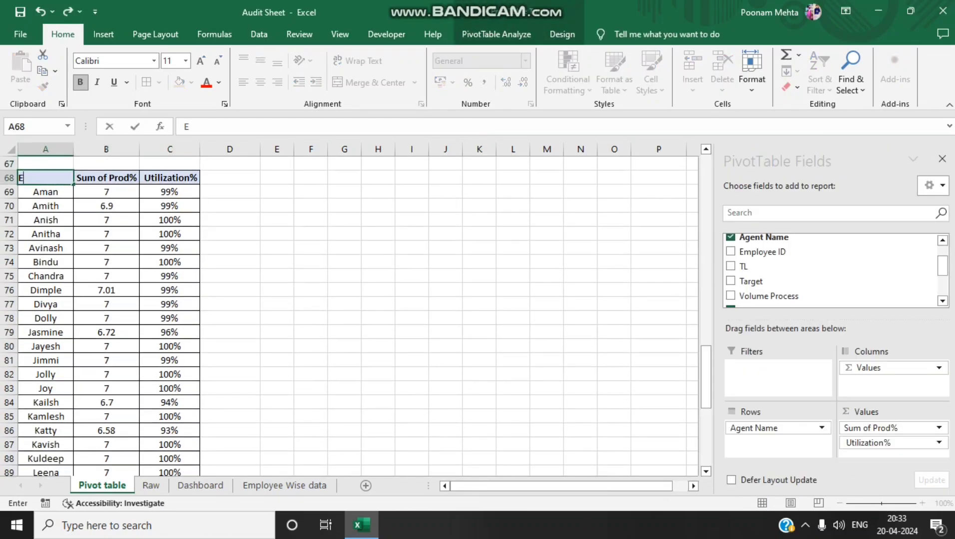
{"action": "key", "text": "Return"}
{"action": "key", "text": "ctrl+a"}
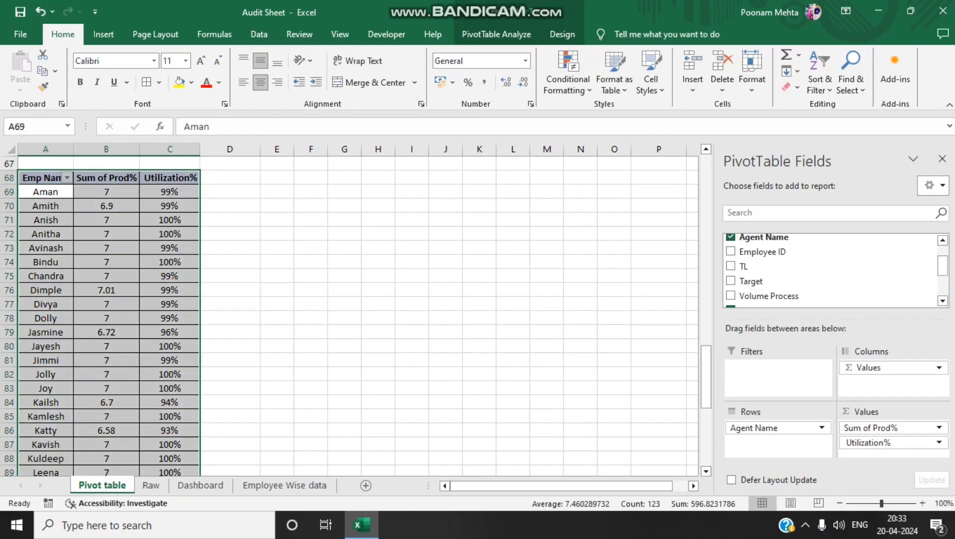
{"action": "left_click", "coordinate": [496, 34]}
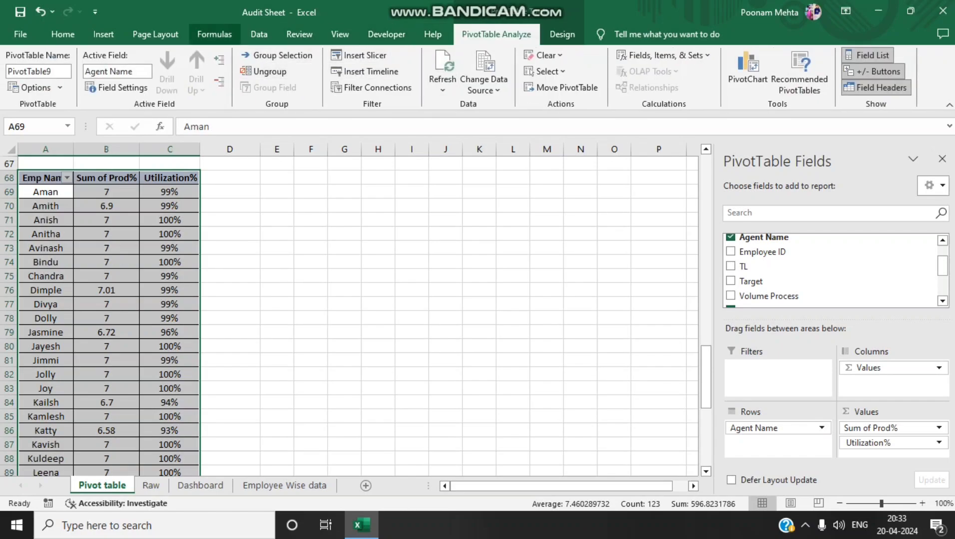
{"action": "left_click", "coordinate": [214, 34]}
{"action": "left_click", "coordinate": [104, 34]}
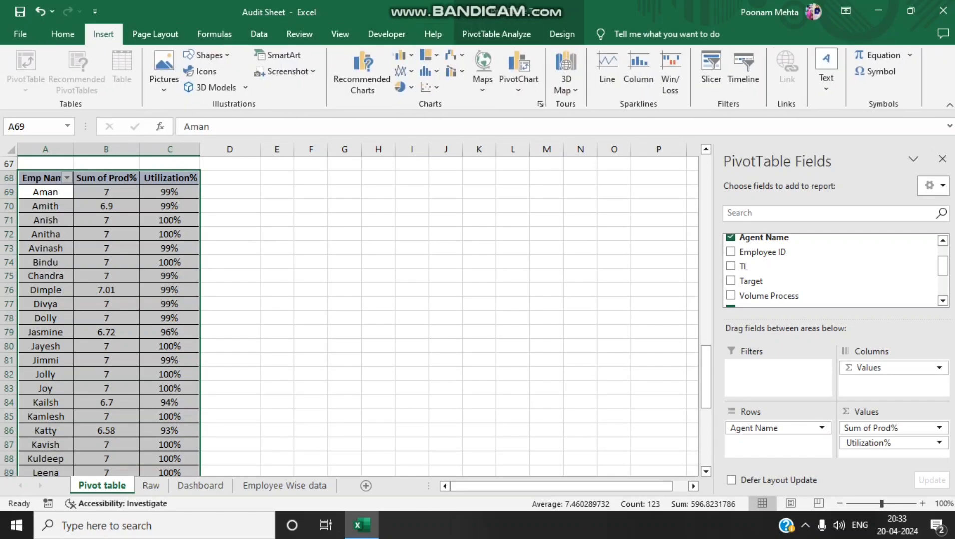
{"action": "left_click", "coordinate": [362, 72]}
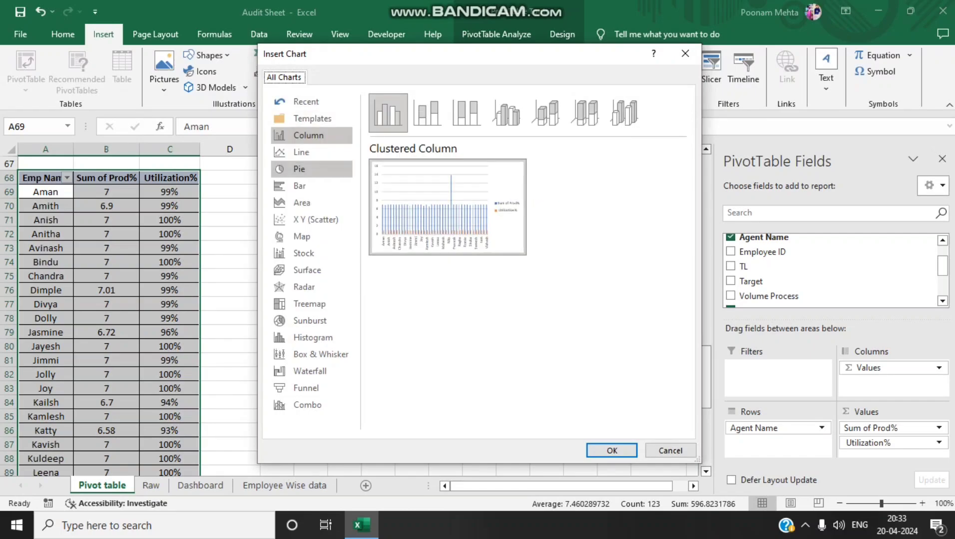
{"action": "left_click", "coordinate": [299, 169]}
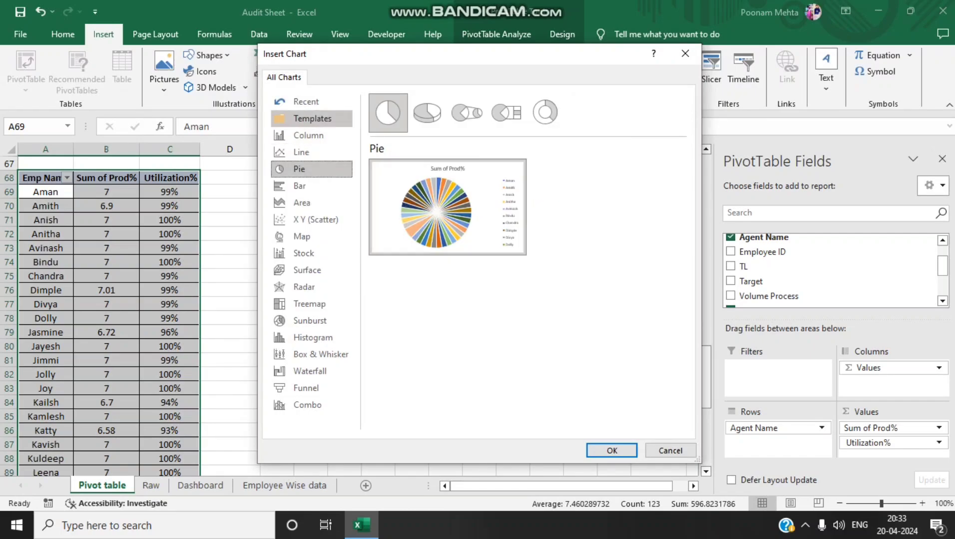
{"action": "left_click", "coordinate": [312, 118]}
{"action": "left_click", "coordinate": [308, 135]}
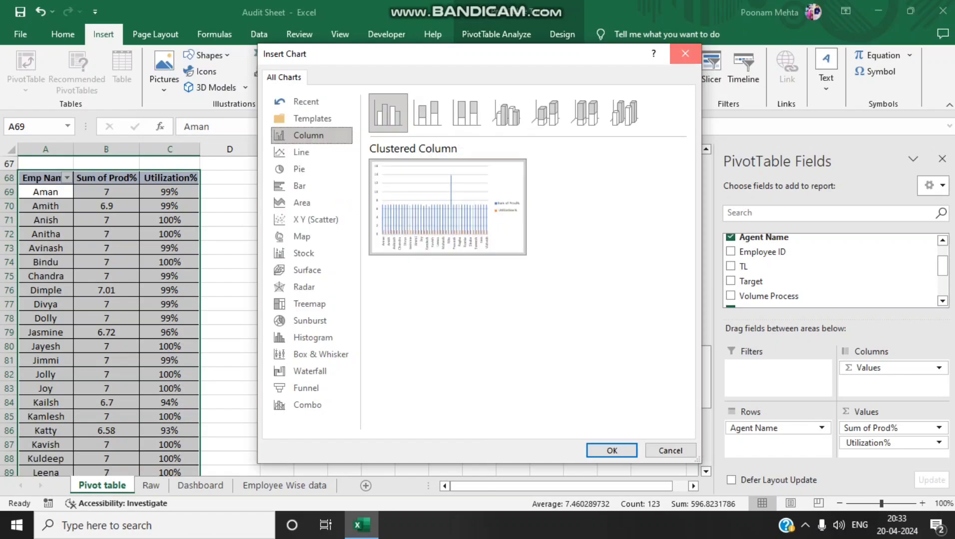
{"action": "left_click", "coordinate": [686, 53]}
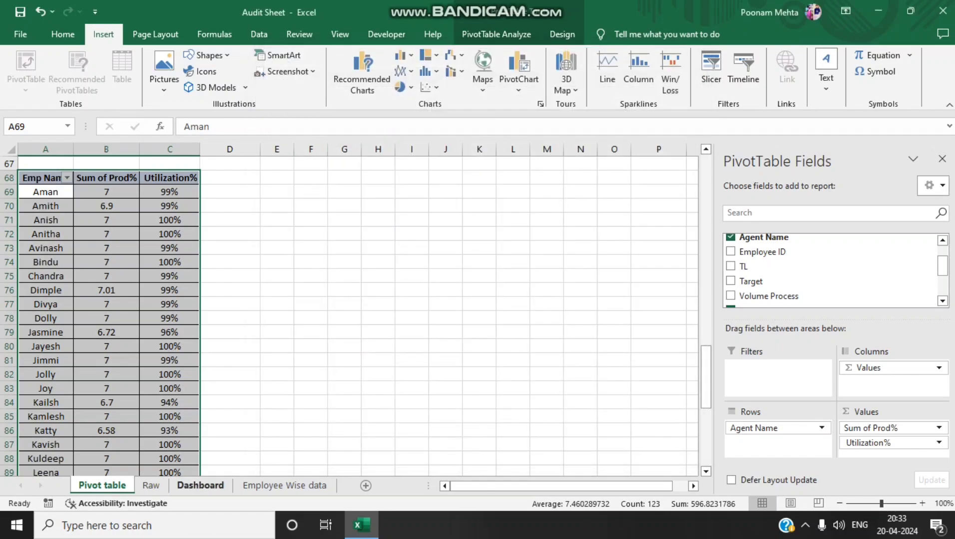
Insert an Agent Name slicer for the employee PivotTable on the Employee Wise data sheet
{"action": "key", "text": "ctrl+Page_Down"}
{"action": "key", "text": "ctrl+Page_Down"}
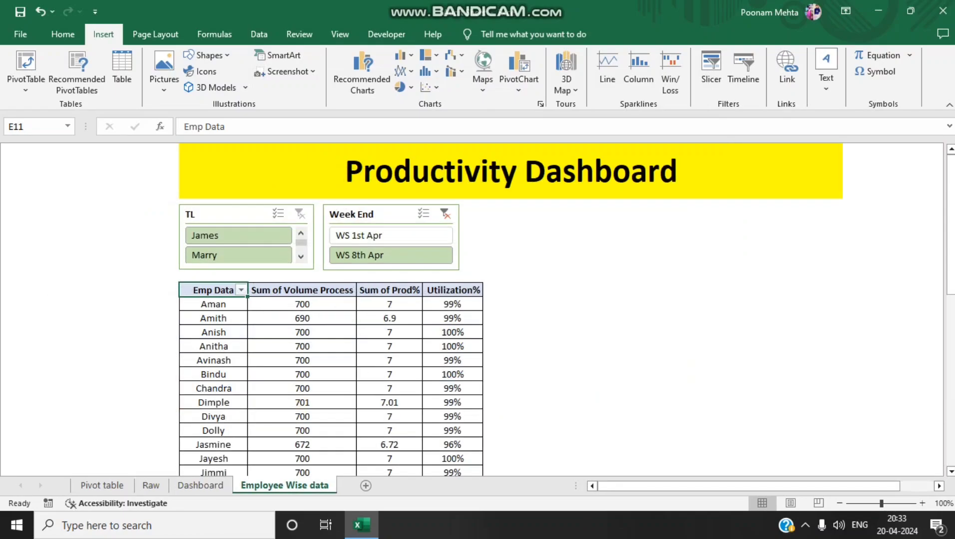
{"action": "left_click", "coordinate": [471, 263]}
{"action": "left_click", "coordinate": [384, 214]}
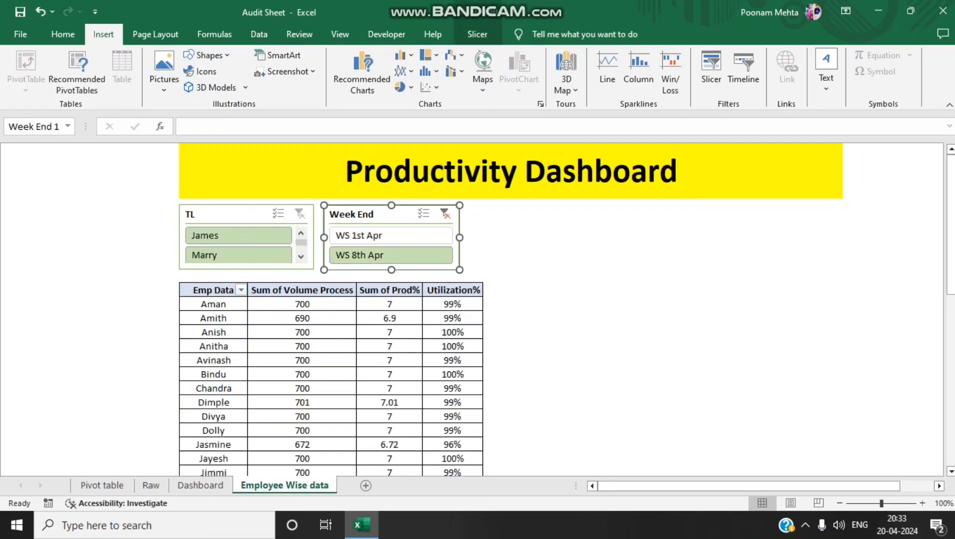
{"action": "left_click", "coordinate": [478, 34]}
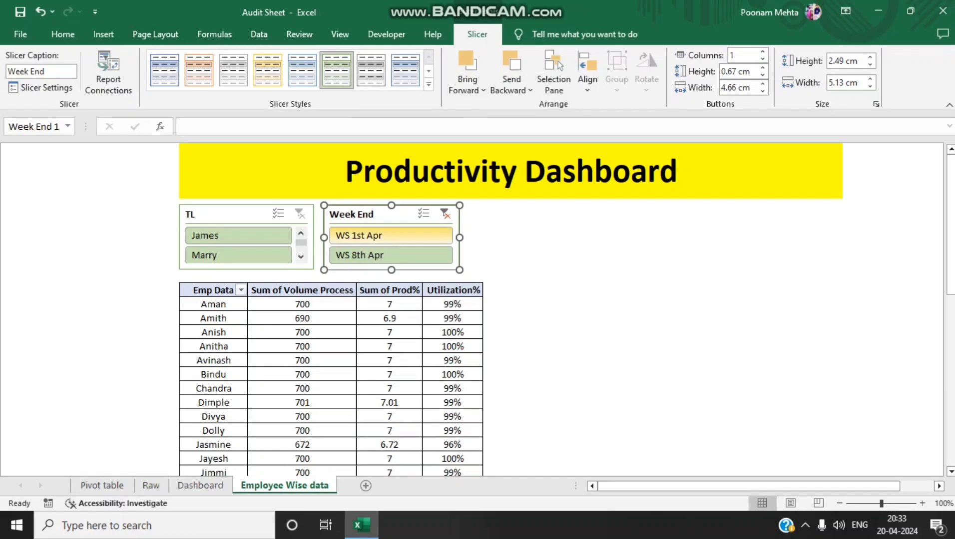
{"action": "left_click", "coordinate": [390, 286]}
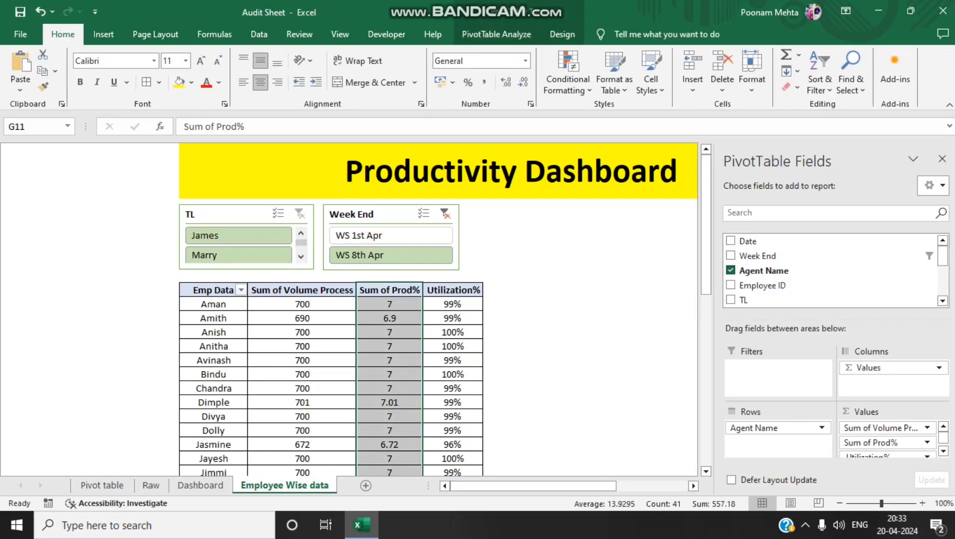
{"action": "left_click", "coordinate": [496, 34]}
{"action": "left_click", "coordinate": [361, 56]}
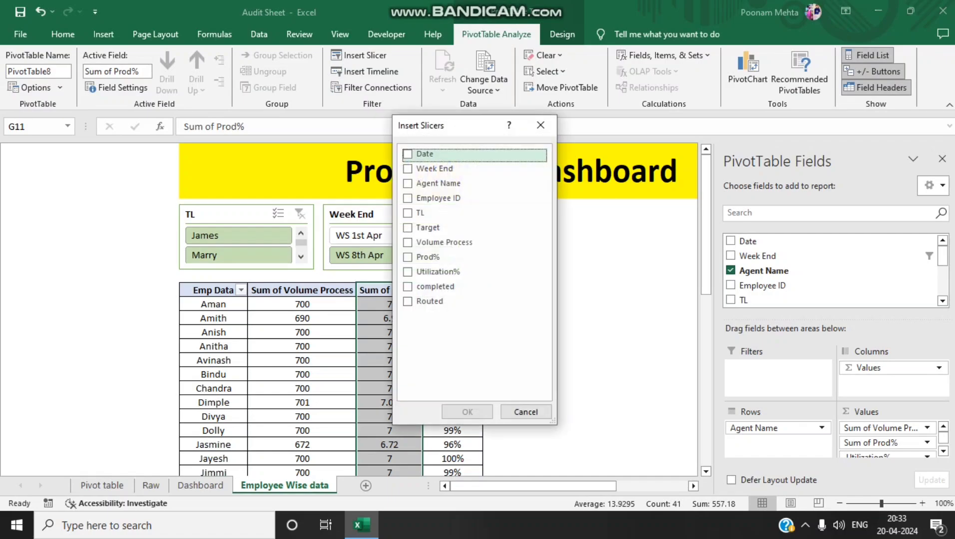
{"action": "left_click", "coordinate": [425, 198]}
{"action": "left_click", "coordinate": [424, 198]}
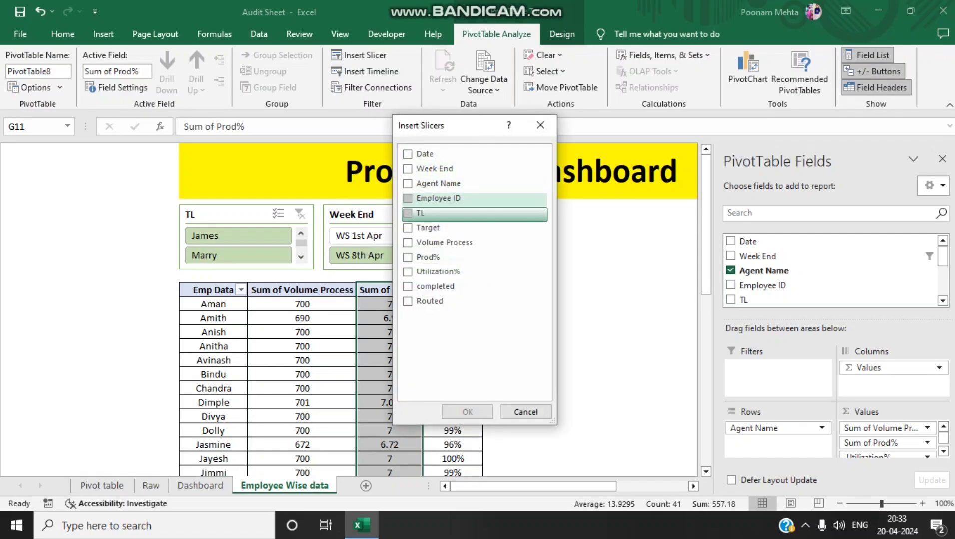
{"action": "left_click", "coordinate": [424, 183]}
{"action": "left_click", "coordinate": [467, 412]}
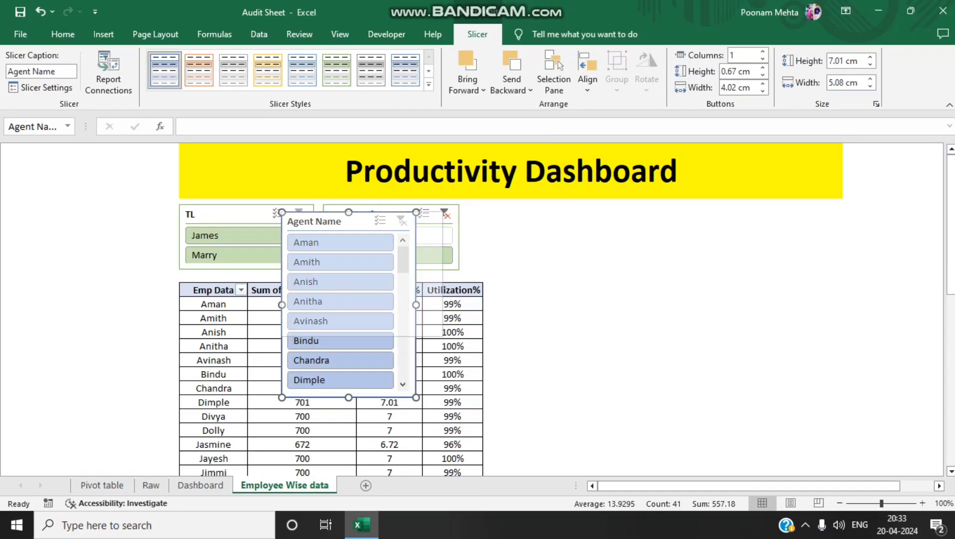
Place the Agent Name slicer beside the Week End slicer and resize it to about 14.31 cm wide and 2.51 cm high
{"action": "left_click_drag", "start_coordinate": [825, 278], "coordinate": [829, 275]}
{"action": "left_click_drag", "start_coordinate": [599, 221], "coordinate": [617, 213]}
{"action": "left_click_drag", "start_coordinate": [300, 267], "coordinate": [467, 270]}
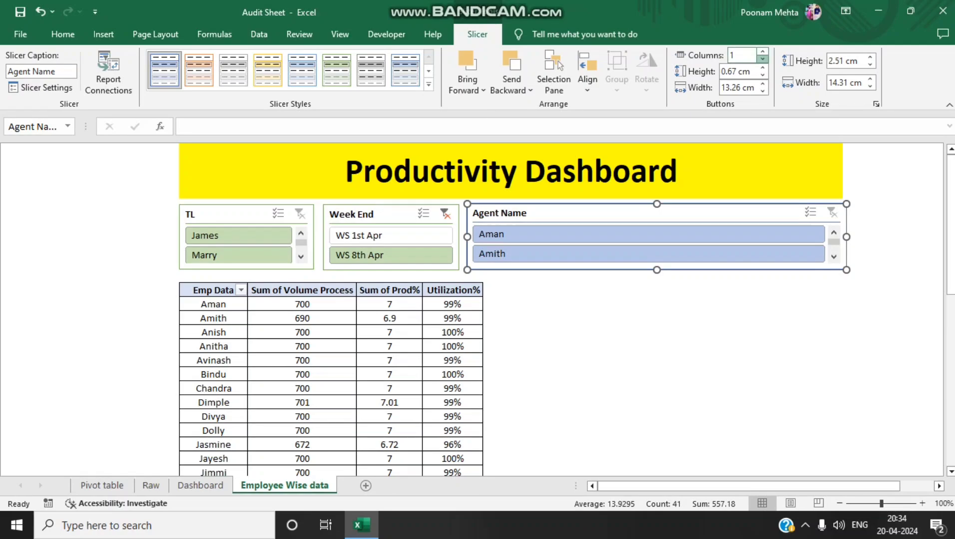
Arrange the Agent Name slicer's buttons in four columns and give it the same light green style as the other slicers
{"action": "left_click", "coordinate": [763, 51]}
{"action": "left_click", "coordinate": [763, 51]}
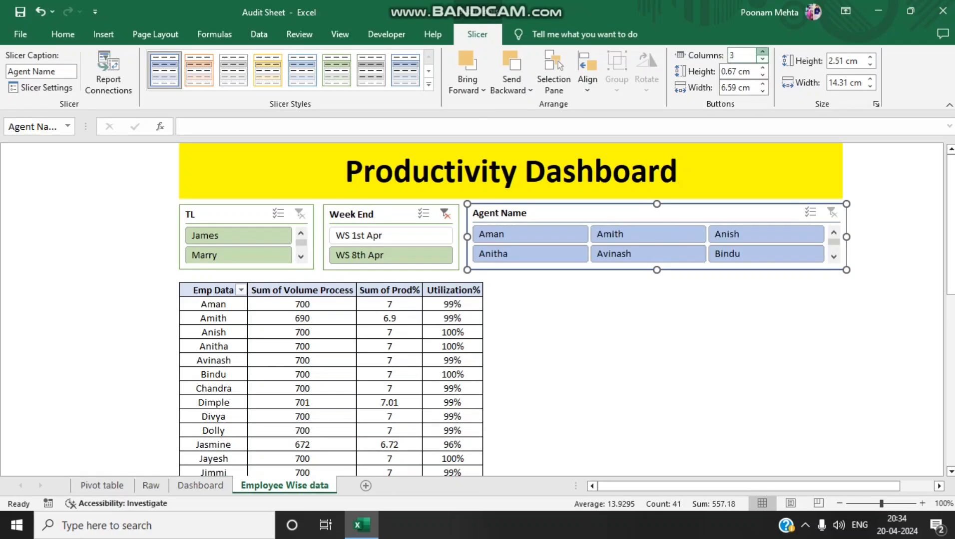
{"action": "left_click", "coordinate": [763, 51]}
{"action": "left_click", "coordinate": [594, 303]}
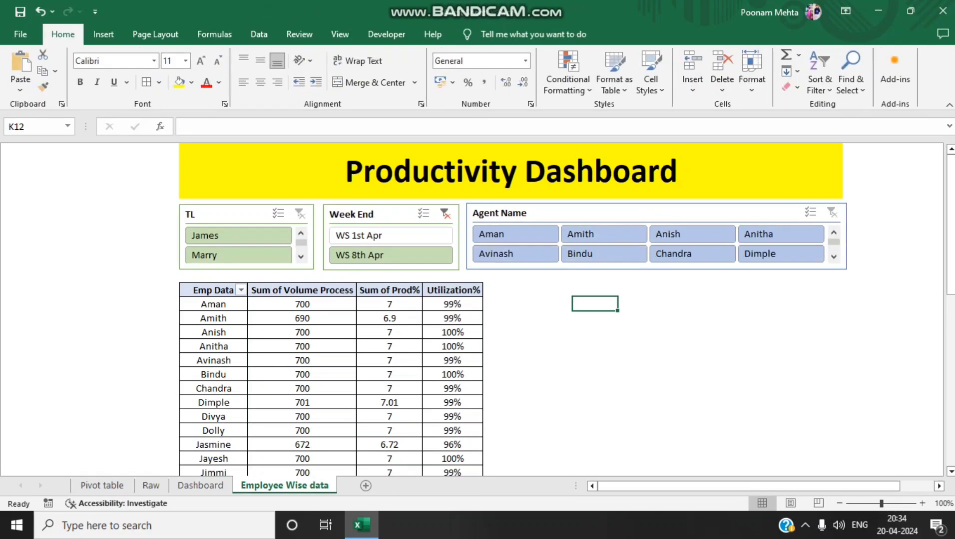
{"action": "left_click", "coordinate": [531, 214]}
{"action": "left_click", "coordinate": [337, 71]}
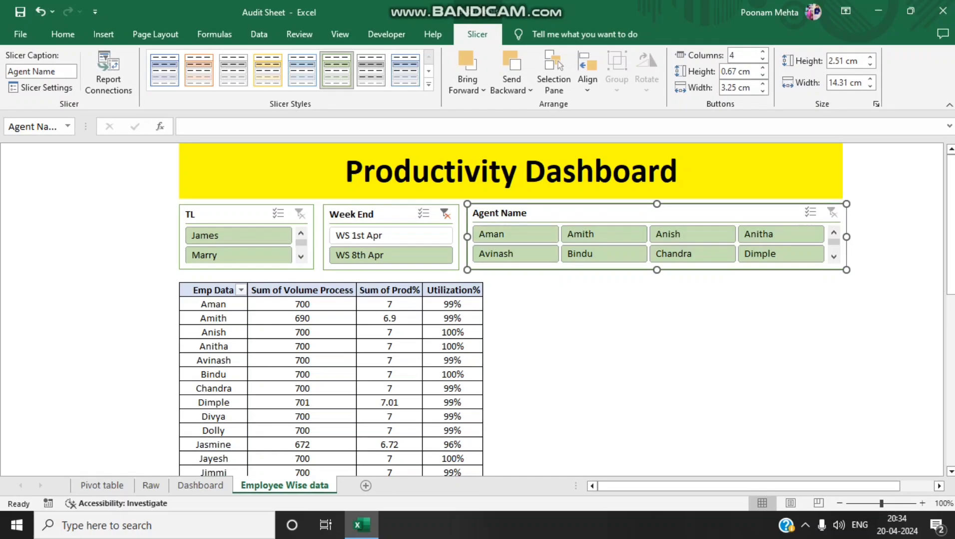
{"action": "left_click", "coordinate": [594, 359]}
Filter the employee table to the first listed agent, clear the Week End filter, and compare with the Dashboard sheet
{"action": "left_click", "coordinate": [516, 233]}
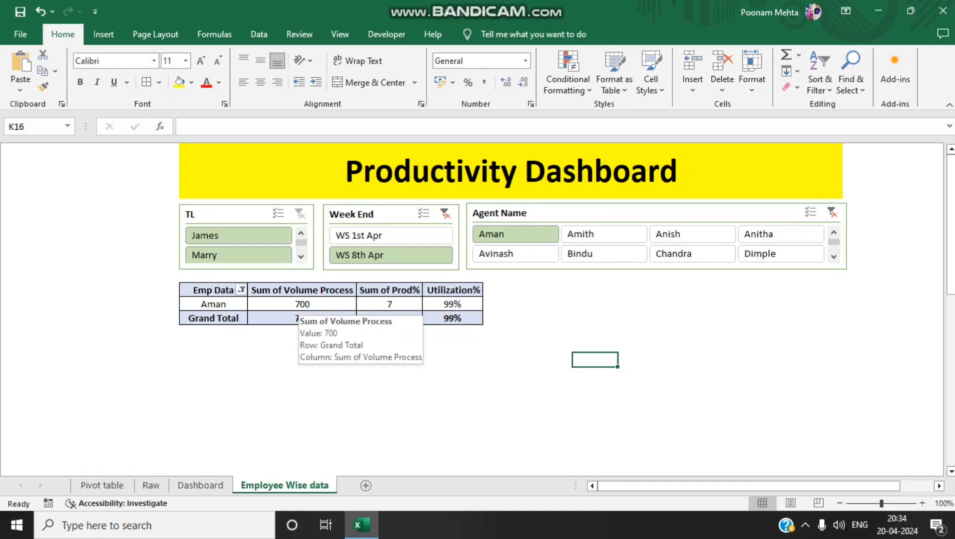
{"action": "left_click", "coordinate": [445, 214]}
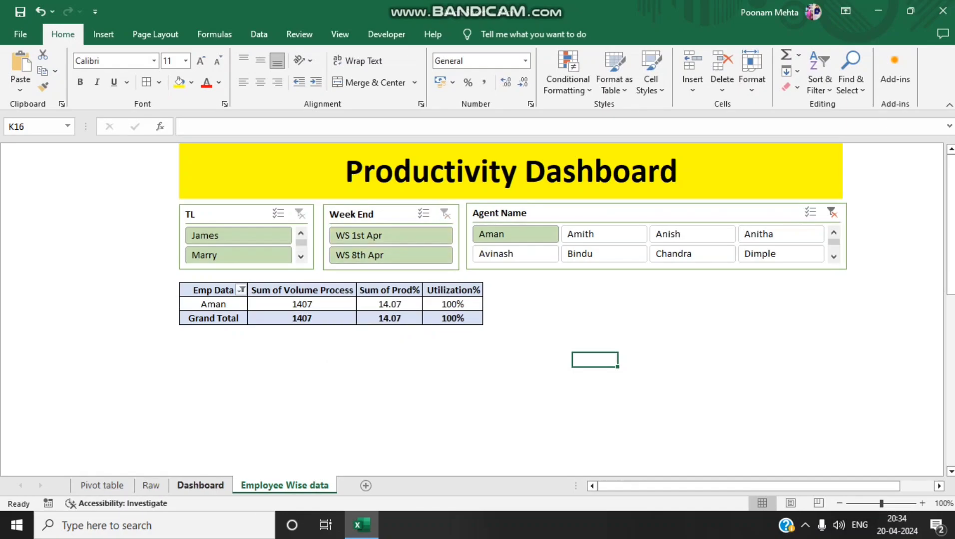
{"action": "left_click", "coordinate": [200, 485]}
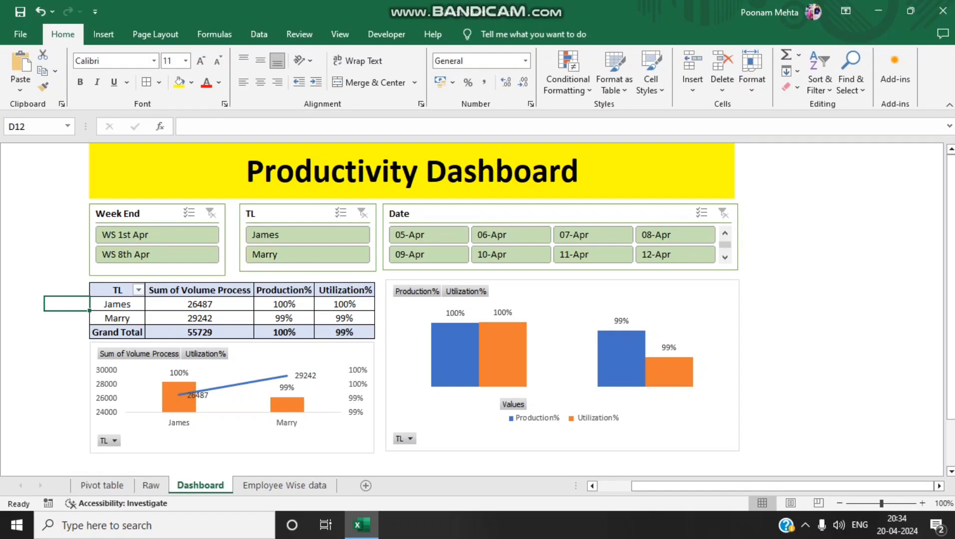
{"action": "left_click", "coordinate": [284, 486]}
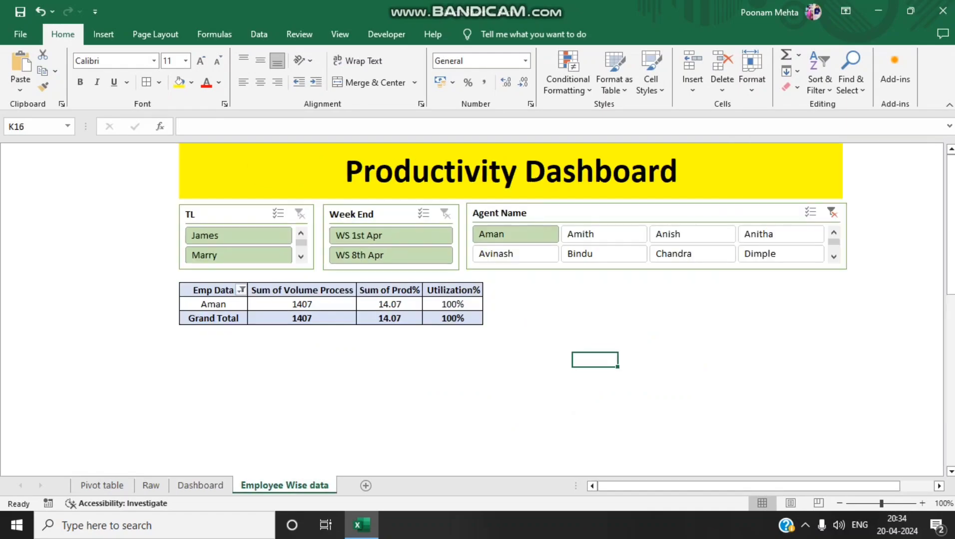
Connect the Agent Name slicer to PivotTable2 on the Dashboard sheet and to PivotTable5, PivotTable7 and PivotTable9 on the Pivot table sheet
{"action": "right_click", "coordinate": [568, 254]}
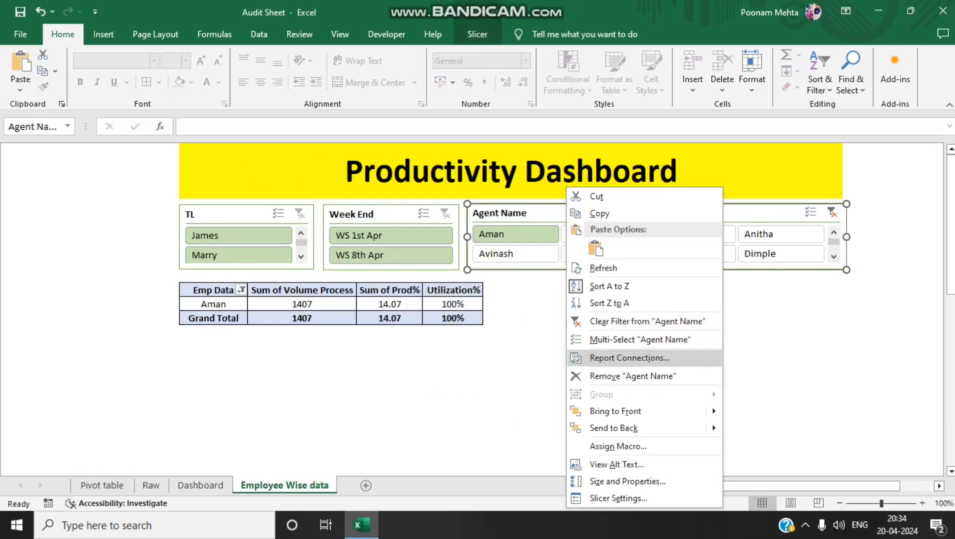
{"action": "left_click", "coordinate": [629, 358]}
{"action": "key", "text": "space"}
{"action": "key", "text": "Down"}
{"action": "key", "text": "Down"}
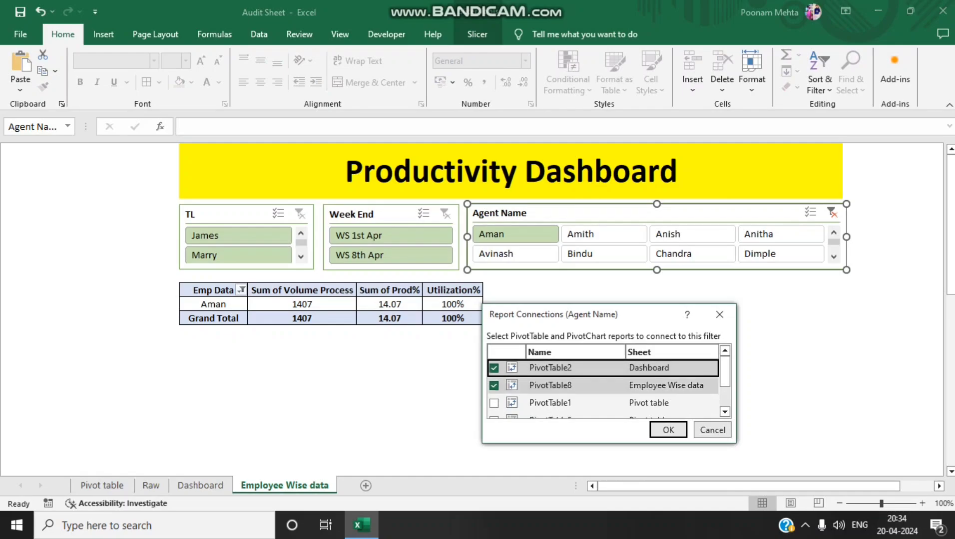
{"action": "key", "text": "Down"}
{"action": "key", "text": "Down"}
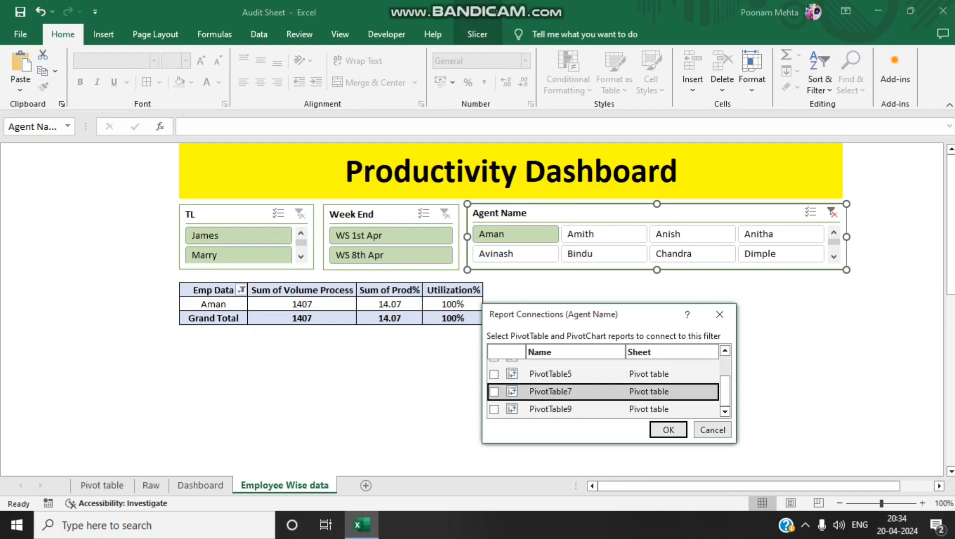
{"action": "key", "text": "Up"}
{"action": "key", "text": "space"}
{"action": "key", "text": "Down"}
{"action": "key", "text": "space"}
{"action": "key", "text": "Down"}
{"action": "key", "text": "space"}
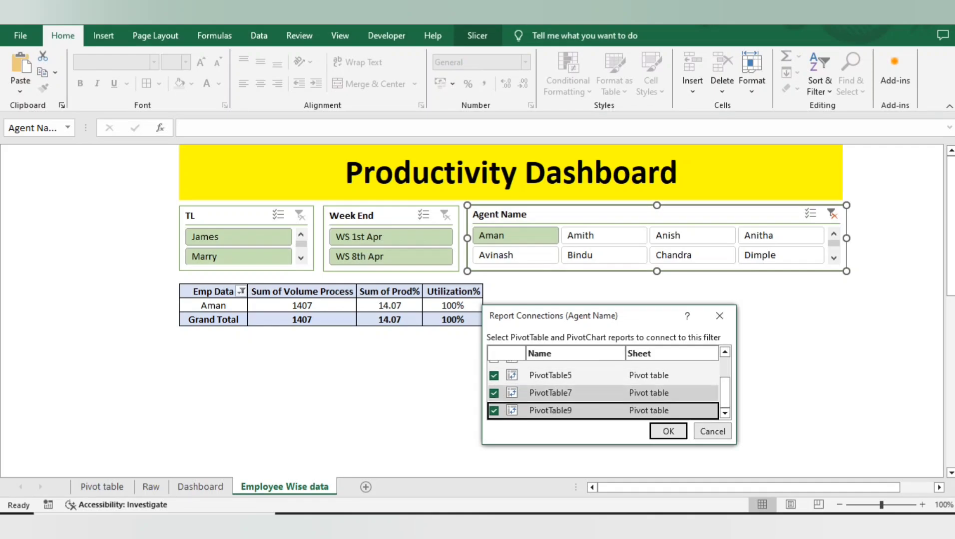
Add PivotTable1 to the Agent Name slicer's report connections and apply them
{"action": "left_click_drag", "start_coordinate": [725, 392], "coordinate": [725, 373]}
{"action": "left_click", "coordinate": [550, 405]}
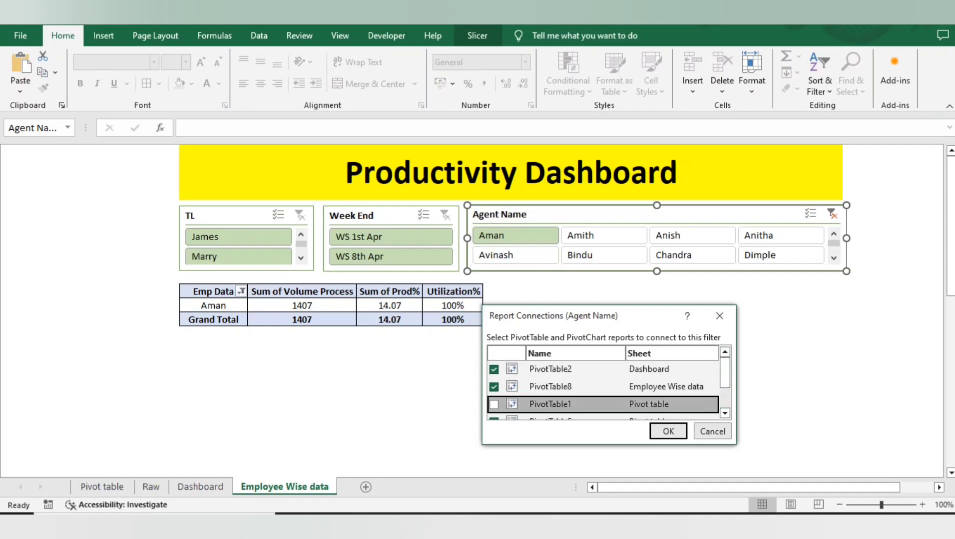
{"action": "key", "text": "space"}
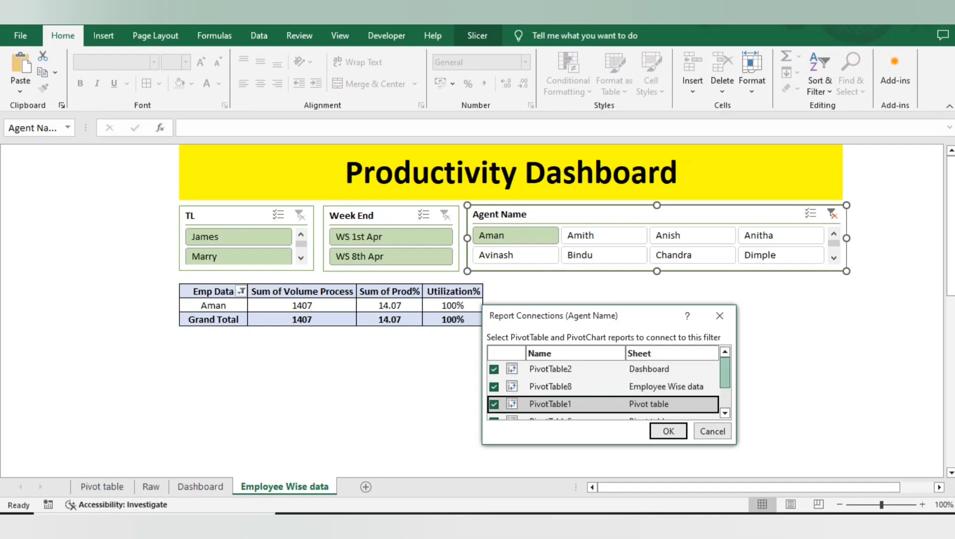
{"action": "left_click_drag", "start_coordinate": [724, 373], "coordinate": [725, 392]}
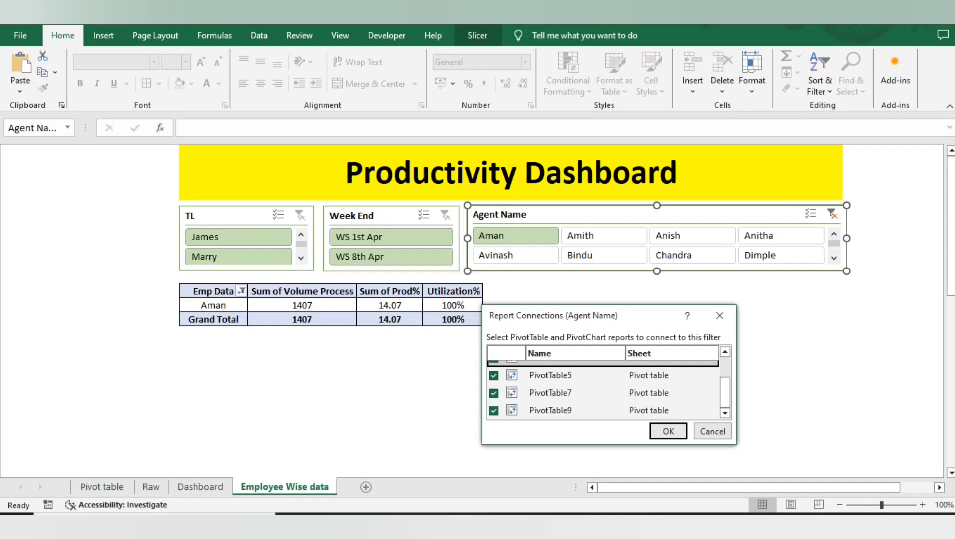
{"action": "left_click", "coordinate": [668, 431]}
Check which PivotTables the Week End slicer is connected to, leaving its report connections as they are
{"action": "left_click", "coordinate": [371, 216]}
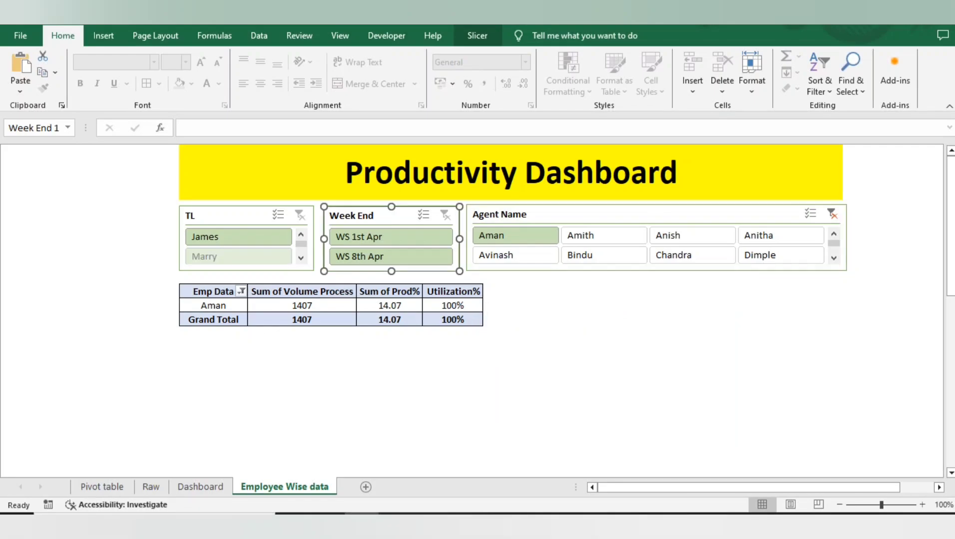
{"action": "right_click", "coordinate": [364, 216]}
{"action": "left_click", "coordinate": [399, 359]}
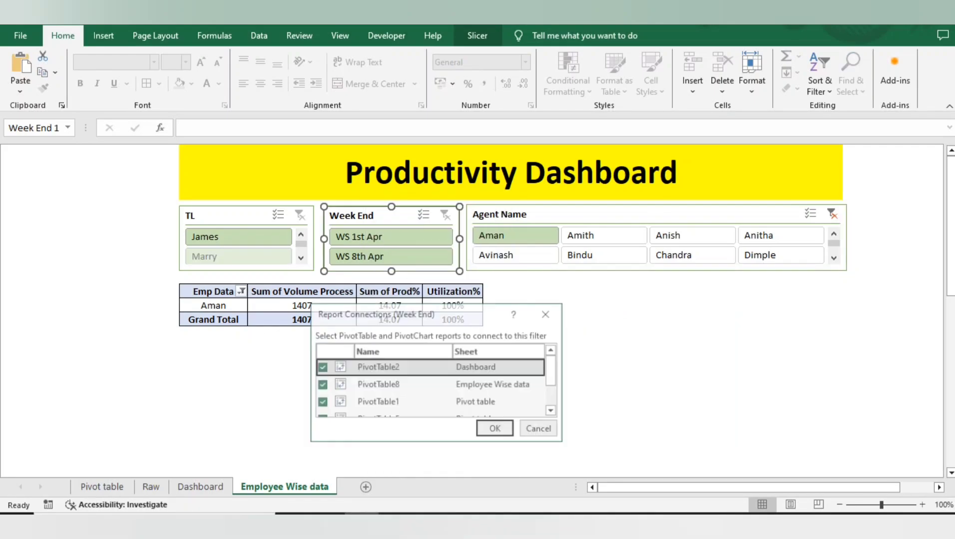
{"action": "scroll", "coordinate": [430, 385], "scroll_direction": "down", "scroll_amount": 2}
{"action": "scroll", "coordinate": [429, 384], "scroll_direction": "up", "scroll_amount": 2}
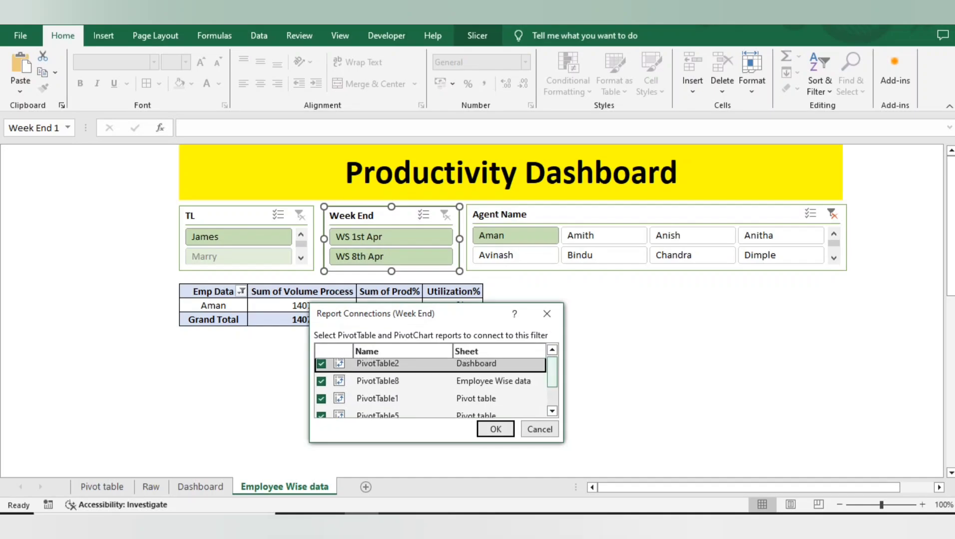
{"action": "left_click", "coordinate": [547, 313]}
Switch the Agent Name slicer to the second agent and back to the first, and check how the Dashboard sheet responds
{"action": "left_click", "coordinate": [604, 236]}
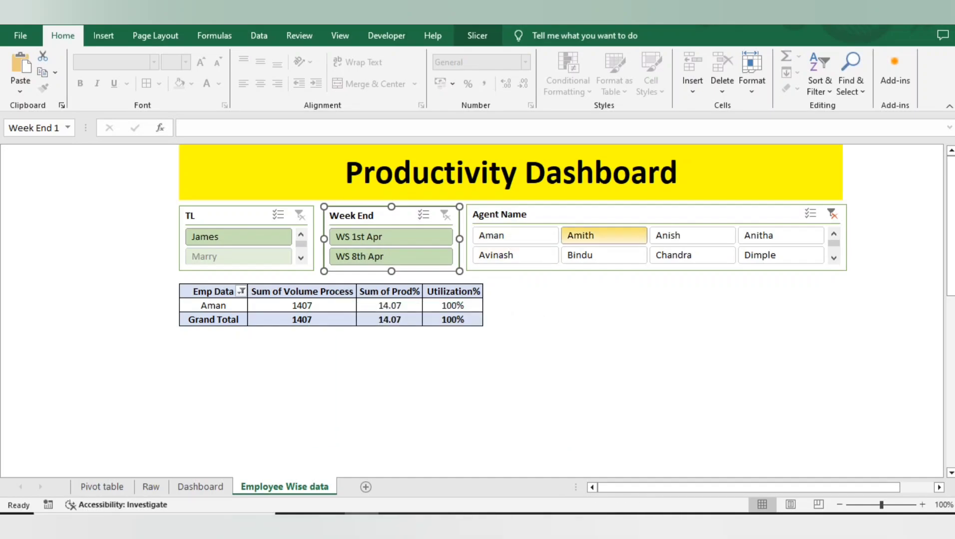
{"action": "left_click", "coordinate": [515, 236]}
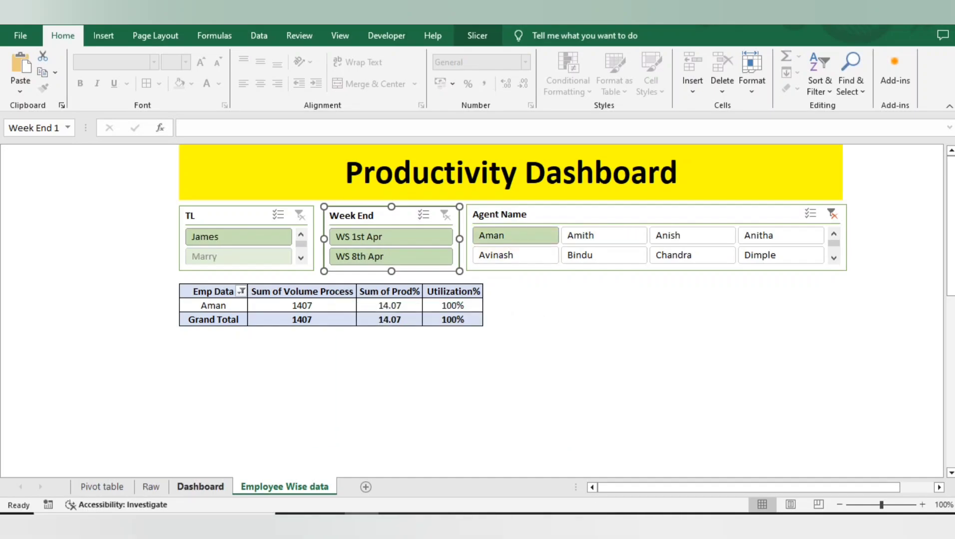
{"action": "left_click", "coordinate": [200, 487]}
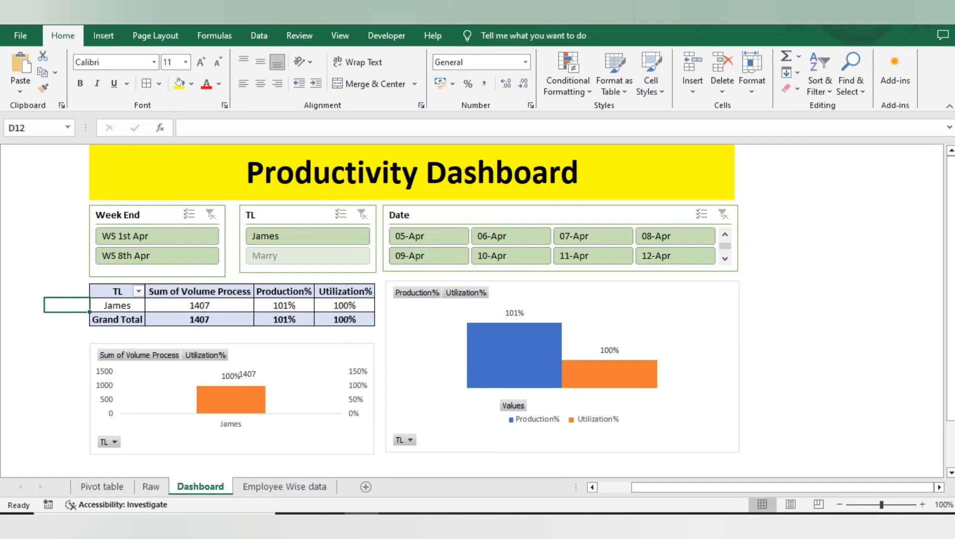
{"action": "left_click", "coordinate": [284, 487]}
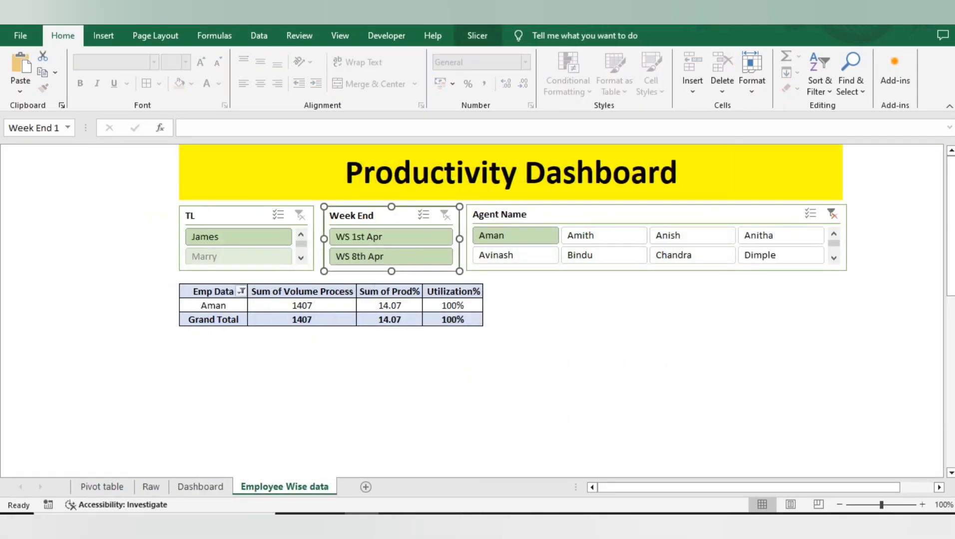
Compare the first agent's volume in the employee table with the Dashboard sheet, closing the PivotTable field list
{"action": "left_click", "coordinate": [302, 306]}
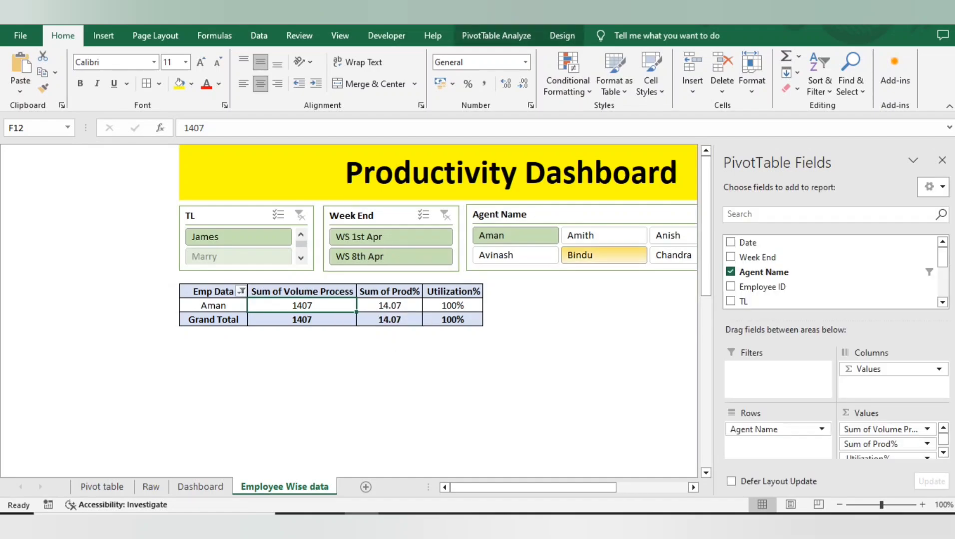
{"action": "left_click", "coordinate": [942, 160]}
{"action": "left_click", "coordinate": [550, 292]}
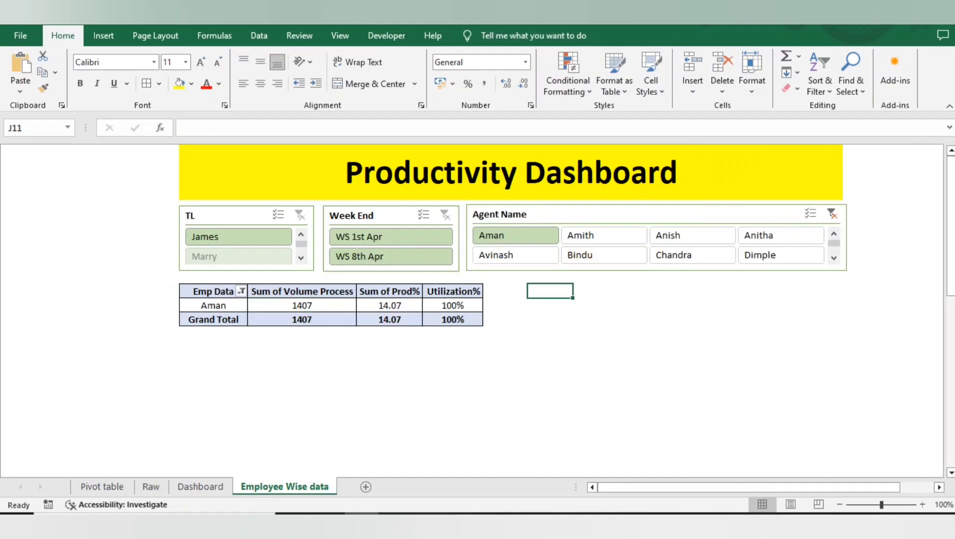
{"action": "left_click", "coordinate": [200, 487]}
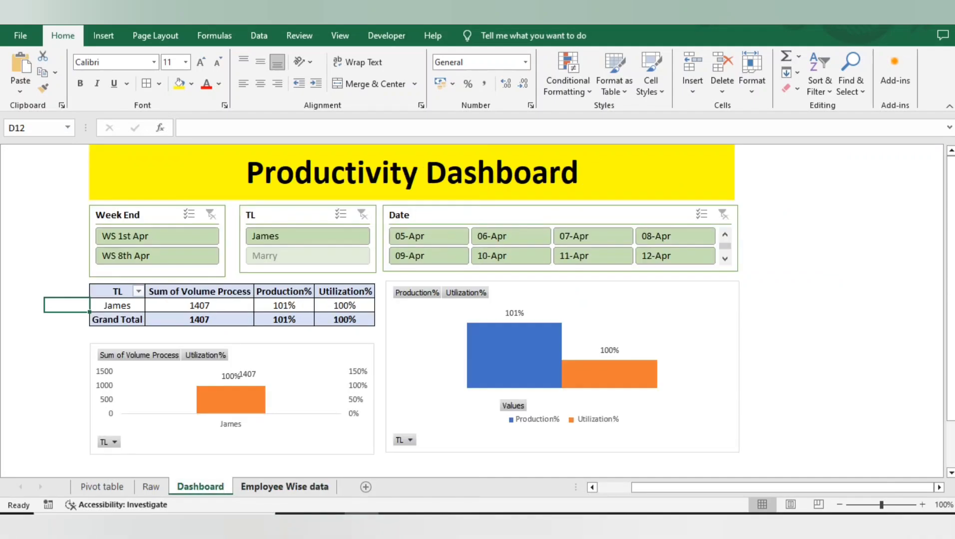
{"action": "left_click", "coordinate": [285, 487]}
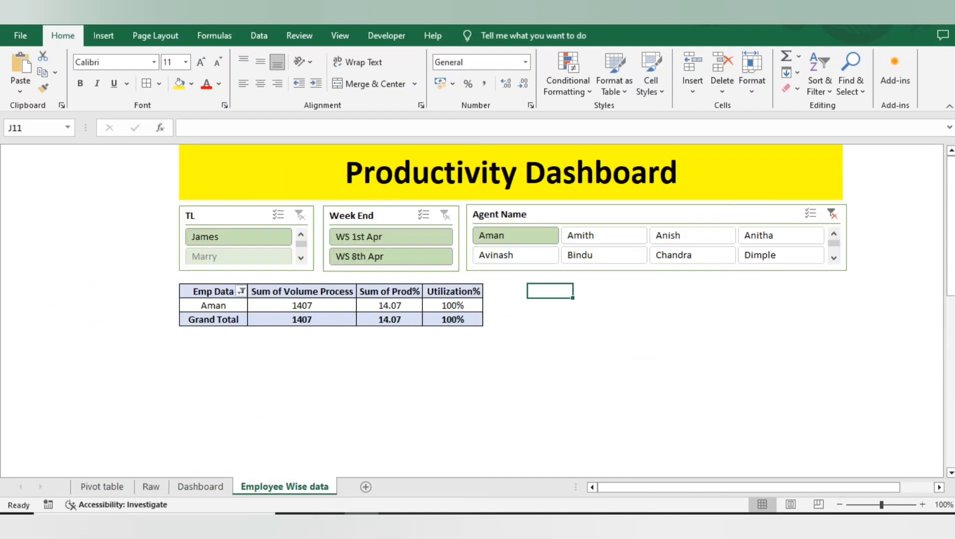
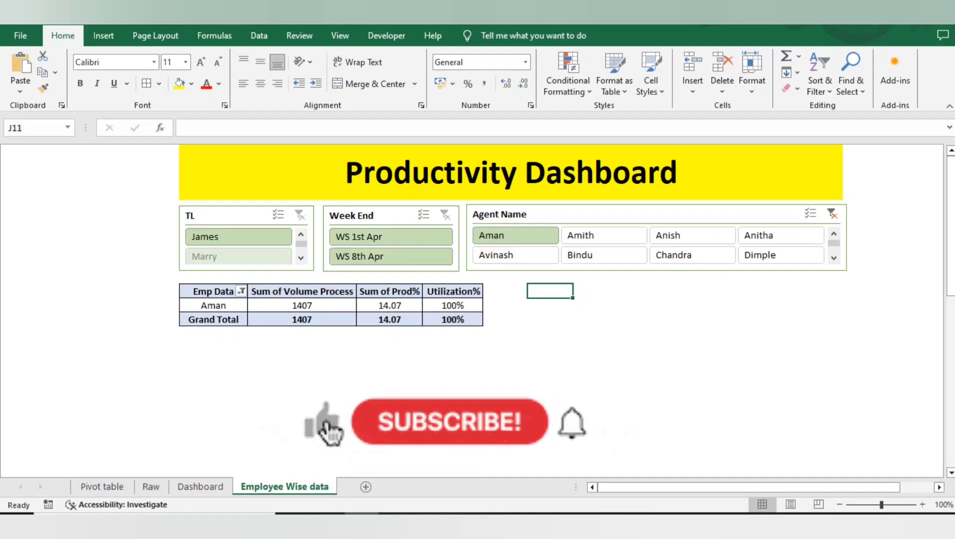
Examine the Volume Process, Prod% and Utilization% columns on the Raw sheet that feed the employee table
{"action": "left_click", "coordinate": [334, 291]}
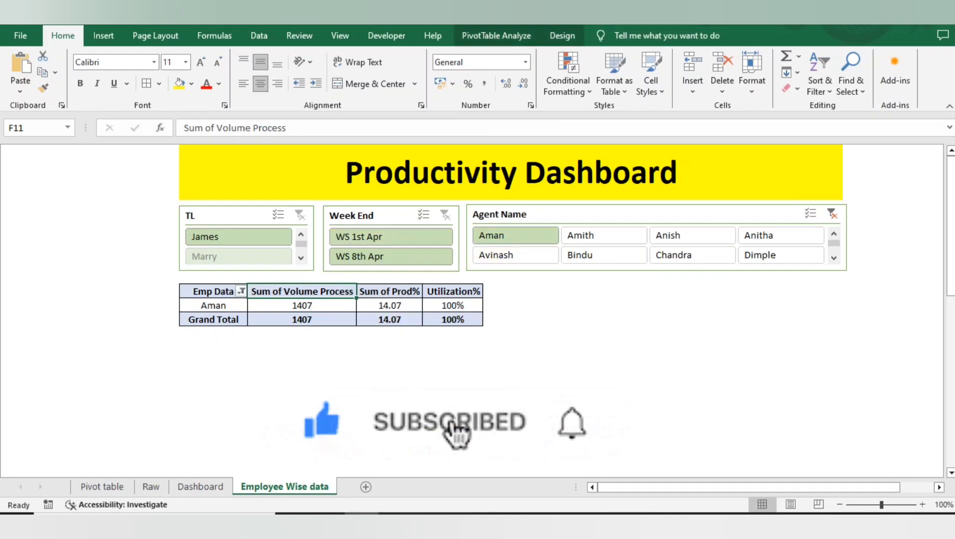
{"action": "left_click", "coordinate": [152, 487]}
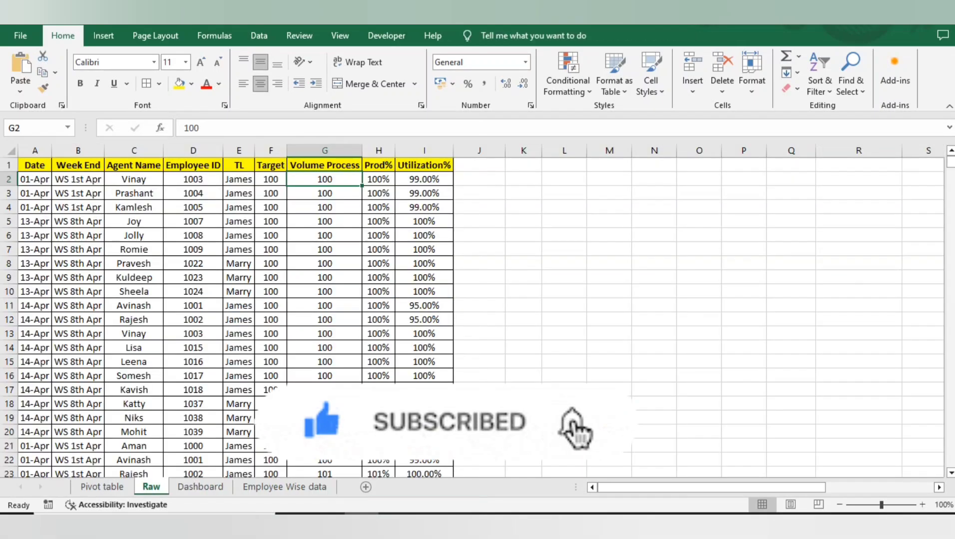
{"action": "left_click", "coordinate": [324, 194]}
{"action": "key", "text": "Up"}
{"action": "key", "text": "Up"}
{"action": "key", "text": "Right"}
{"action": "key", "text": "Right"}
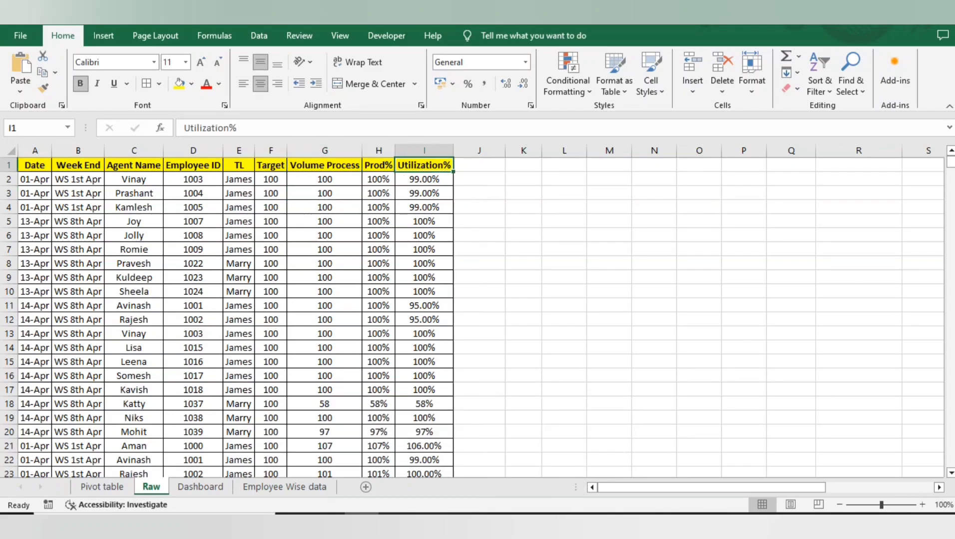
{"action": "key", "text": "Right"}
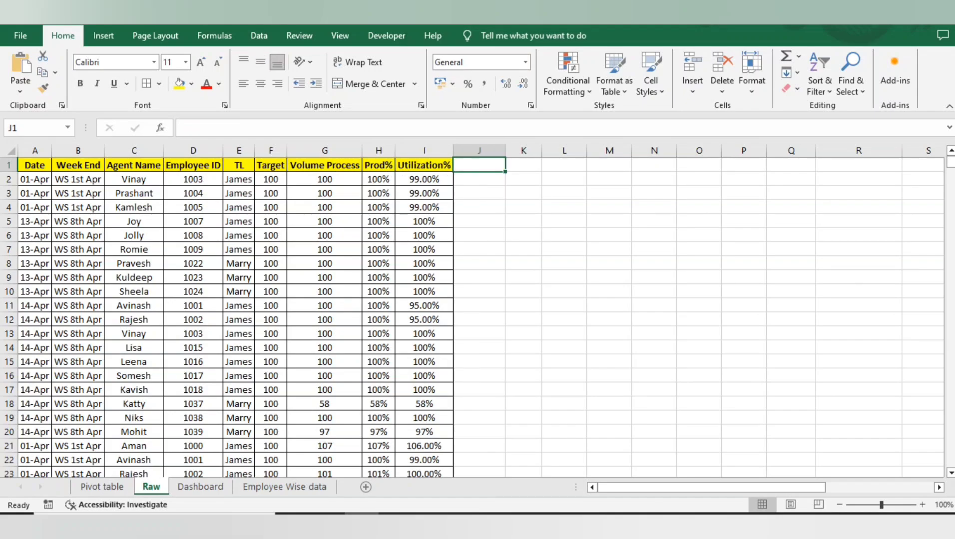
Try a percentage format on the agent's Sum of Prod% value in the Pivot table sheet's Emp Name table, and undo it
{"action": "key", "text": "ctrl+Page_Up"}
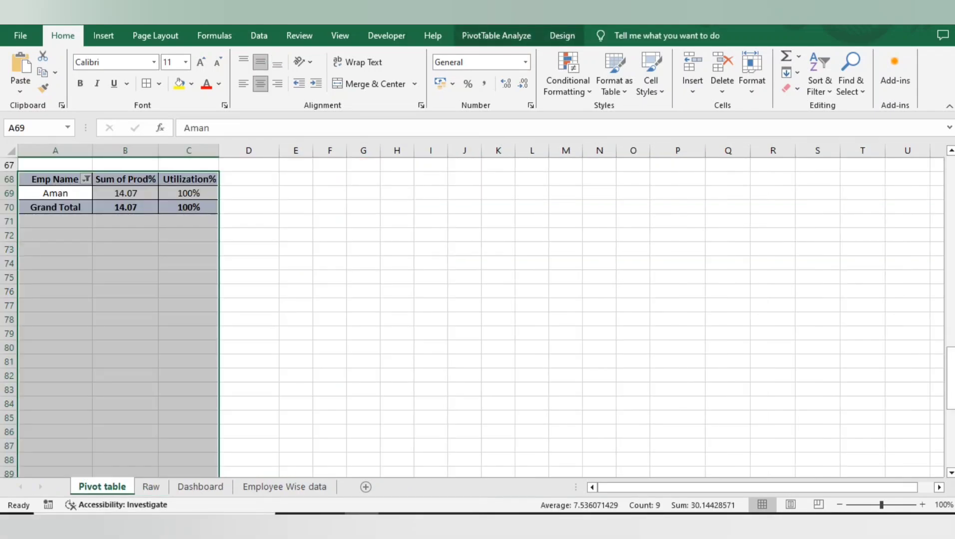
{"action": "left_click", "coordinate": [122, 206]}
{"action": "right_click", "coordinate": [122, 206]}
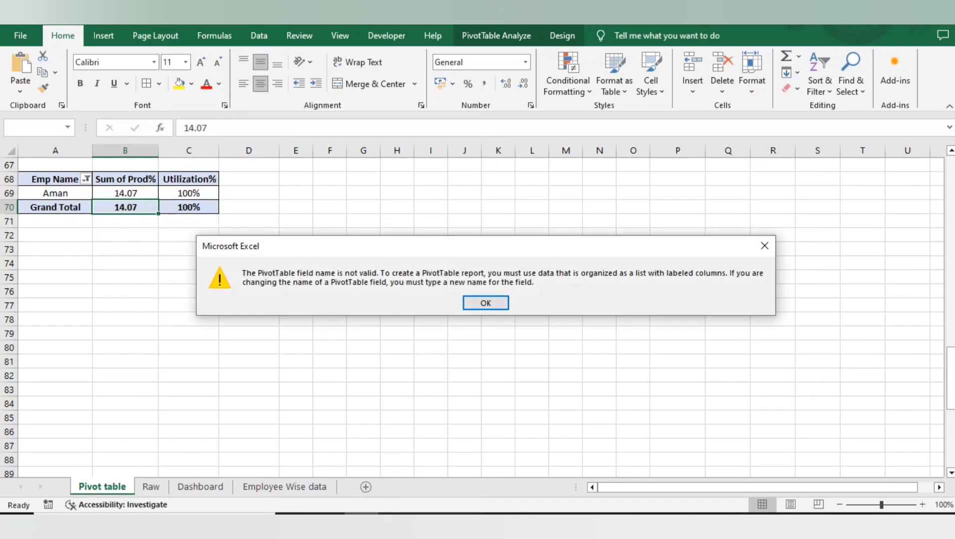
{"action": "key", "text": "Return"}
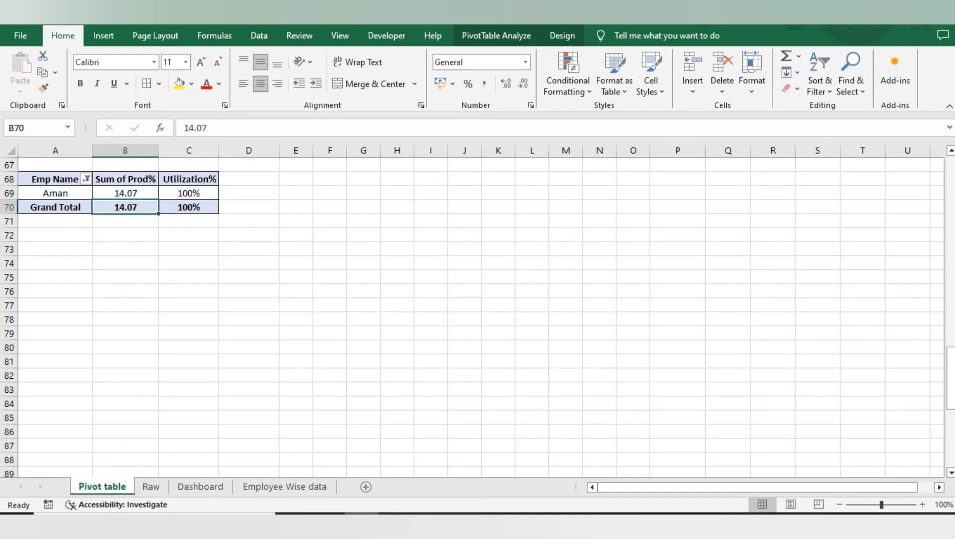
{"action": "left_click", "coordinate": [128, 194]}
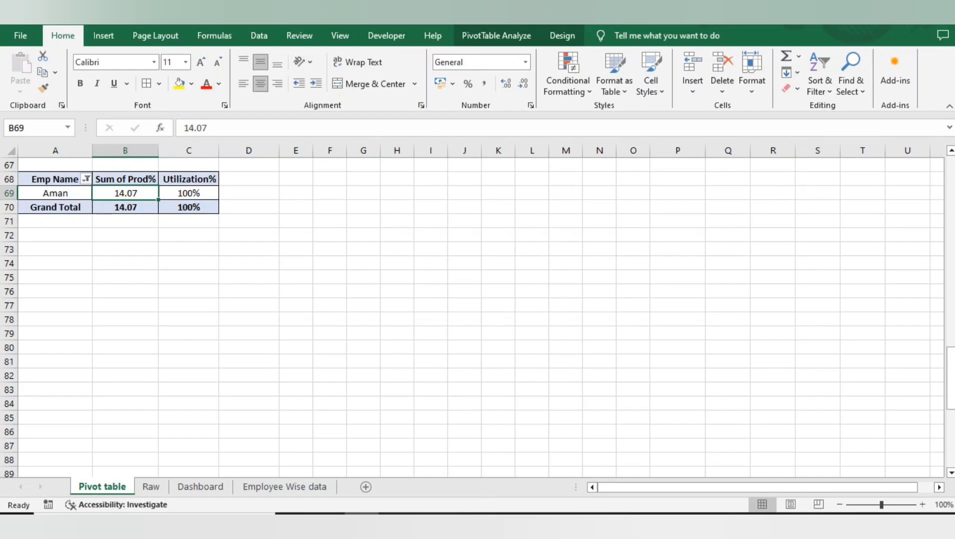
{"action": "left_click", "coordinate": [467, 84]}
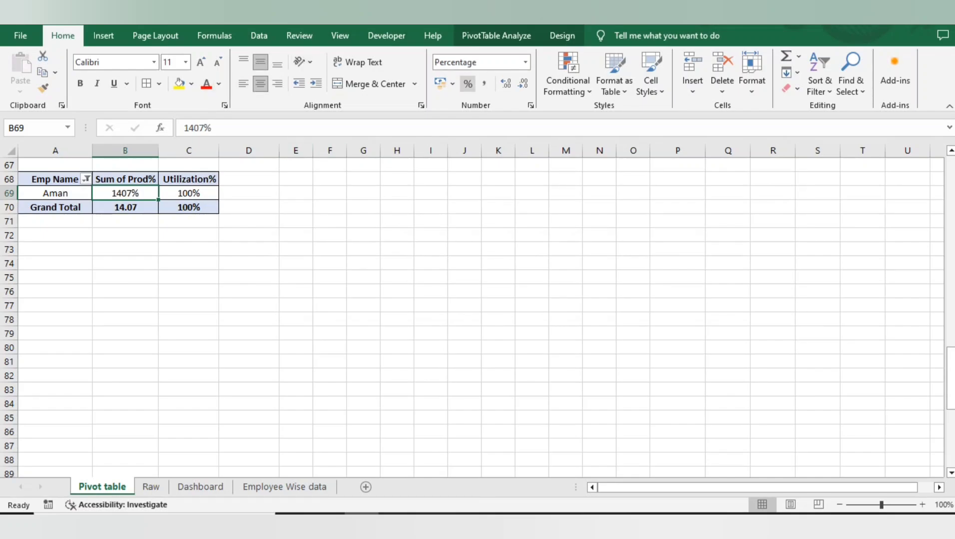
{"action": "key", "text": "ctrl+z"}
{"action": "left_click", "coordinate": [129, 180]}
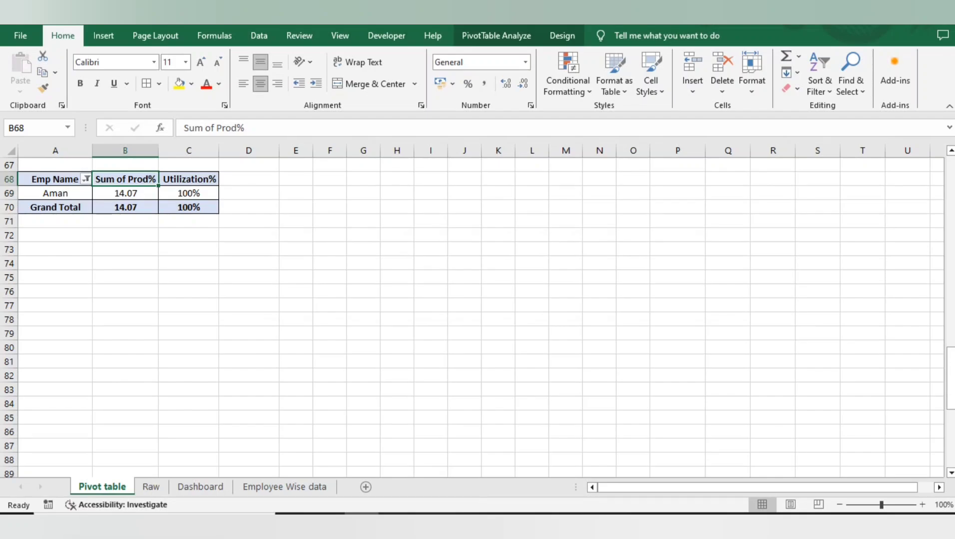
Hide the Pivot table and Raw sheets, keeping only the Dashboard and Employee Wise data sheets in view
{"action": "scroll", "coordinate": [479, 314], "scroll_direction": "down", "scroll_amount": 4}
{"action": "right_click", "coordinate": [116, 486]}
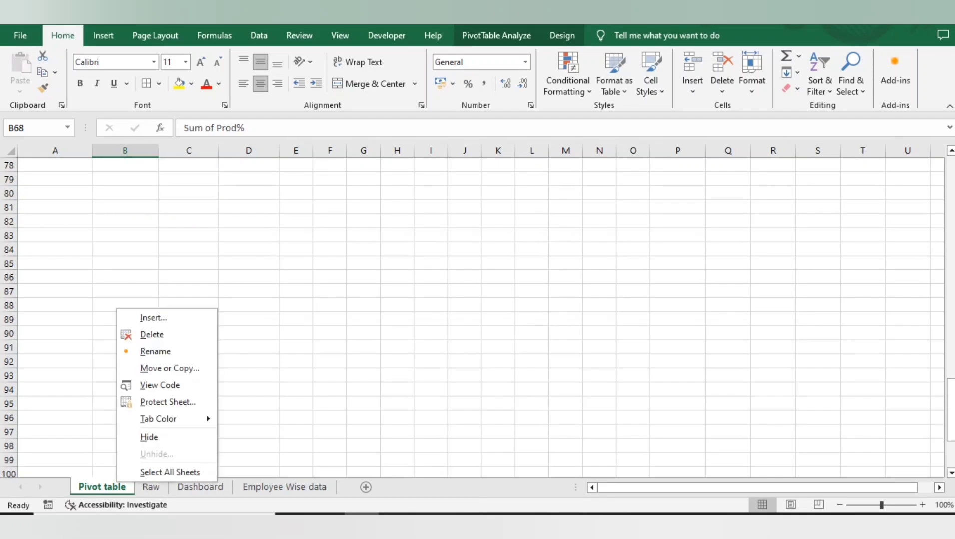
{"action": "left_click", "coordinate": [149, 439]}
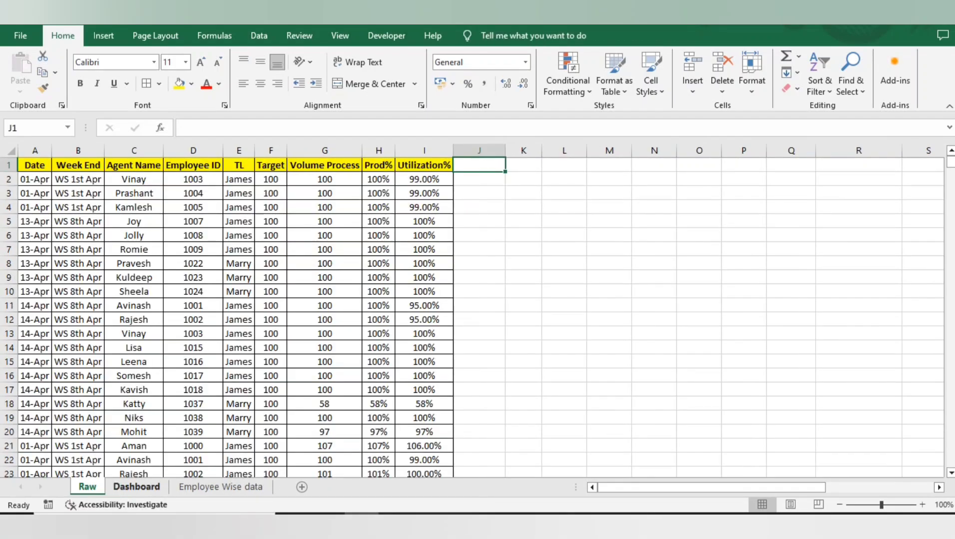
{"action": "right_click", "coordinate": [88, 487]}
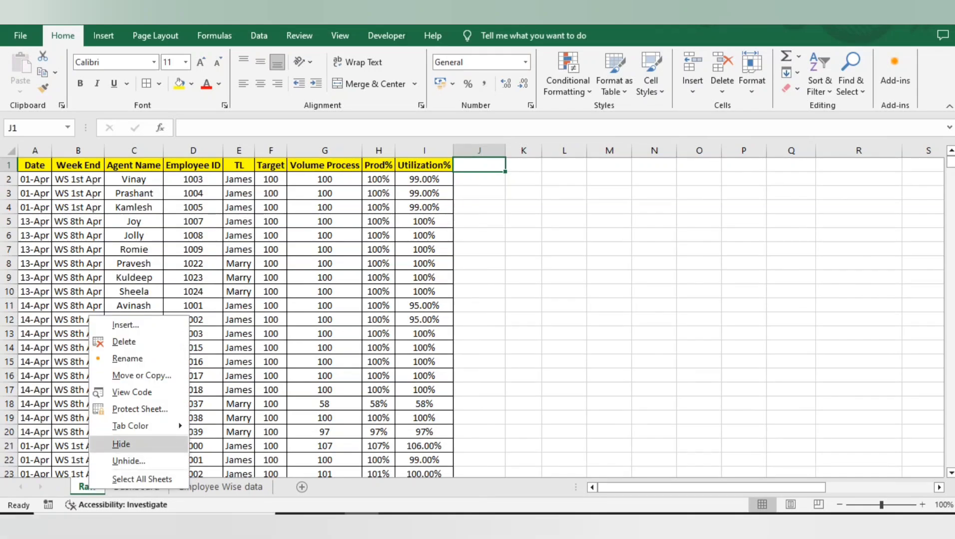
{"action": "left_click", "coordinate": [120, 445]}
{"action": "left_click", "coordinate": [66, 362]}
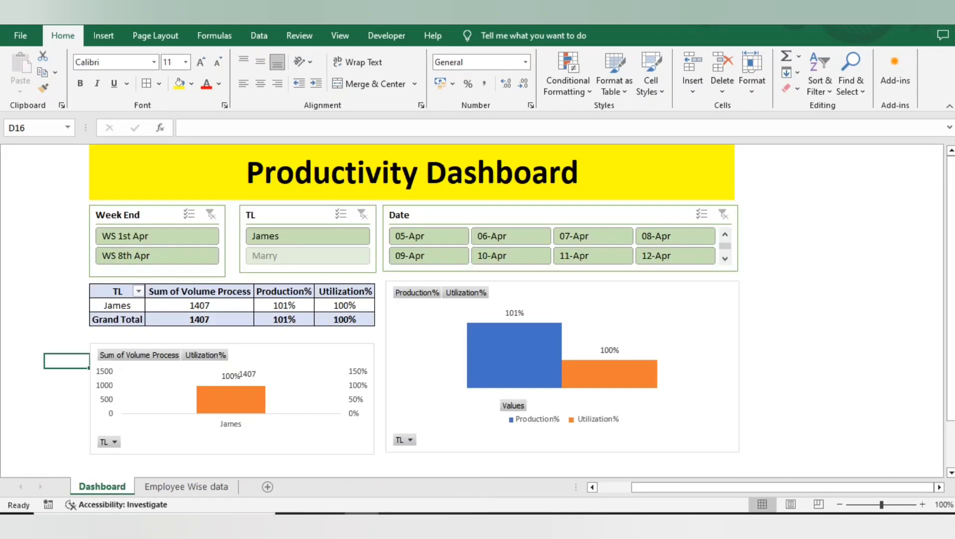
Look over the Employee Wise data and Dashboard sheets in turn, ending on the Dashboard sheet
{"action": "left_click", "coordinate": [185, 487]}
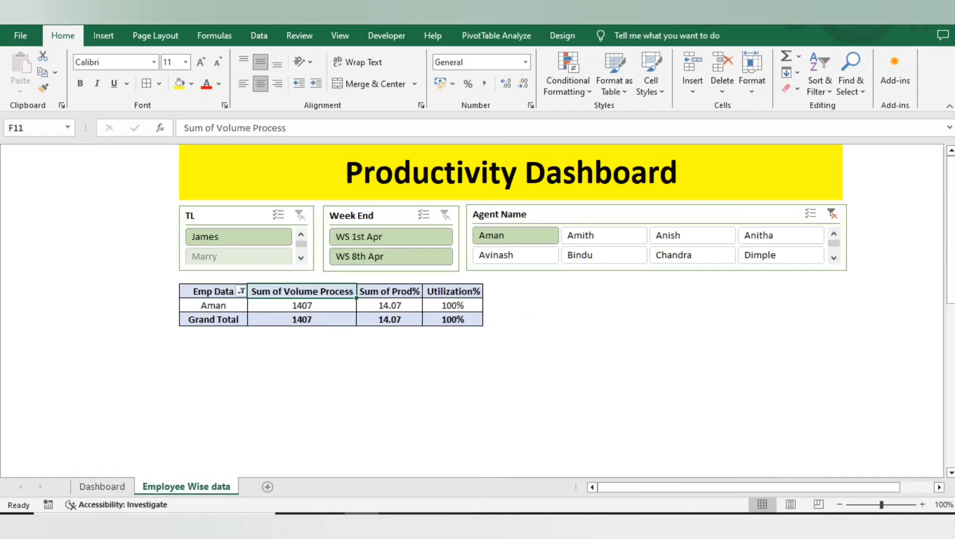
{"action": "left_click", "coordinate": [102, 487]}
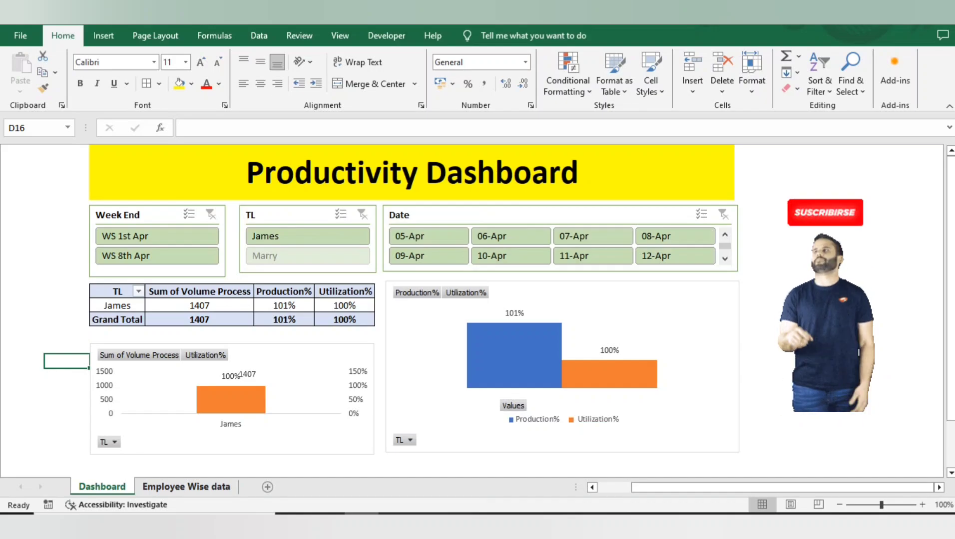
{"action": "key", "text": "ctrl+Page_Down"}
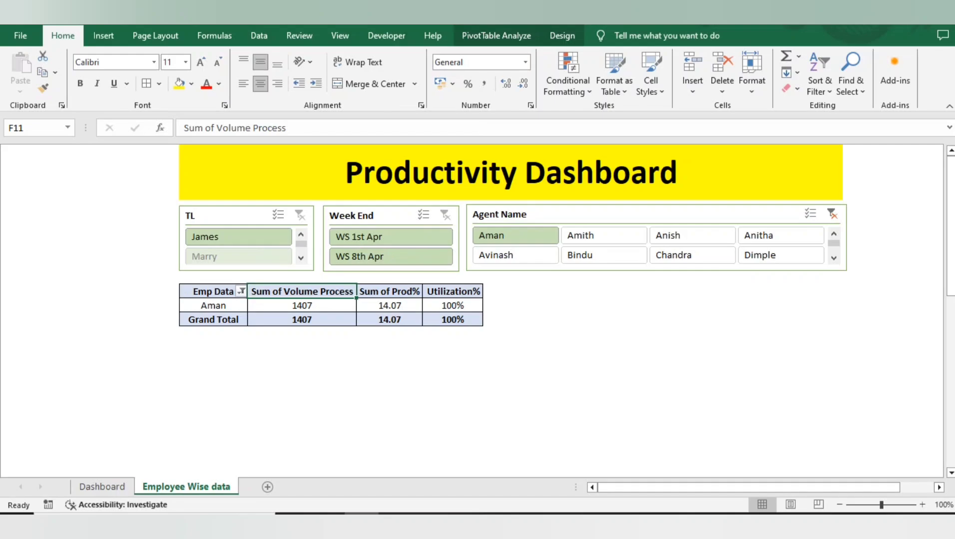
{"action": "left_click", "coordinate": [102, 487]}
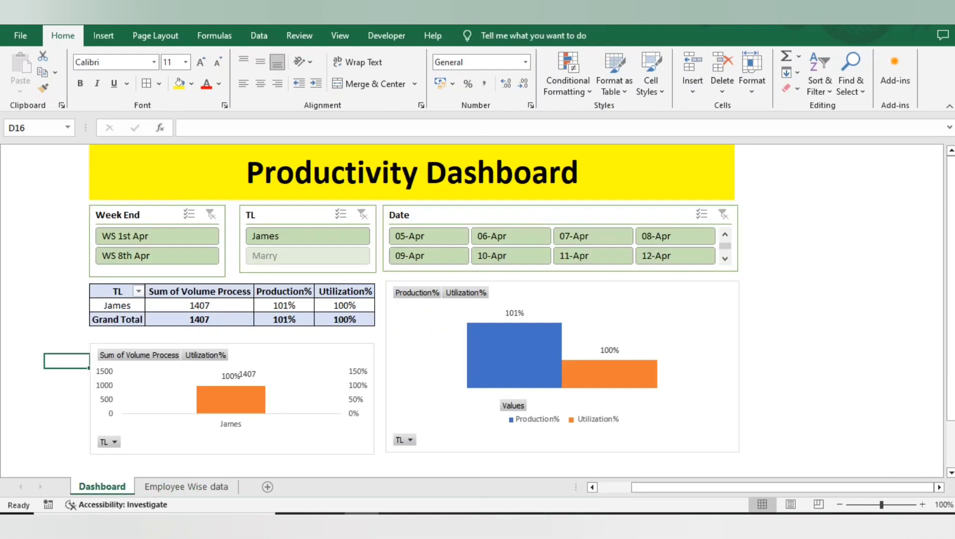